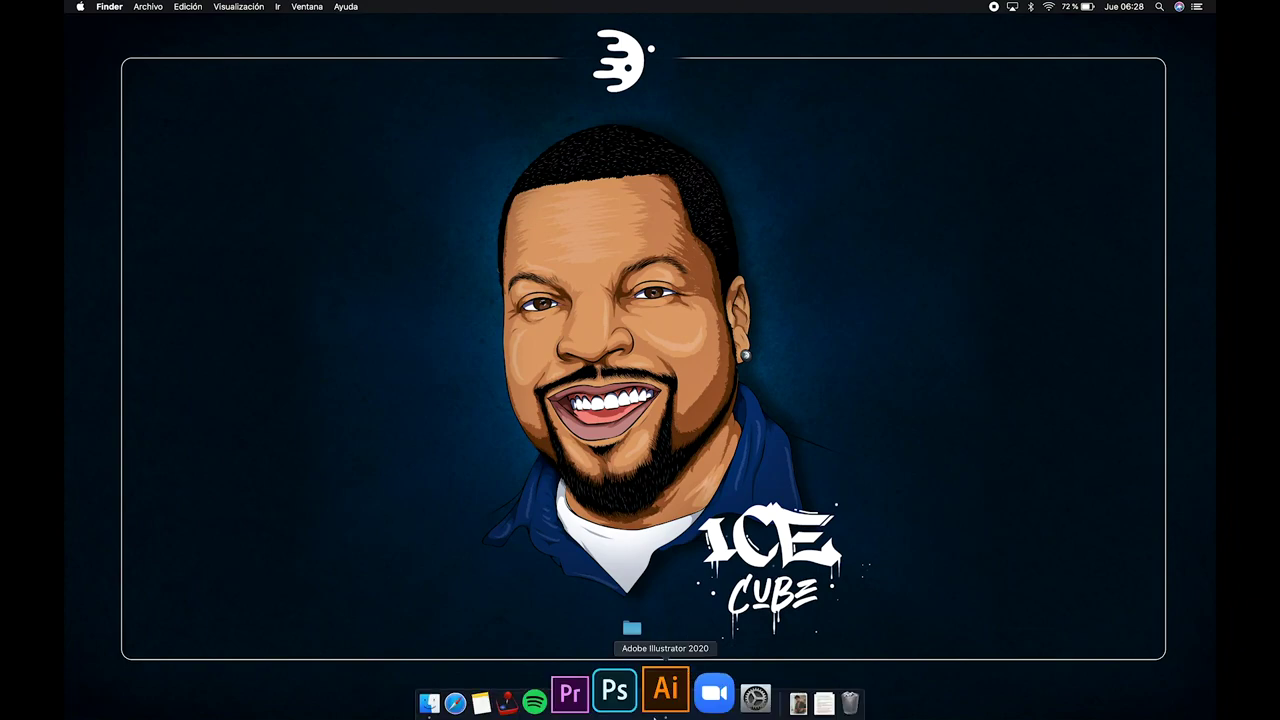
Launch Adobe Illustrator 2020 from the Dock to open the reference photo document
left_click(660, 689)
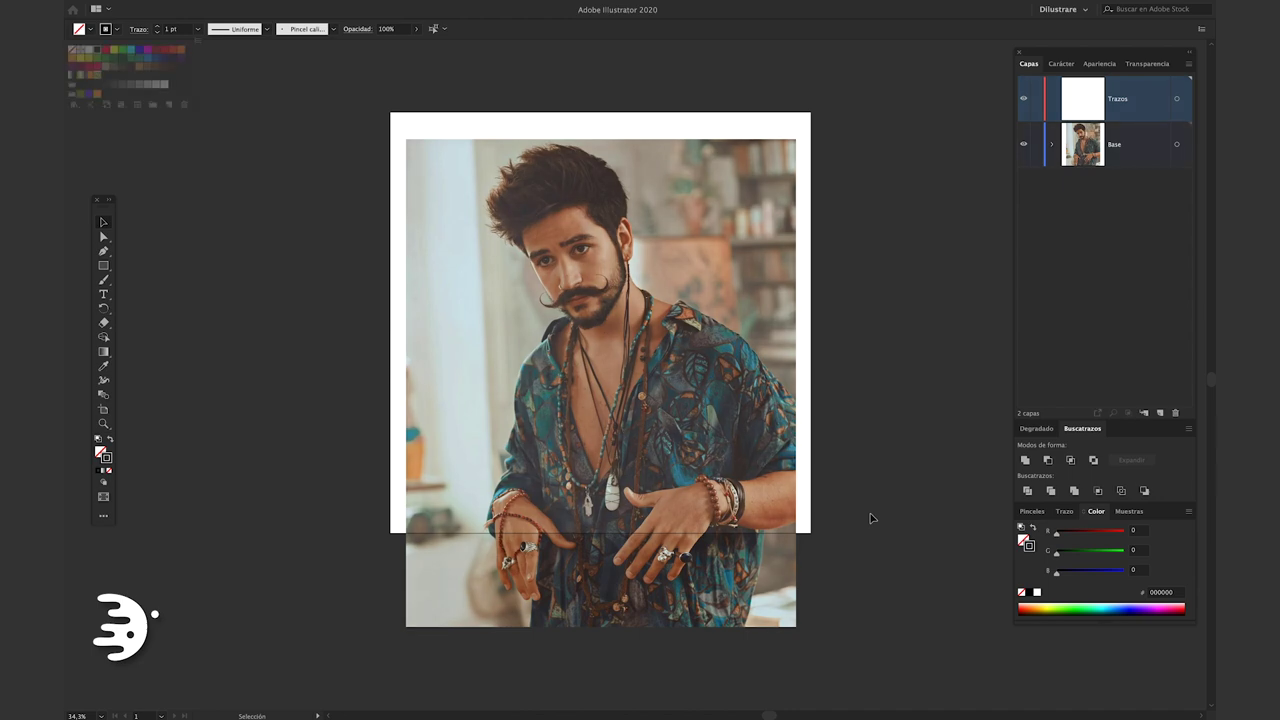
Zoom and pan over the photo, then lock the Base photo layer
scroll(733, 472, "up", 2)
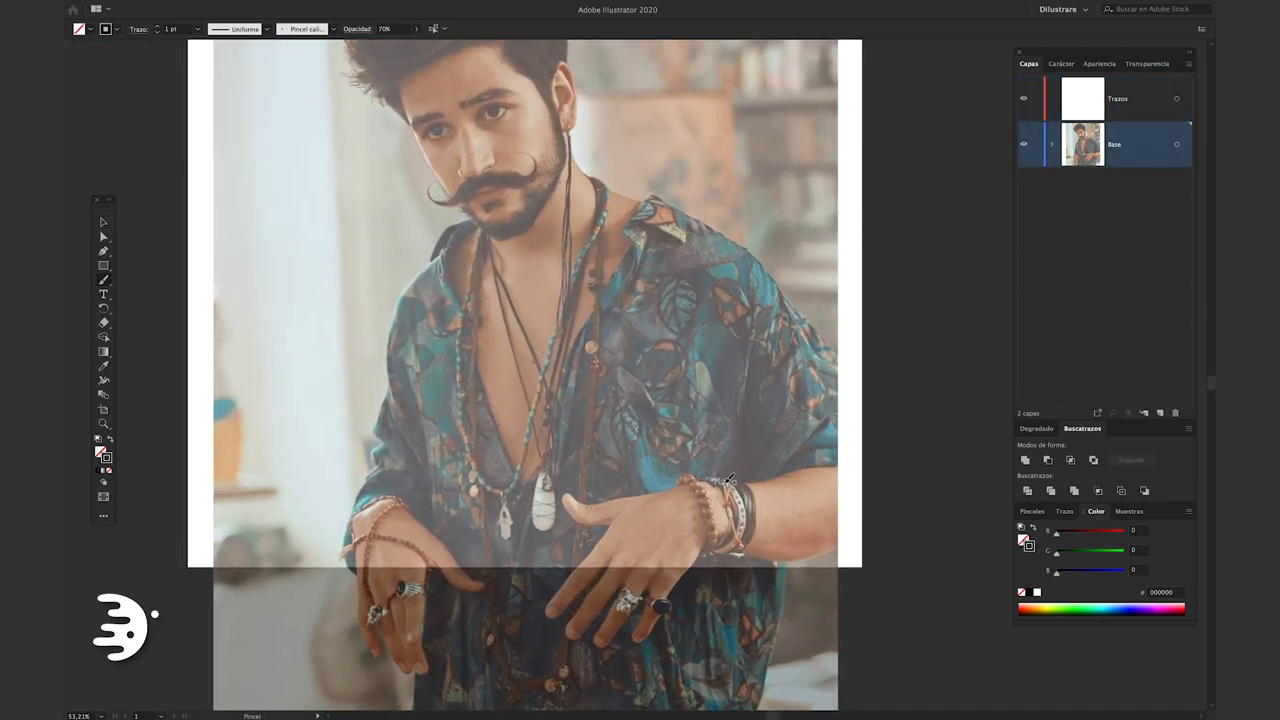
scroll(800, 473, "up", 2)
scroll(860, 474, "up", 1)
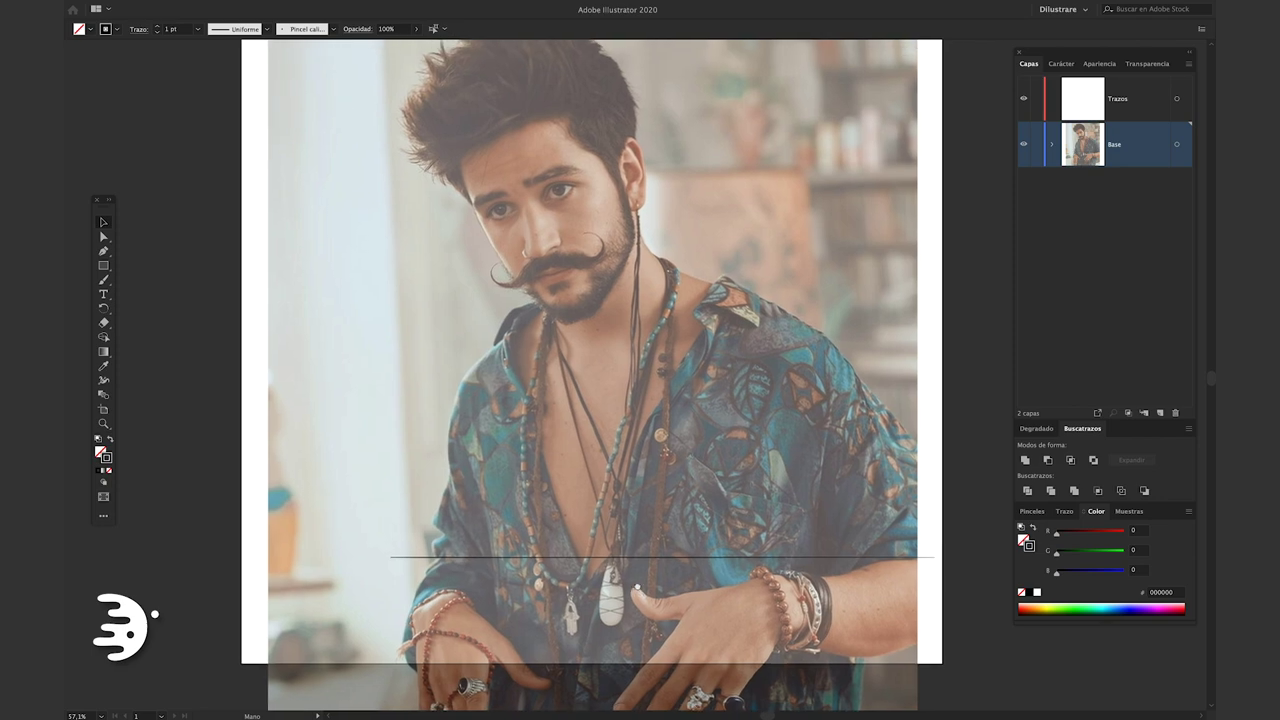
left_click_drag(639, 533, 641, 551)
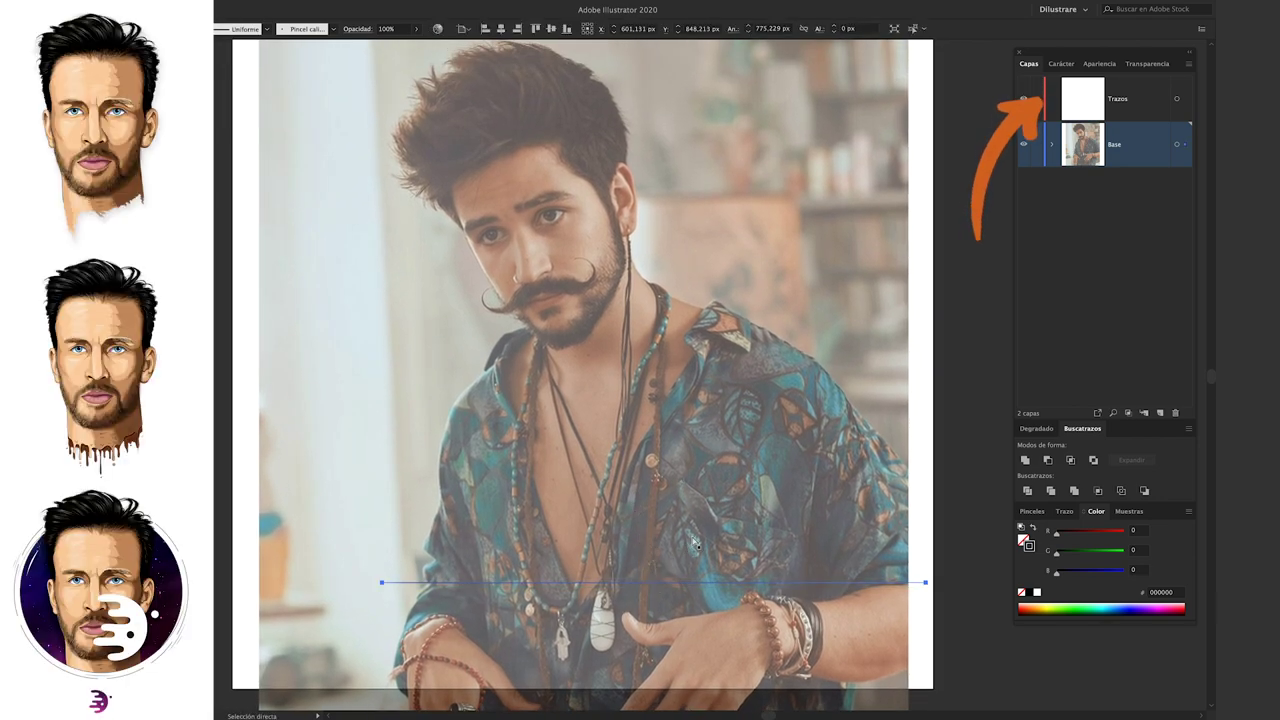
left_click(1036, 144)
Make Trazos the active layer and set up the Paintbrush on a panel-free, zoomed canvas
left_click(1120, 100)
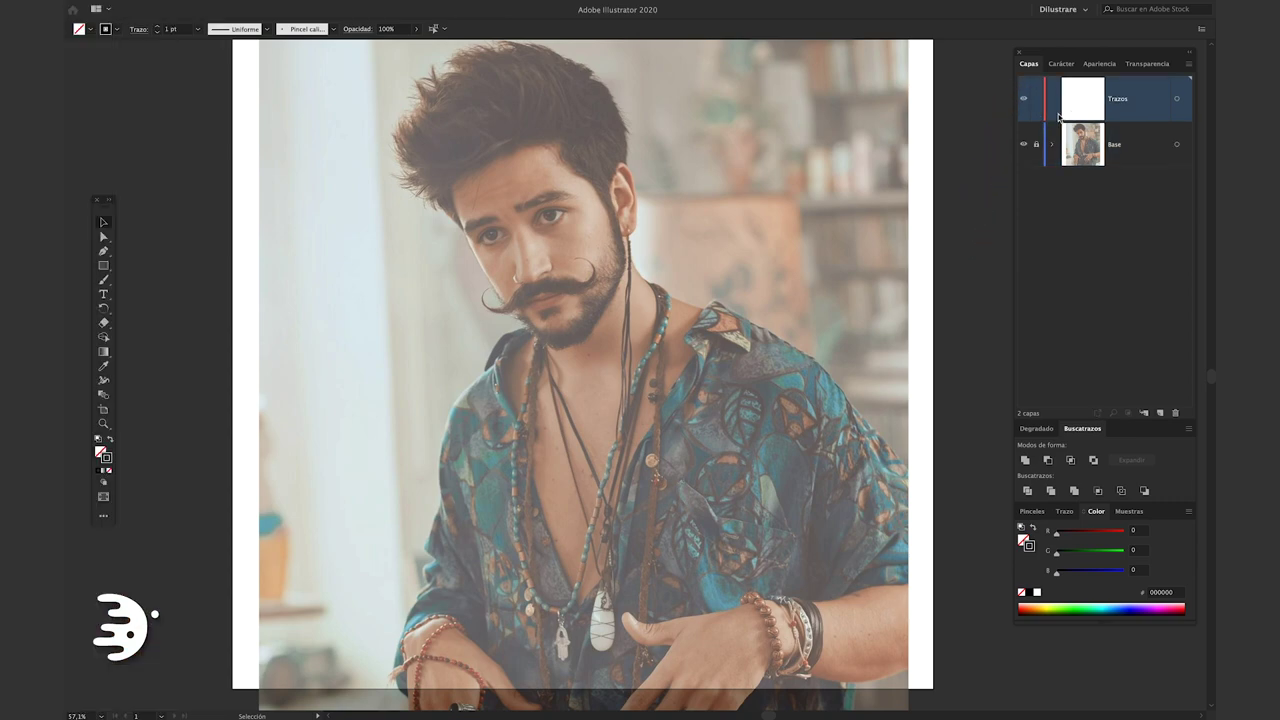
key("ctrl+f")
left_click(368, 197)
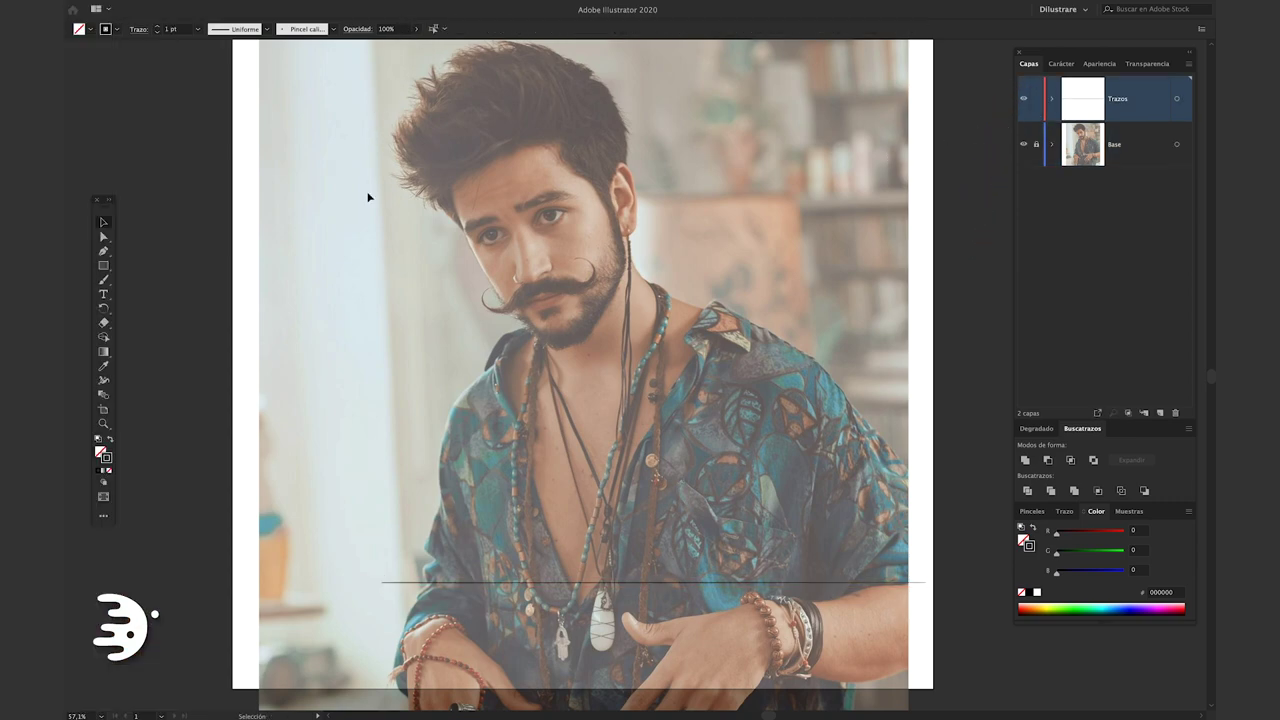
key("b")
scroll(414, 386, "down", 2)
key("Tab")
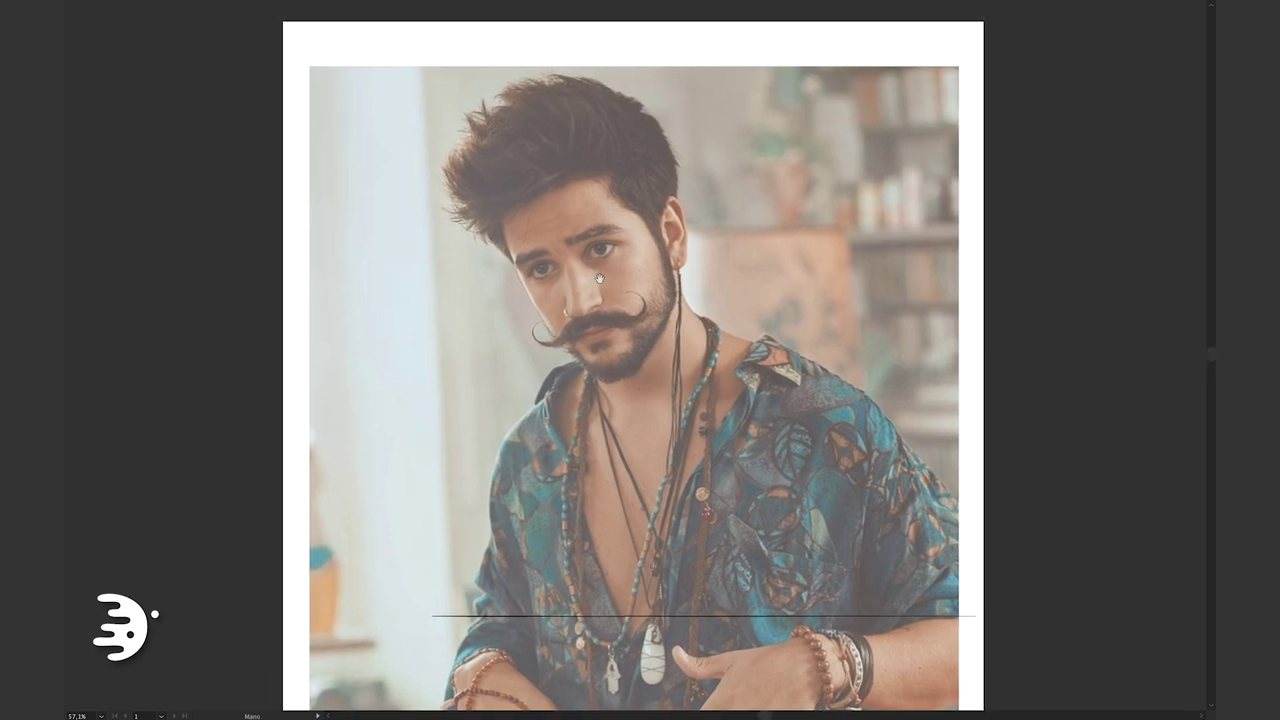
scroll(585, 250, "up", 5)
scroll(594, 366, "up", 1)
scroll(610, 340, "up", 4)
scroll(624, 330, "down", 2)
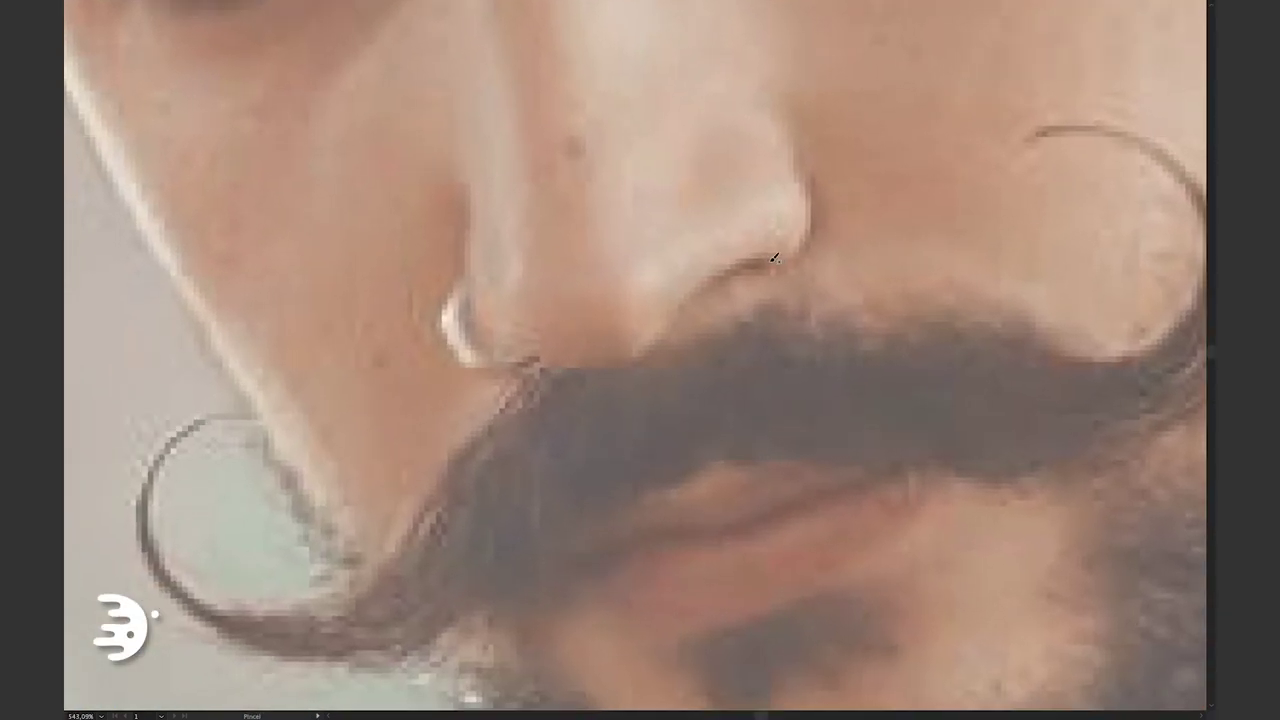
scroll(760, 280, "up", 1)
Paint black strokes under the nose and curling around the nostril
left_click_drag(785, 275, 468, 352)
key("a")
scroll(557, 411, "down", 2)
key("b")
scroll(530, 420, "up", 5)
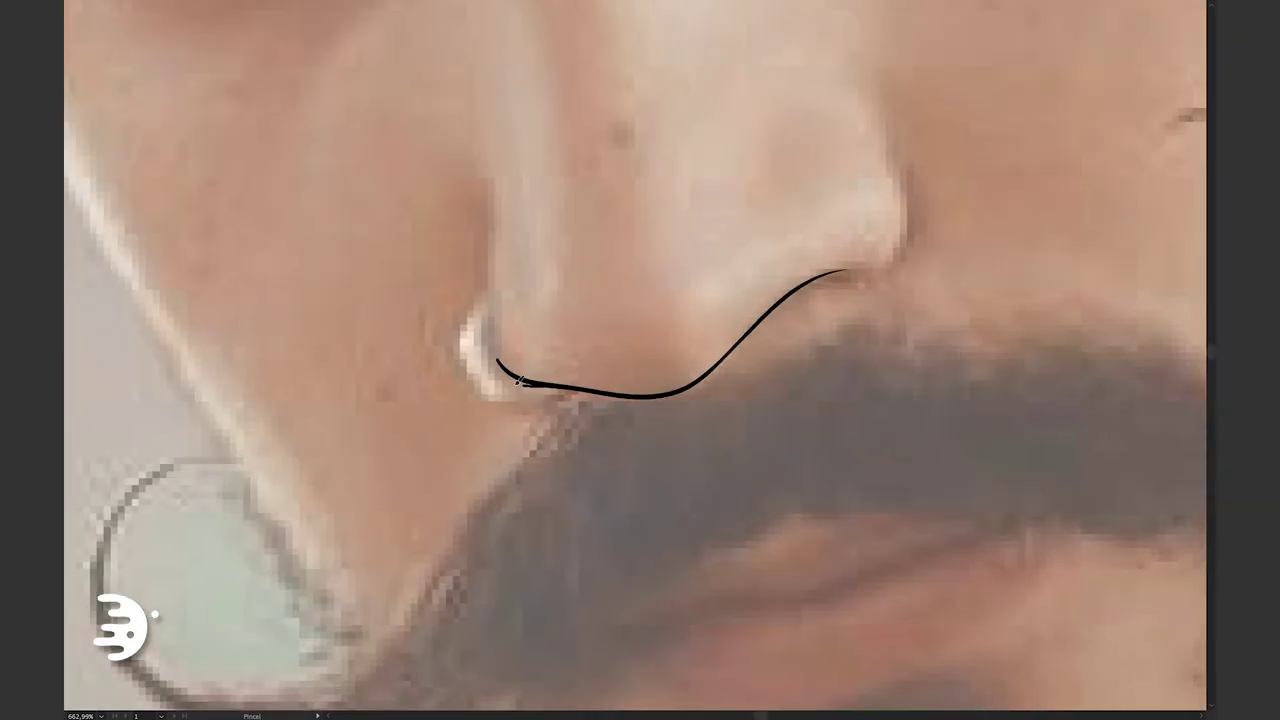
left_click_drag(533, 300, 500, 385)
scroll(520, 380, "up", 3)
scroll(527, 413, "down", 2)
scroll(527, 413, "down", 2)
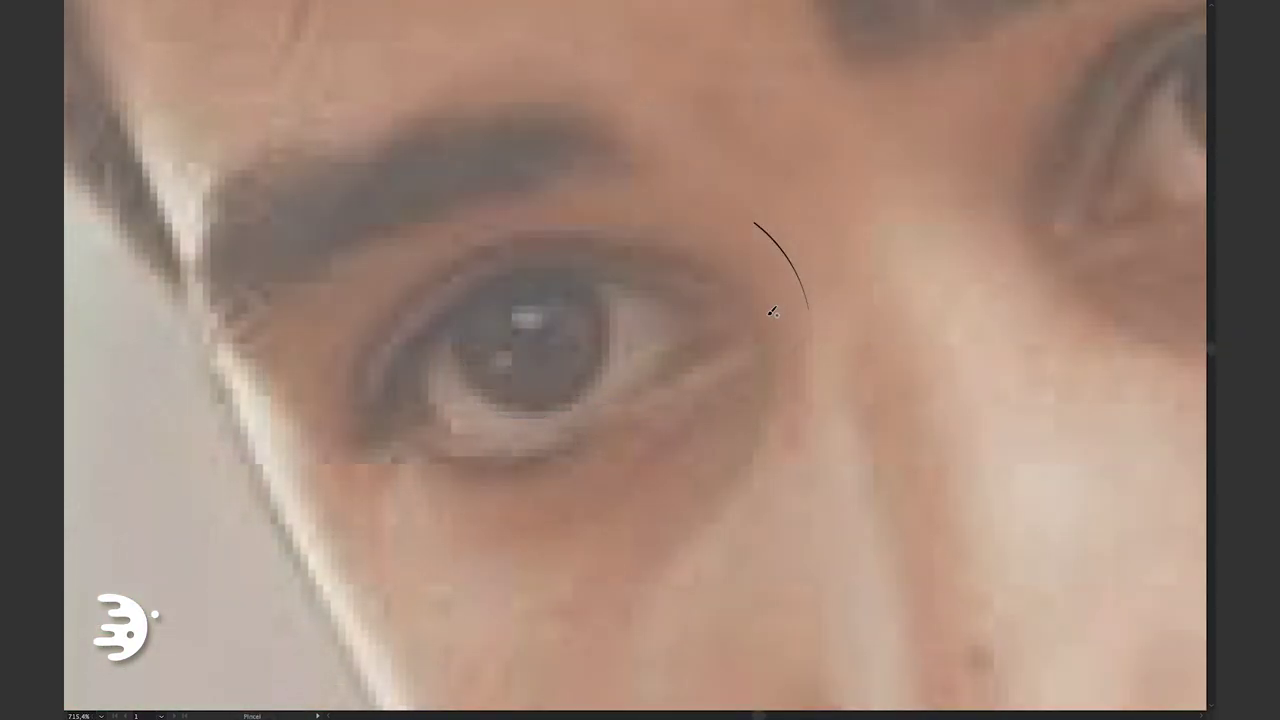
Paint the upper and lower eyelid lines and the inner eye corner
mouse_move(760, 306)
left_mouse_down()
mouse_move(543, 266)
mouse_move(374, 417)
left_mouse_up()
scroll(757, 265, "up", 2)
mouse_move(785, 282)
left_mouse_down()
mouse_move(614, 371)
mouse_move(302, 440)
mouse_move(250, 385)
left_mouse_up()
left_click_drag(658, 329, 595, 284)
scroll(586, 270, "up", 2)
Trace the ear's outer contour, inner fold and rim with brush strokes
left_click_drag(509, 423, 514, 614)
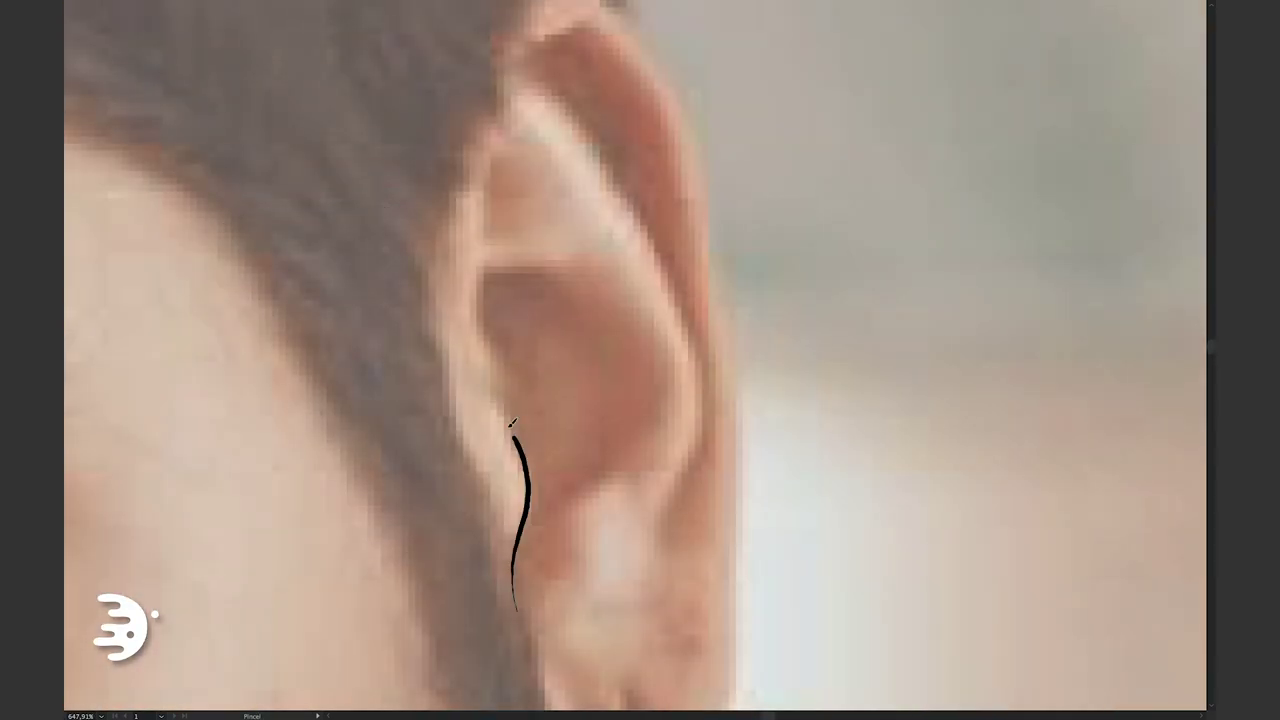
left_click_drag(494, 320, 491, 443)
mouse_move(600, 128)
left_mouse_down()
mouse_move(494, 320)
mouse_move(602, 365)
mouse_move(557, 471)
mouse_move(455, 545)
left_mouse_up()
scroll(549, 272, "up", 2)
scroll(549, 272, "down", 2)
mouse_move(590, 420)
left_mouse_down()
mouse_move(551, 512)
mouse_move(534, 306)
left_mouse_up()
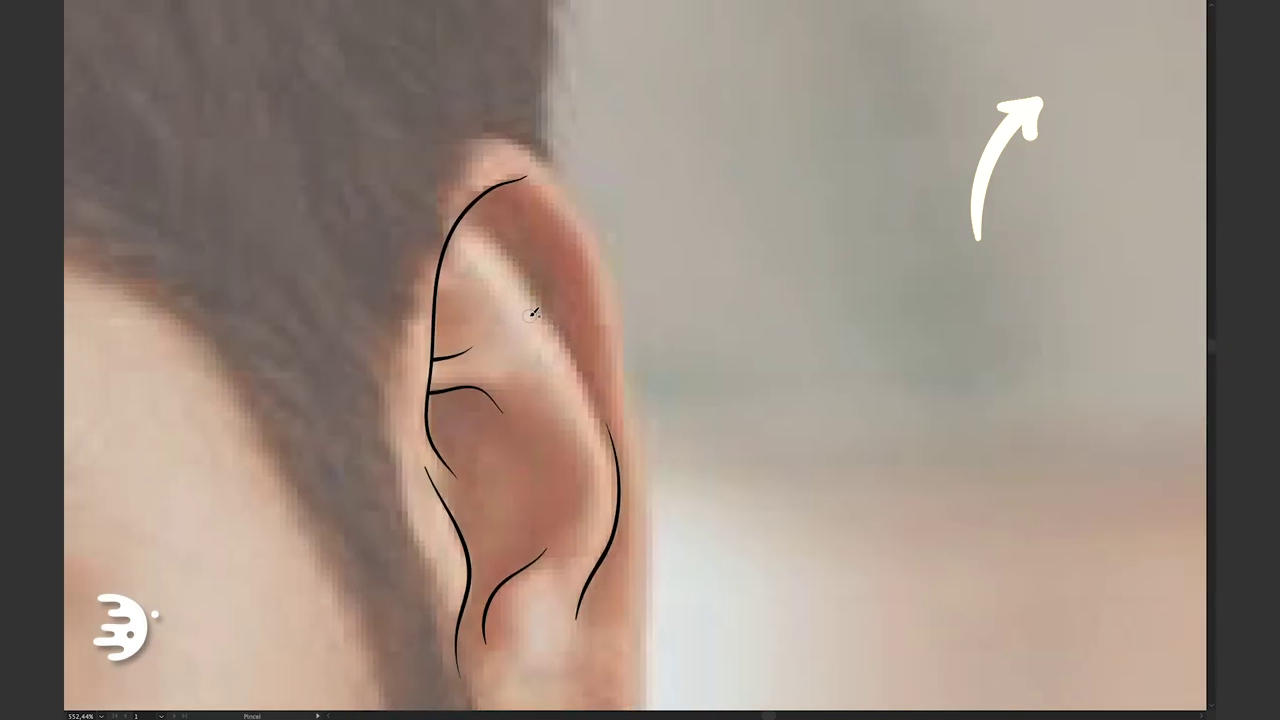
Trace the earring drop below the ear
key("a")
scroll(566, 226, "up", 3)
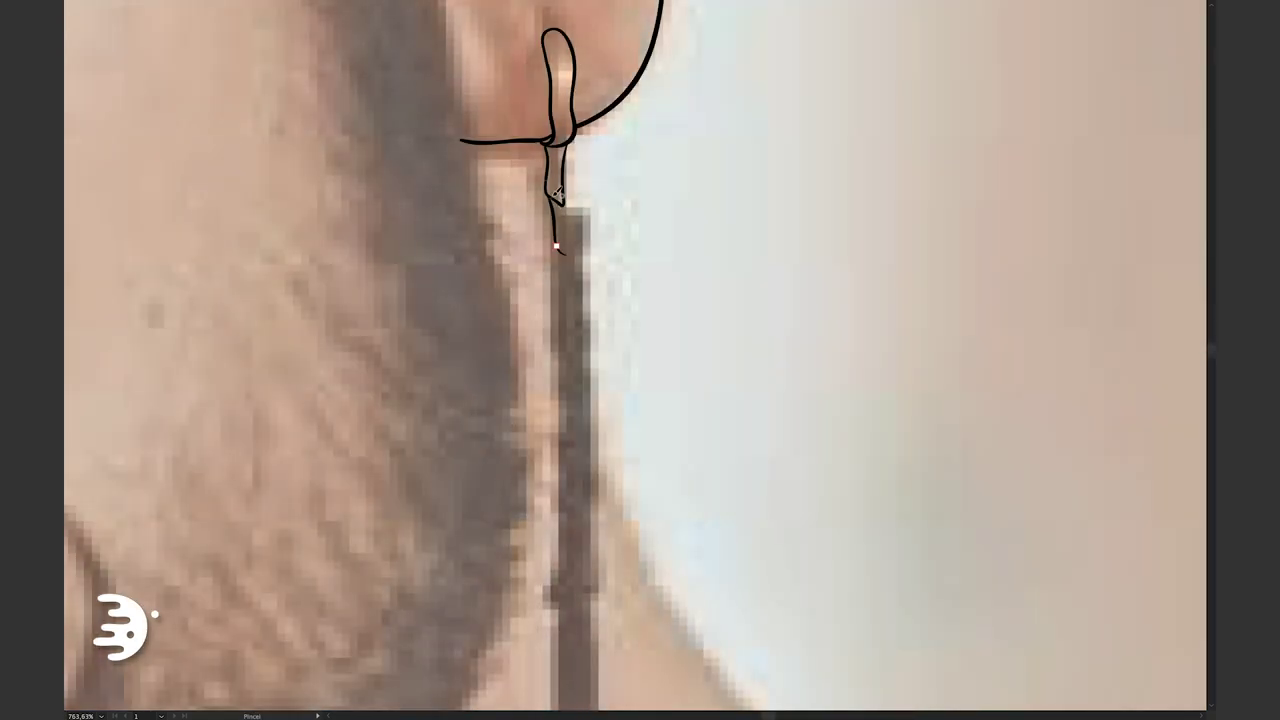
left_click_drag(557, 190, 576, 262)
left_click_drag(556, 214, 563, 278)
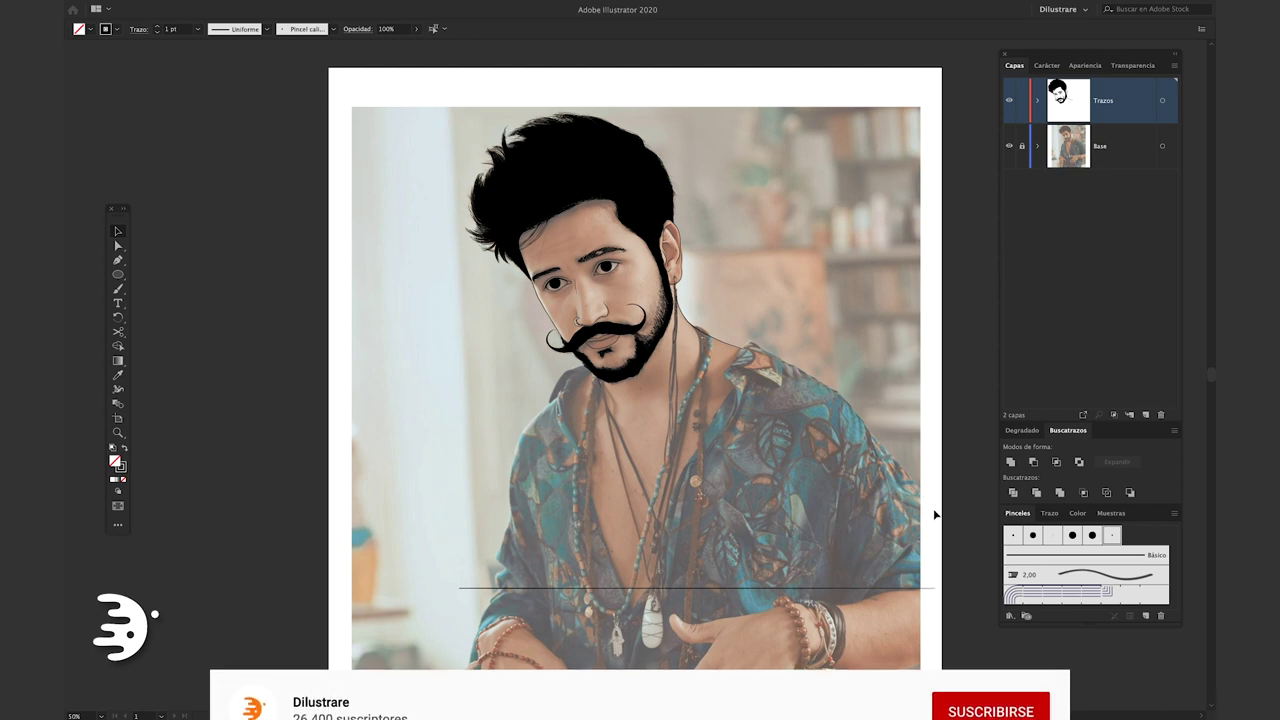
Load the DilusBrushOrig.ai brush library from Escritorio and add its brushes to the document
left_click(1011, 615)
mouse_move(1058, 625)
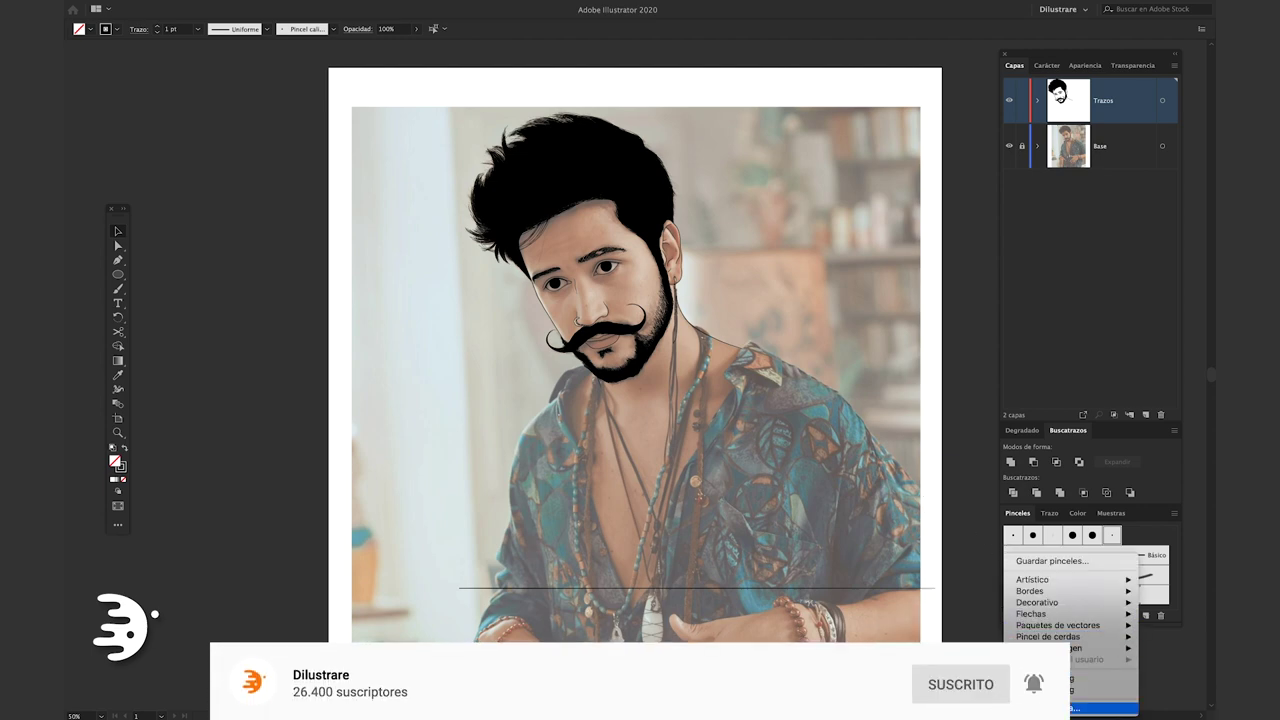
left_click(1090, 708)
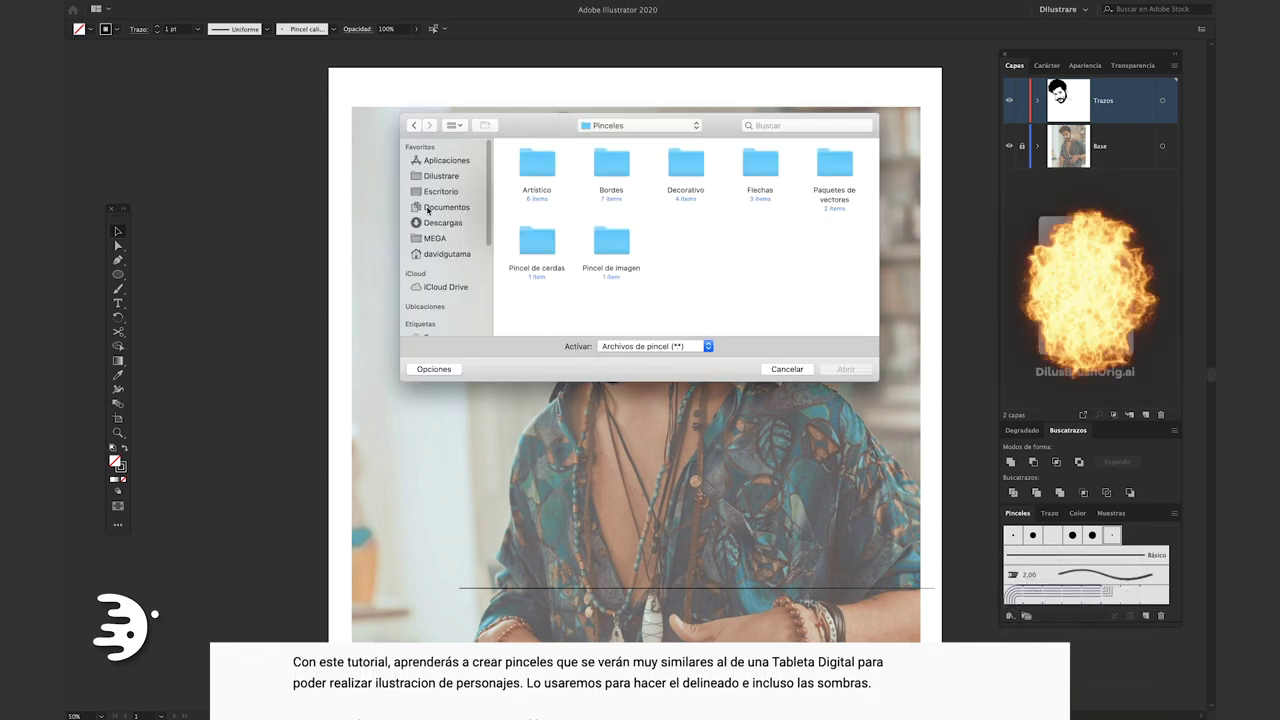
left_click(441, 191)
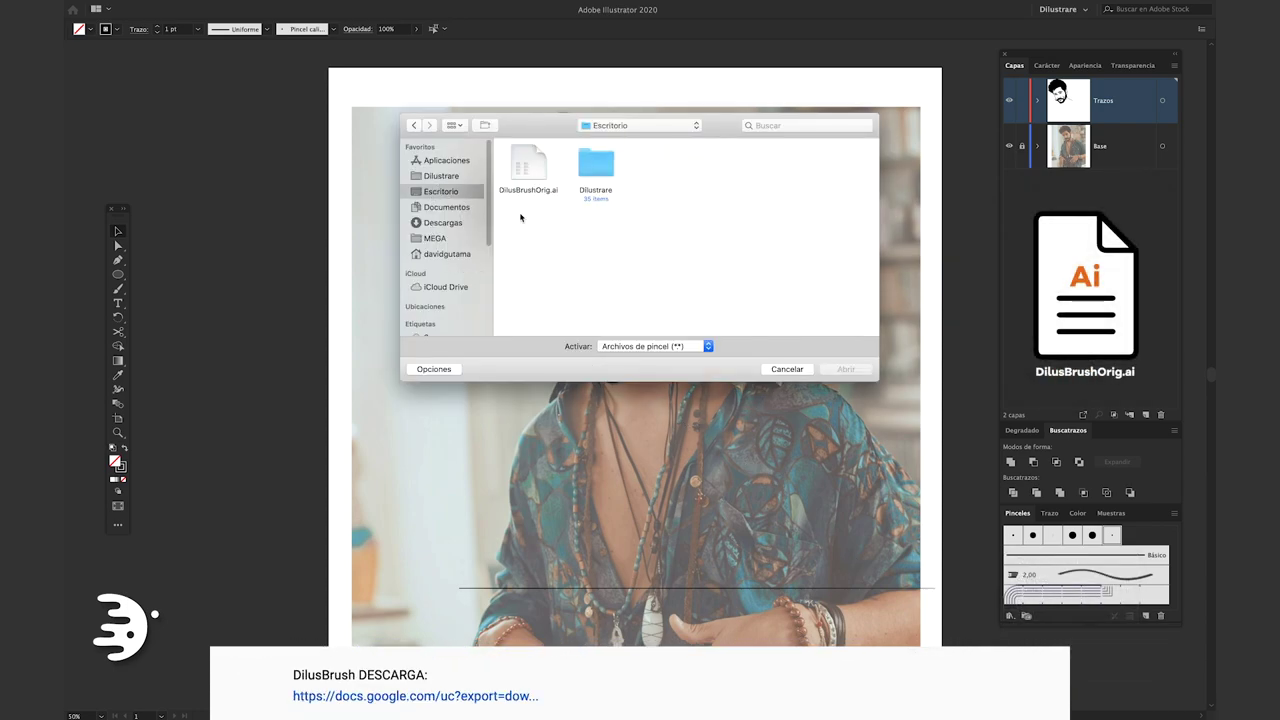
left_click(543, 168)
left_click(846, 370)
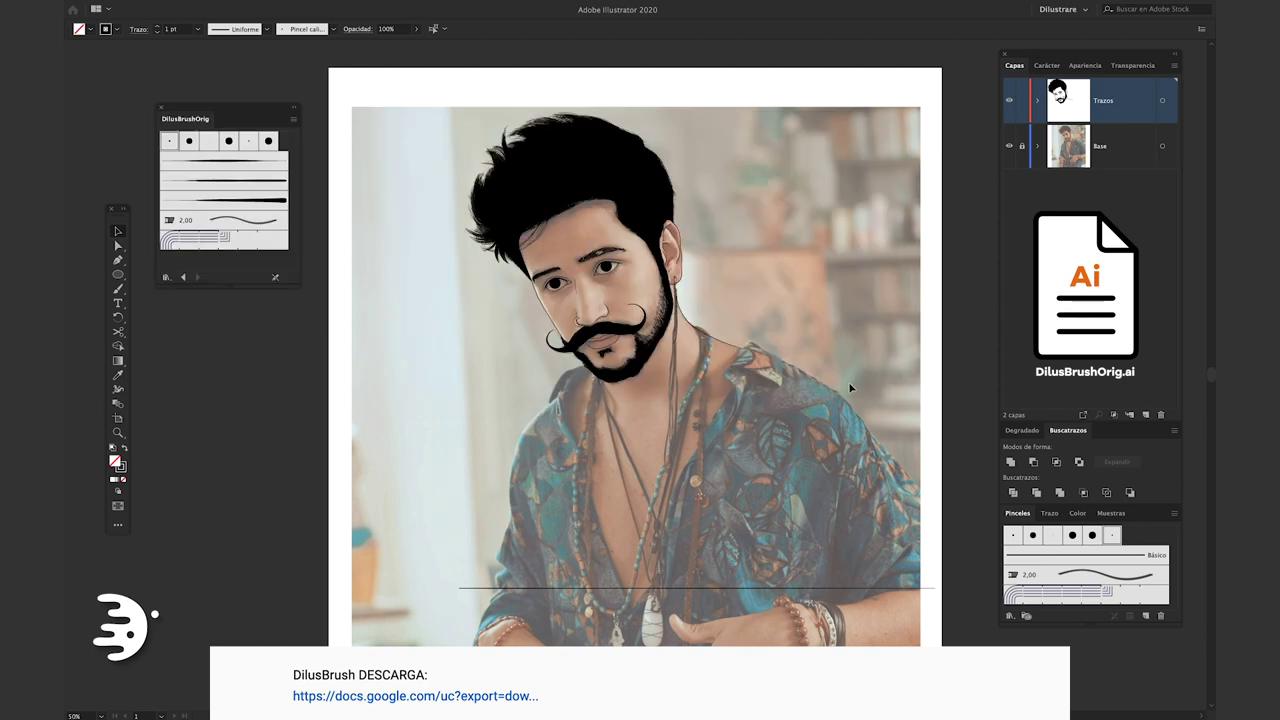
left_click(247, 172)
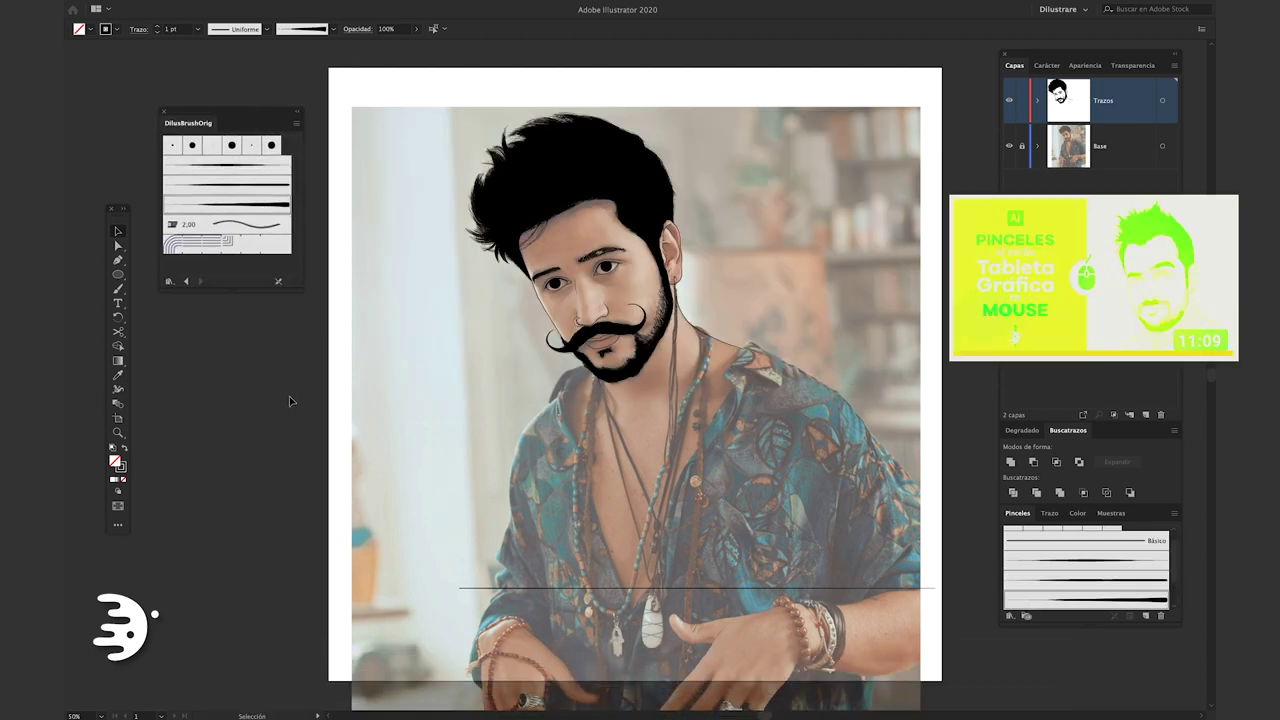
left_click_drag(210, 122, 1147, 524)
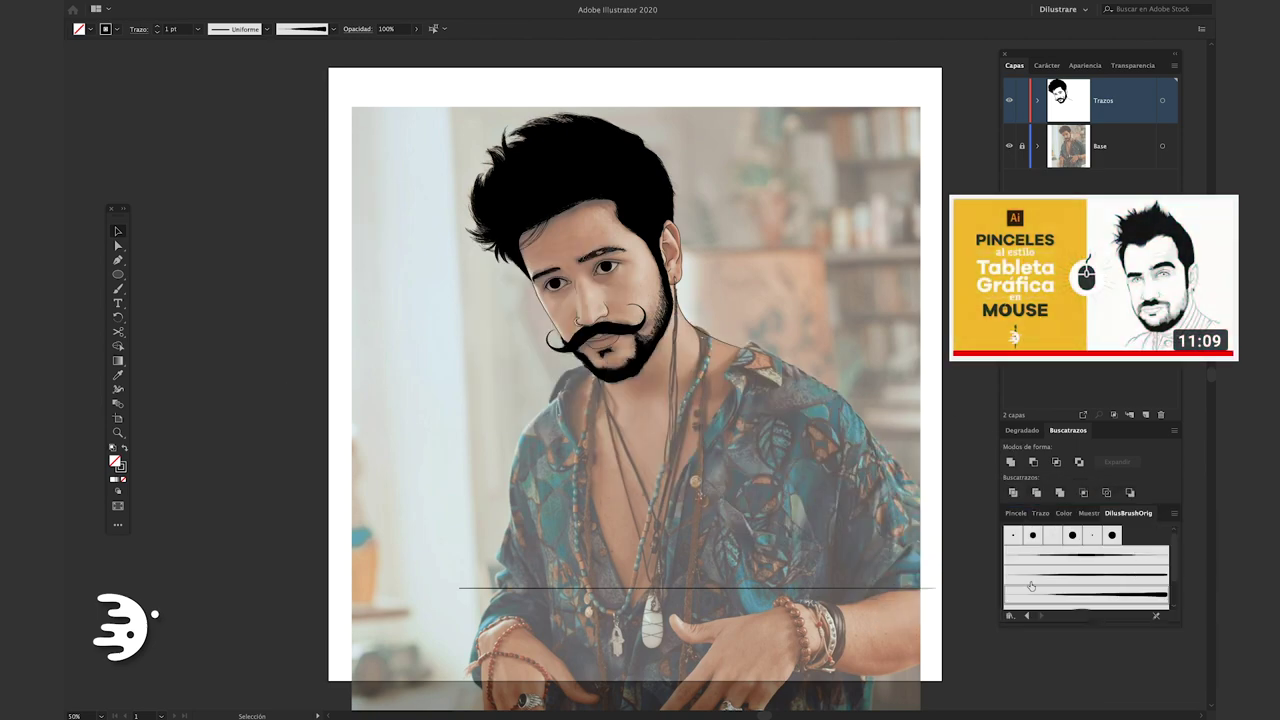
left_click(1015, 513)
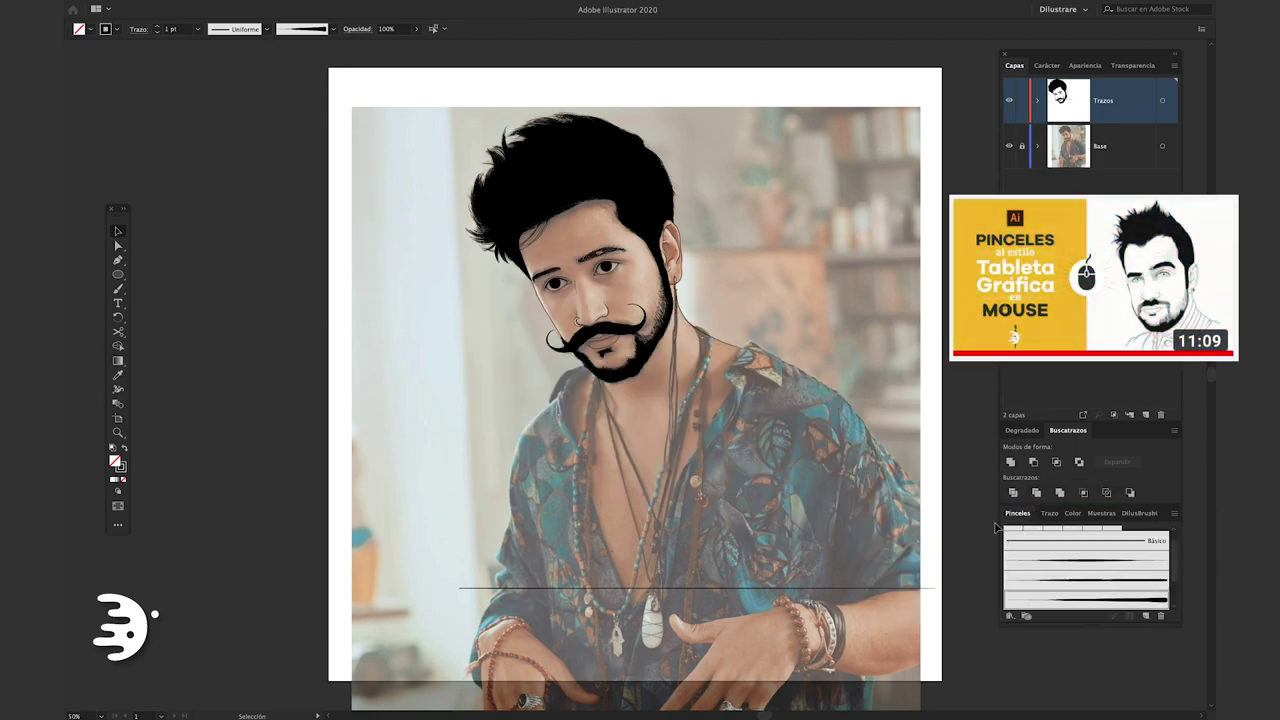
Choose a calligraphic dot brush from the control bar and return to the Paintbrush
left_click(332, 28)
scroll(332, 95, "up", 3)
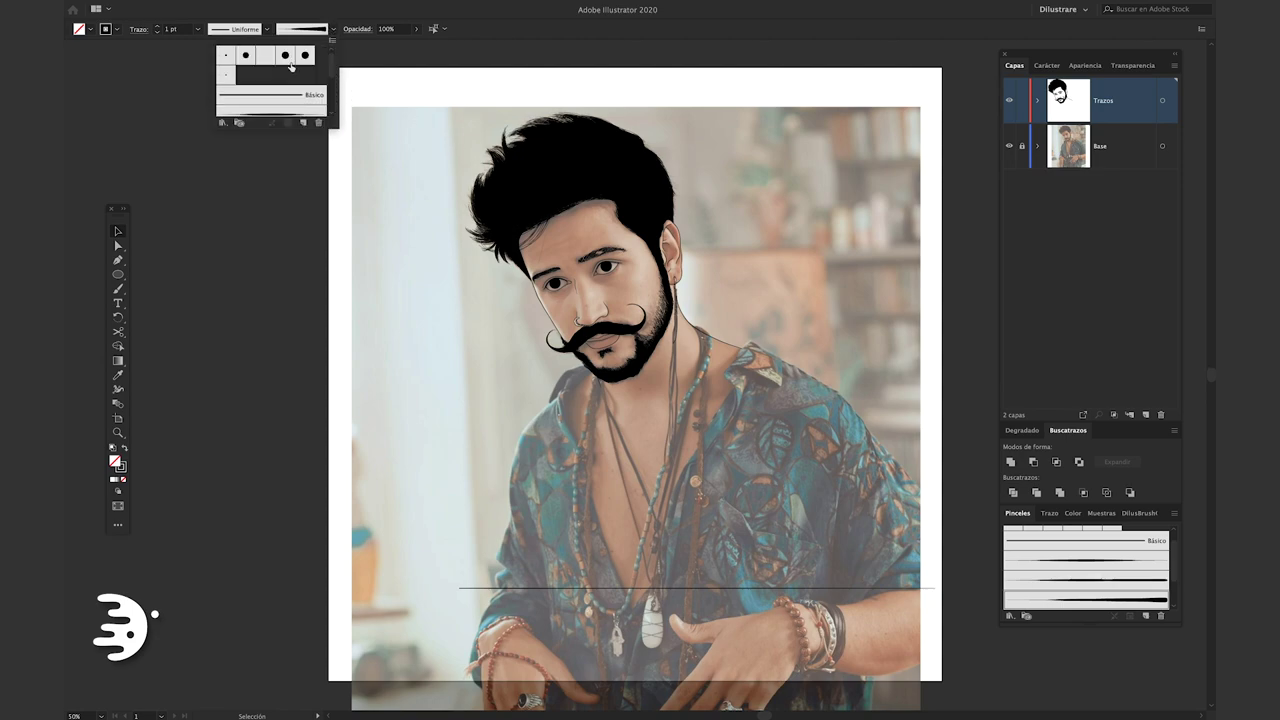
left_click(242, 56)
left_click(256, 215)
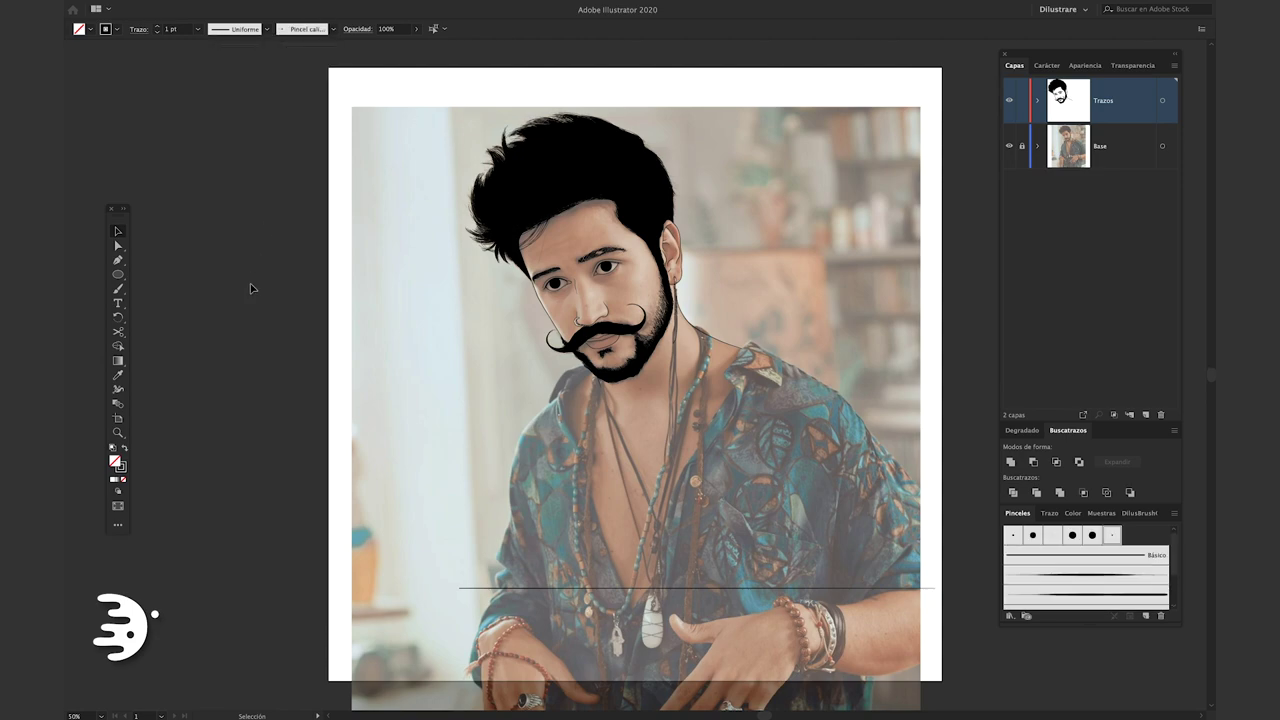
key("b")
Zoom in on the shoulder and outline the dark shirt collar there
scroll(585, 396, "up", 2)
scroll(600, 380, "up", 1)
scroll(620, 360, "up", 1)
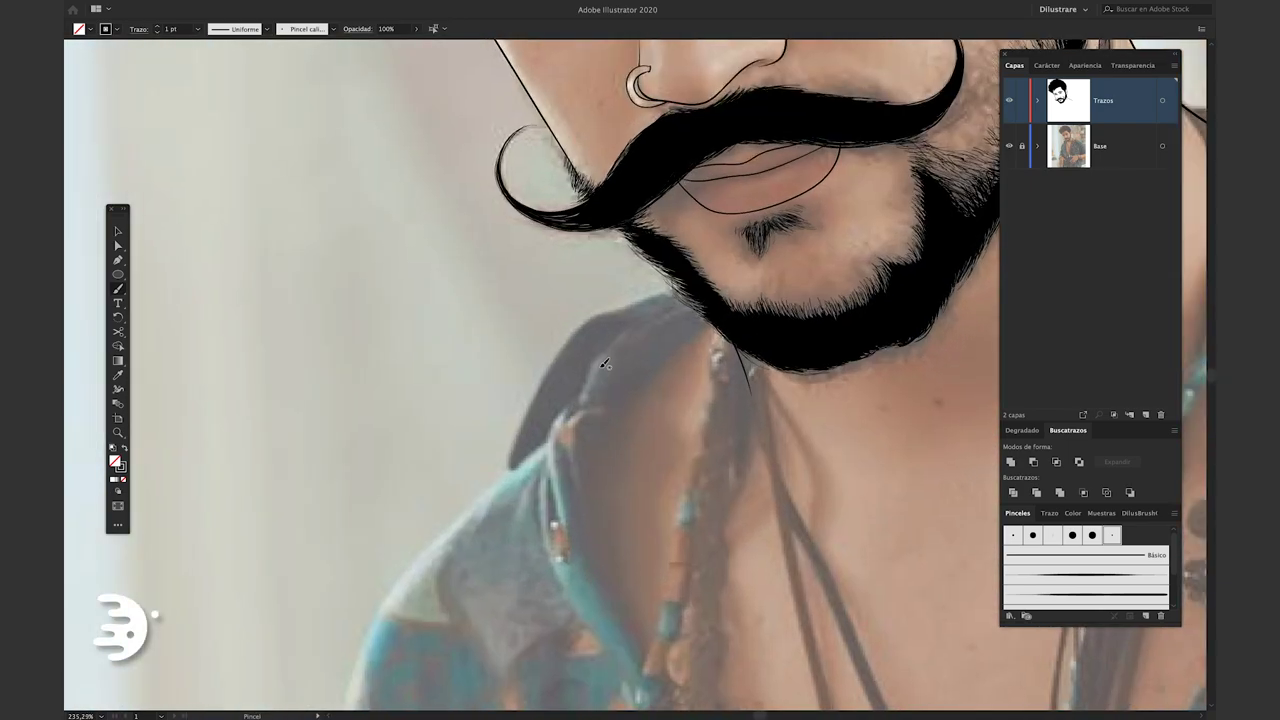
scroll(640, 340, "up", 2)
left_click_drag(640, 340, 643, 308)
scroll(656, 311, "up", 1)
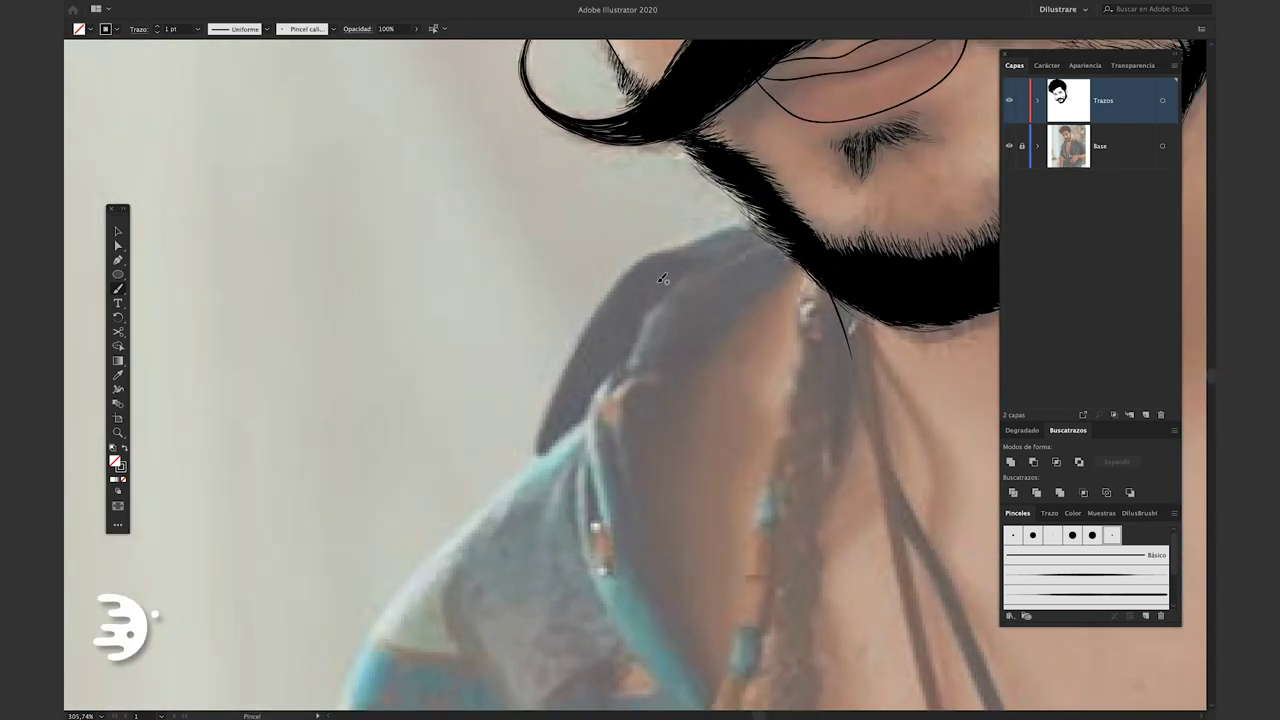
scroll(659, 300, "up", 1)
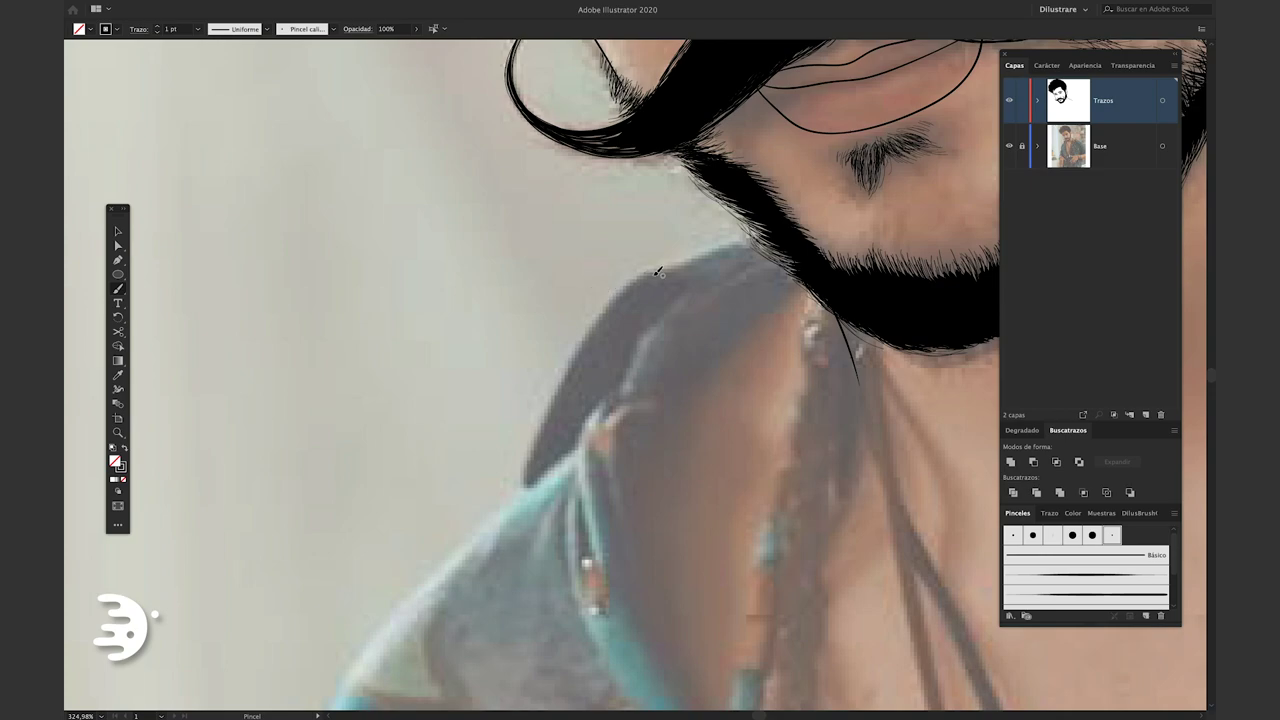
mouse_move(676, 298)
left_mouse_down()
mouse_move(530, 482)
mouse_move(645, 281)
left_mouse_up()
Briefly hide the reference photo to check the line art, then restore it
scroll(689, 283, "down", 3)
scroll(630, 340, "up", 2)
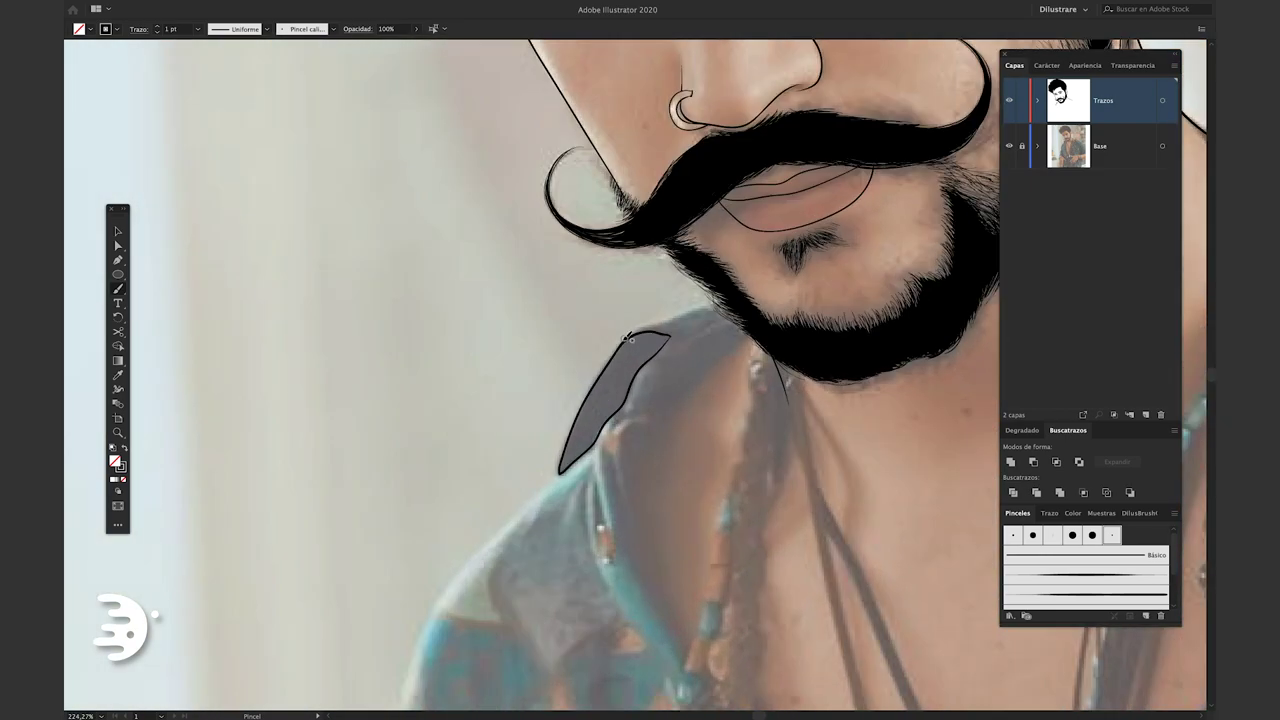
scroll(641, 374, "down", 4)
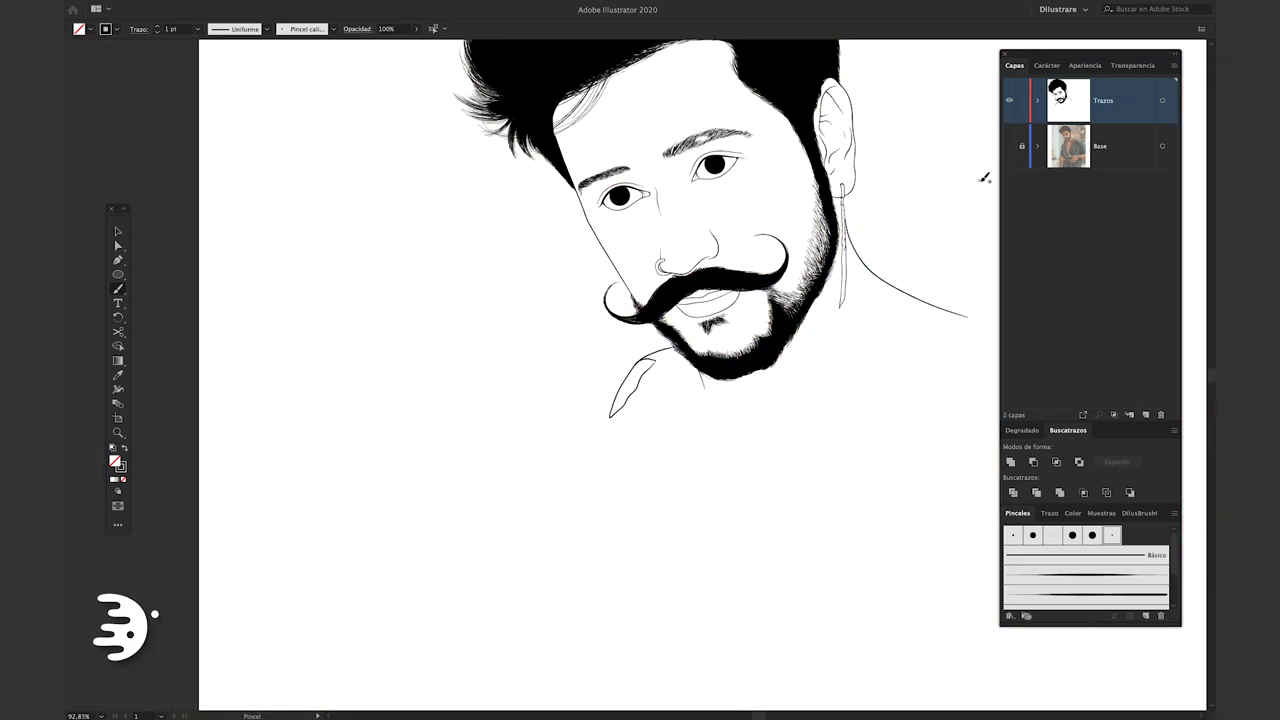
left_click_drag(774, 402, 750, 400)
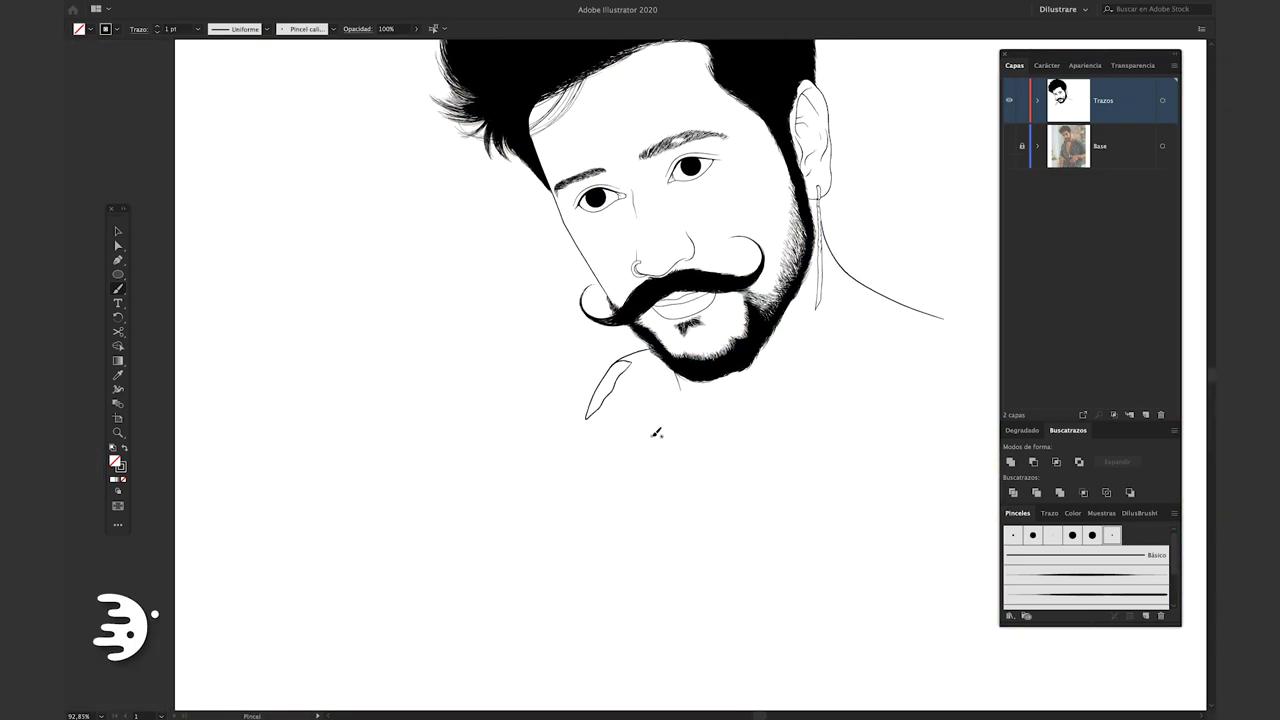
key("ctrl+z")
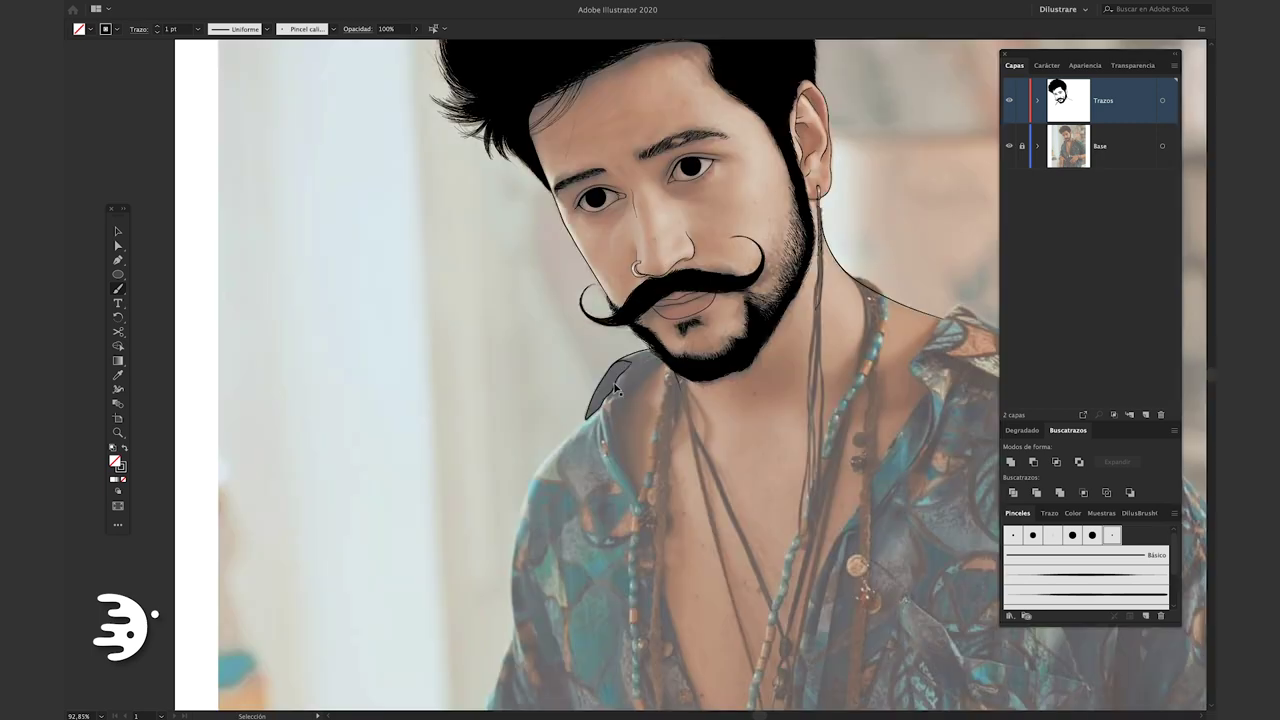
scroll(621, 386, "up", 4)
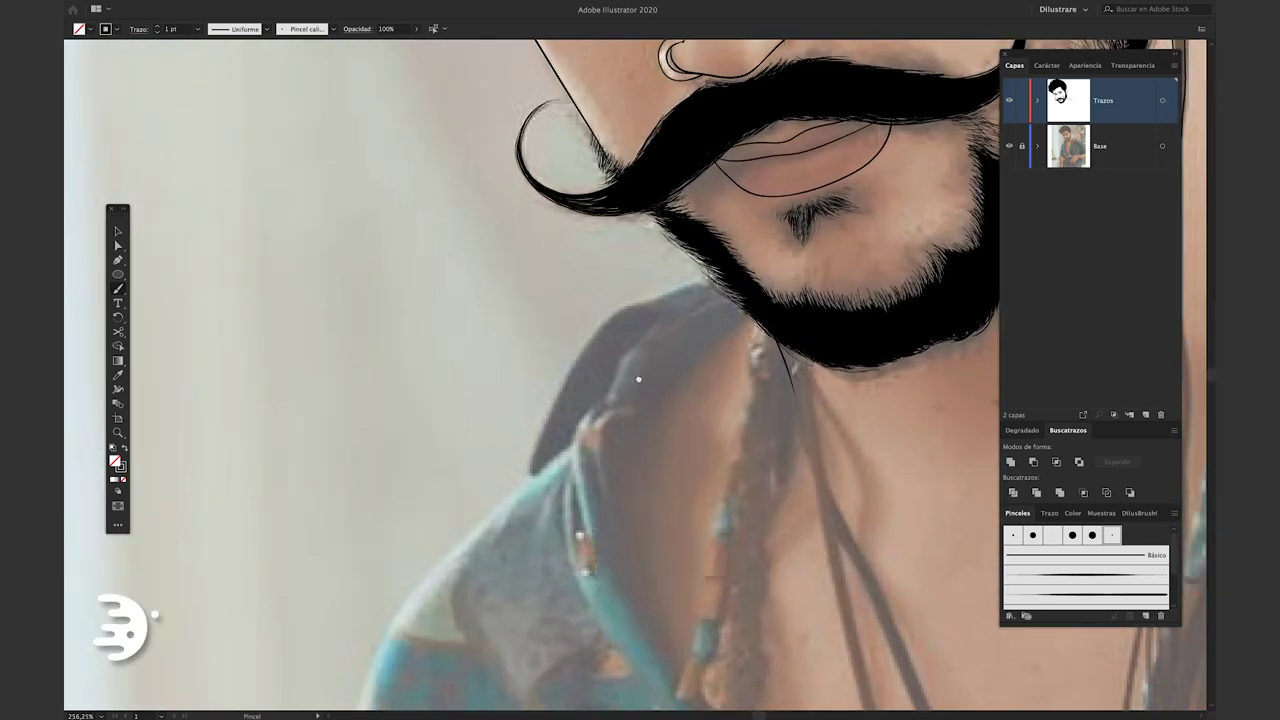
Trace the outer collar edge downward and extend the inner collar line
left_click_drag(663, 306, 575, 432)
left_click_drag(672, 300, 530, 476)
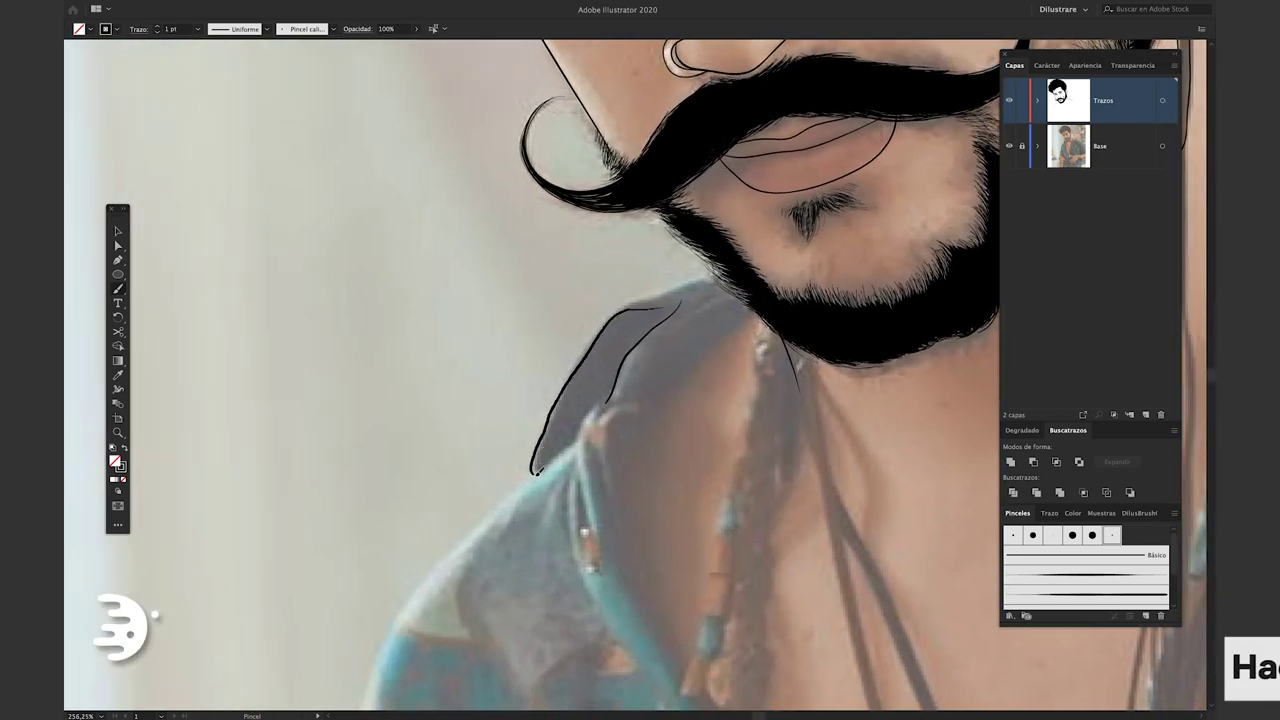
scroll(646, 311, "up", 3)
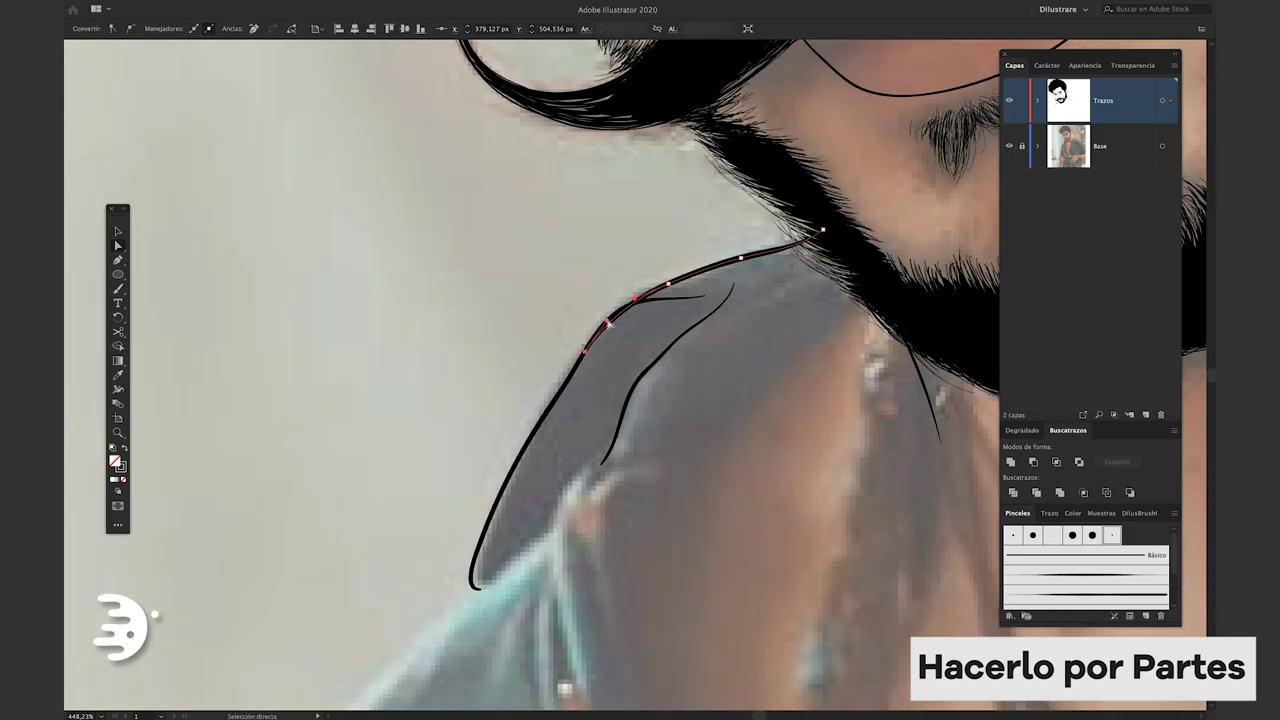
scroll(648, 312, "down", 3)
scroll(655, 310, "up", 3)
left_click_drag(657, 309, 617, 505)
scroll(617, 505, "down", 2)
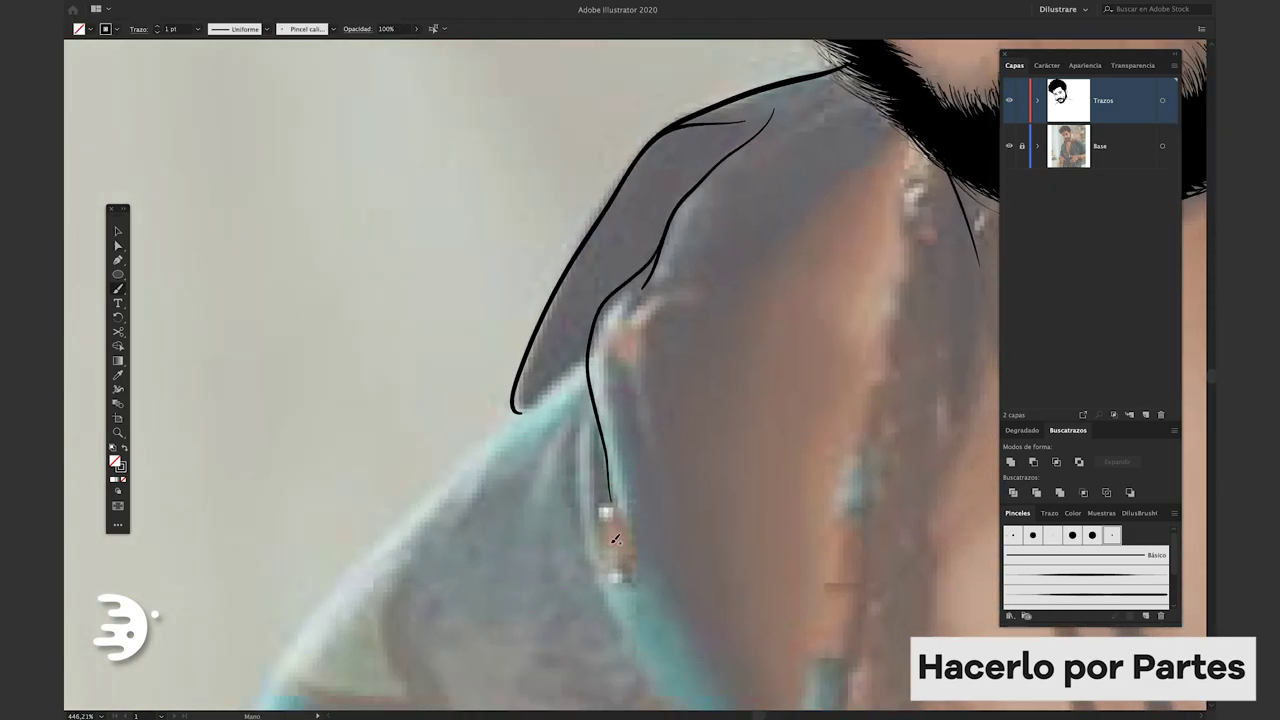
scroll(581, 421, "left", 3)
left_click_drag(718, 316, 590, 424)
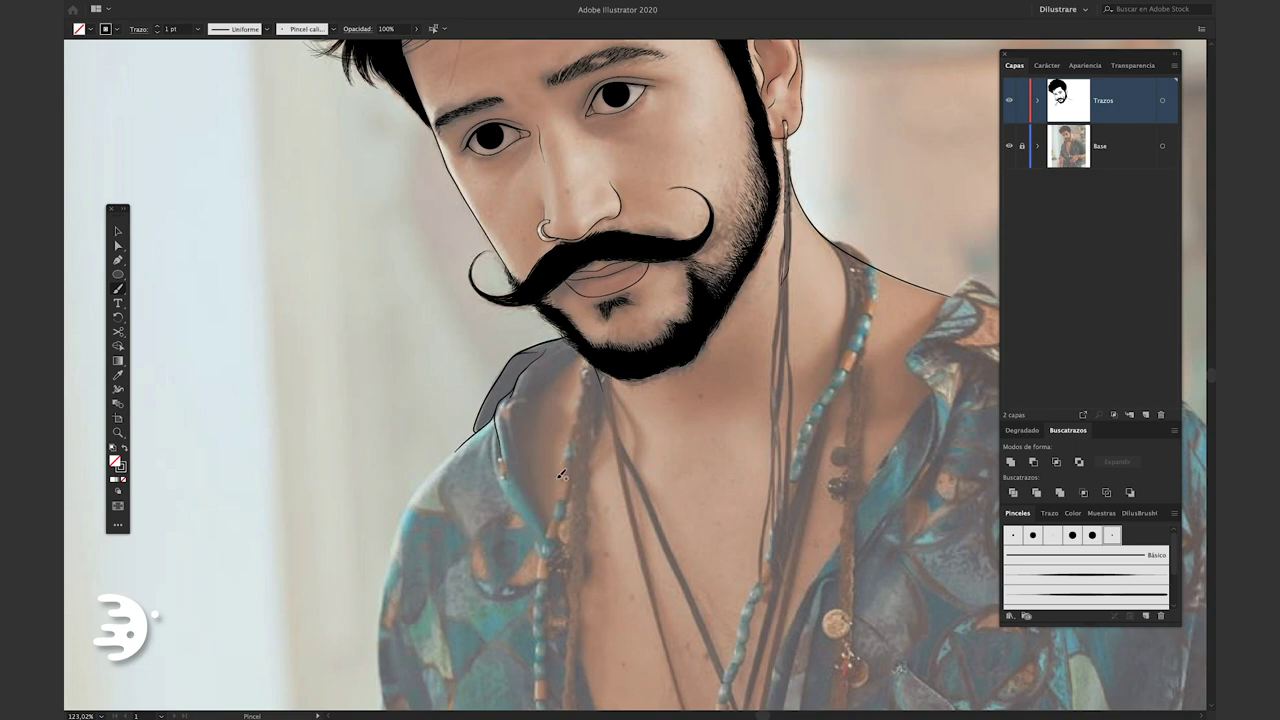
Draw a curve from below the beard down the collar and a stroke along the shoulder
scroll(563, 440, "up", 5)
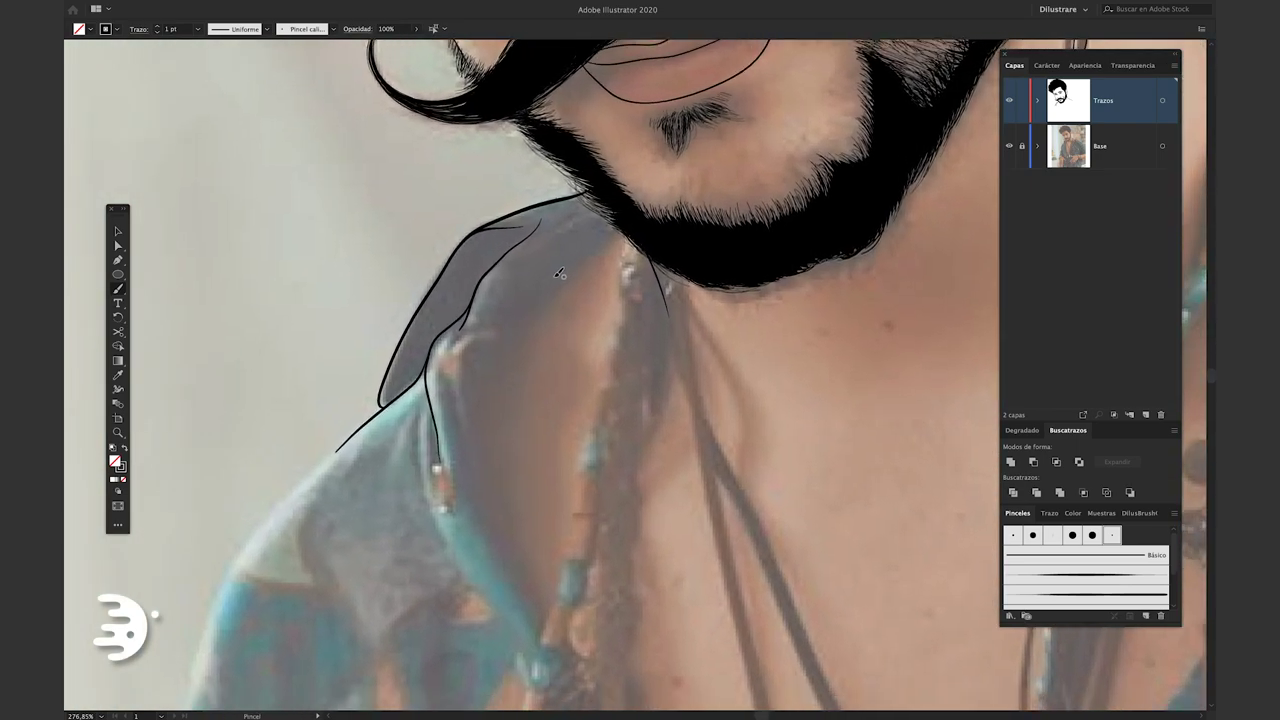
mouse_move(604, 231)
left_mouse_down()
mouse_move(528, 292)
mouse_move(477, 390)
mouse_move(488, 511)
left_mouse_up()
scroll(535, 601, "down", 10)
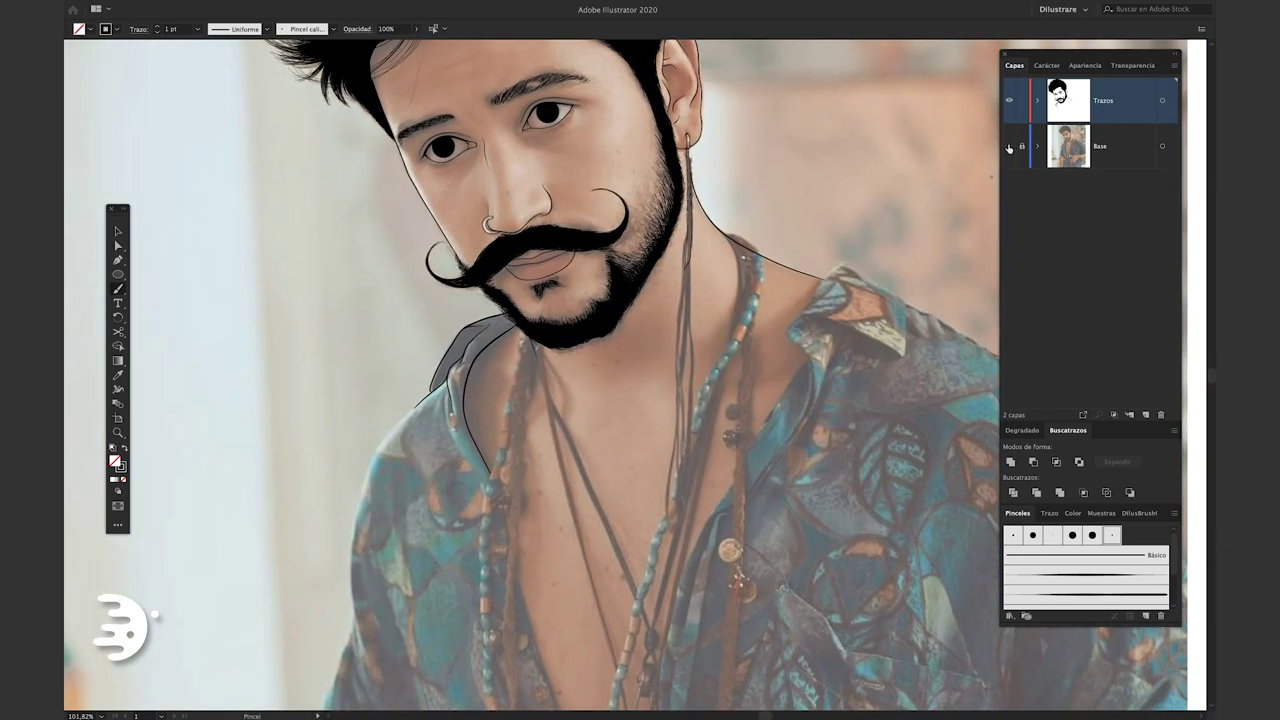
left_click(1009, 147)
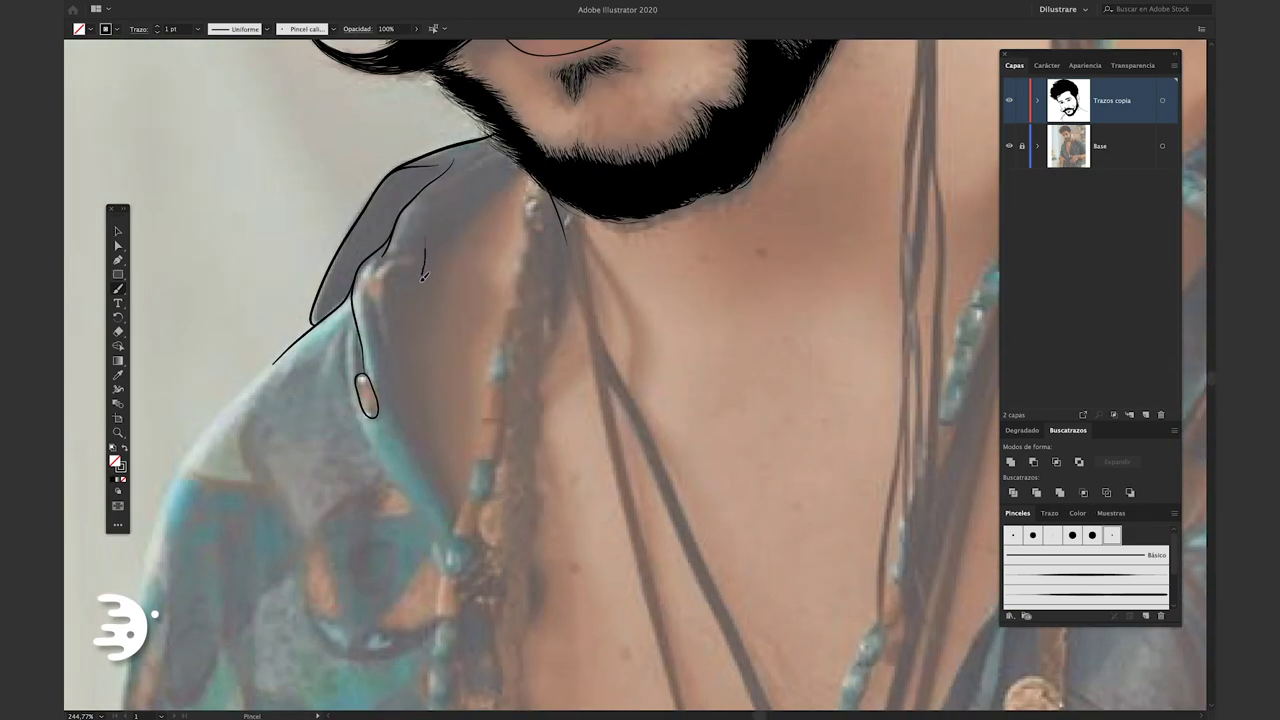
left_click_drag(405, 352, 450, 512)
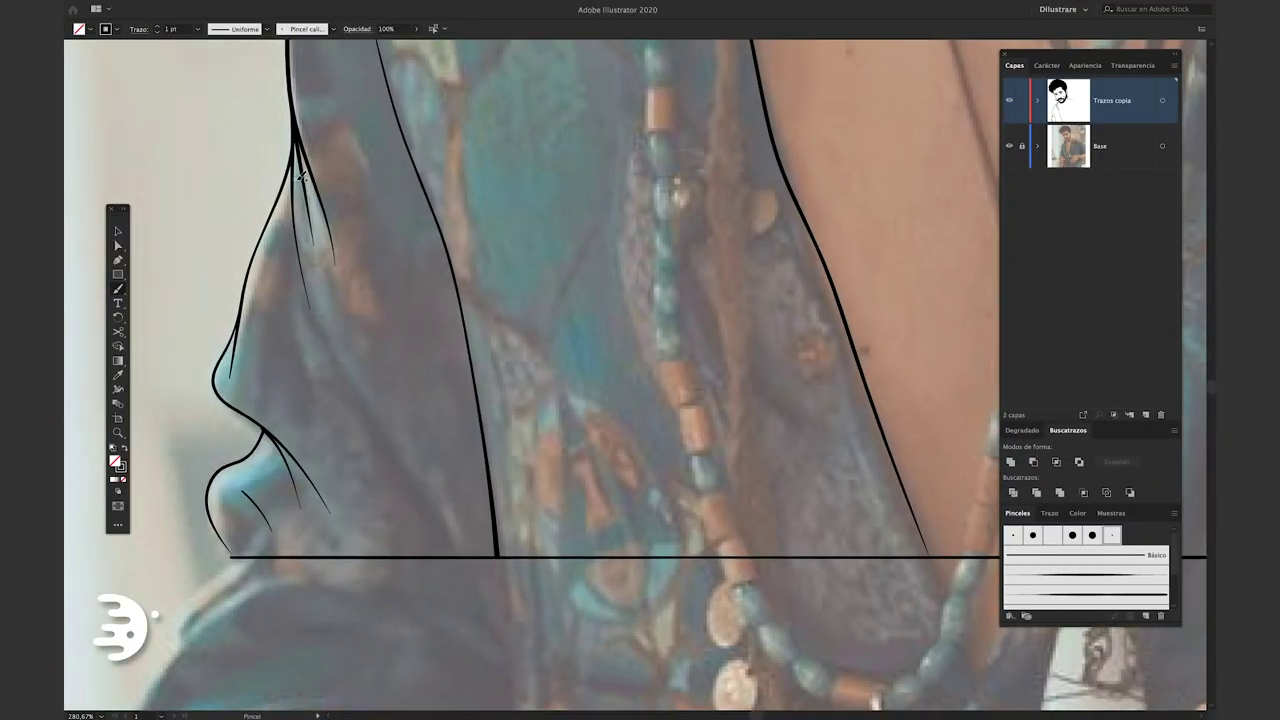
Draw fold lines down the lower-left shirt toward the hem, checking a stroke with Selection
mouse_move(303, 245)
left_mouse_down()
mouse_move(338, 350)
mouse_move(447, 519)
left_mouse_up()
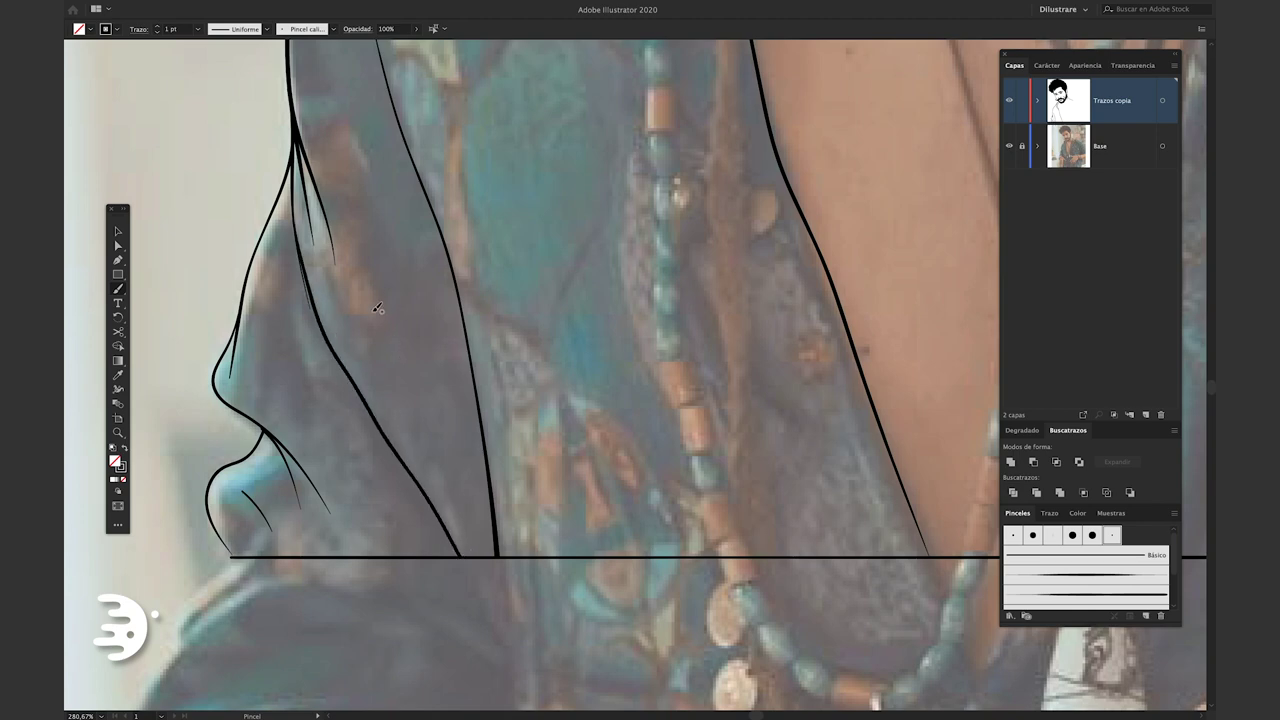
left_click_drag(352, 302, 470, 507)
scroll(490, 548, "down", 2)
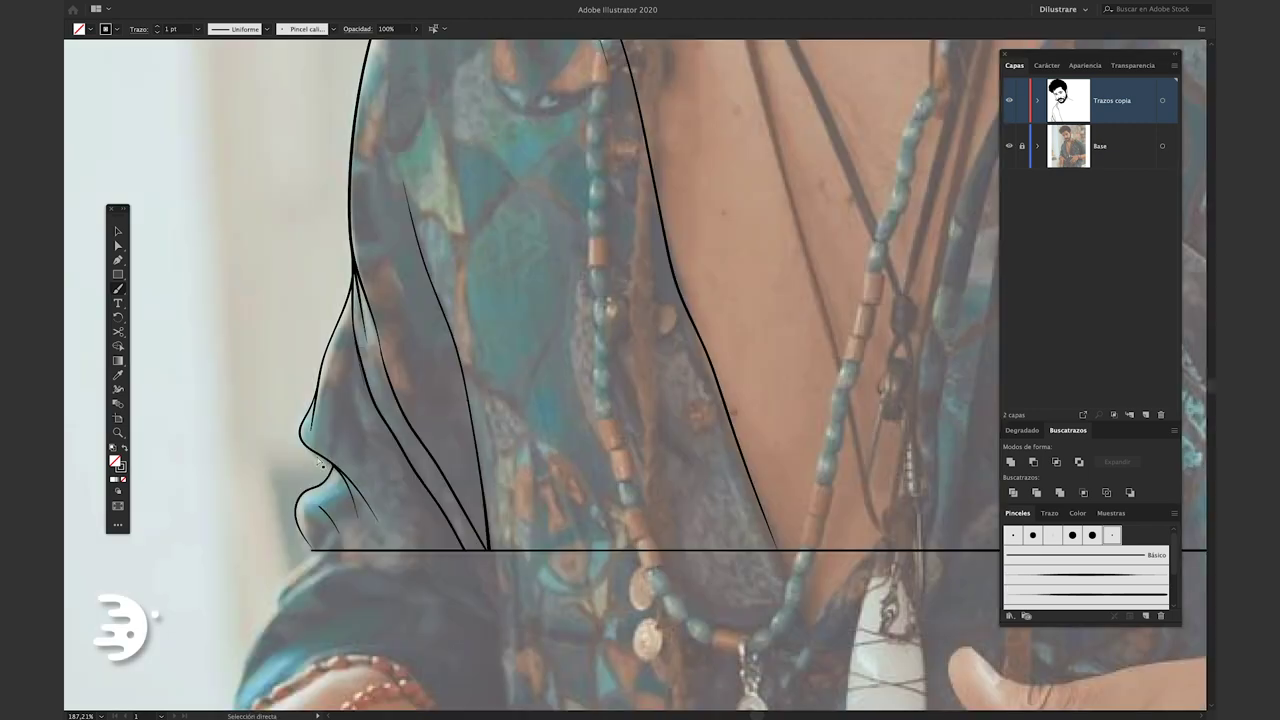
scroll(425, 460, "up", 2)
left_click_drag(397, 472, 479, 588)
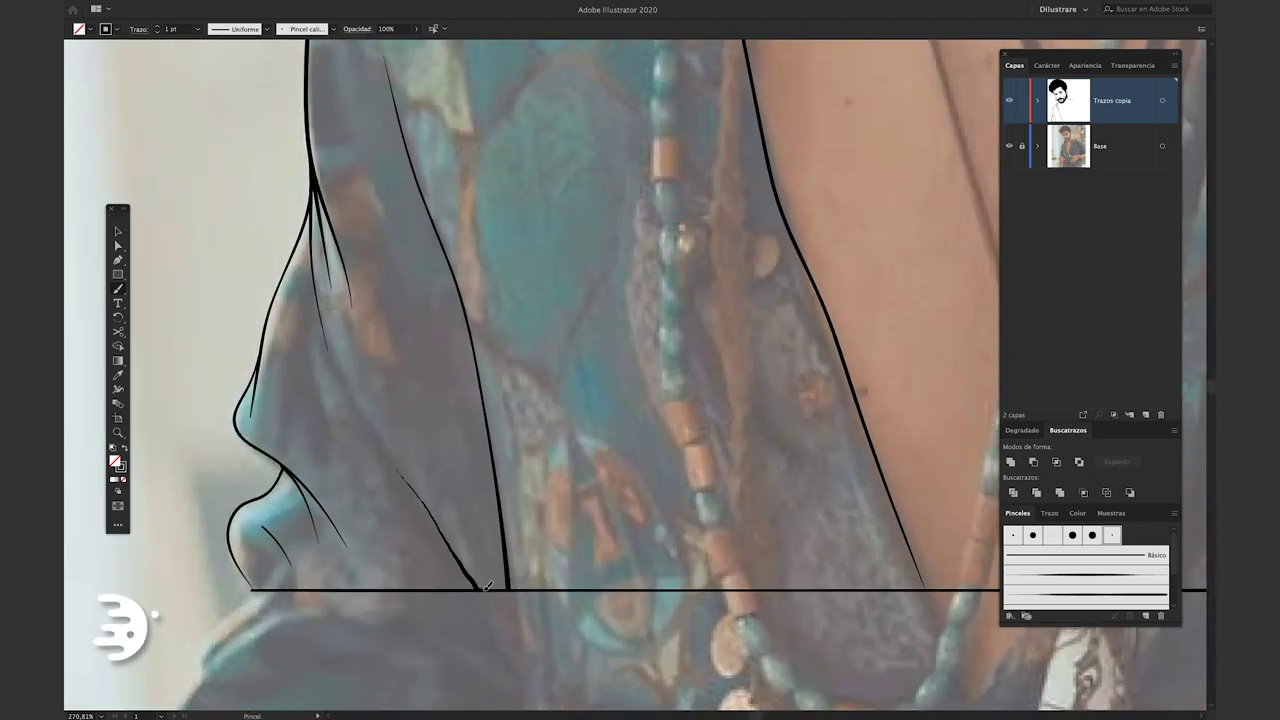
scroll(479, 588, "up", 2)
key("v")
scroll(443, 414, "down", 2)
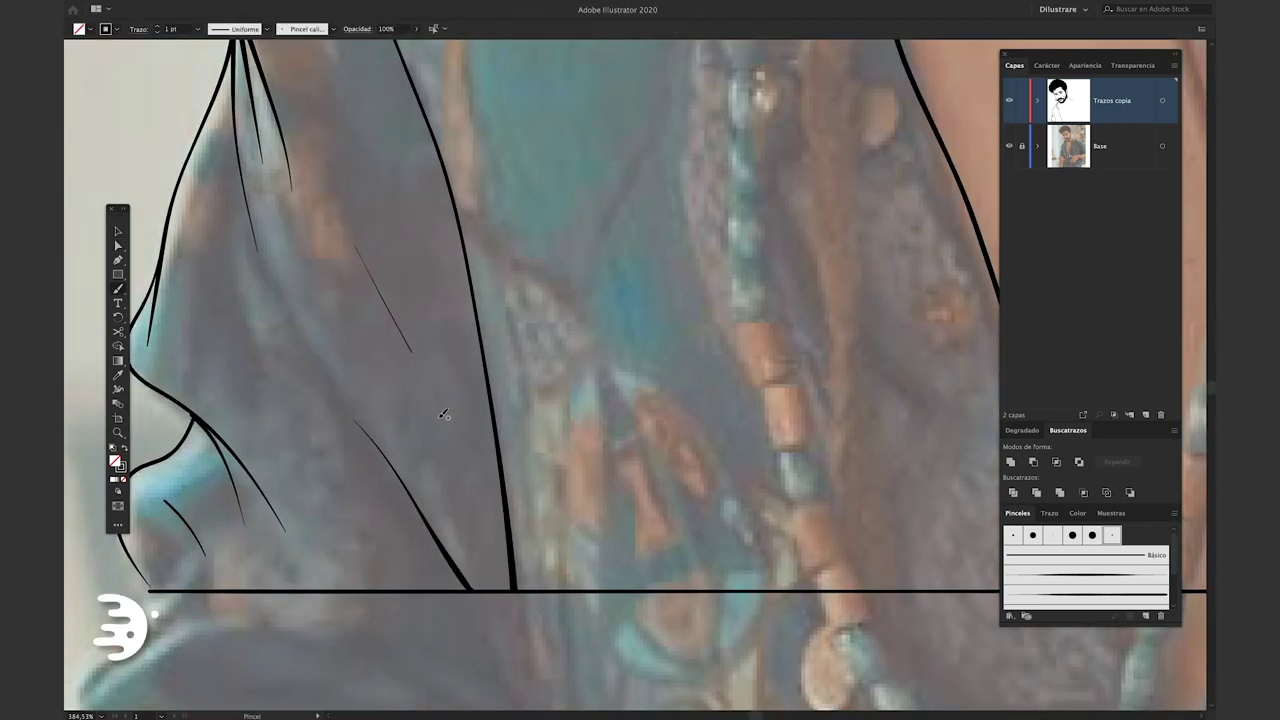
scroll(503, 372, "down", 1)
key("b")
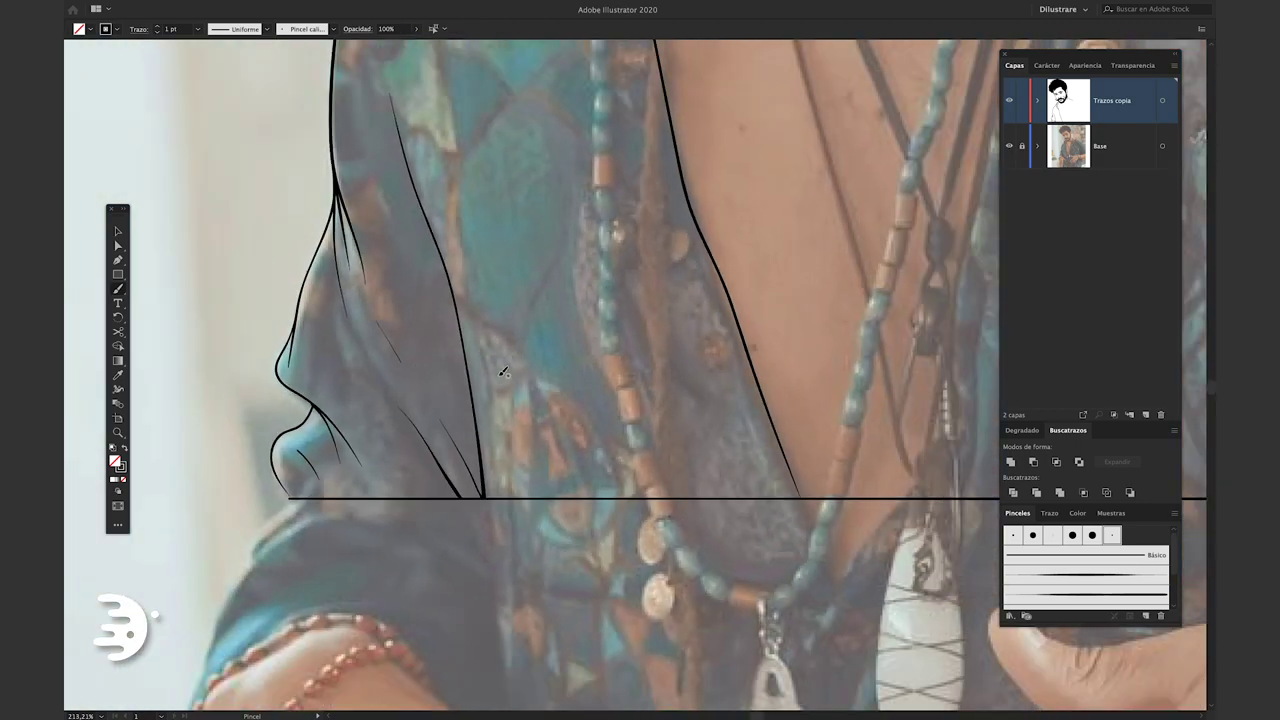
scroll(503, 372, "down", 1)
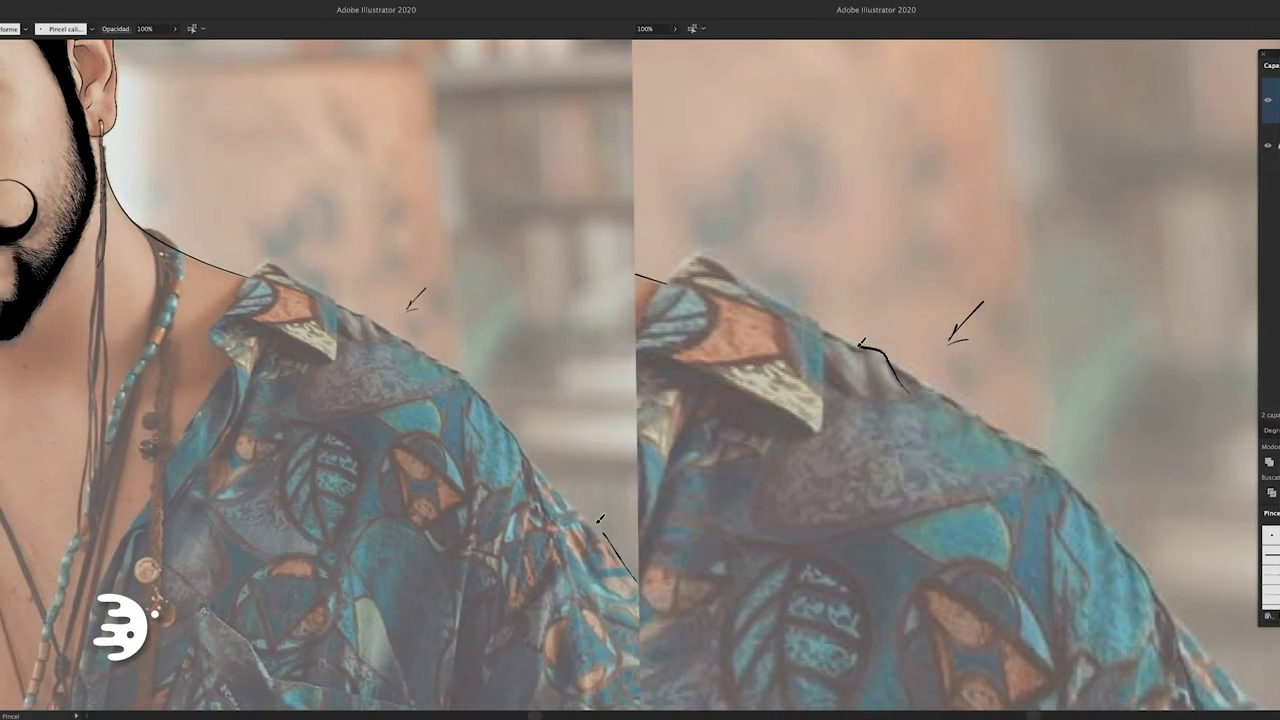
Trace the right shoulder edge, then outline the right collar's left, inner and top edges
mouse_move(455, 358)
left_mouse_down()
mouse_move(277, 263)
mouse_move(228, 308)
left_mouse_up()
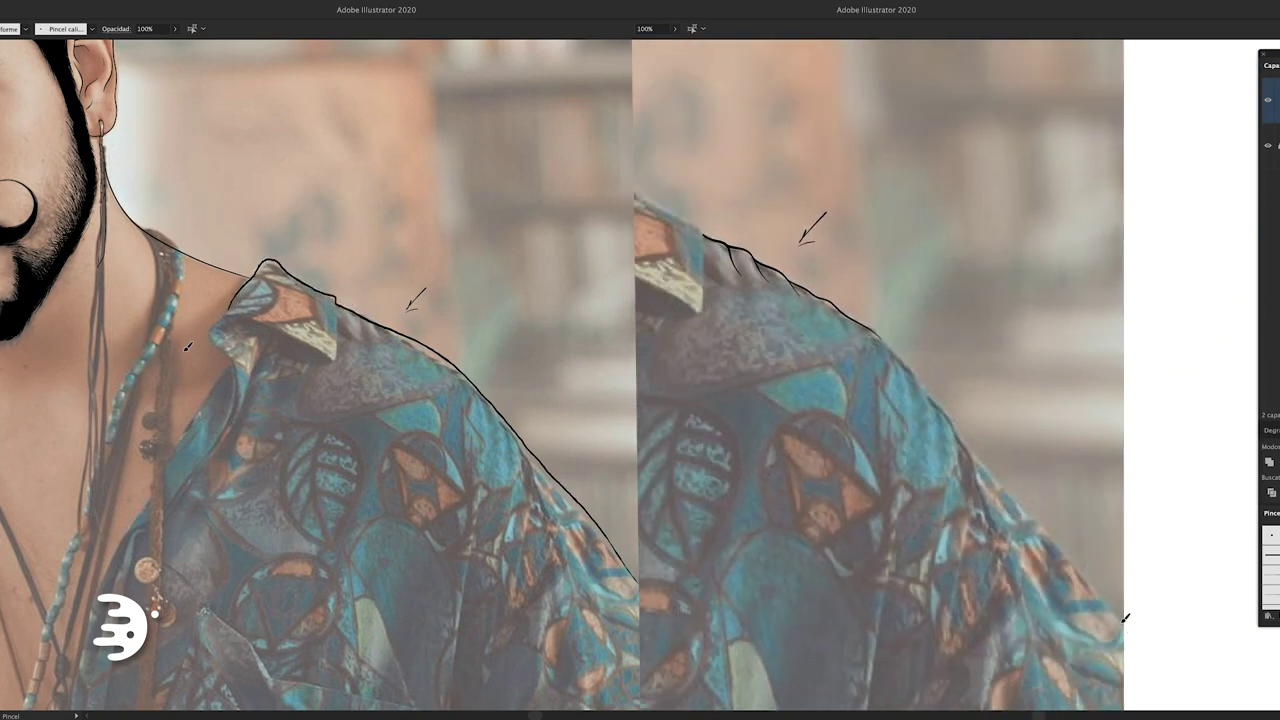
mouse_move(1124, 618)
left_mouse_down()
mouse_move(962, 440)
mouse_move(995, 505)
mouse_move(945, 405)
mouse_move(862, 322)
left_mouse_up()
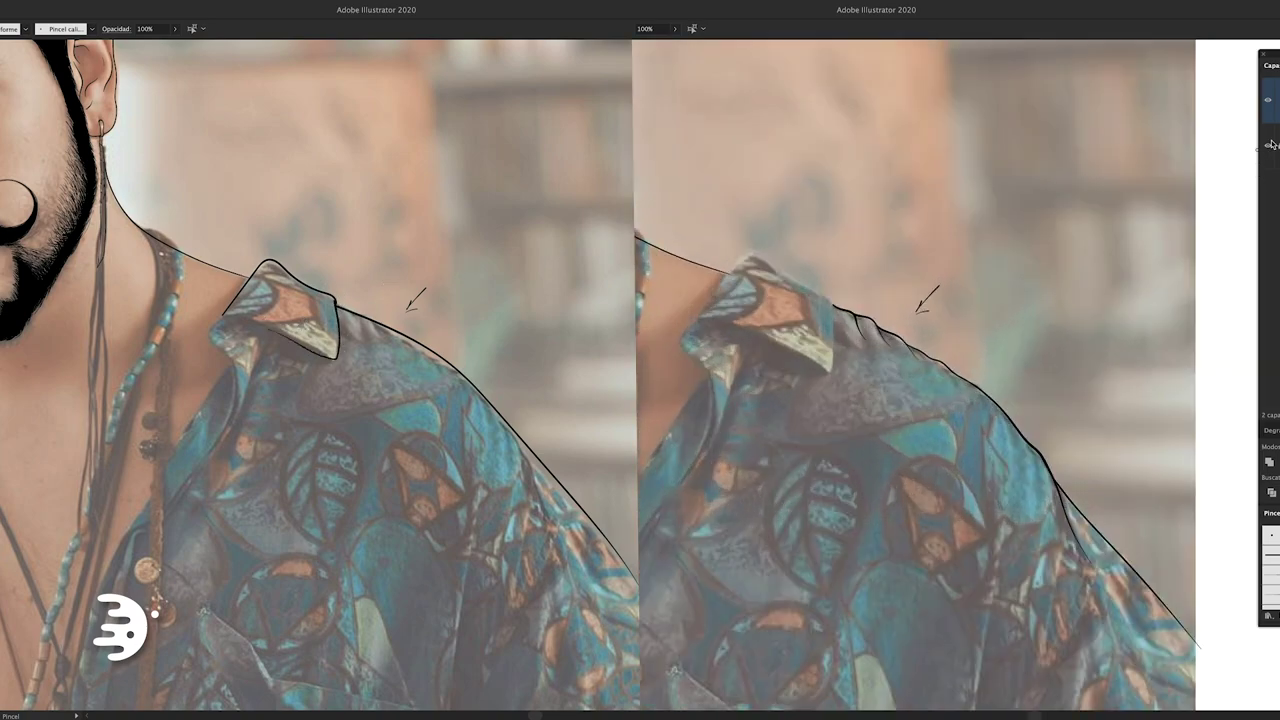
left_click(1269, 145)
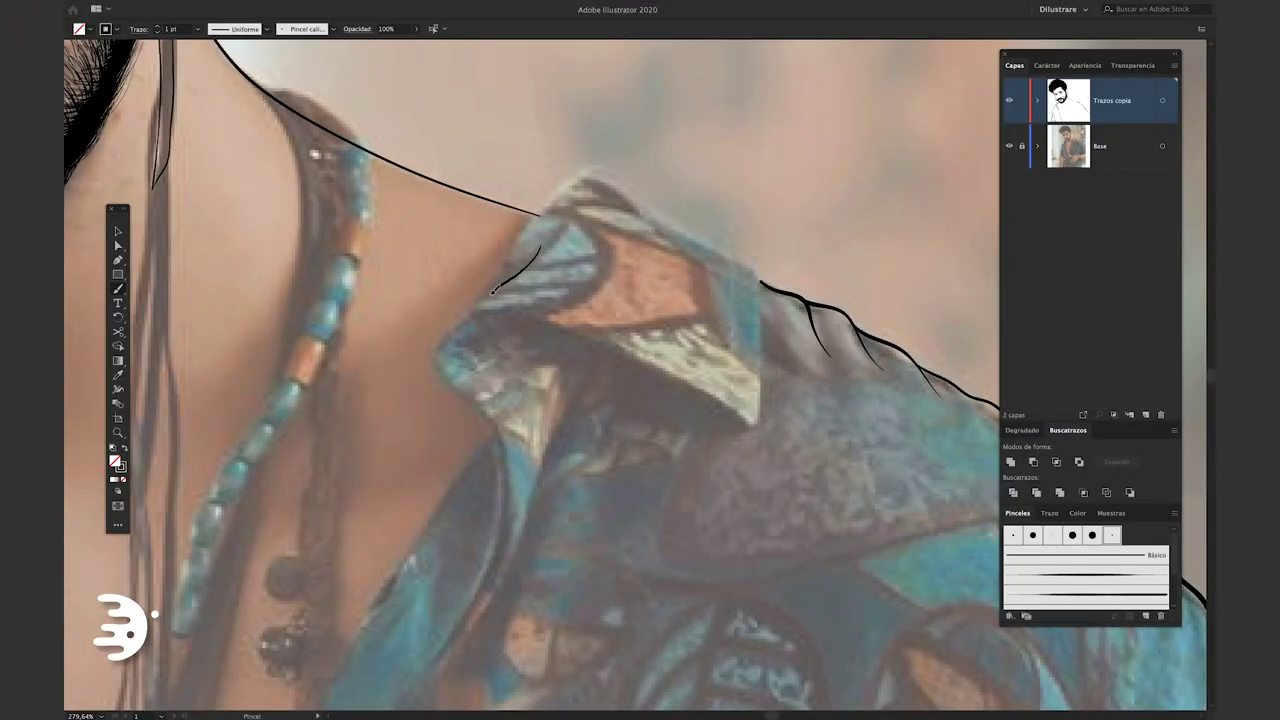
mouse_move(540, 245)
left_mouse_down()
mouse_move(432, 360)
mouse_move(503, 505)
left_mouse_up()
mouse_move(760, 316)
left_mouse_down()
mouse_move(652, 376)
mouse_move(490, 328)
left_mouse_up()
mouse_move(760, 420)
left_mouse_down()
mouse_move(760, 272)
mouse_move(578, 172)
mouse_move(468, 316)
left_mouse_up()
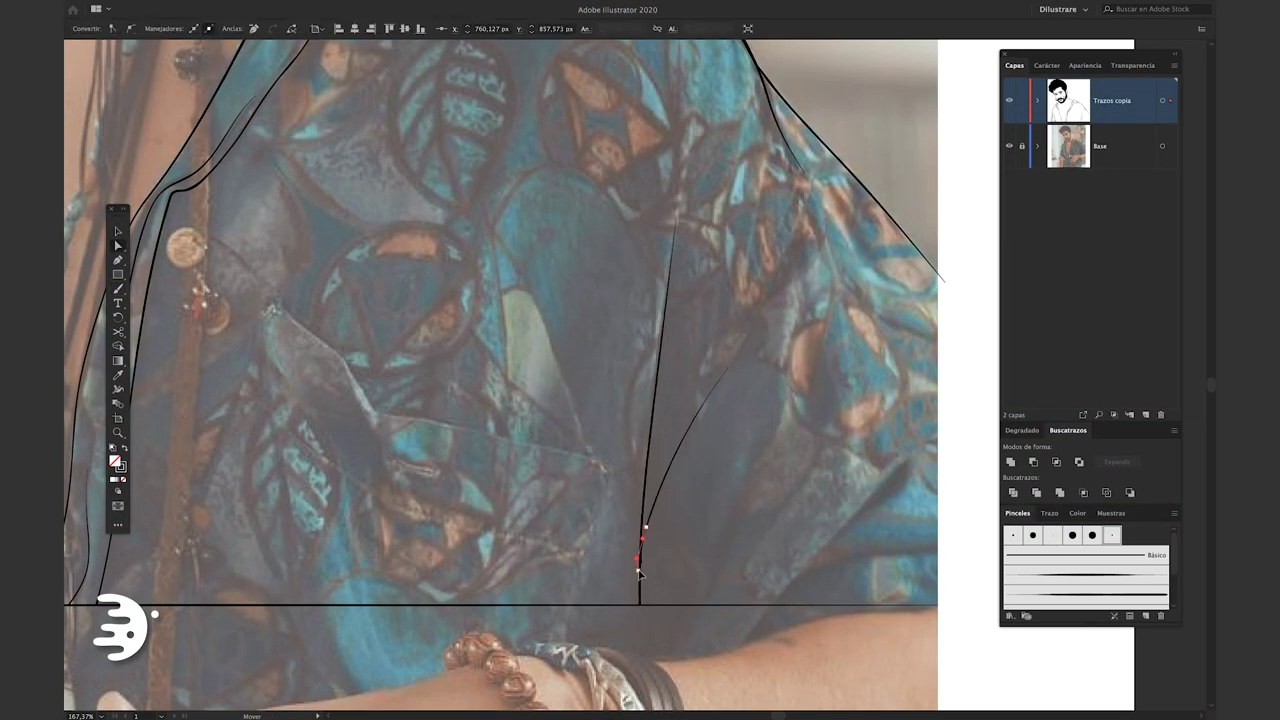
Review the shirt paths with the Selection tool, selecting then deselecting the shirt lines
scroll(640, 573, "up", 1)
scroll(600, 575, "up", 1)
scroll(545, 575, "up", 1)
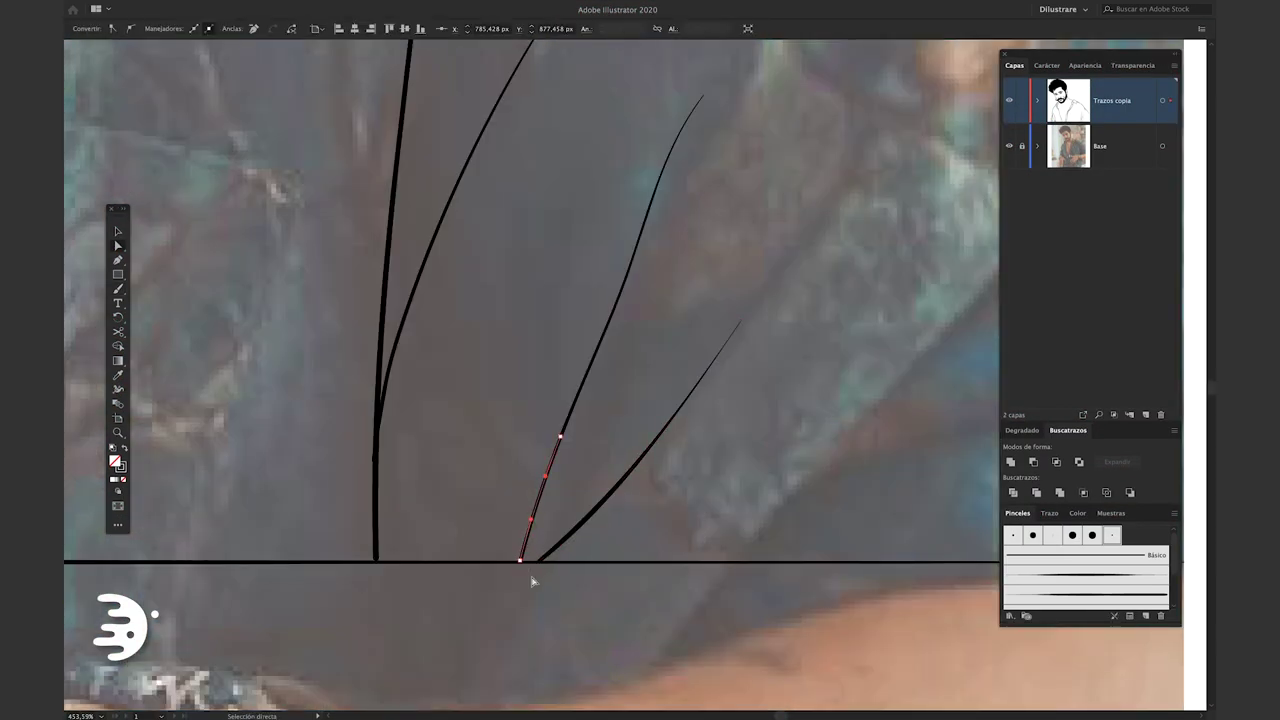
scroll(533, 581, "down", 1)
scroll(533, 581, "down", 1)
key("v")
scroll(623, 531, "down", 3)
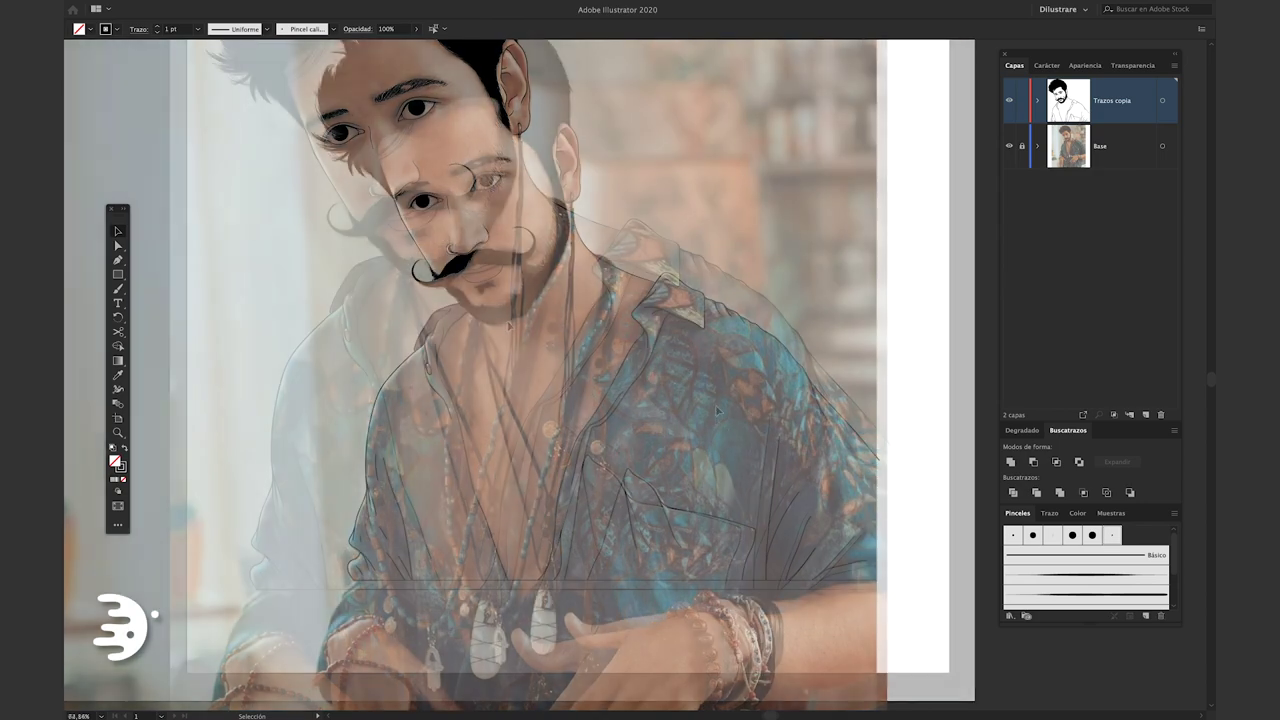
key("v")
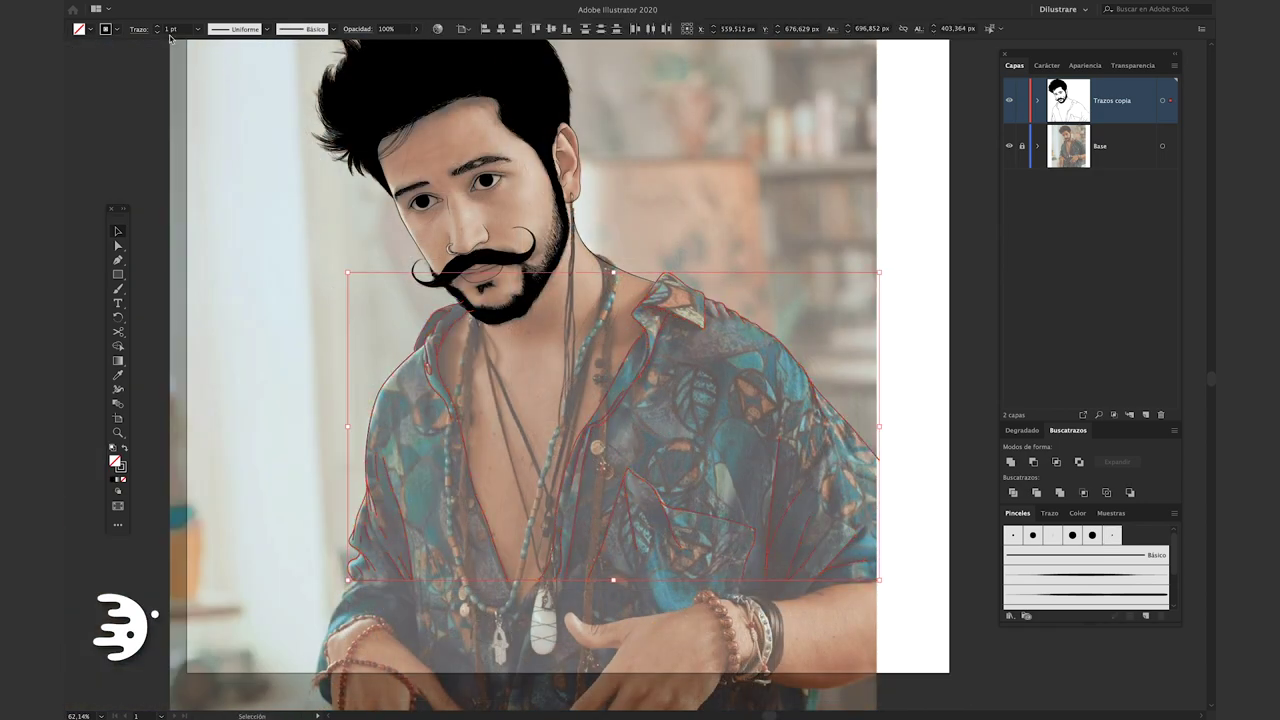
left_click(902, 169)
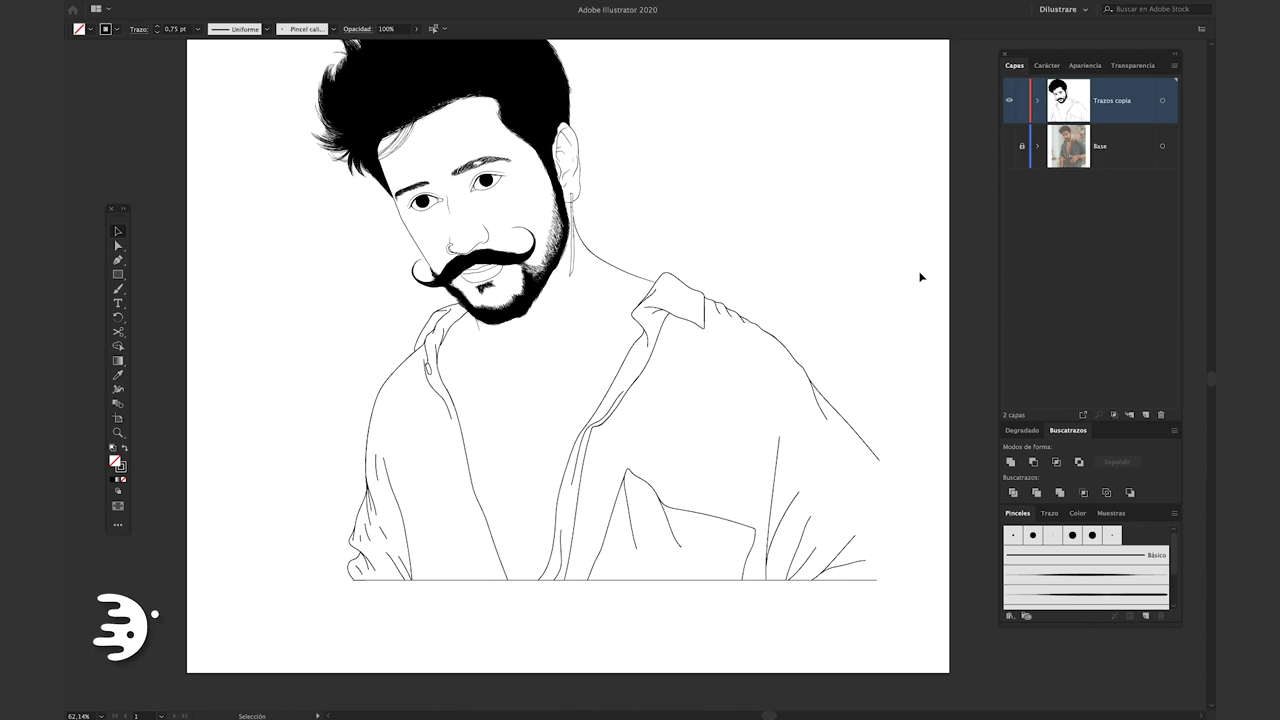
Give the collar line a tapered stroke width profile
left_click(436, 345)
scroll(436, 345, "up", 2)
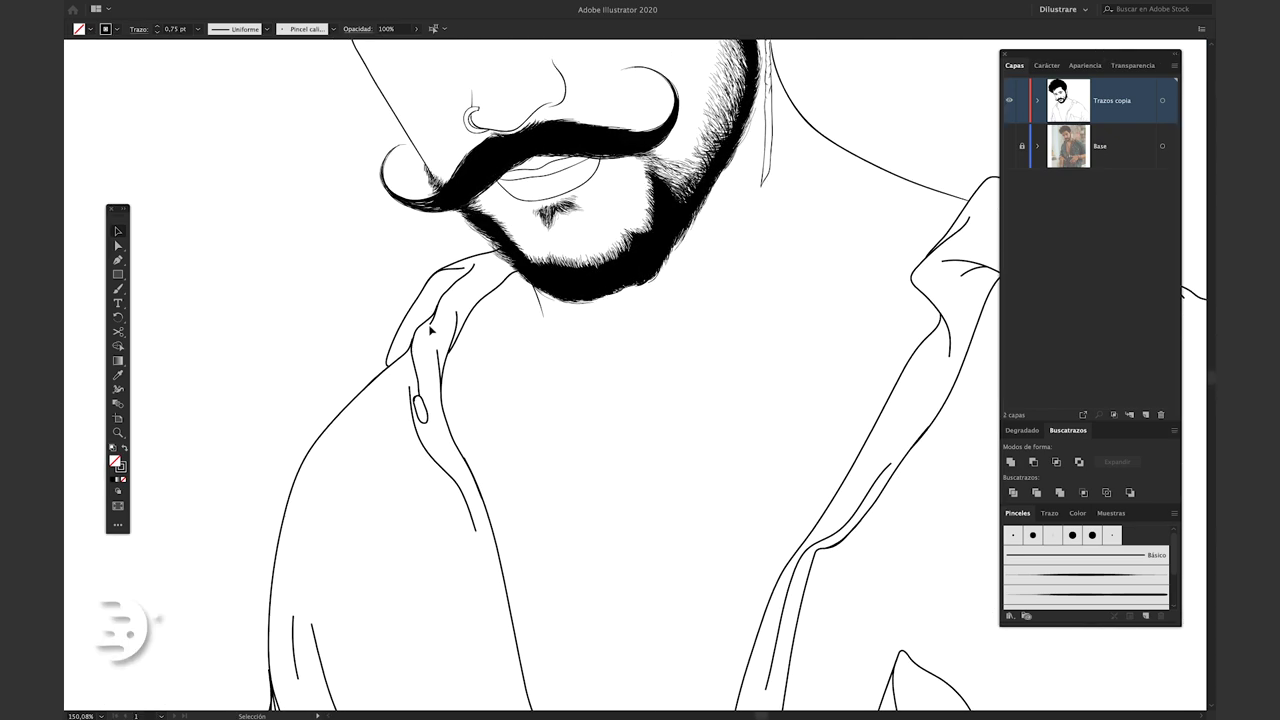
scroll(436, 345, "up", 2)
scroll(436, 345, "up", 1)
scroll(436, 345, "up", 1)
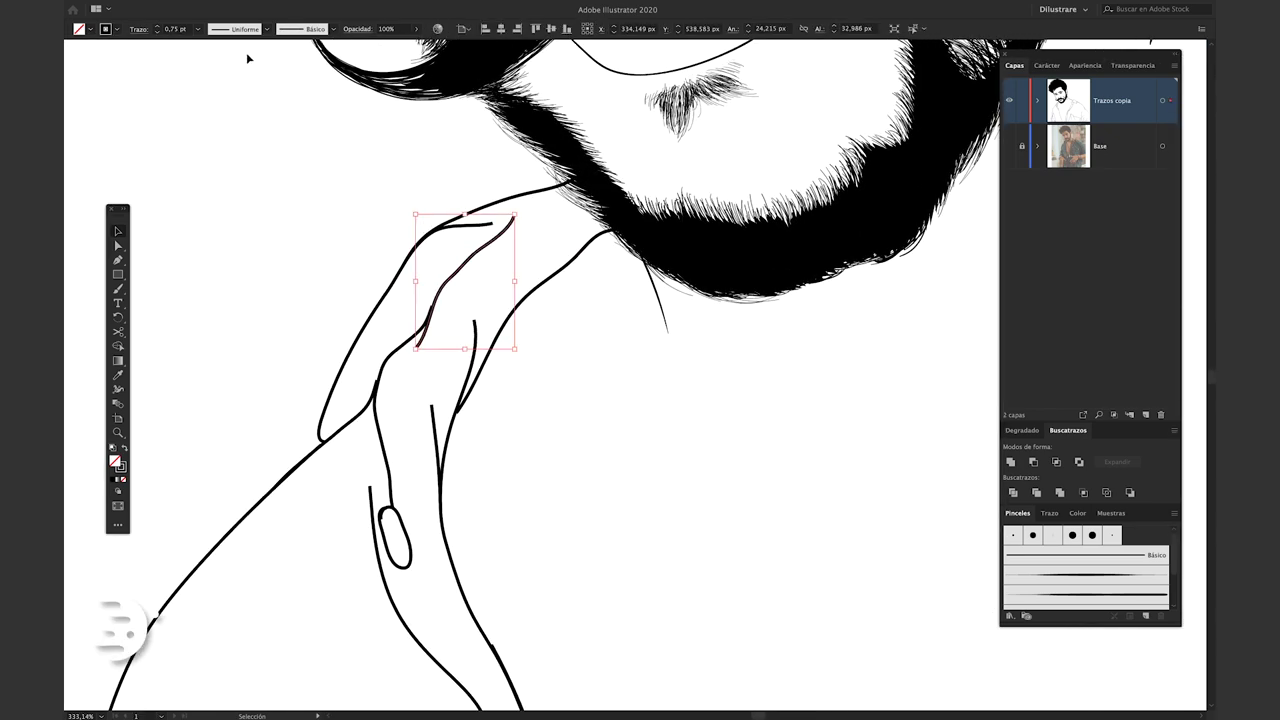
left_click(266, 29)
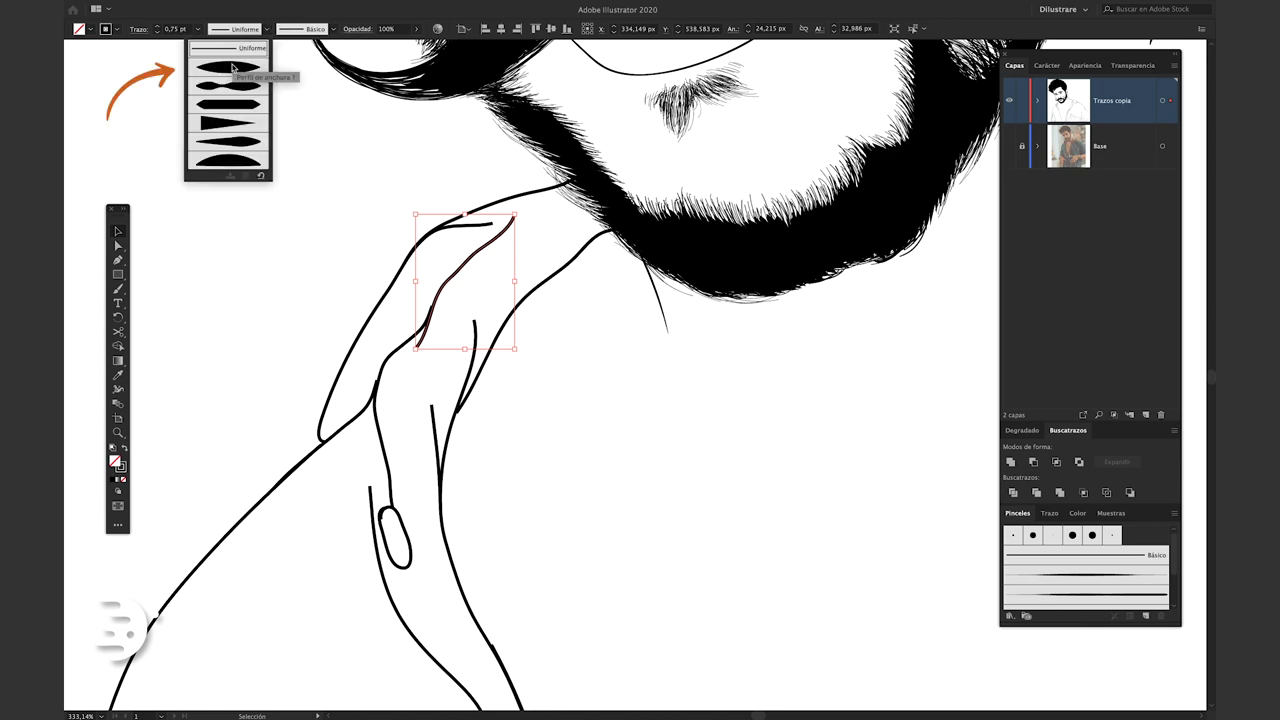
left_click(232, 67)
left_click(214, 343)
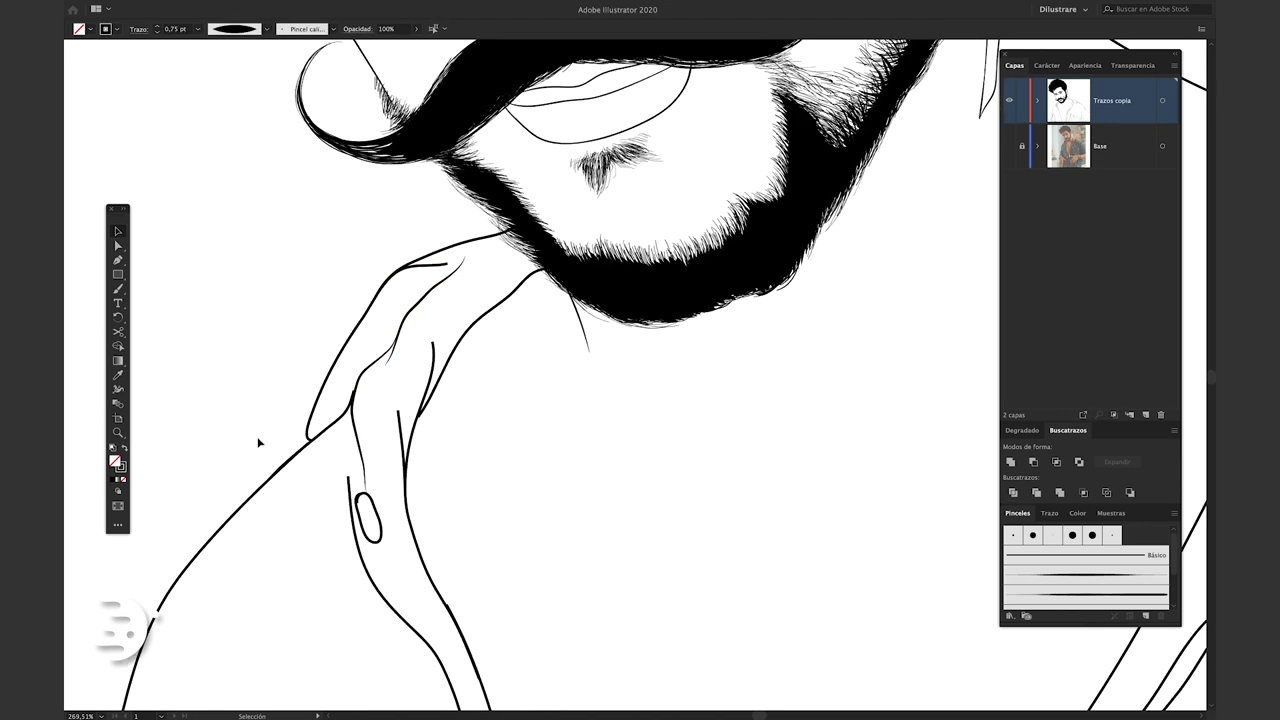
Apply the tapered width profile to all the shirt lines, then select the collar strokes
key("ctrl+0")
left_click_drag(915, 682, 271, 354)
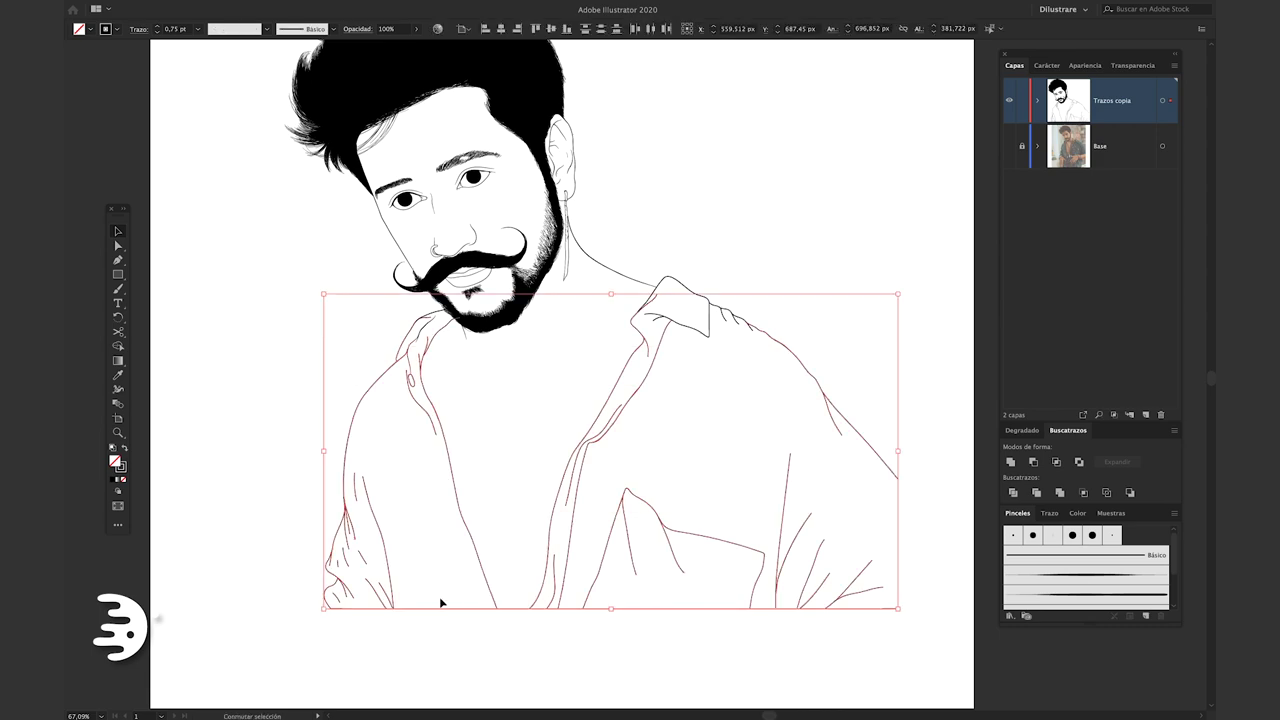
left_click(252, 29)
left_click(225, 67)
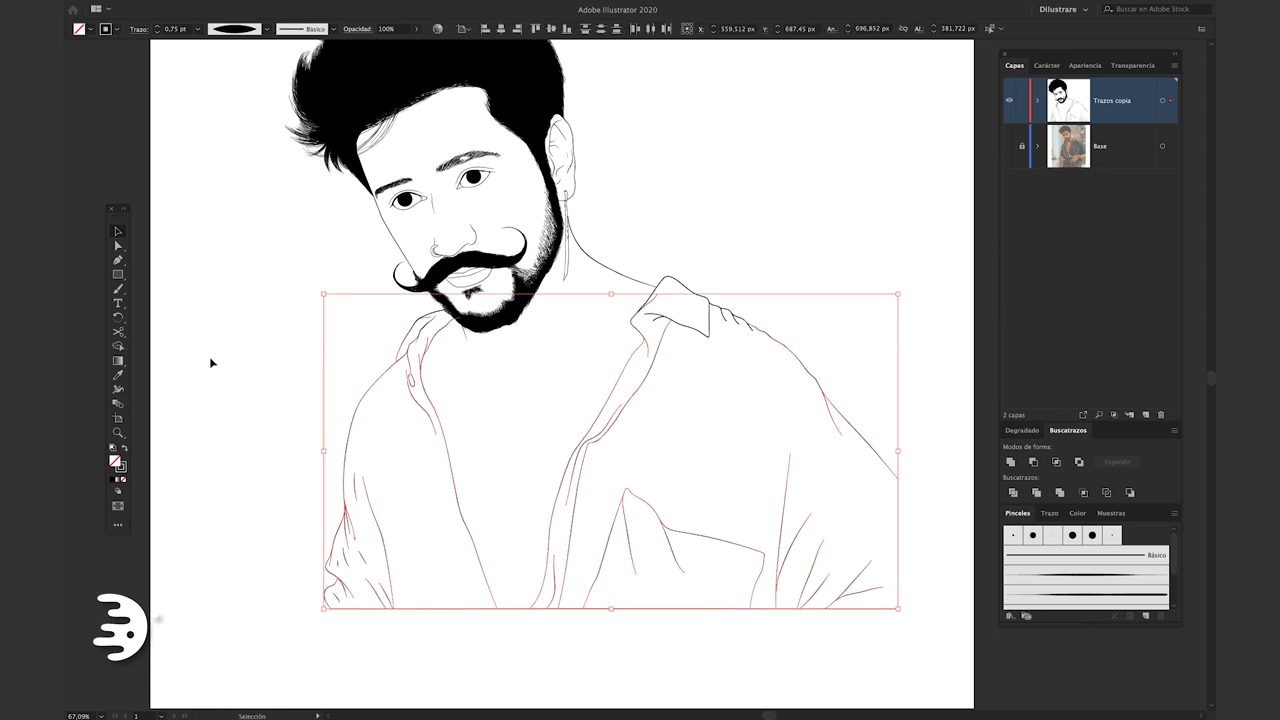
left_click(683, 337)
left_click(660, 326)
left_click(252, 29)
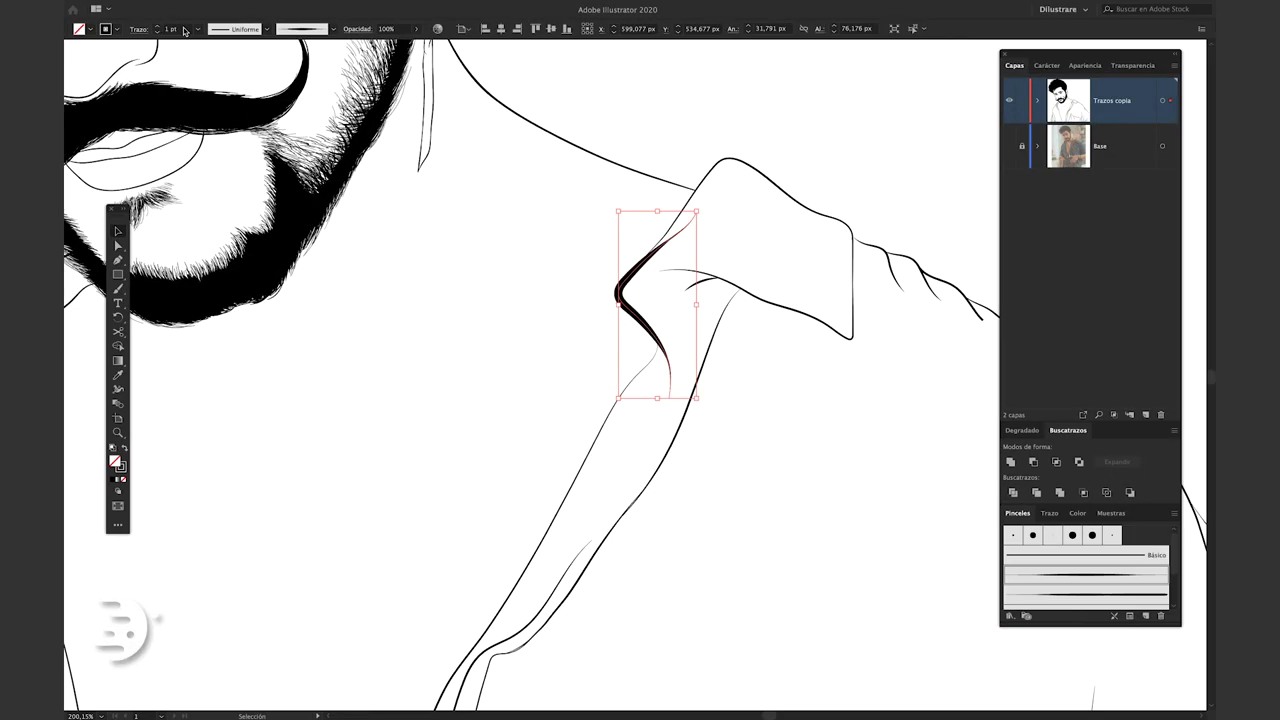
left_click(523, 386)
left_click(716, 362)
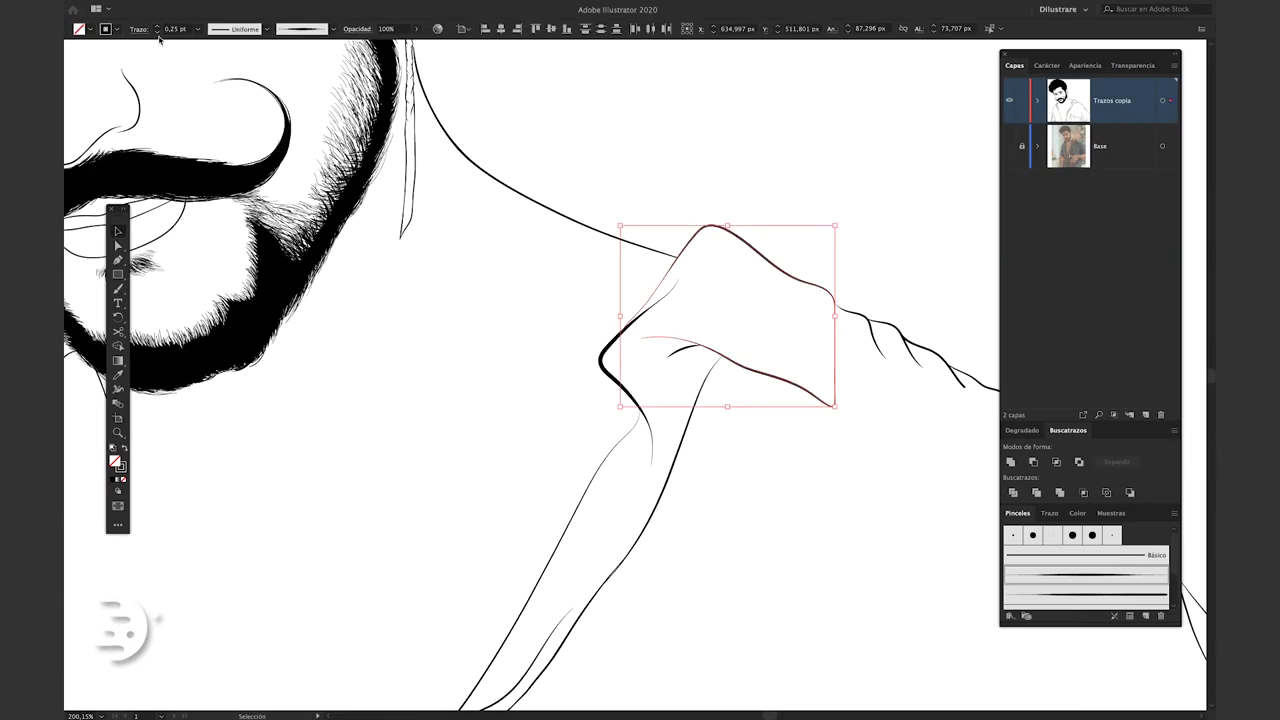
Return to the Paintbrush and fit the whole portrait back in view
key("b")
scroll(717, 324, "up", 5)
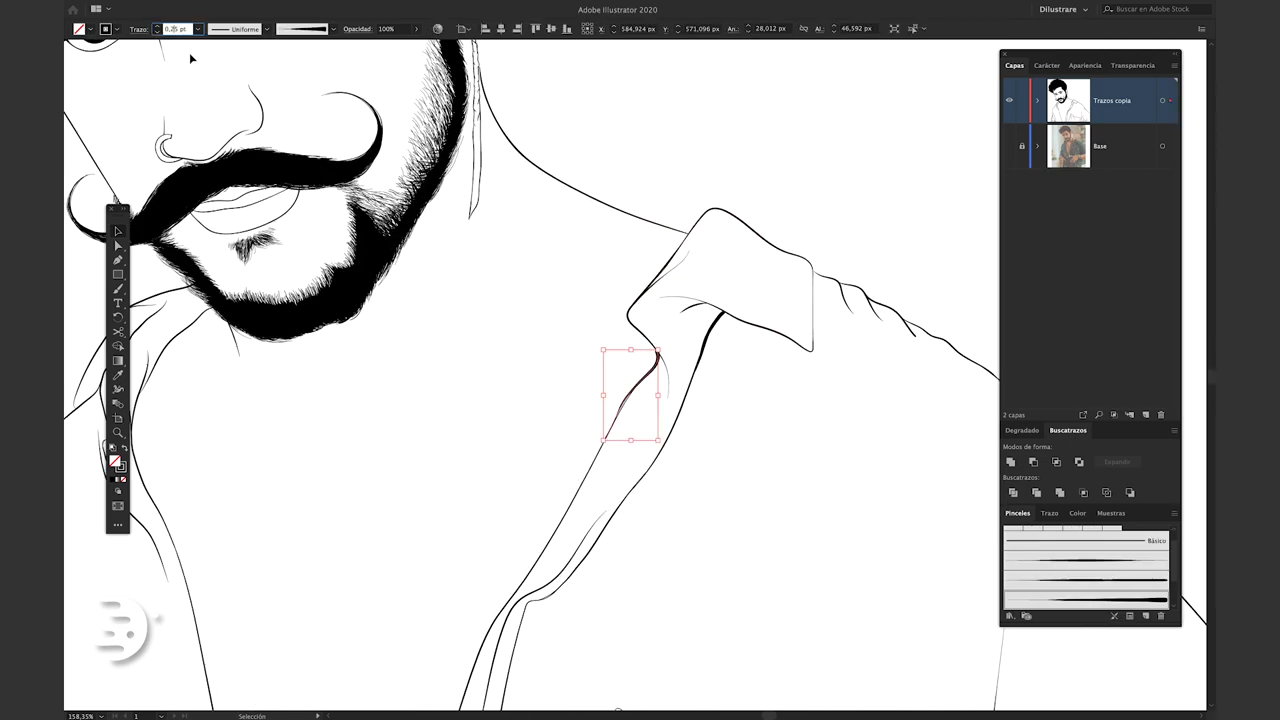
scroll(630, 395, "down", 3)
key("ctrl+0")
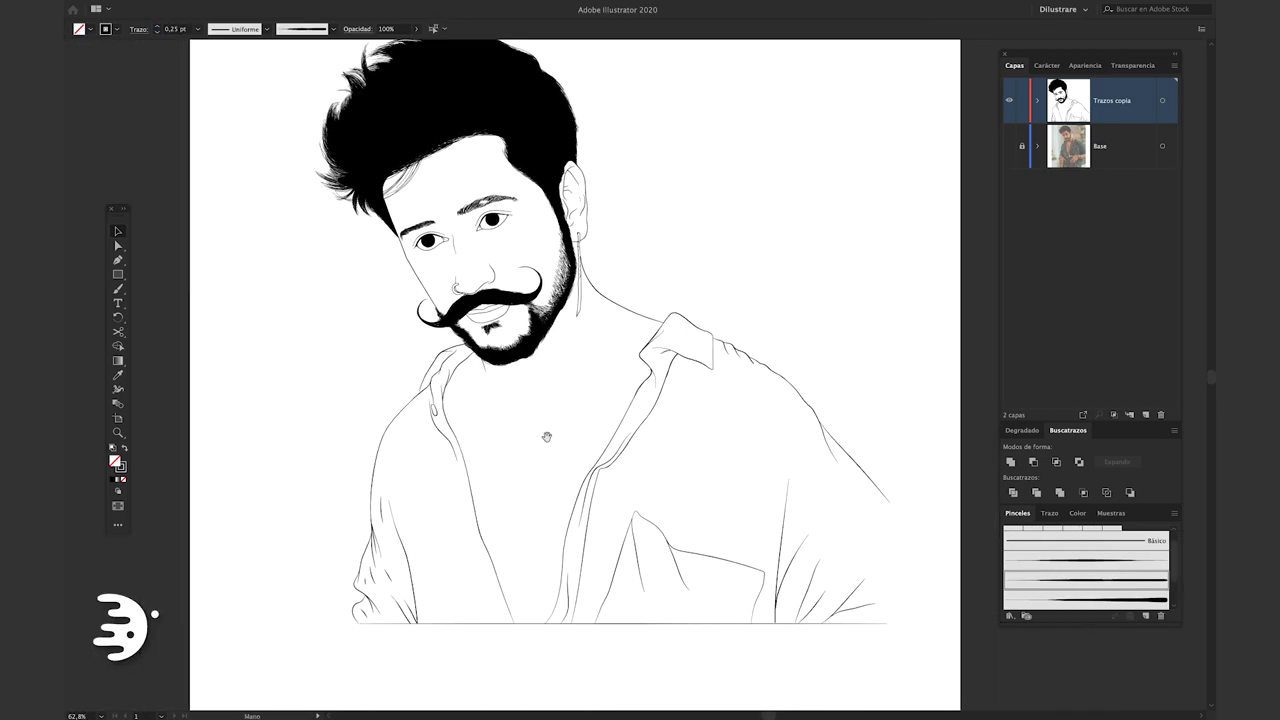
left_click_drag(547, 437, 526, 476)
scroll(526, 476, "down", 1)
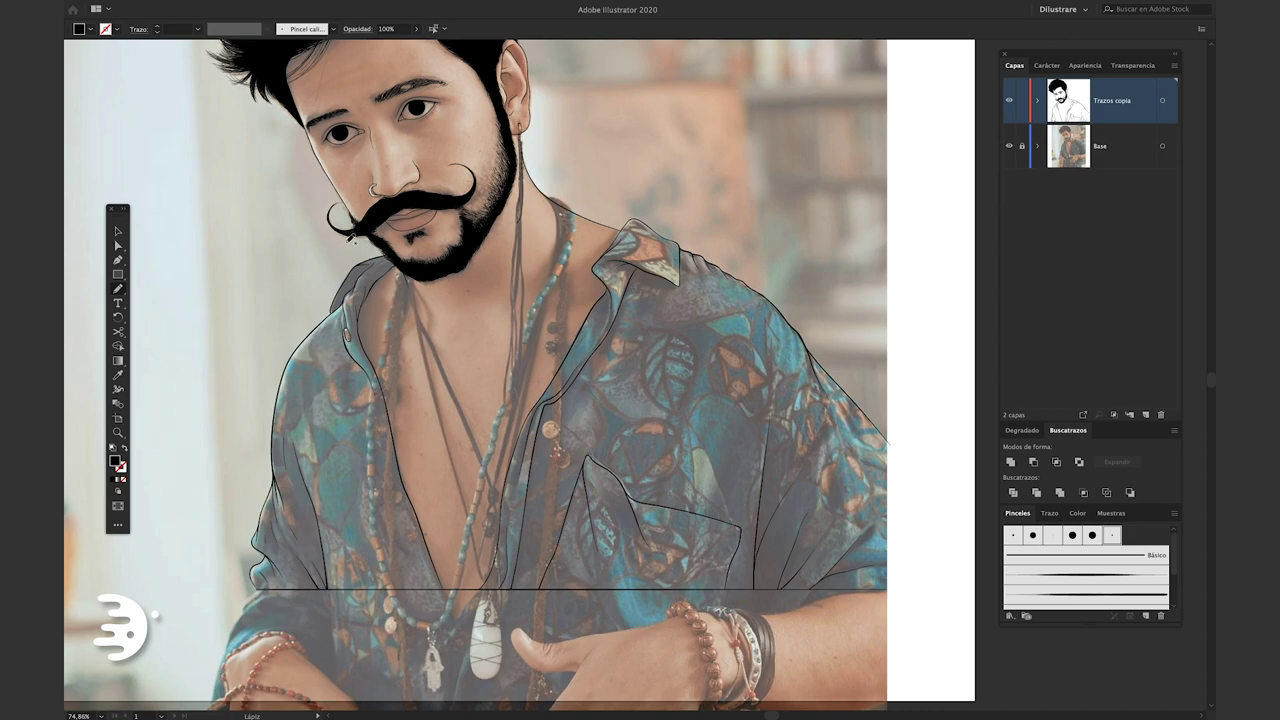
Draw crease lines along the collar's left and upper edges and a fold line toward the hem
scroll(381, 281, "up", 5)
scroll(381, 281, "up", 3)
scroll(381, 281, "up", 2)
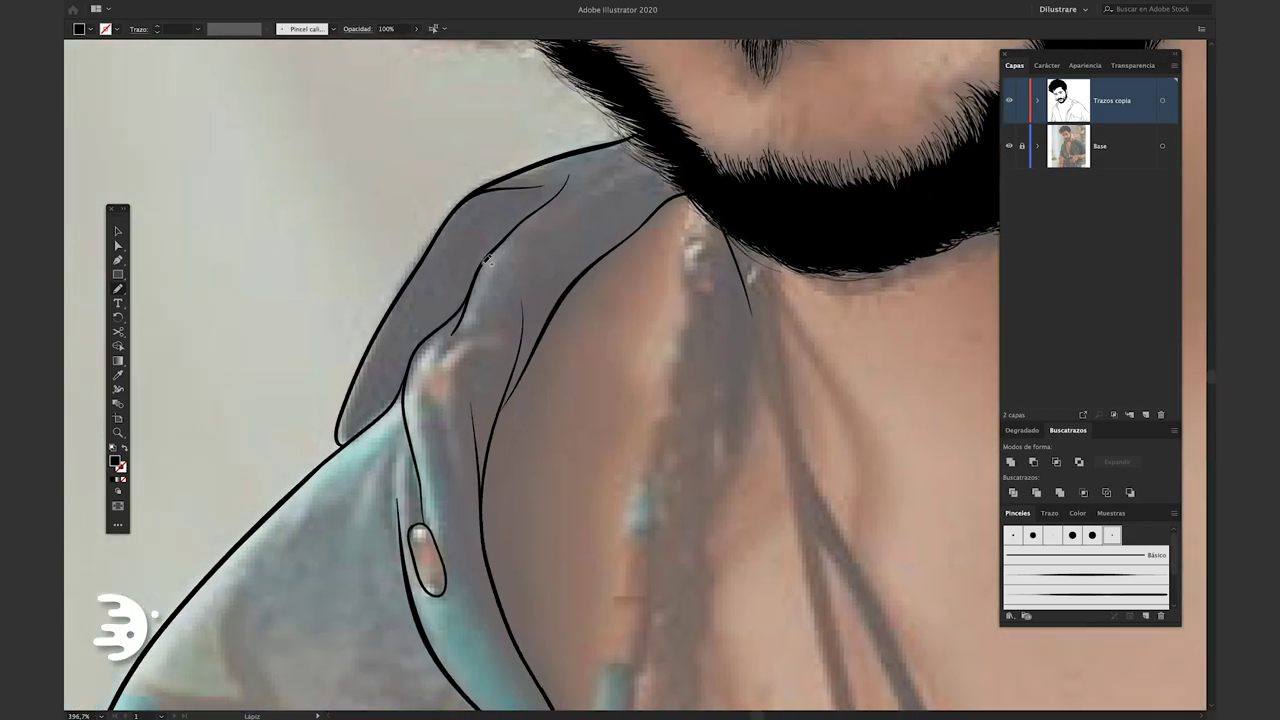
left_click_drag(527, 186, 362, 432)
scroll(820, 320, "up", 2)
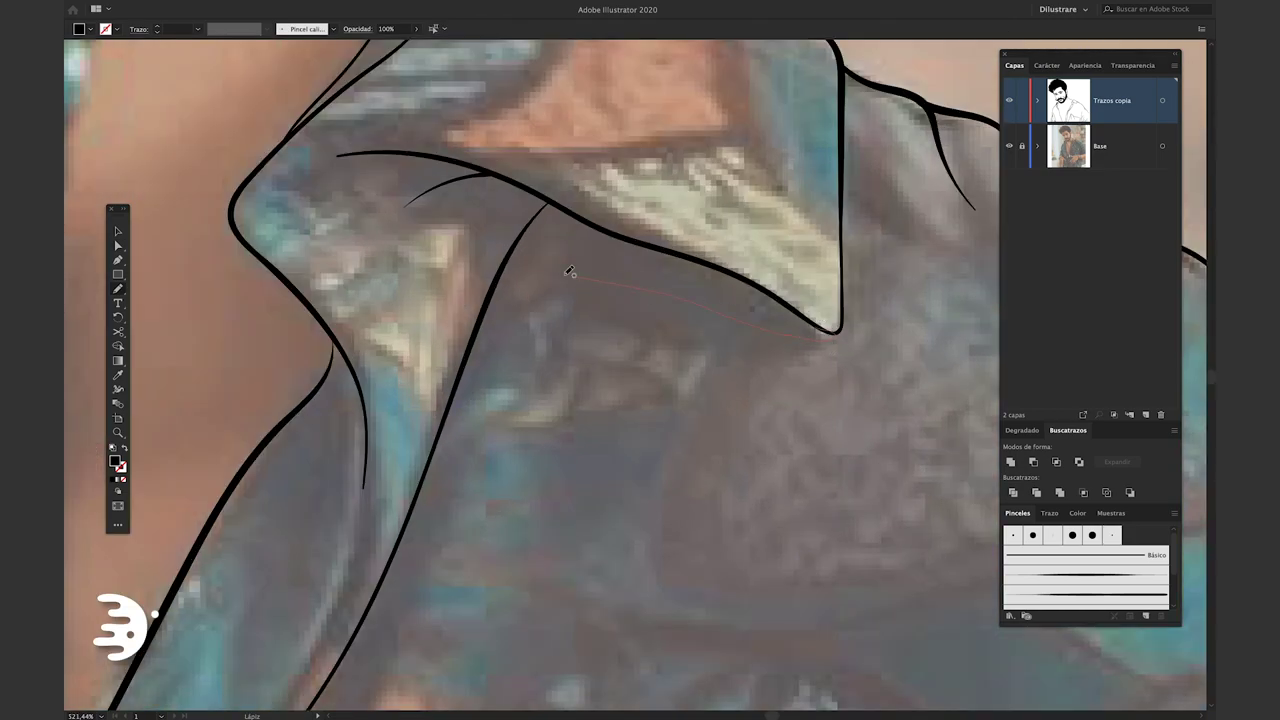
left_click_drag(428, 208, 728, 270)
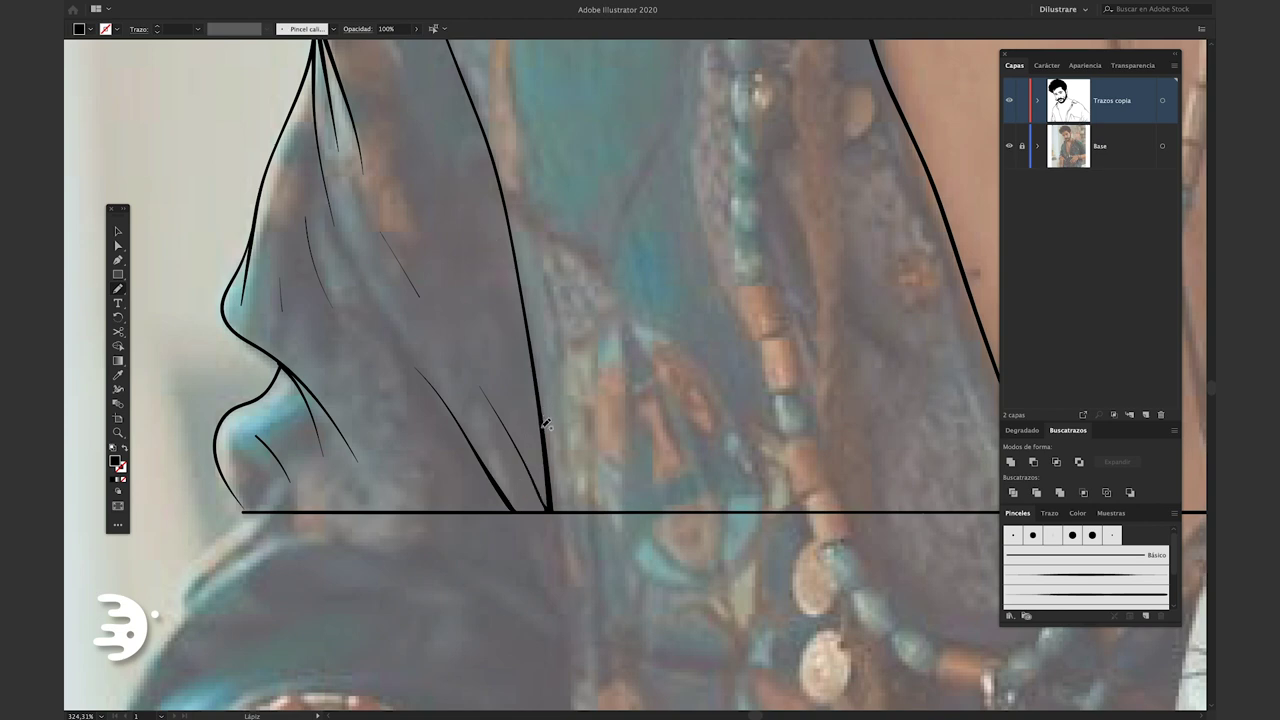
left_click_drag(546, 424, 501, 505)
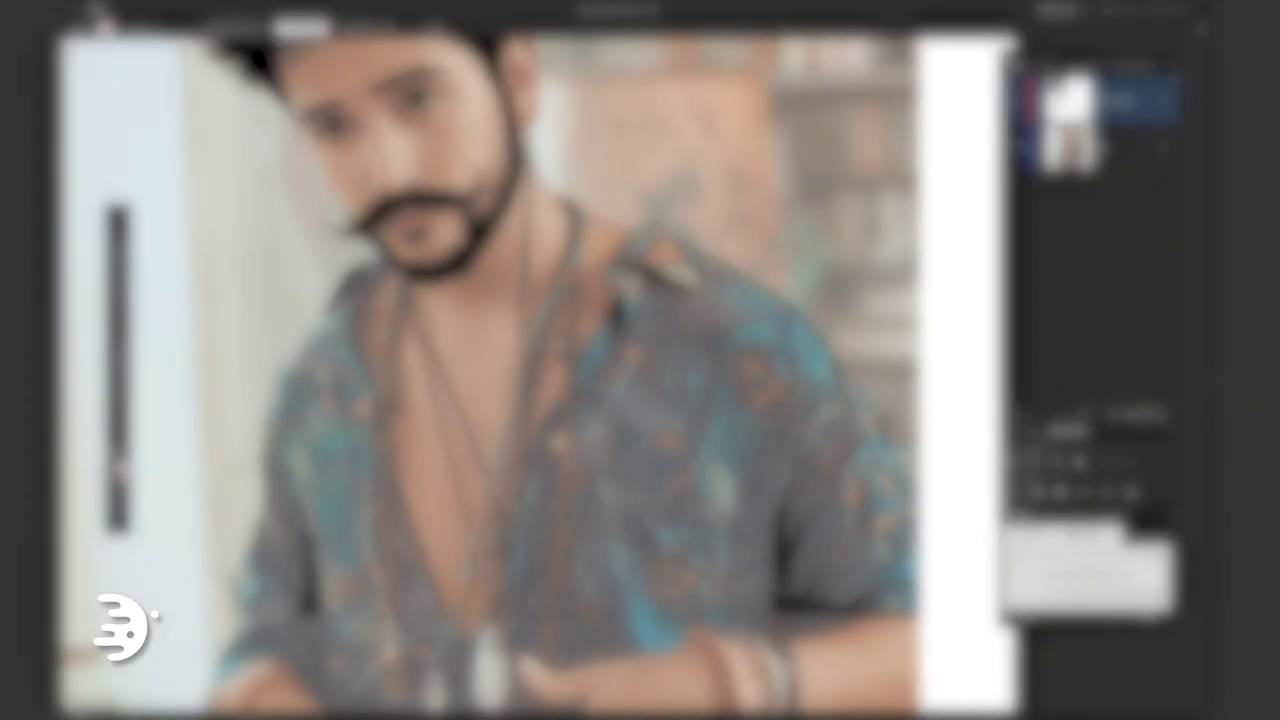
key("ctrl+shift+w")
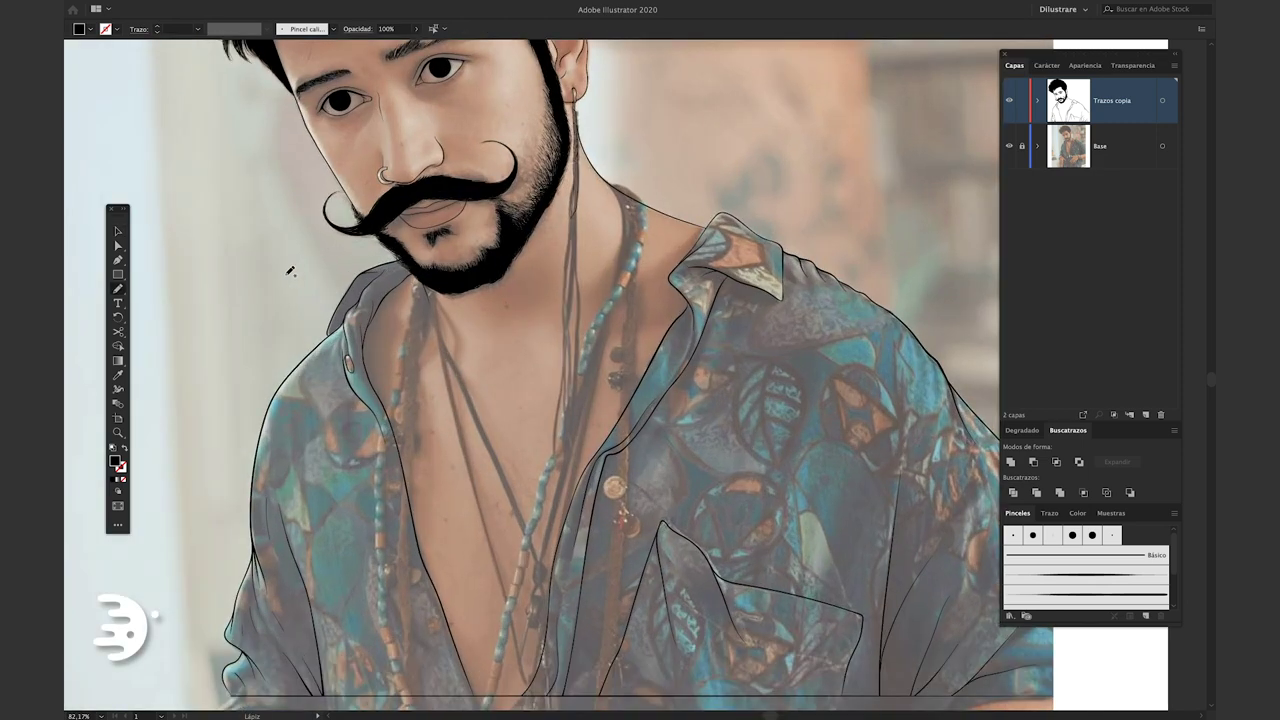
Add spiky fold strokes at the shirt hem and more crease strokes along the collar
scroll(443, 288, "up", 3)
scroll(507, 260, "up", 2)
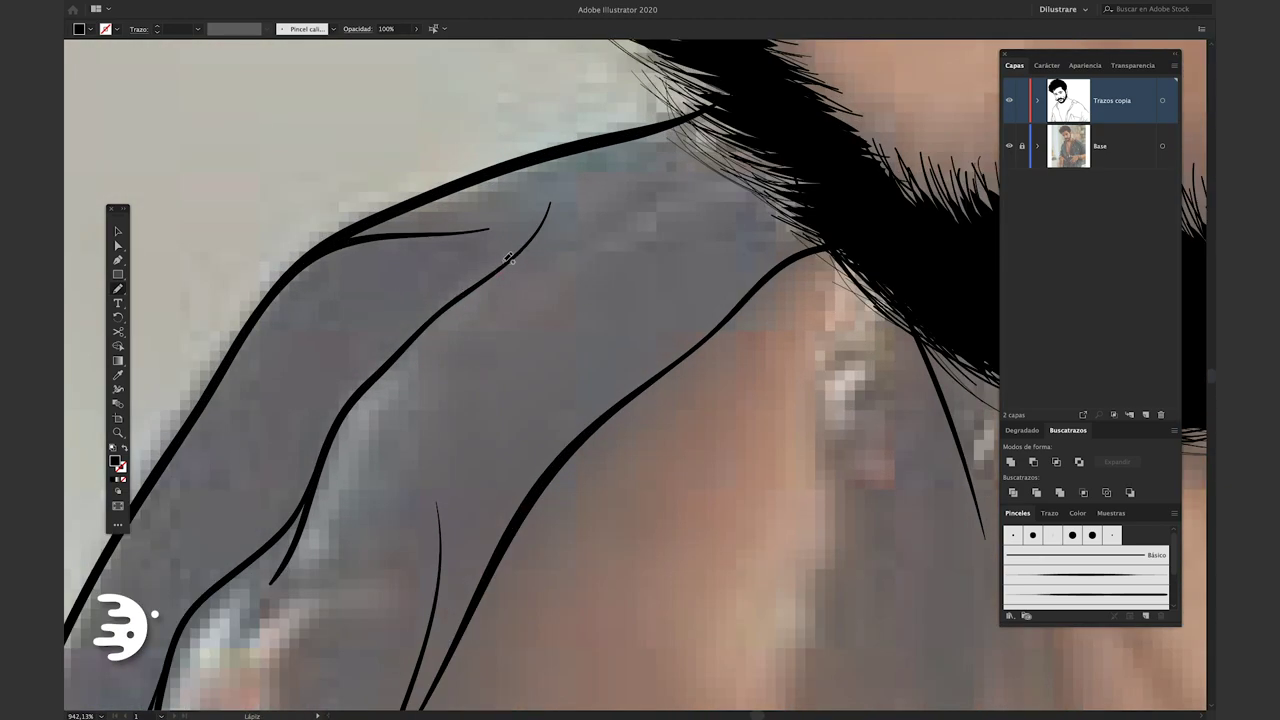
left_click_drag(507, 259, 515, 228)
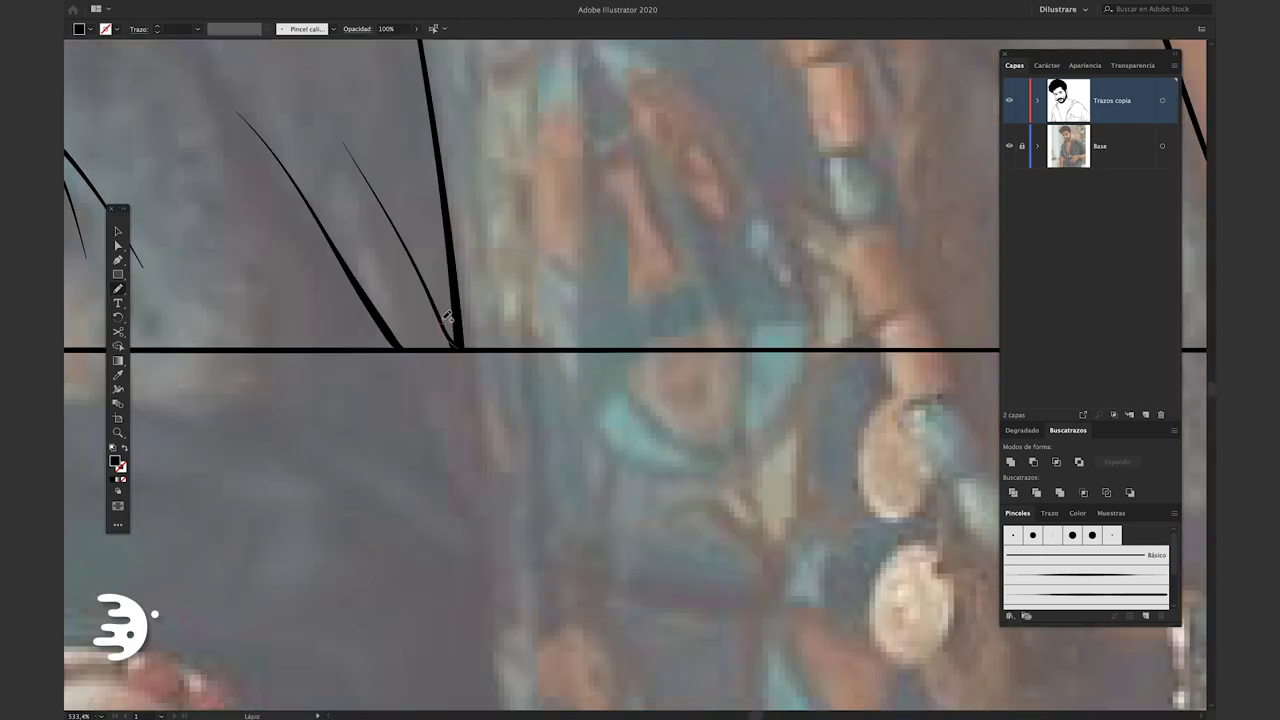
mouse_move(455, 345)
left_mouse_down()
mouse_move(445, 235)
mouse_move(470, 345)
left_mouse_up()
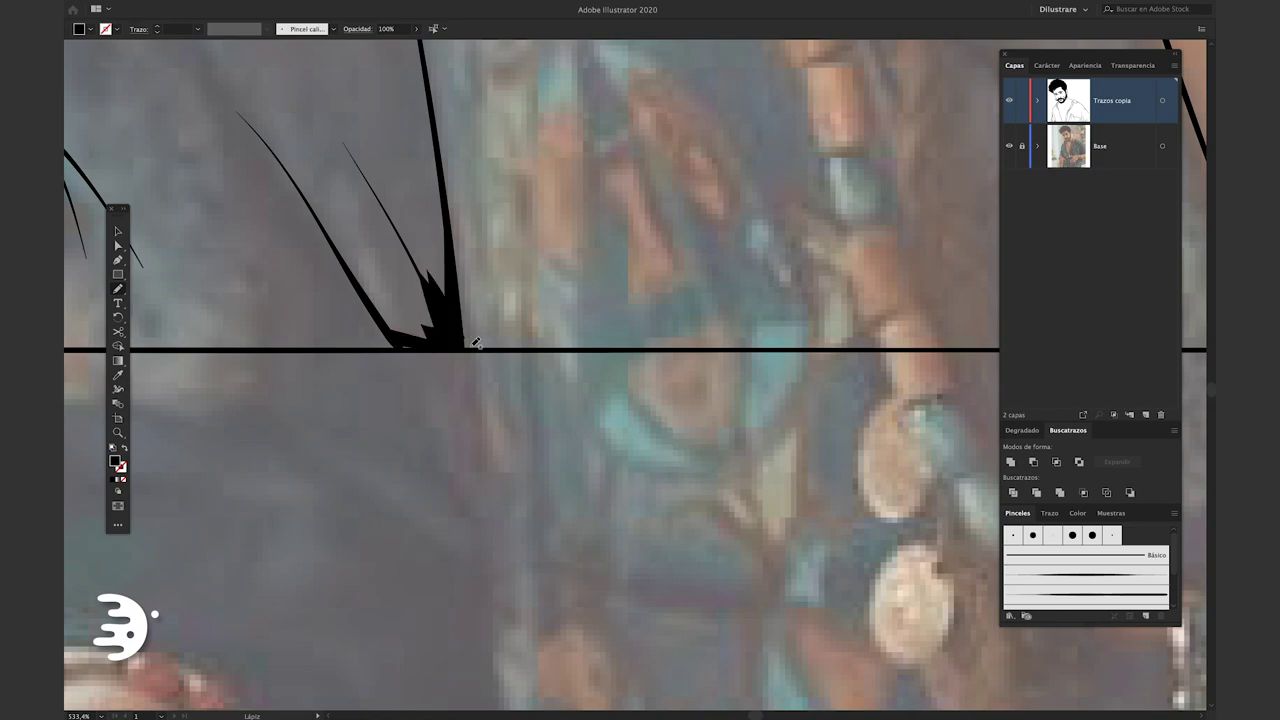
left_click_drag(314, 493, 317, 437)
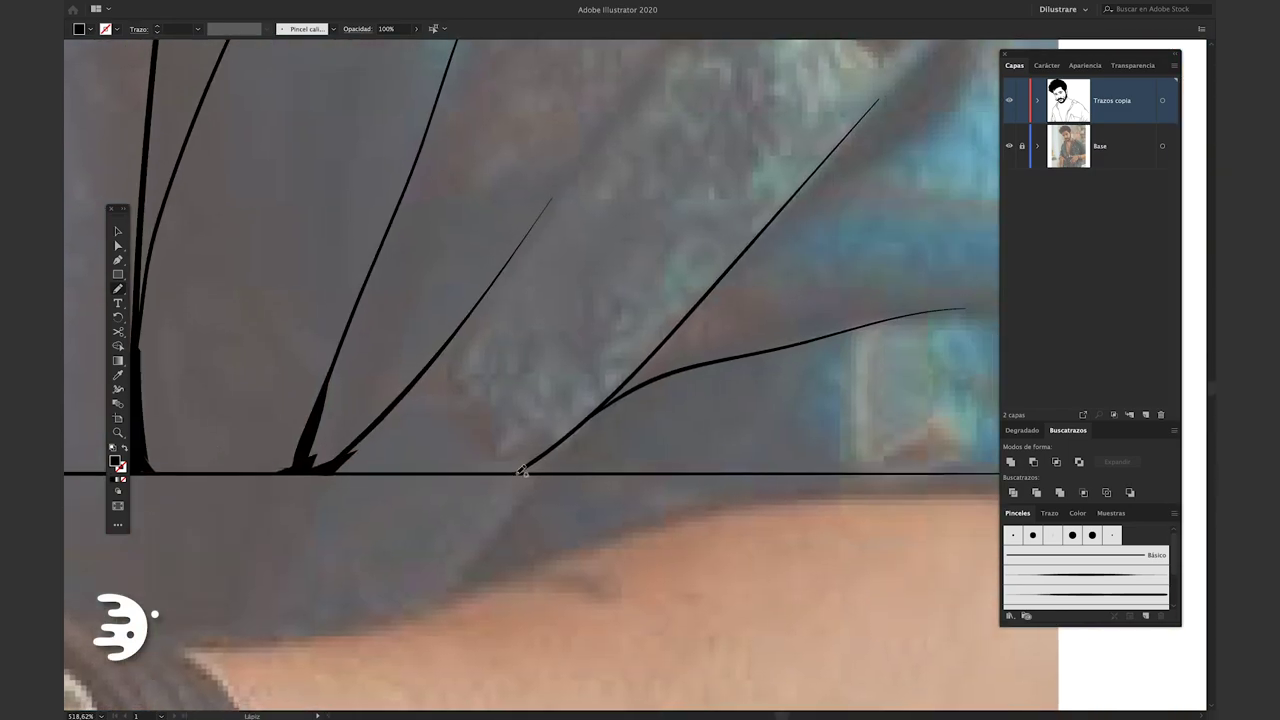
left_click_drag(500, 474, 620, 416)
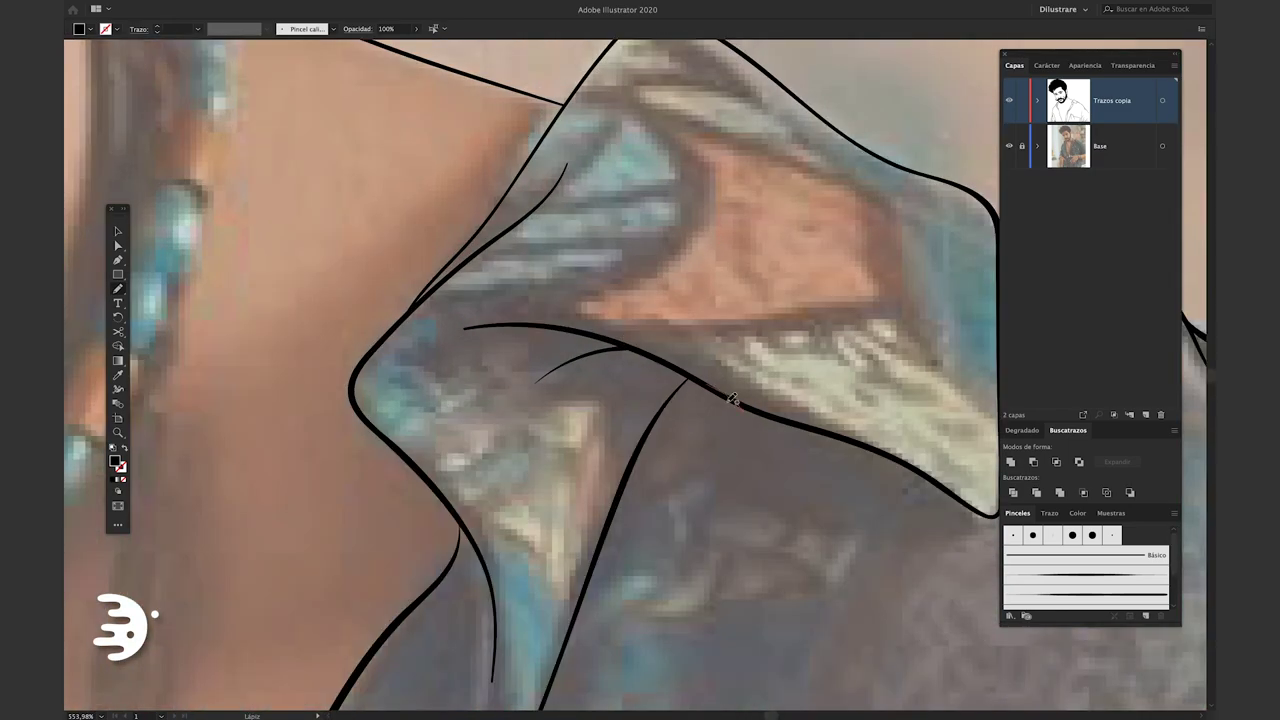
left_click_drag(732, 399, 590, 352)
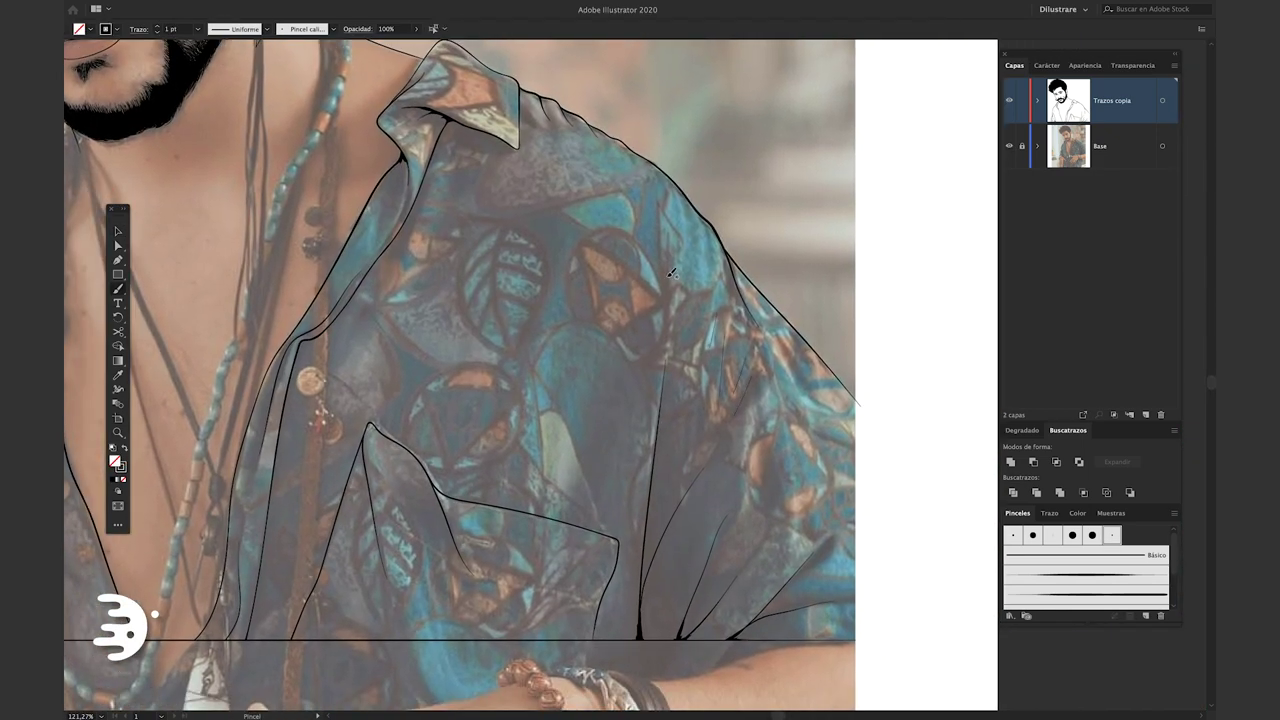
Pan over the shirt and toggle the Base reference photo layer to compare the line art
left_click_drag(576, 457, 588, 437)
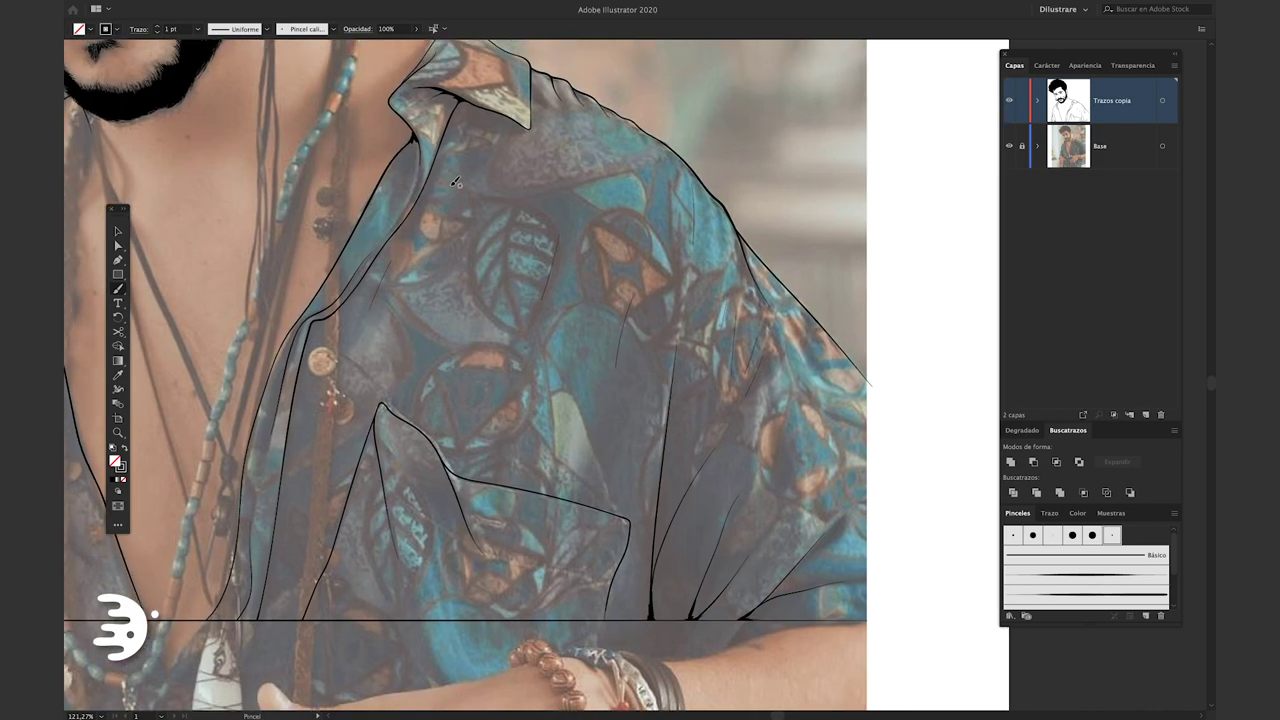
scroll(455, 182, "down", 2)
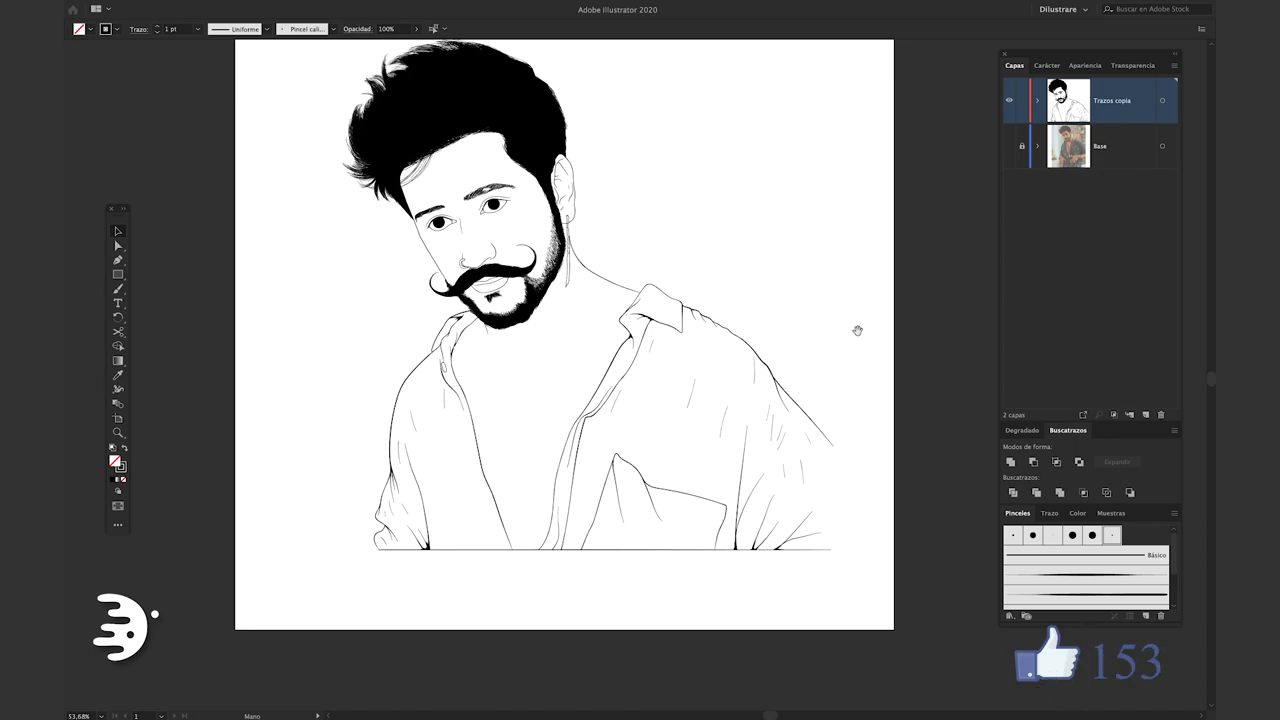
left_click(1008, 146)
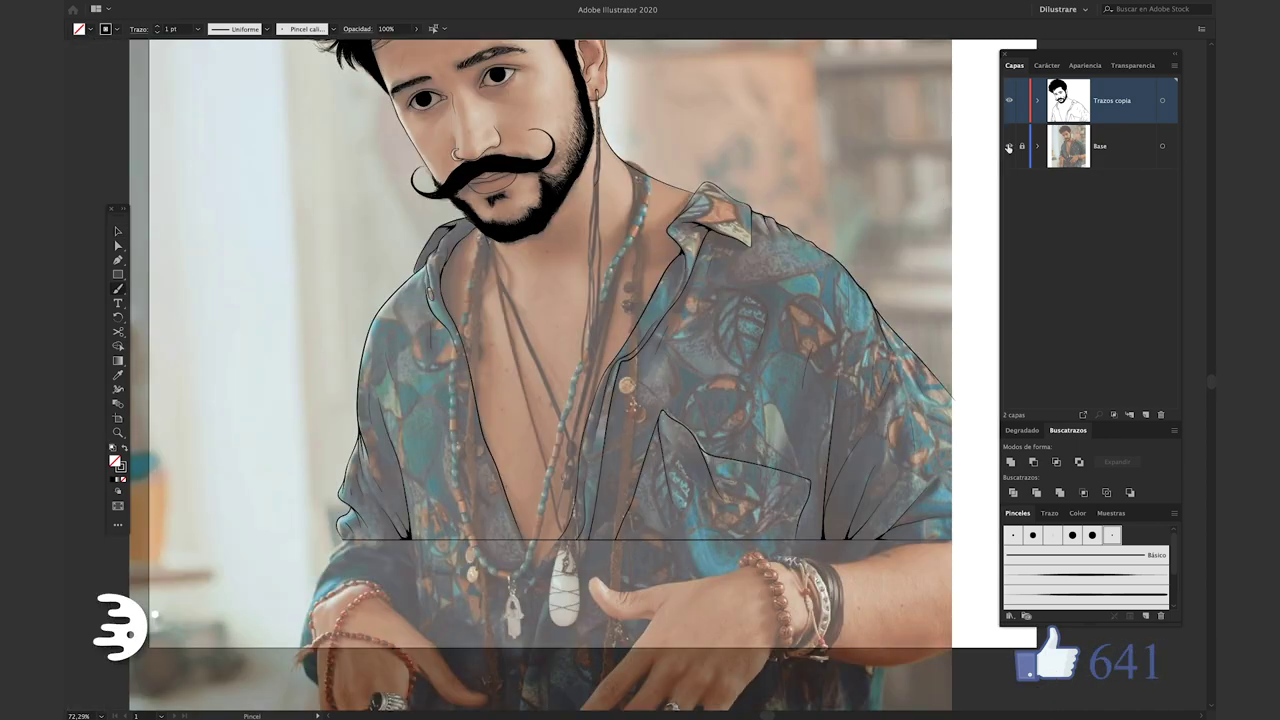
scroll(734, 400, "up", 4)
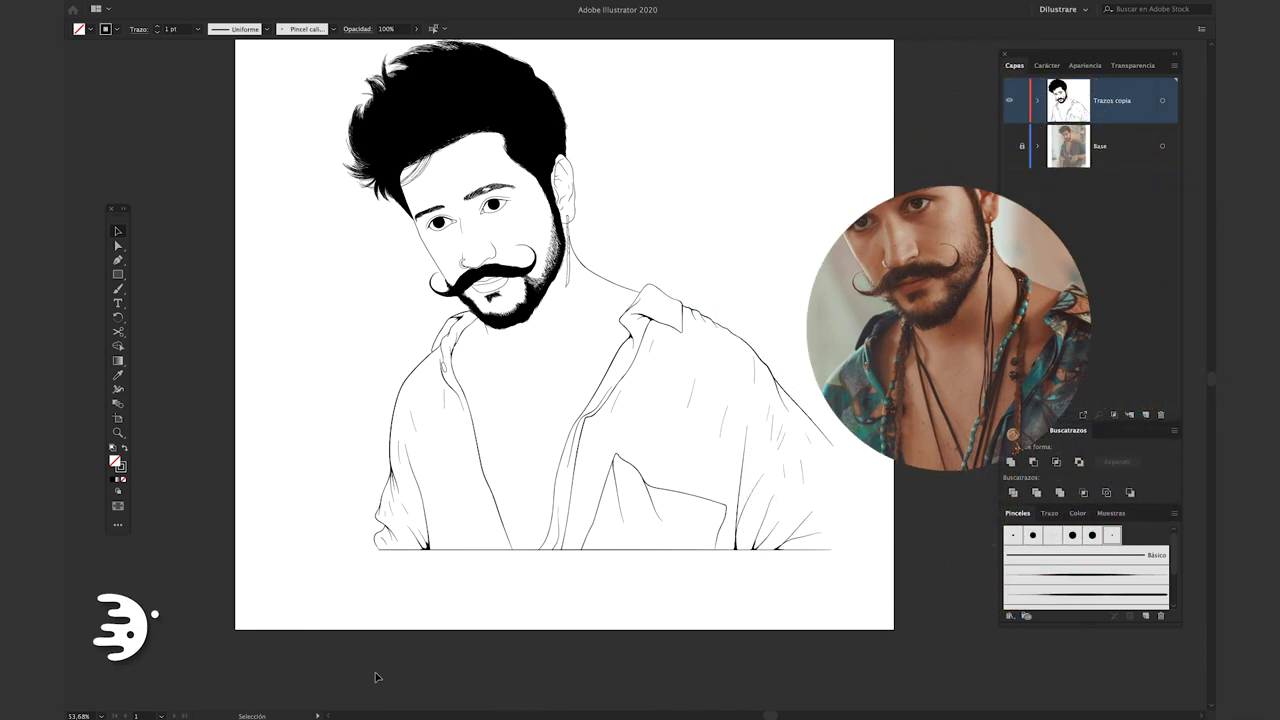
Inspect the anchor points at the lower stroke junctions with Direct Selection
scroll(377, 543, "up", 3)
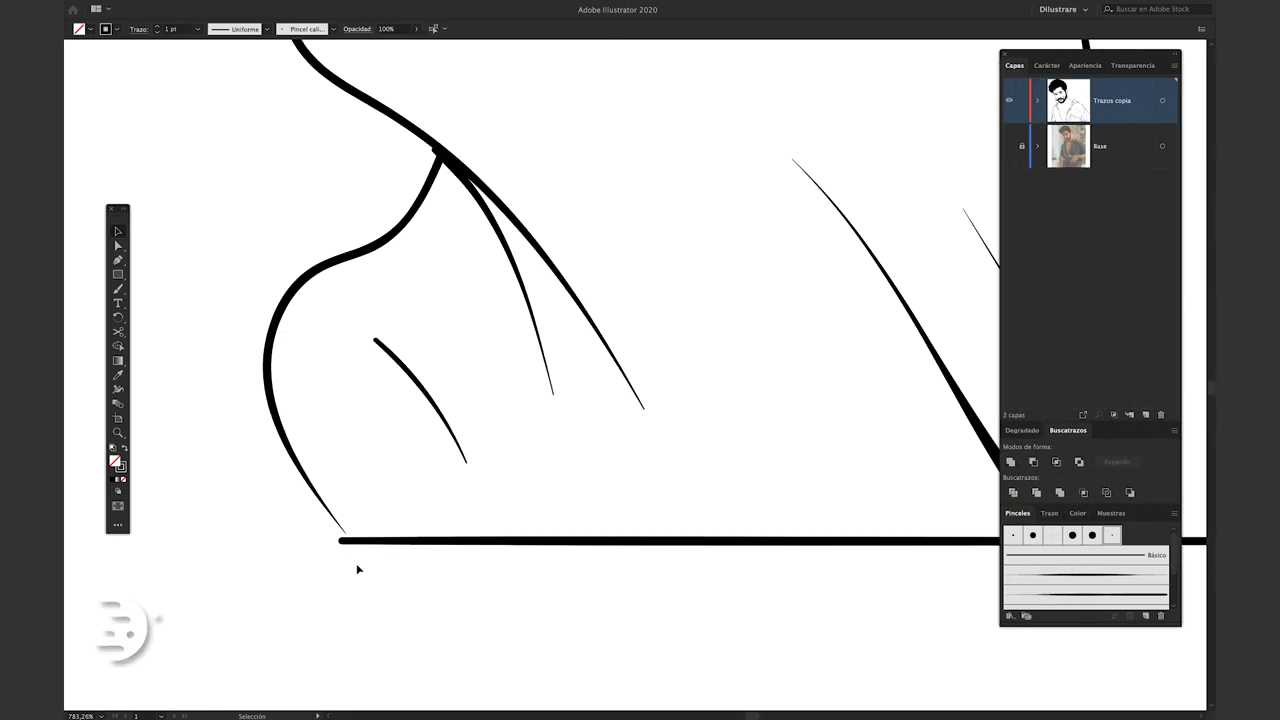
scroll(360, 560, "up", 3)
key("a")
left_click(385, 555)
scroll(366, 473, "down", 3)
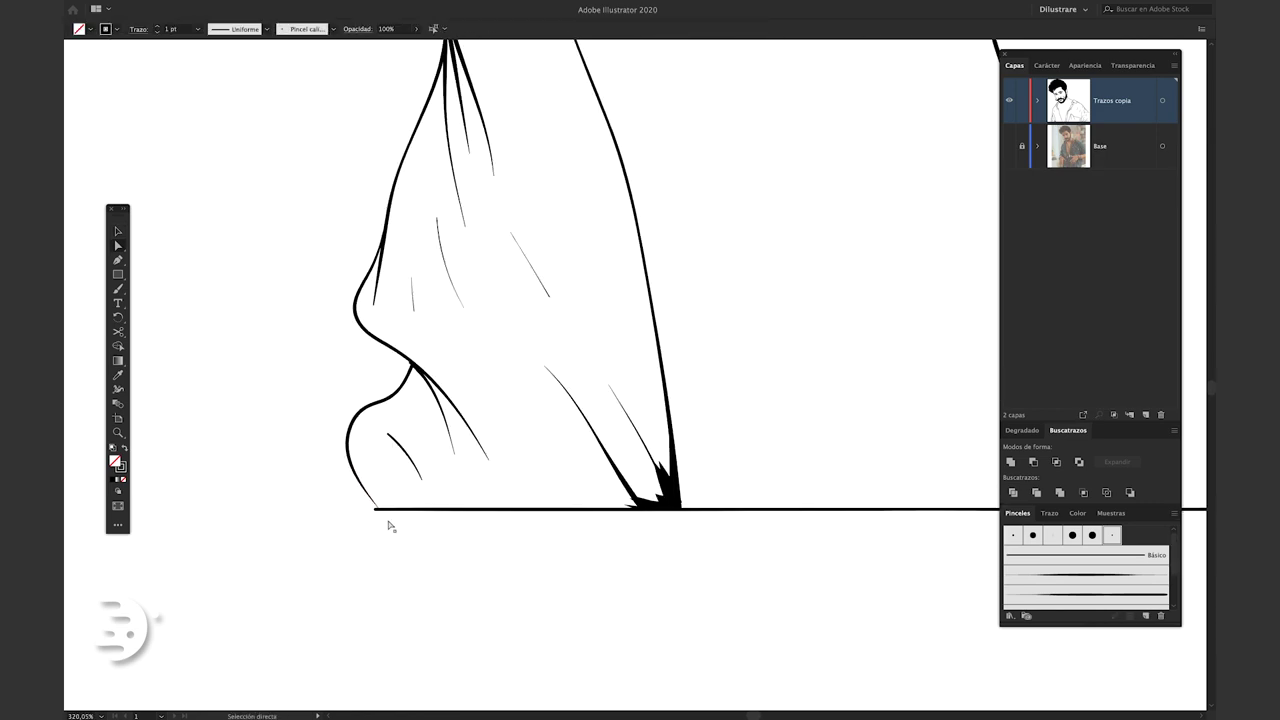
scroll(380, 510, "up", 4)
scroll(372, 450, "up", 1)
left_click(372, 437)
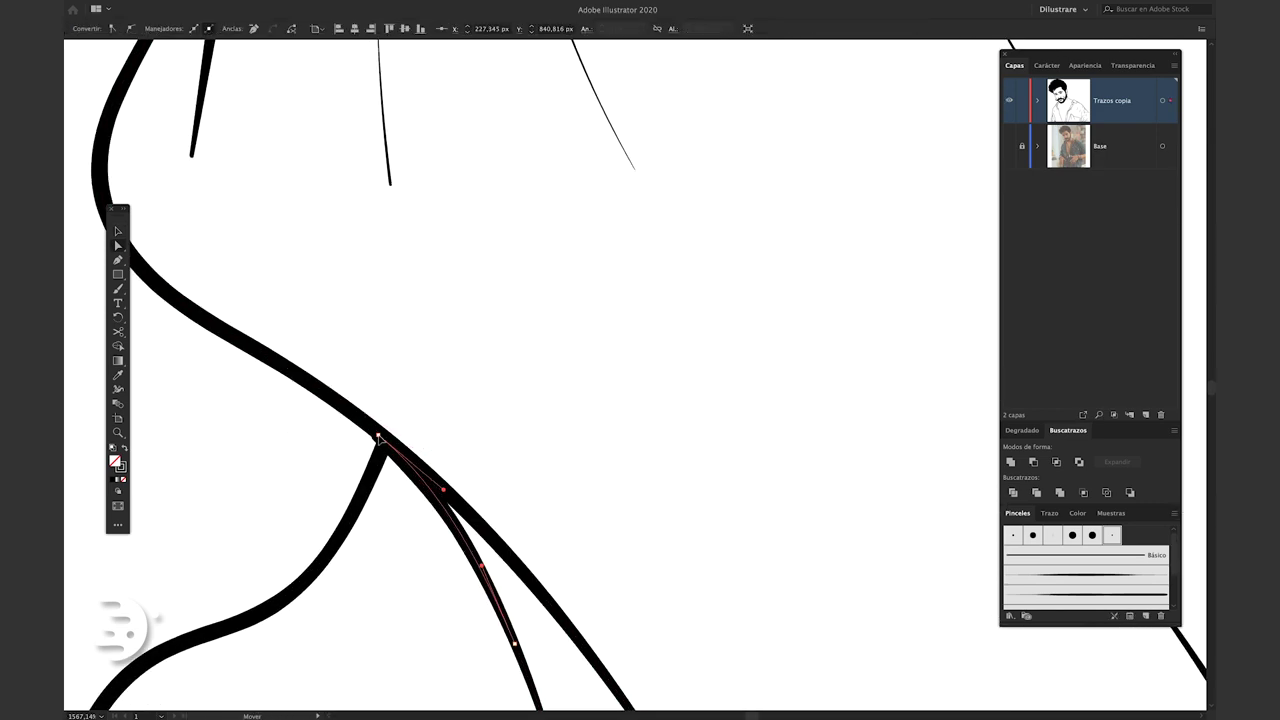
scroll(420, 386, "down", 5)
left_click_drag(457, 366, 533, 328)
scroll(533, 328, "down", 3)
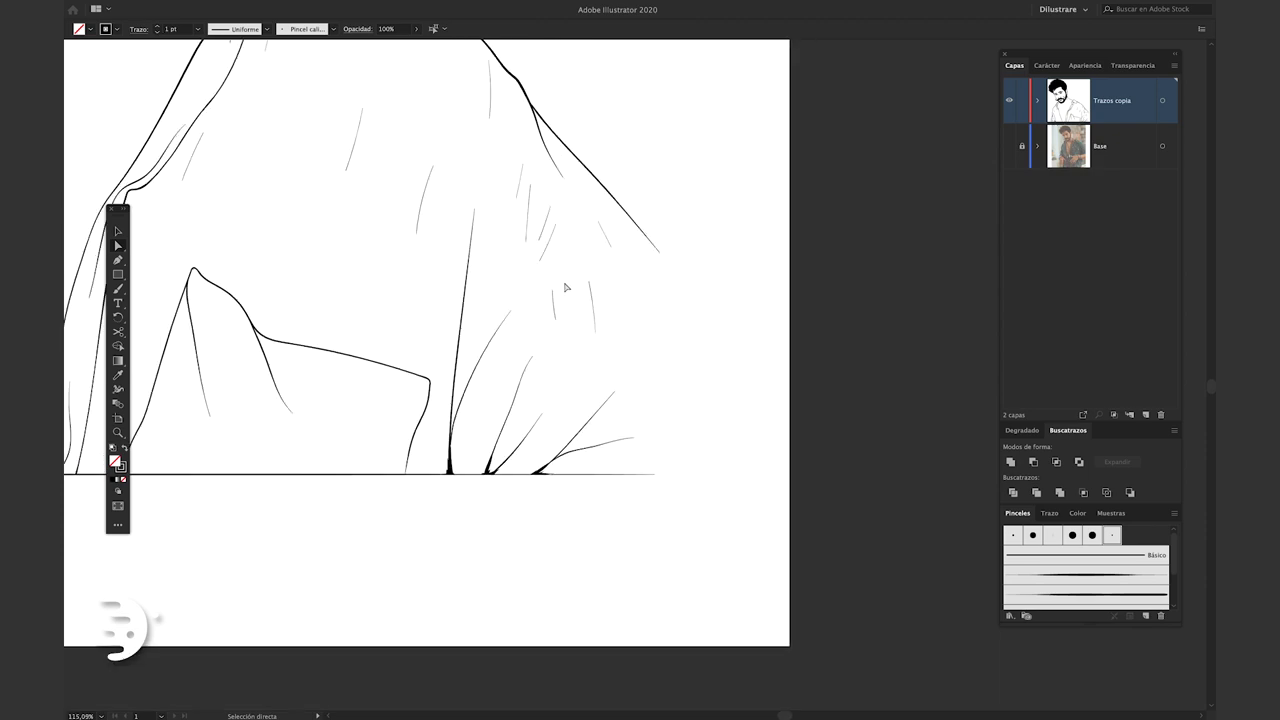
Duplicate the line-art layer as Trazos copia 2 and select all its artwork
key("v")
left_click_drag(664, 489, 670, 222)
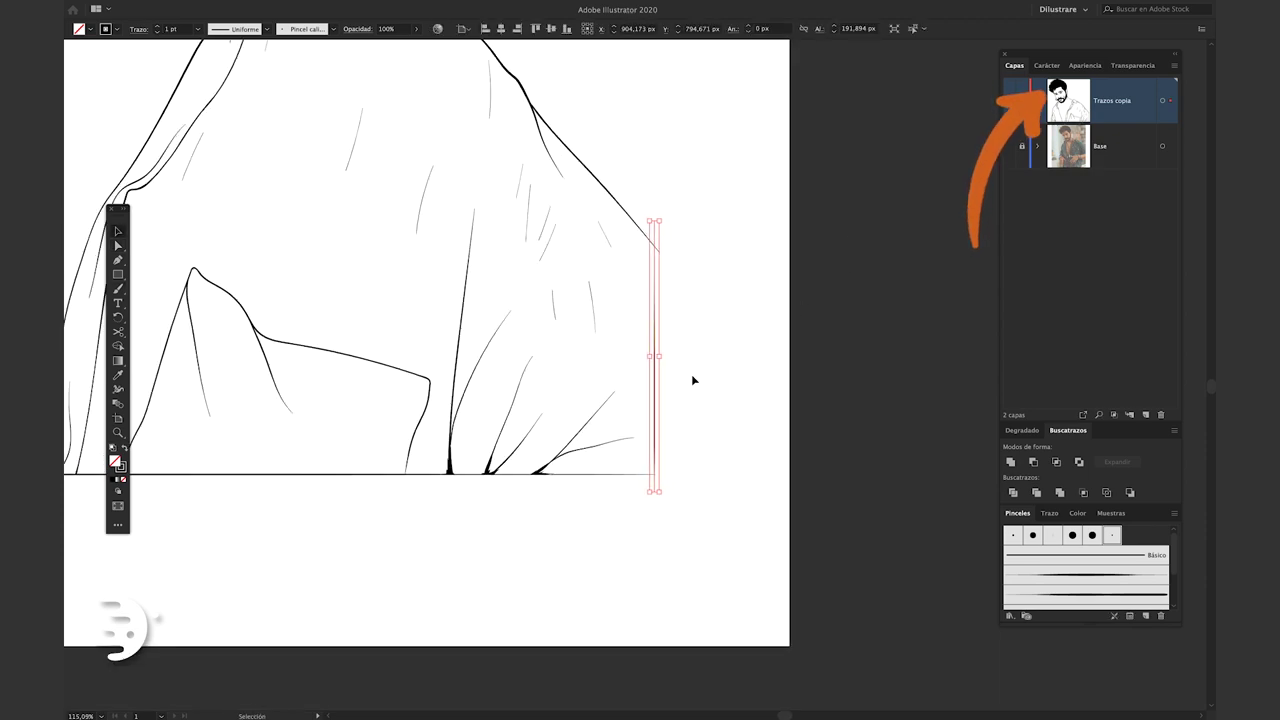
key("ctrl+0")
left_click_drag(1150, 418, 1148, 416)
left_click(1162, 146)
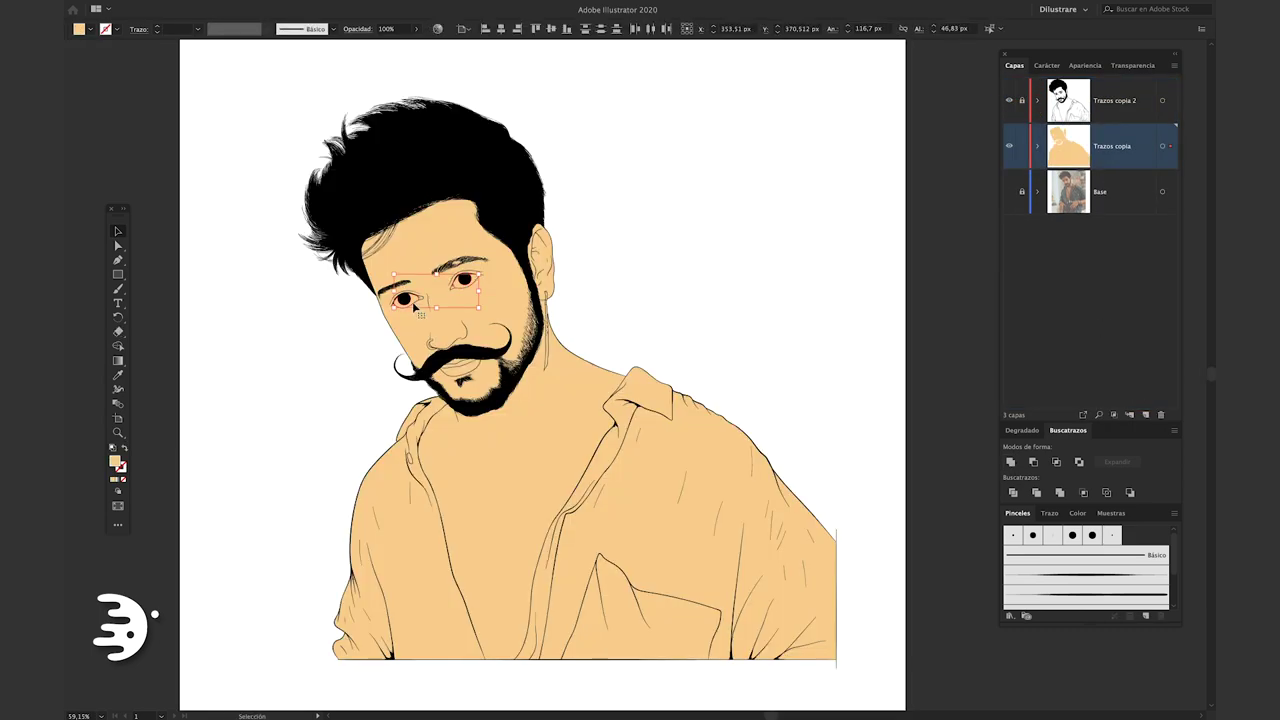
Fill the three shirt shapes teal, then add a new empty layer above the colour layer
key("v")
left_click(634, 292)
left_click(672, 476)
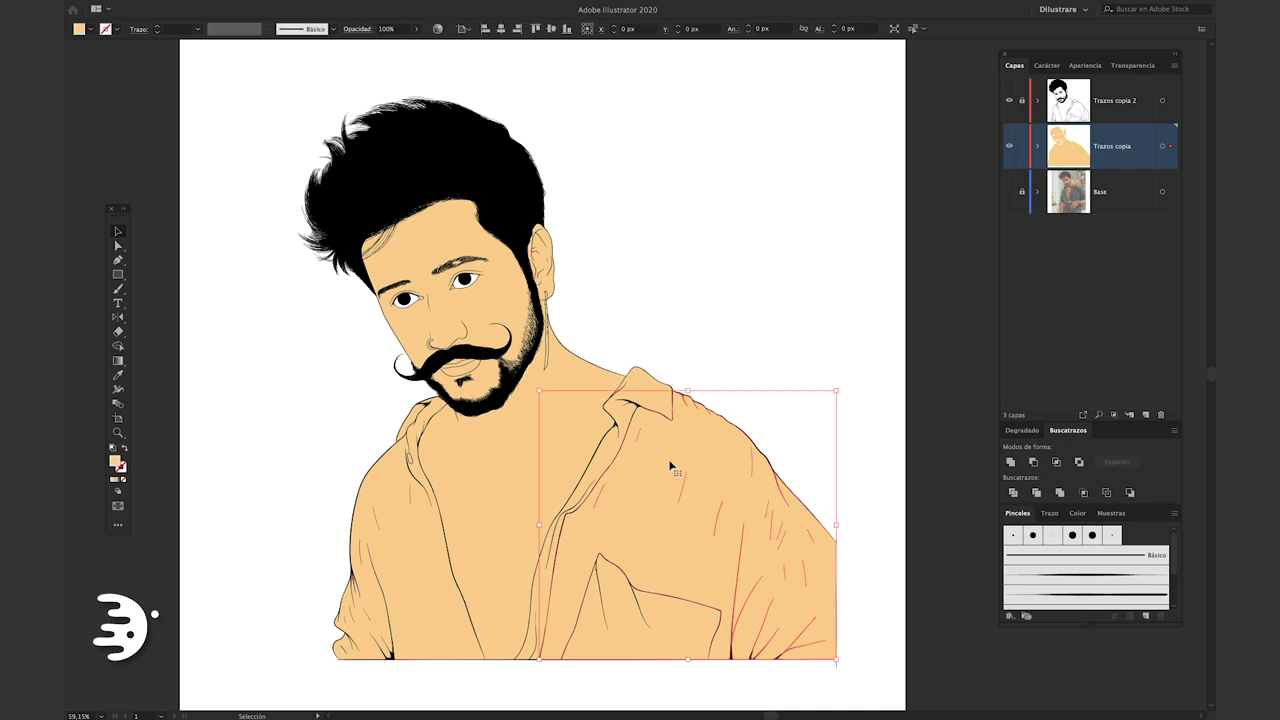
left_click(627, 422, "shift")
left_click(398, 498, "shift")
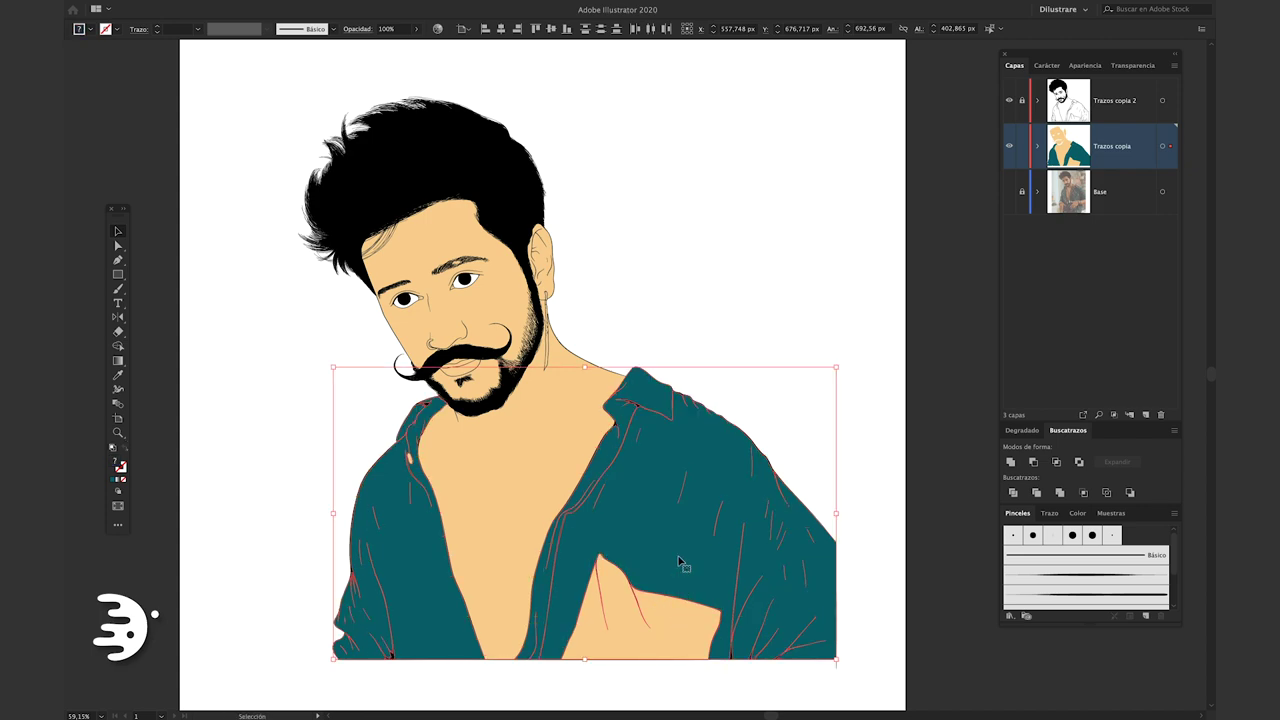
left_click(684, 565)
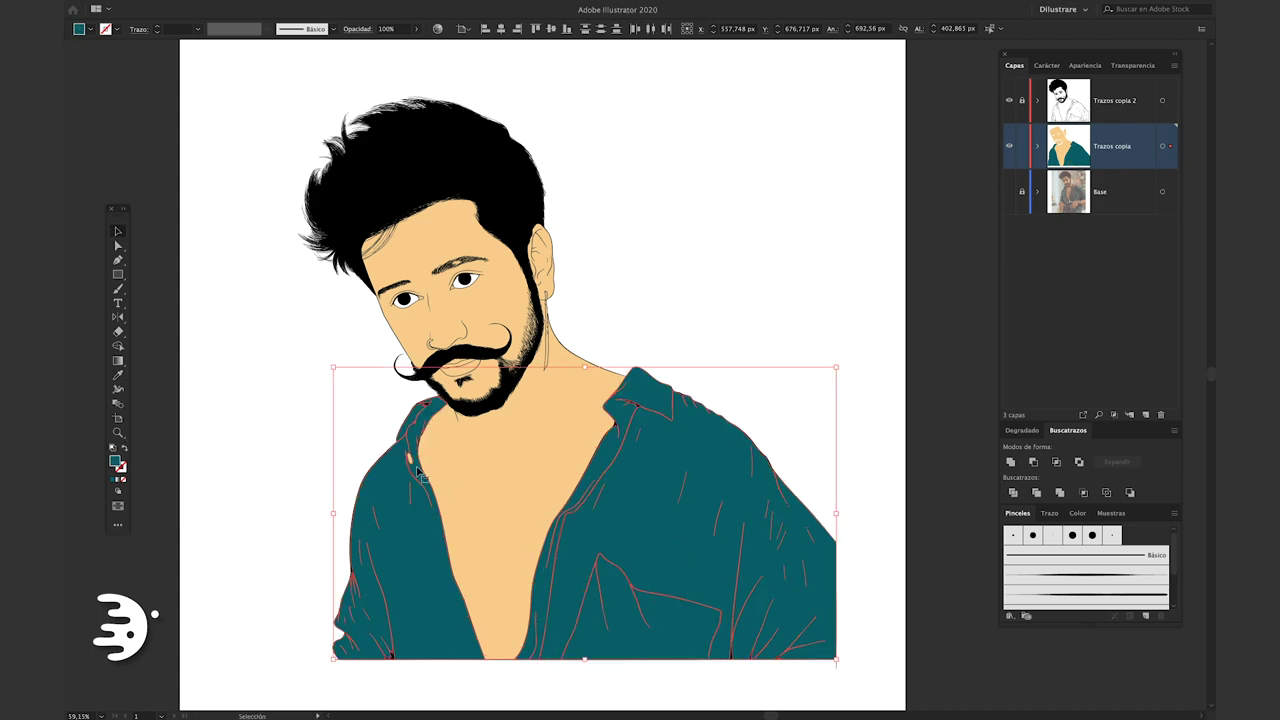
left_click(700, 305)
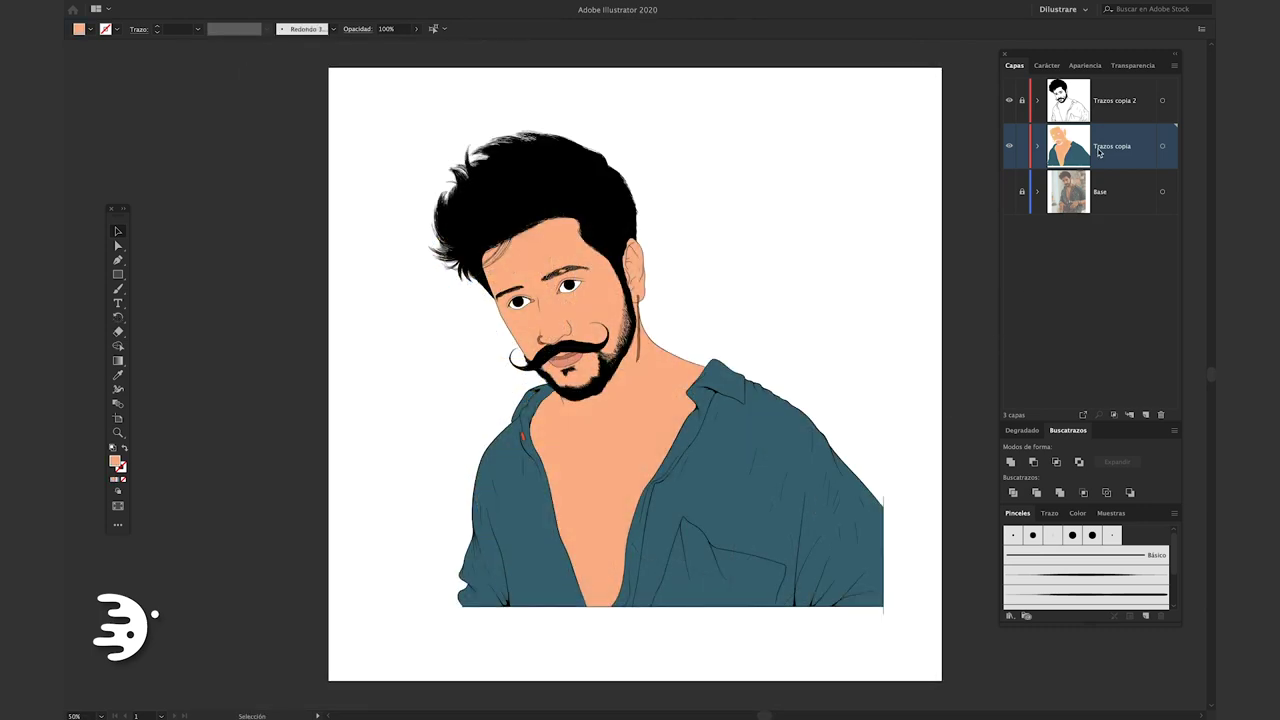
left_click(1146, 414)
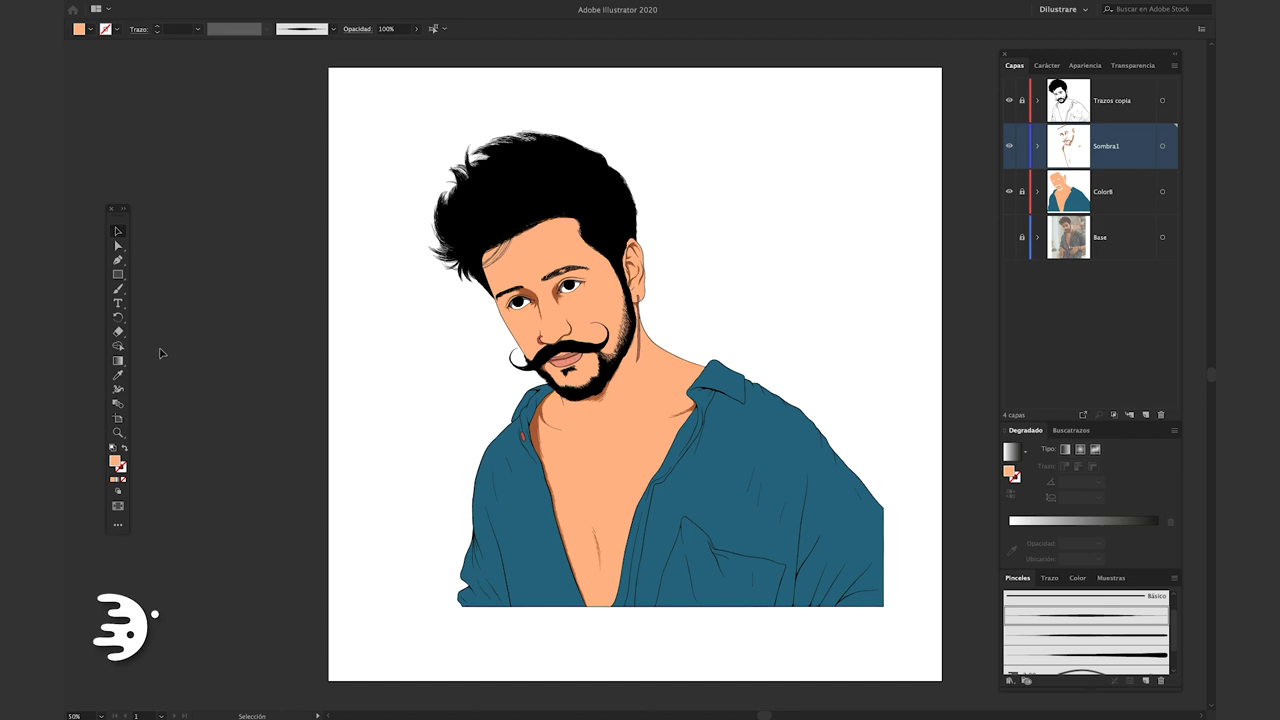
Sample the shirt teal and darken the fill to #0b3642 in the Color Picker for shading
left_click(118, 375)
left_click(510, 524)
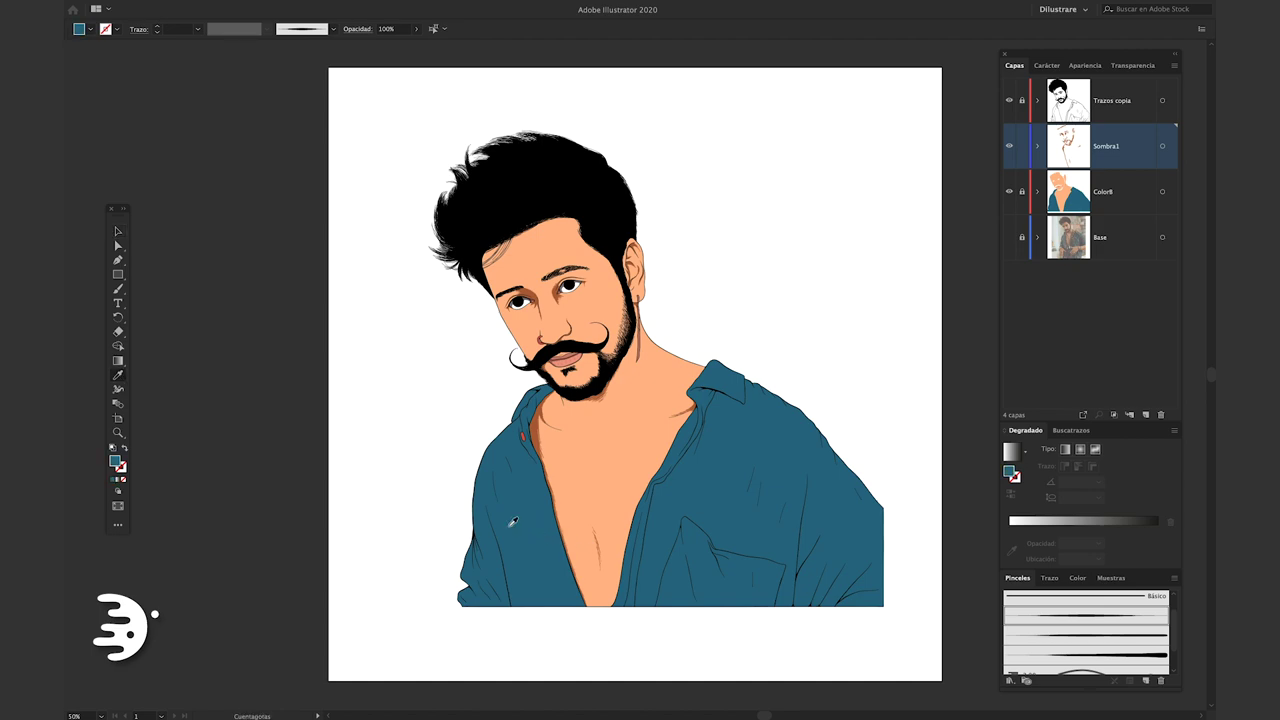
double_click(116, 462)
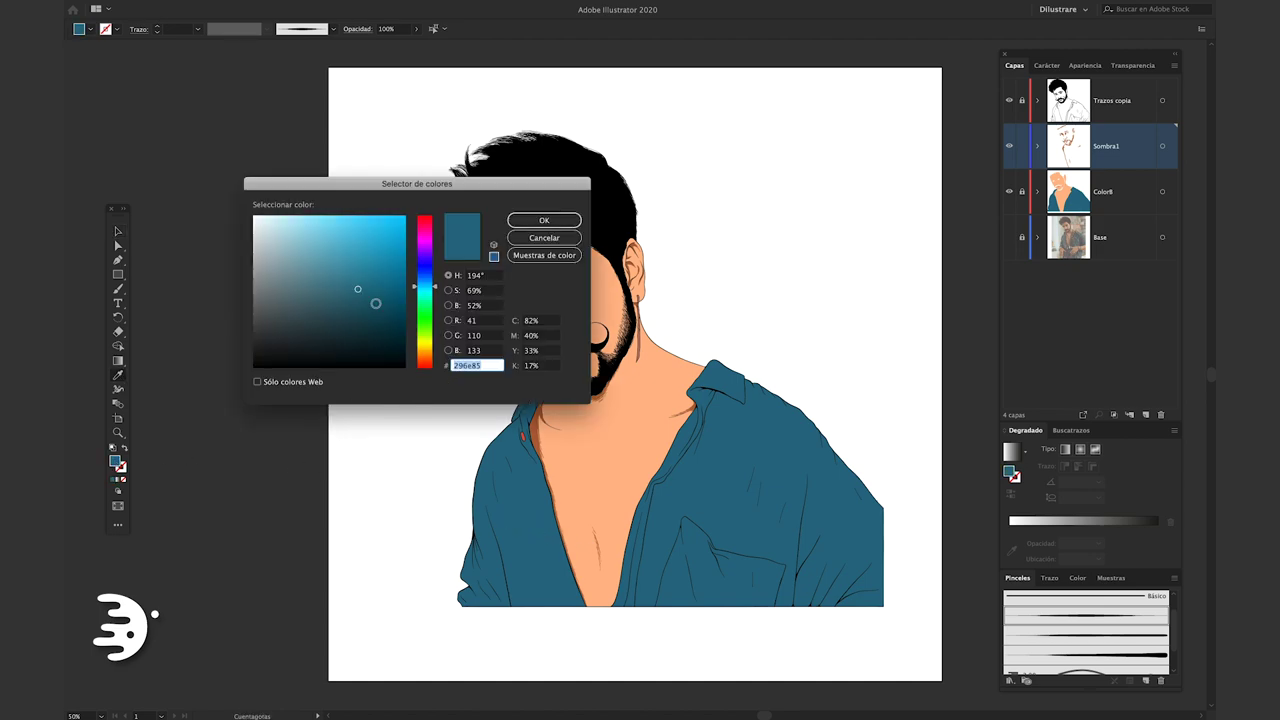
left_click_drag(382, 336, 381, 326)
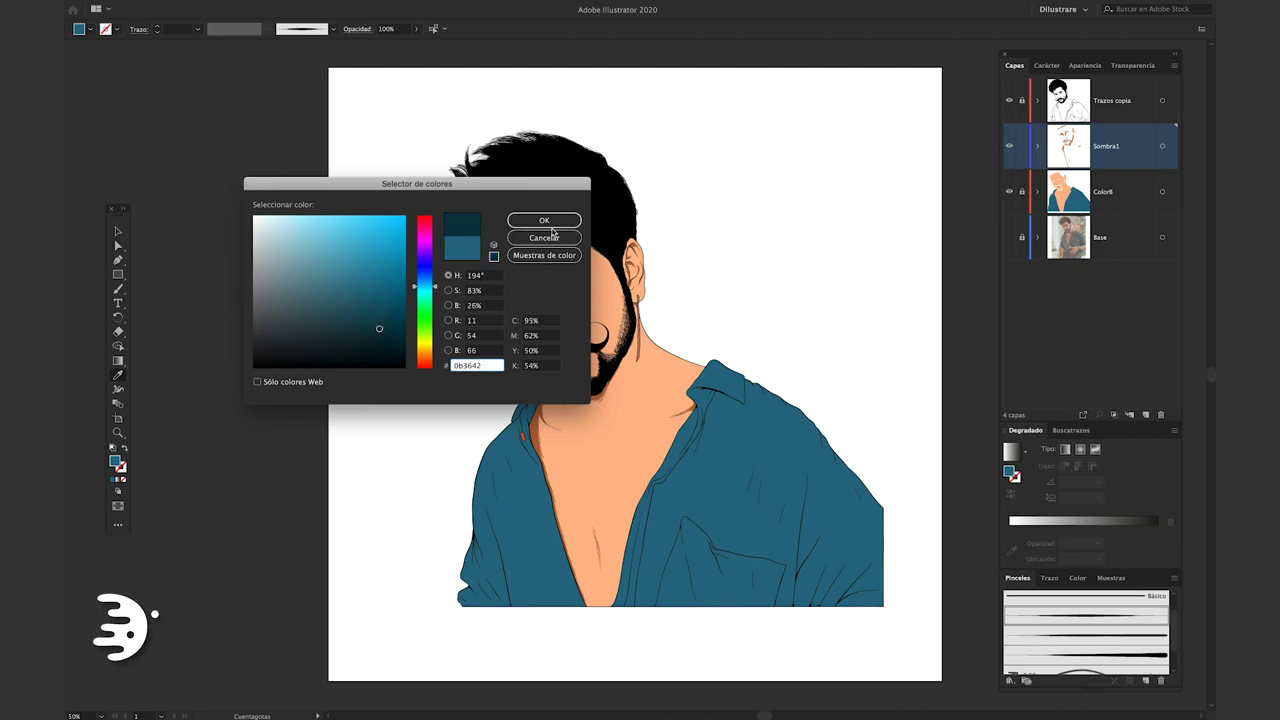
left_click(550, 221)
left_click(118, 288)
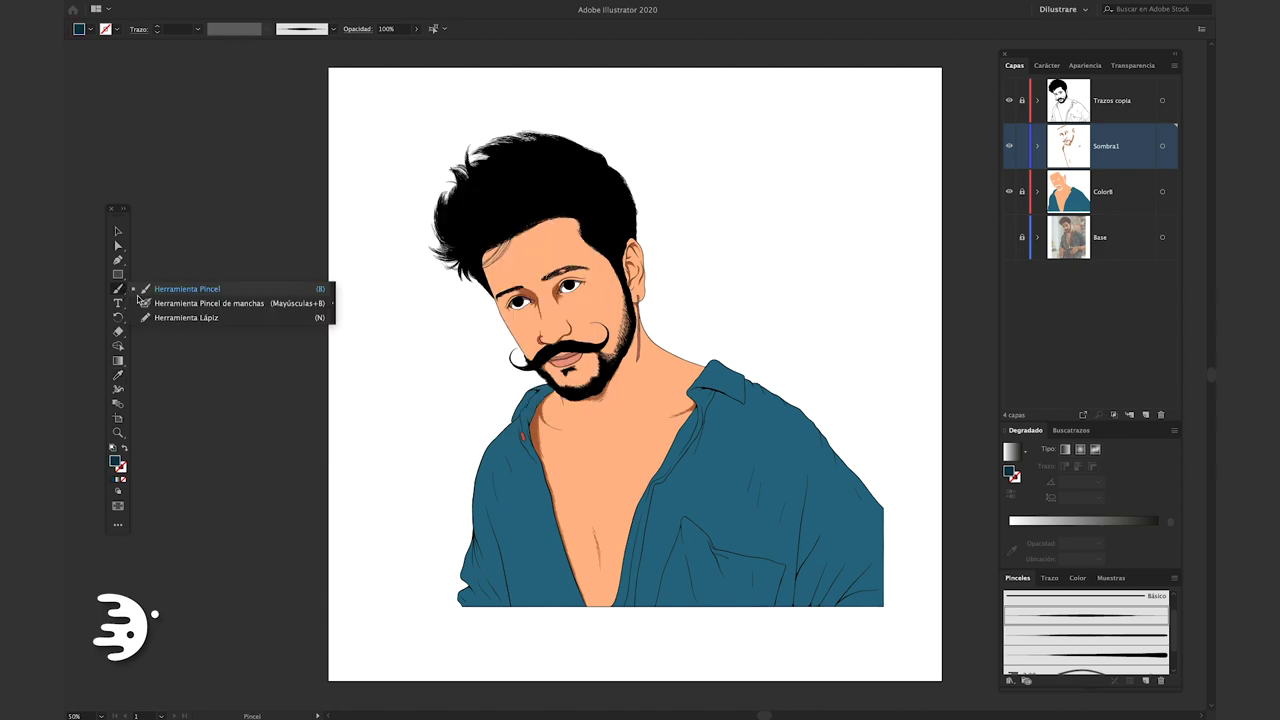
left_click(200, 318)
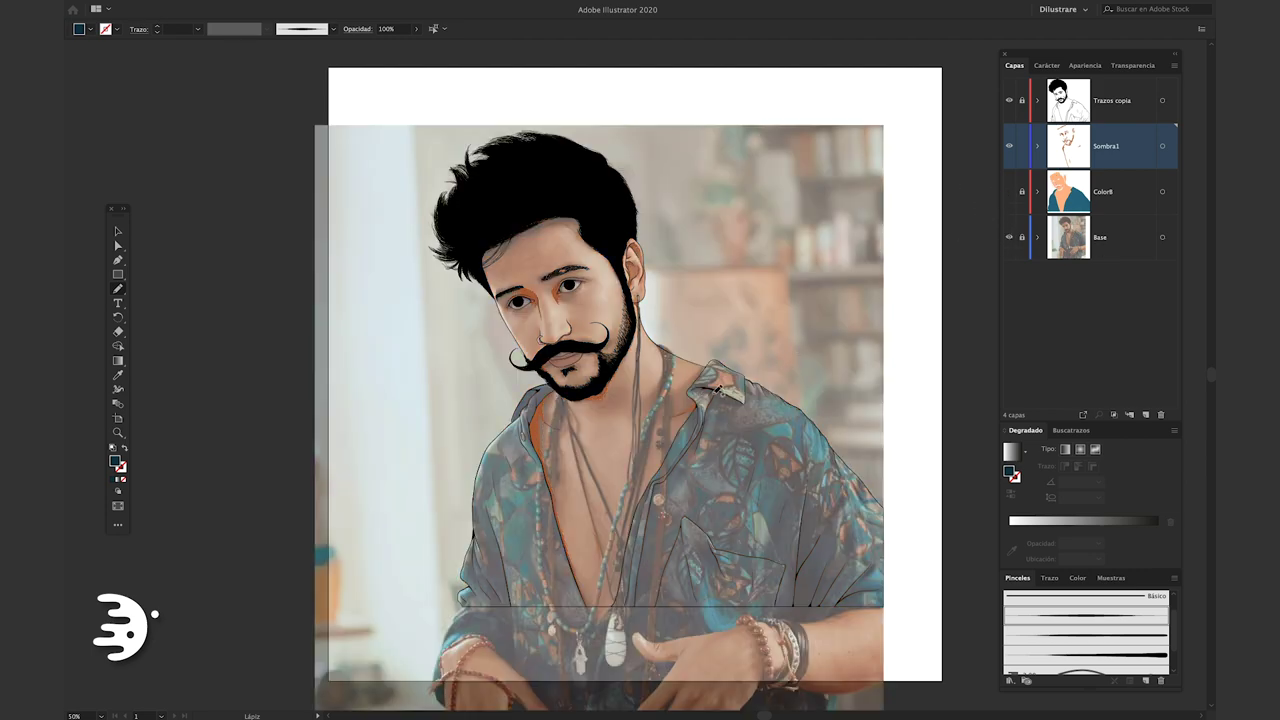
Draw a dark teal shadow under the collar tip and extend it along the collar edge
scroll(731, 452, "up", 2)
scroll(731, 452, "up", 2)
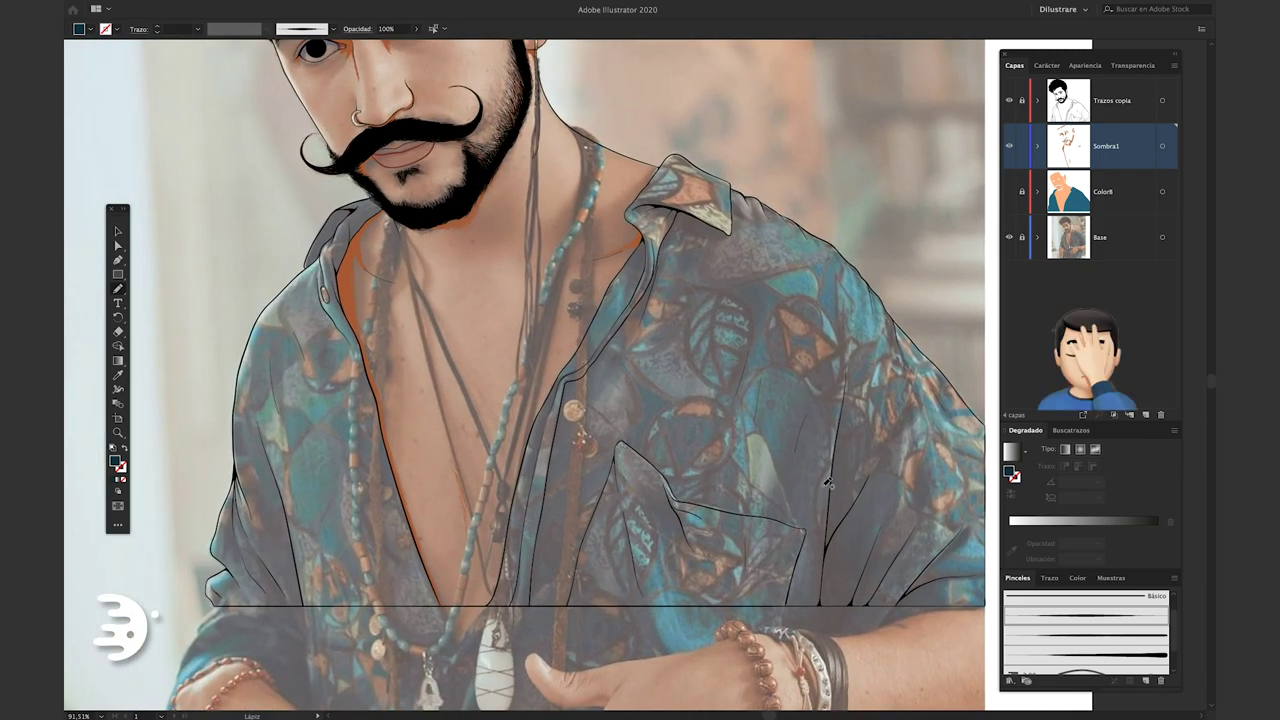
scroll(712, 209, "up", 5)
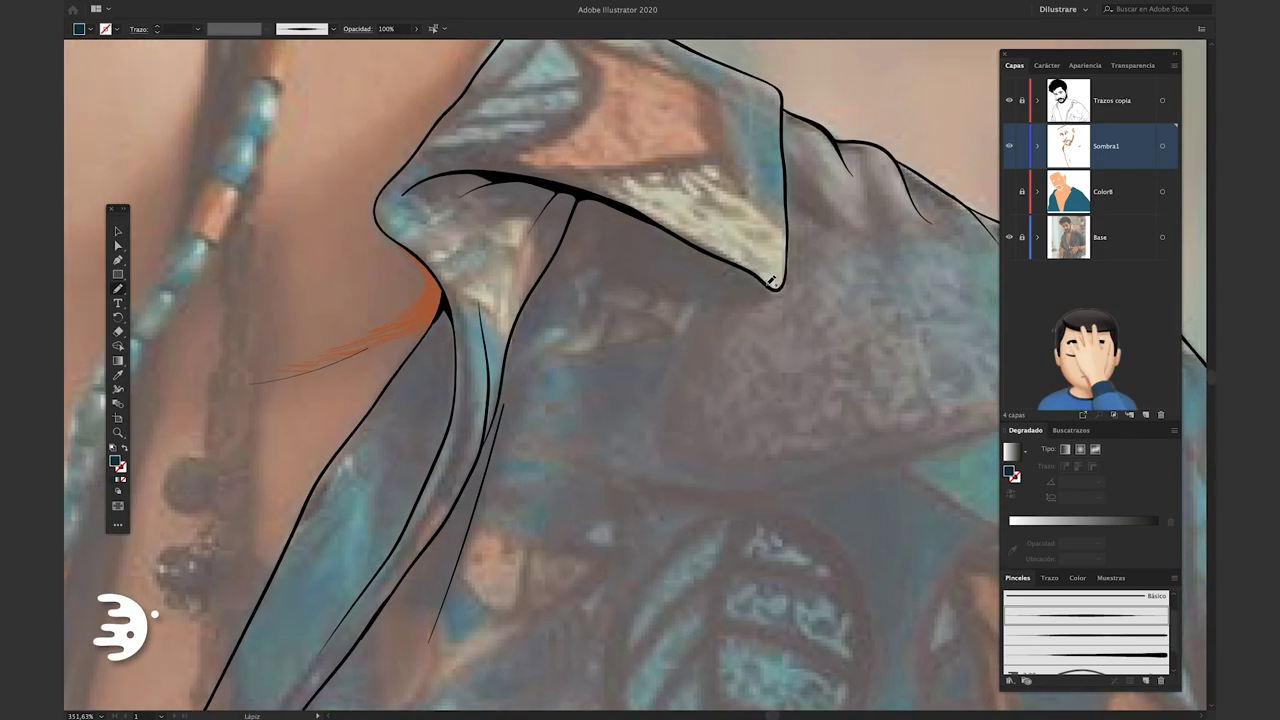
mouse_move(714, 280)
left_mouse_down()
mouse_move(599, 267)
mouse_move(748, 295)
left_mouse_up()
scroll(748, 295, "up", 3)
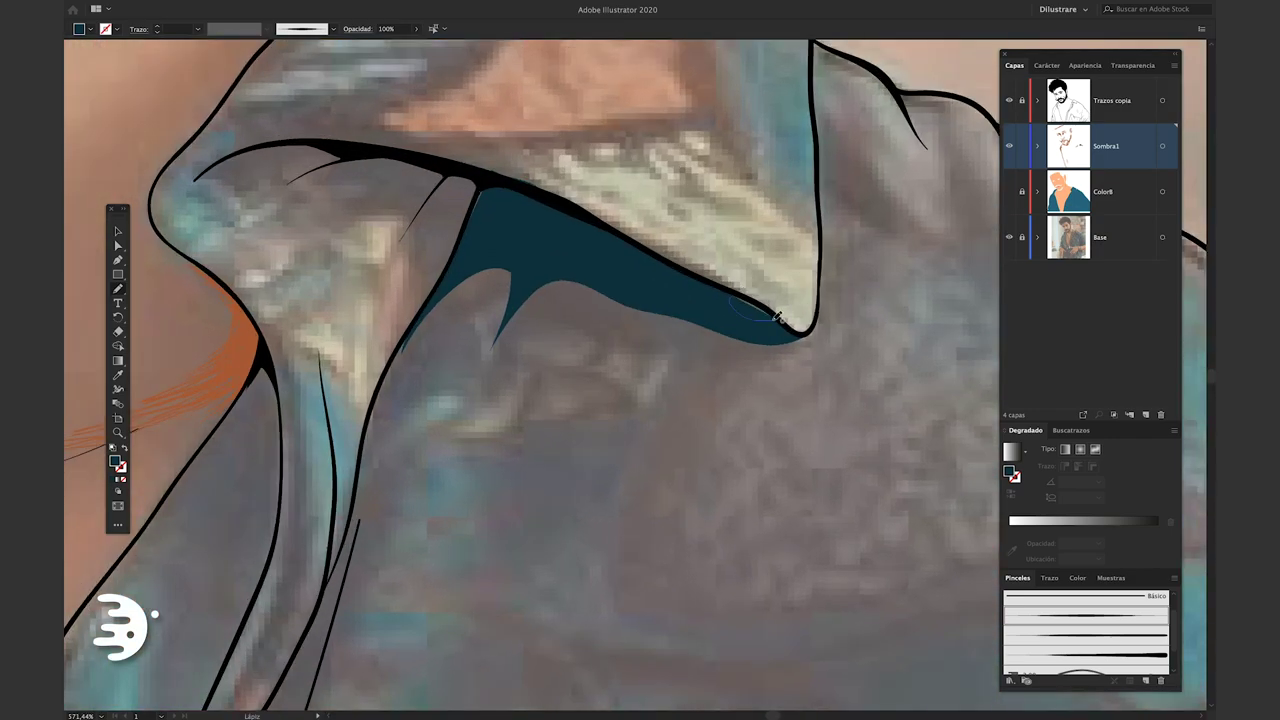
scroll(771, 307, "up", 2)
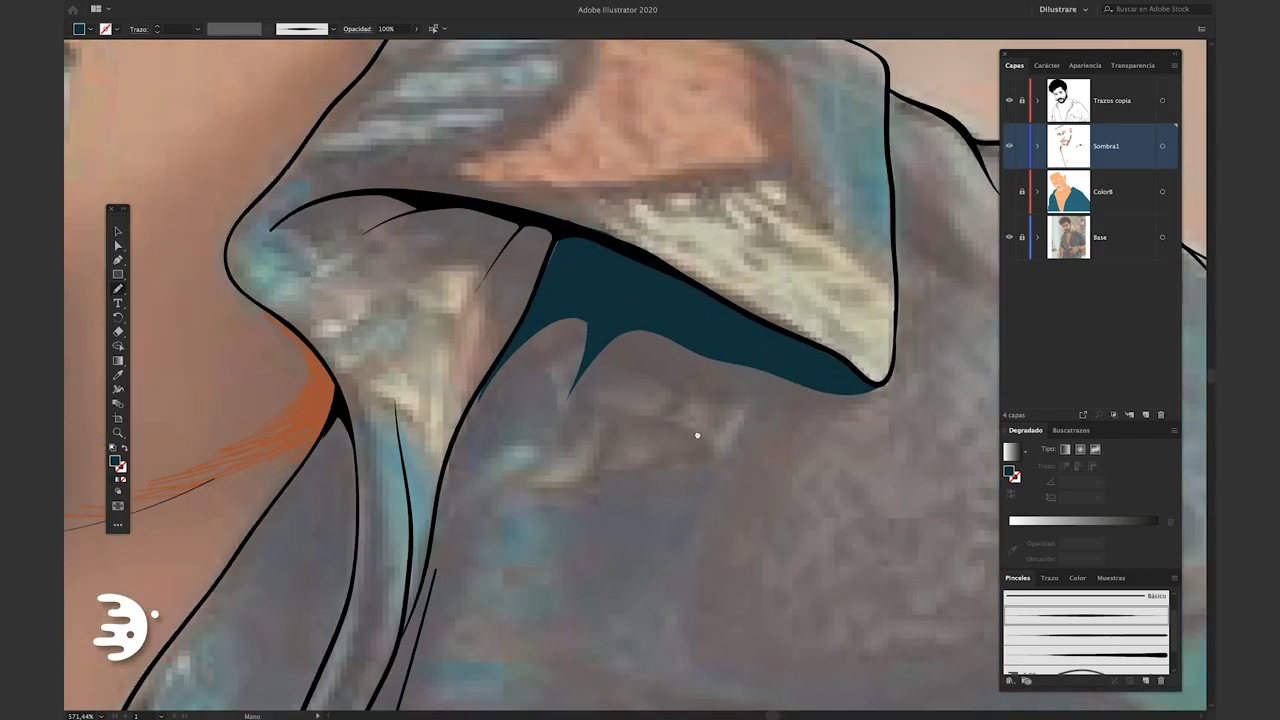
key("a")
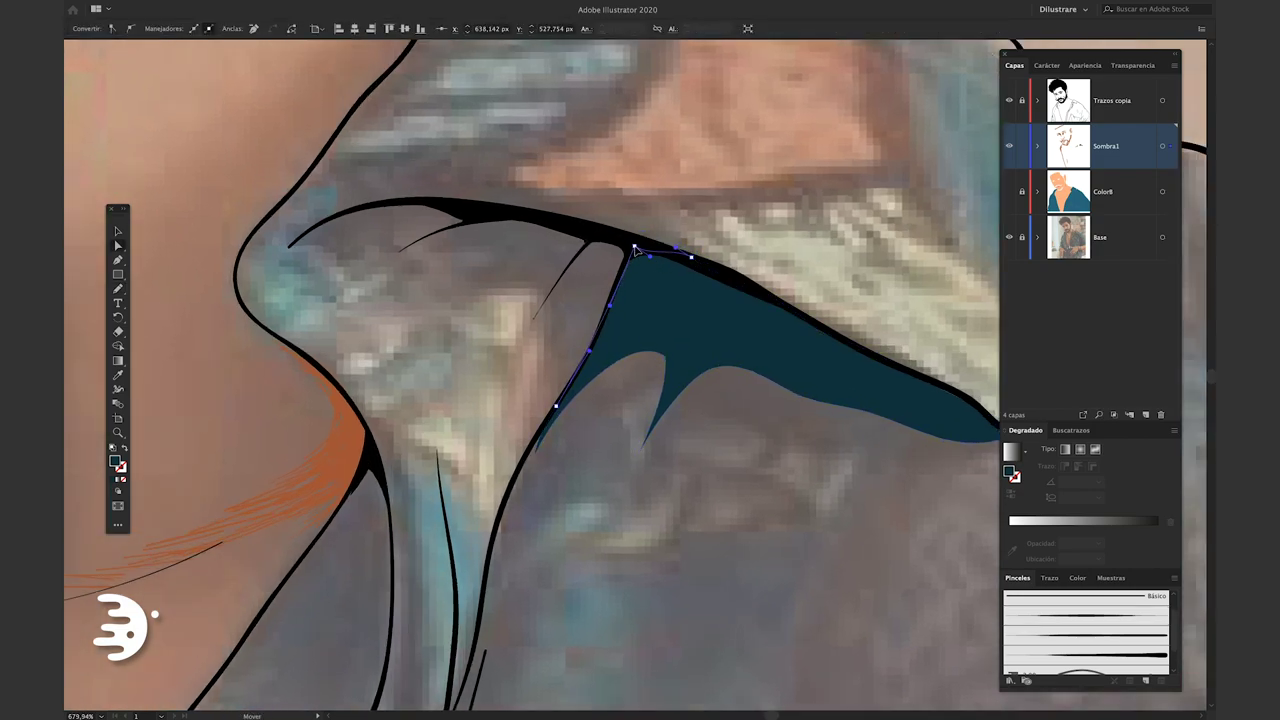
key("n")
mouse_move(598, 337)
left_mouse_down()
mouse_move(694, 349)
mouse_move(436, 219)
mouse_move(608, 217)
mouse_move(700, 240)
left_mouse_up()
scroll(694, 323, "down", 3)
scroll(694, 323, "down", 2)
Keep Color8 hidden and trace a narrow shadow down the shirt's front edge from the collar
left_click(1010, 191)
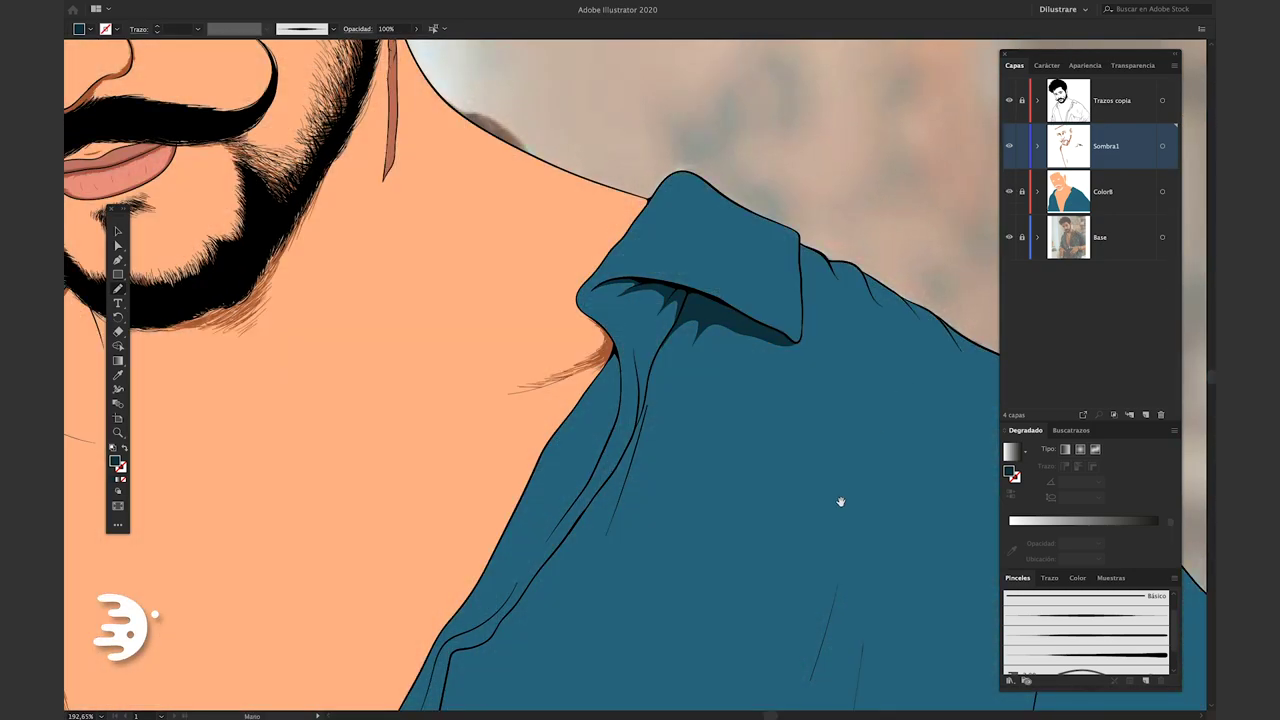
scroll(837, 500, "down", 2)
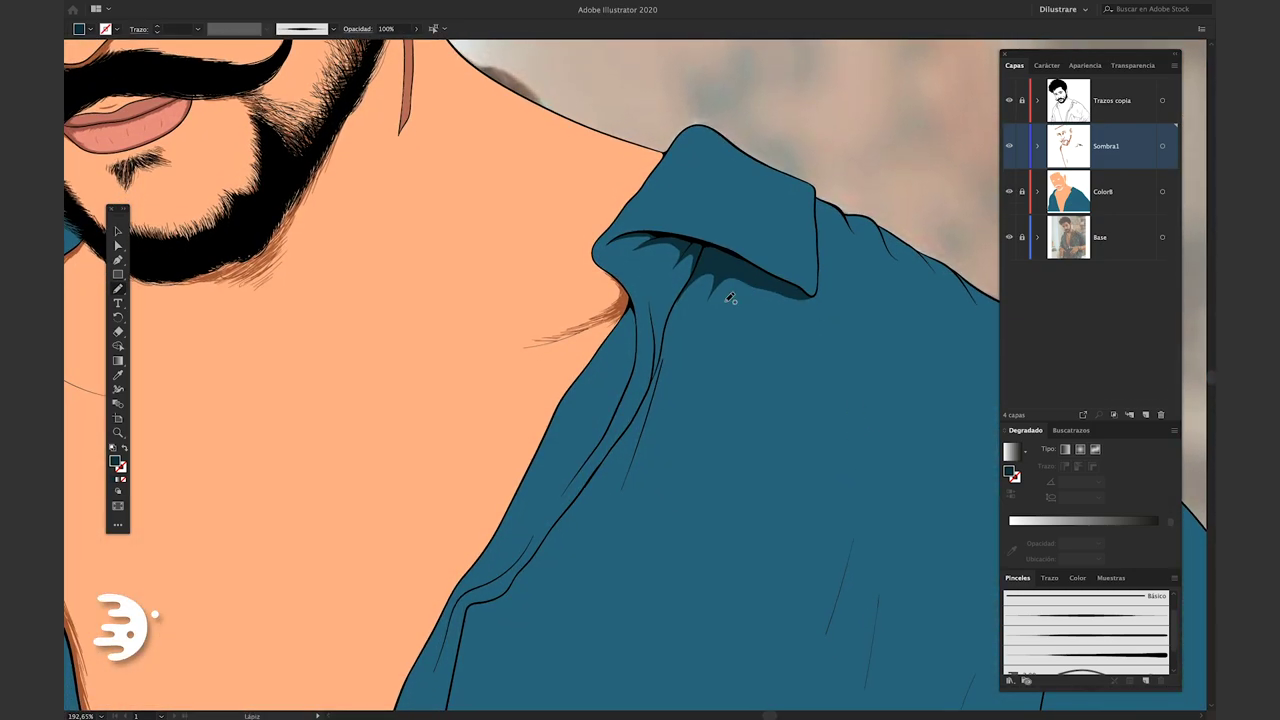
key("ctrl+z")
scroll(708, 187, "up", 3, "alt")
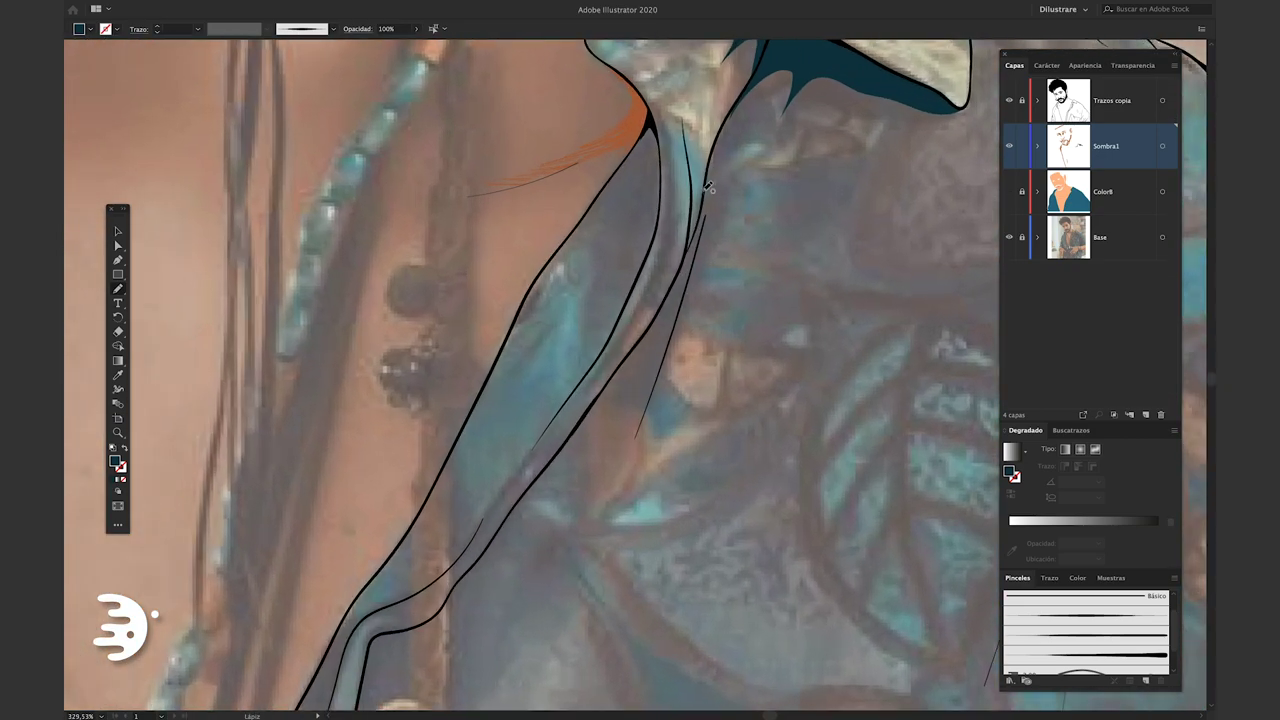
left_click_drag(708, 187, 678, 321)
left_click_drag(621, 434, 709, 223)
key("a")
Check the new front-edge shadow with Direct Selection and Selection, then deselect it
scroll(620, 330, "down", 4)
scroll(594, 337, "down", 3)
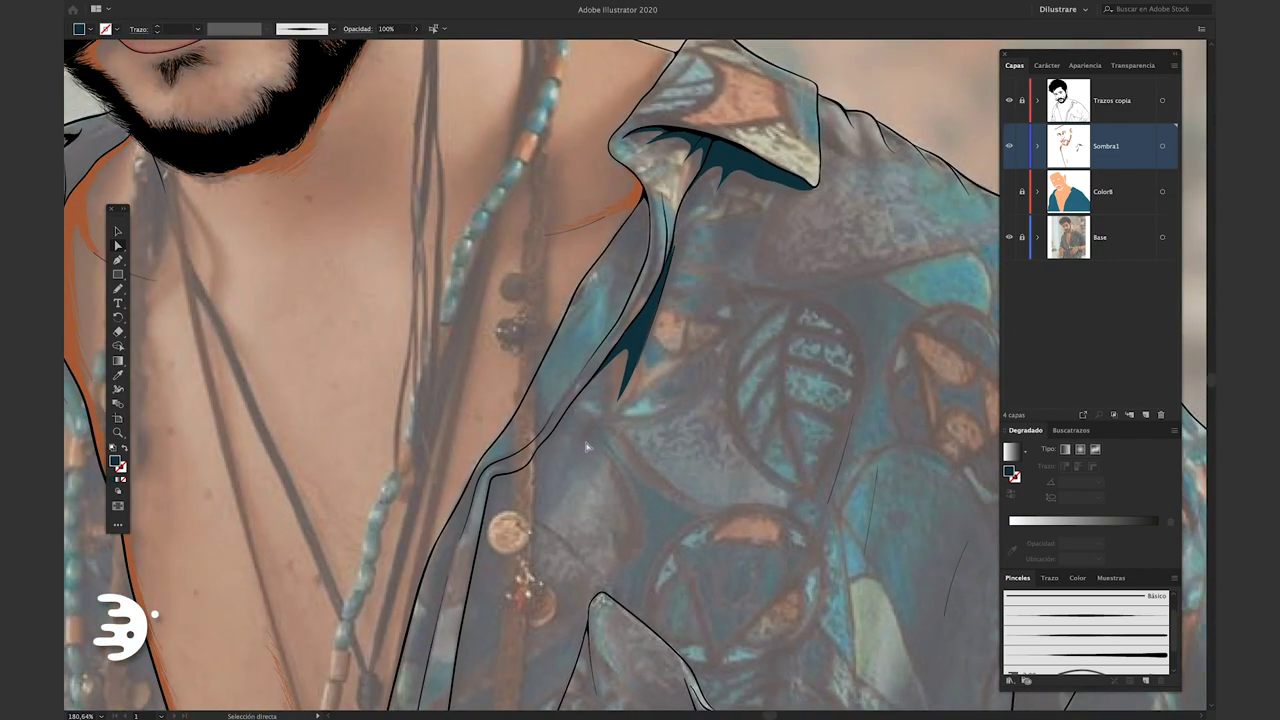
left_click(1075, 625)
scroll(605, 435, "up", 2)
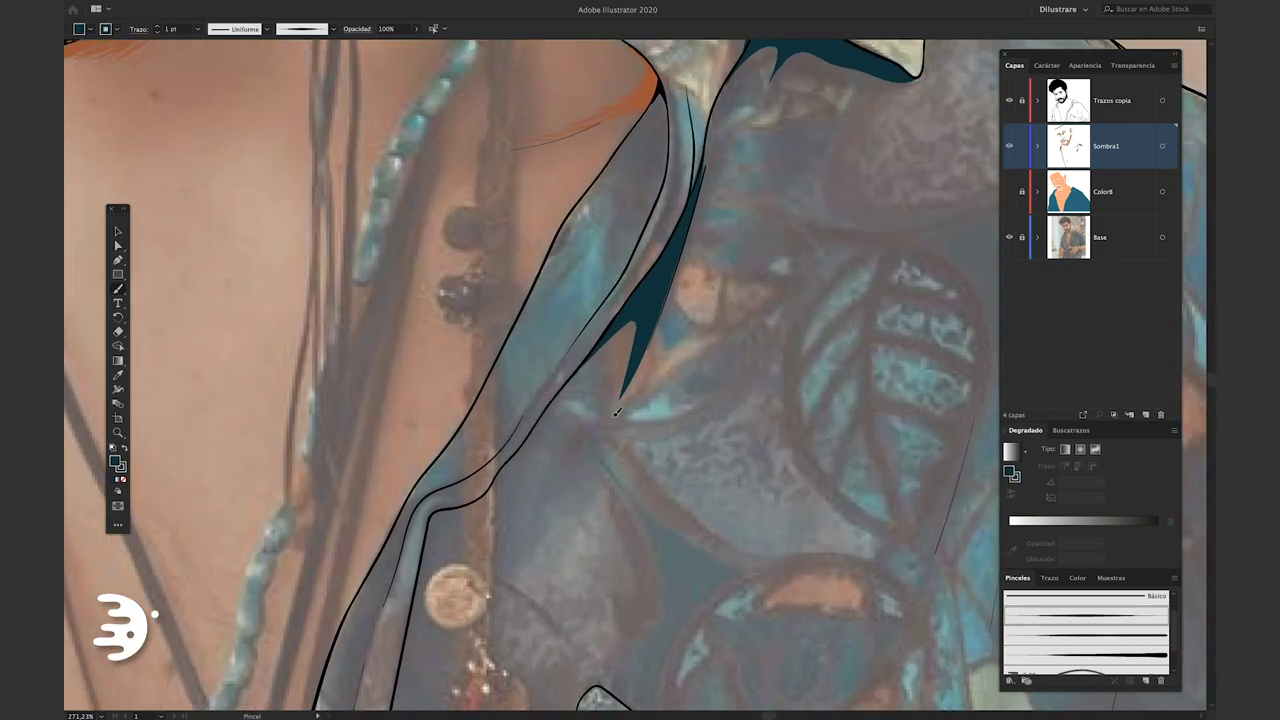
key("v")
left_click(607, 425)
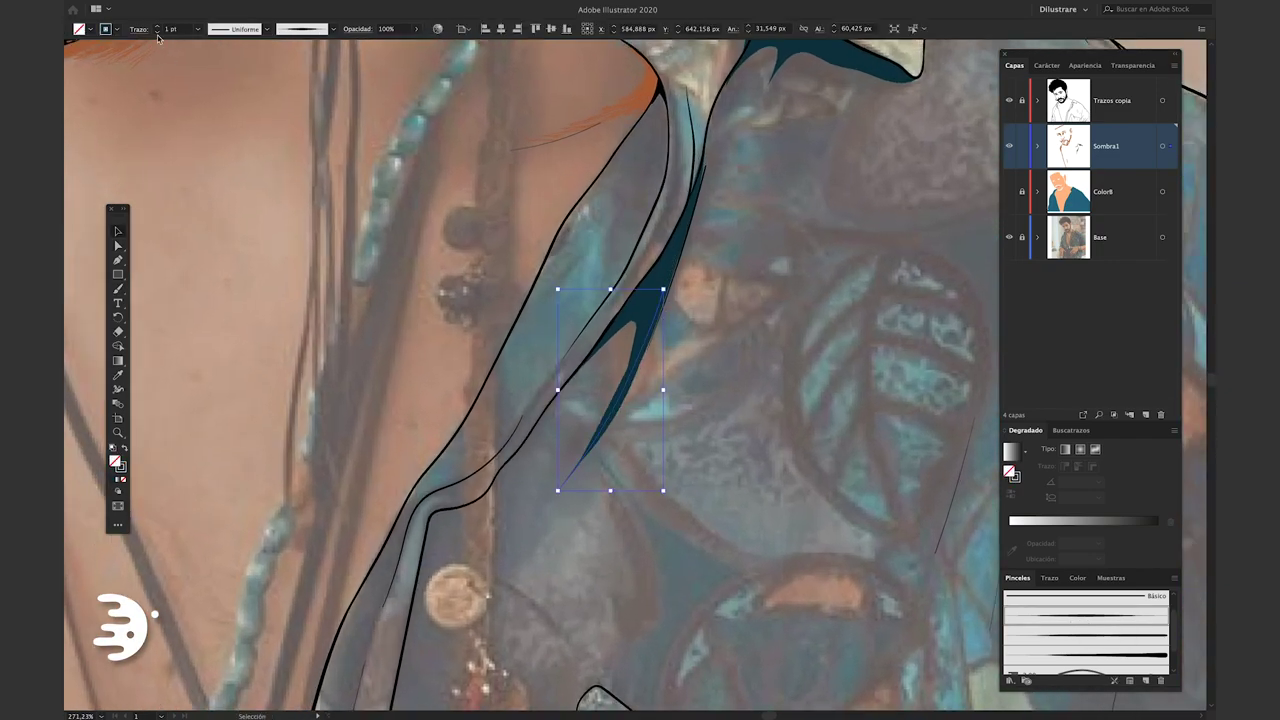
key("b")
scroll(257, 203, "down", 2)
scroll(300, 250, "down", 5)
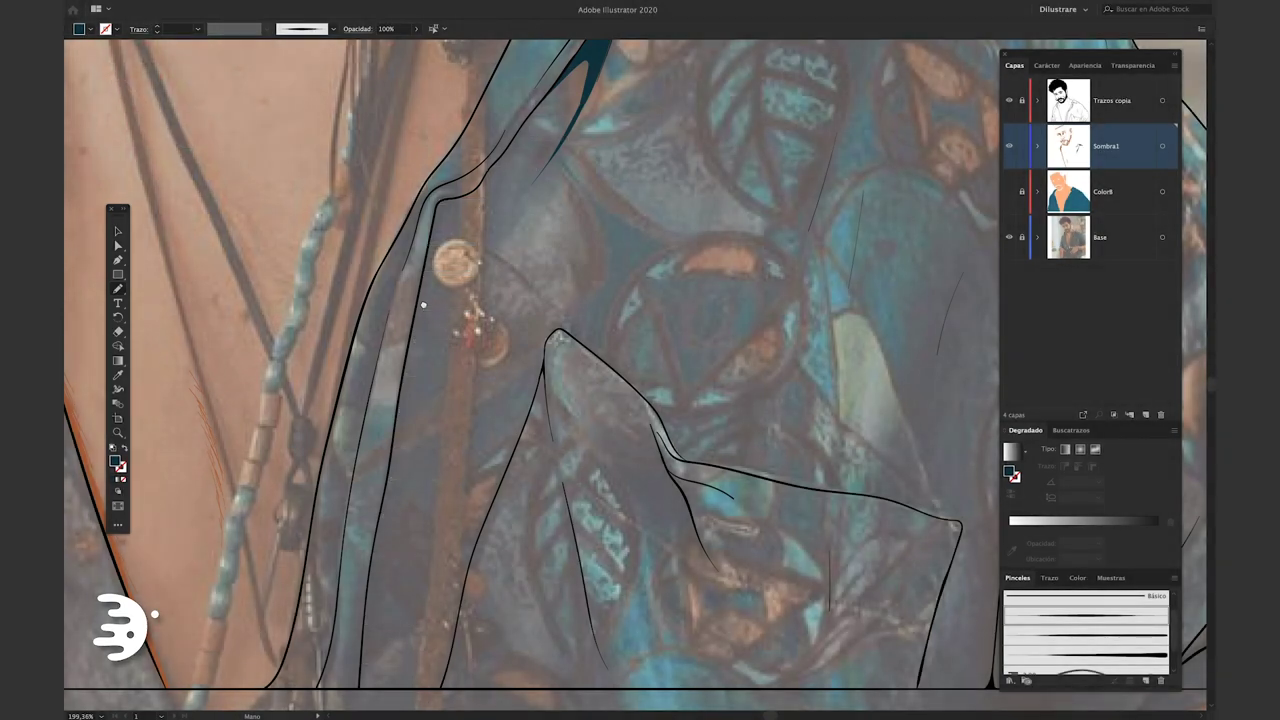
Zoom to the lower shirt front and inspect an existing shadow shape's anchors
left_click_drag(423, 304, 427, 286)
scroll(384, 670, "up", 5)
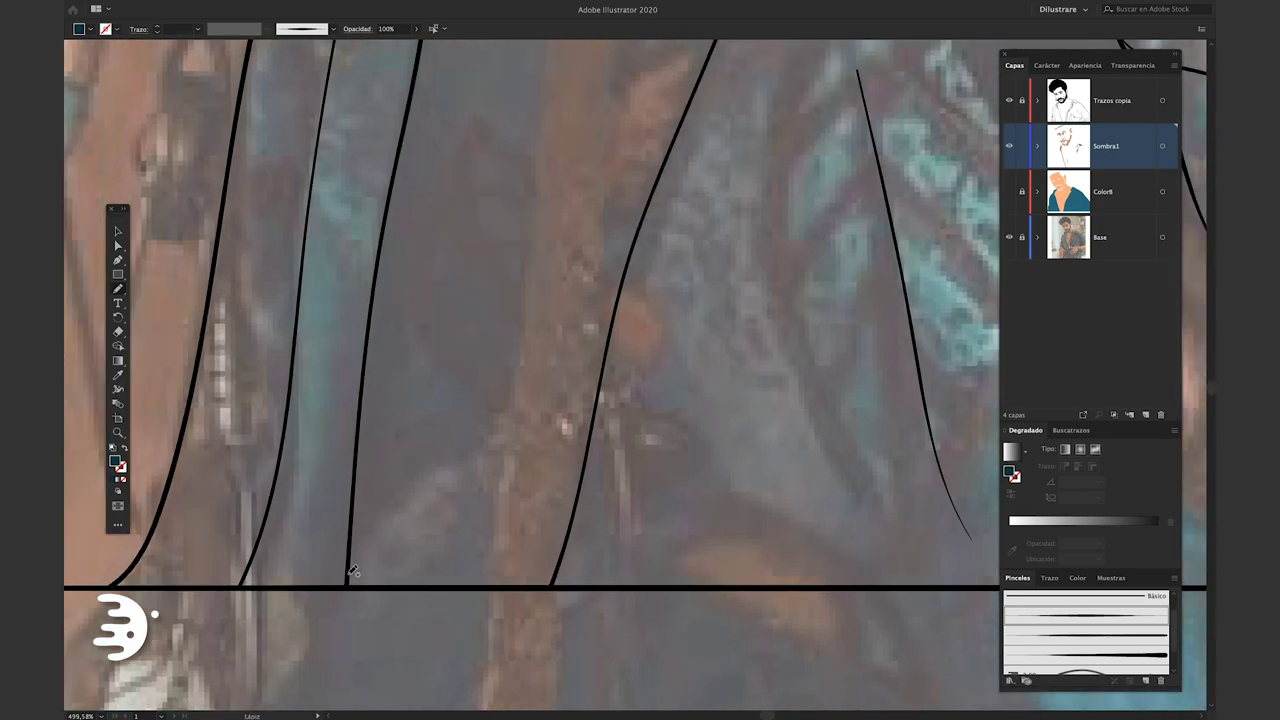
left_click(380, 337)
scroll(385, 340, "up", 5)
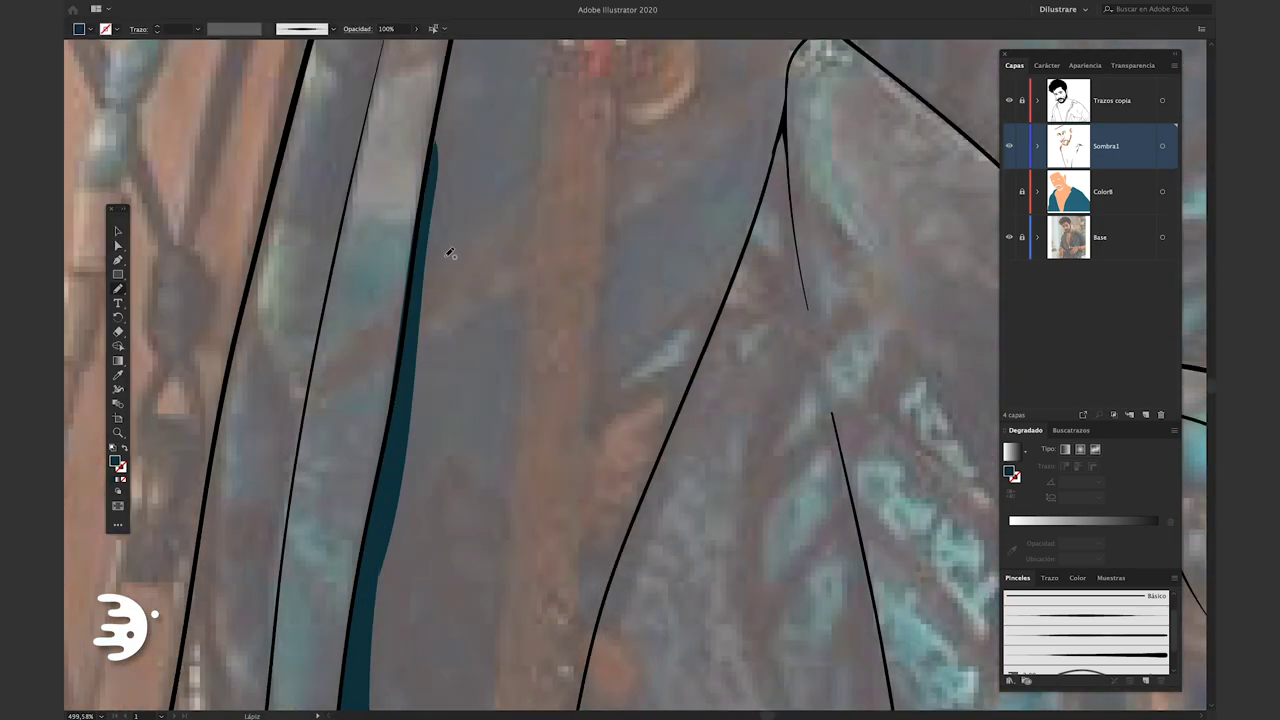
scroll(440, 300, "up", 5)
scroll(426, 396, "down", 10)
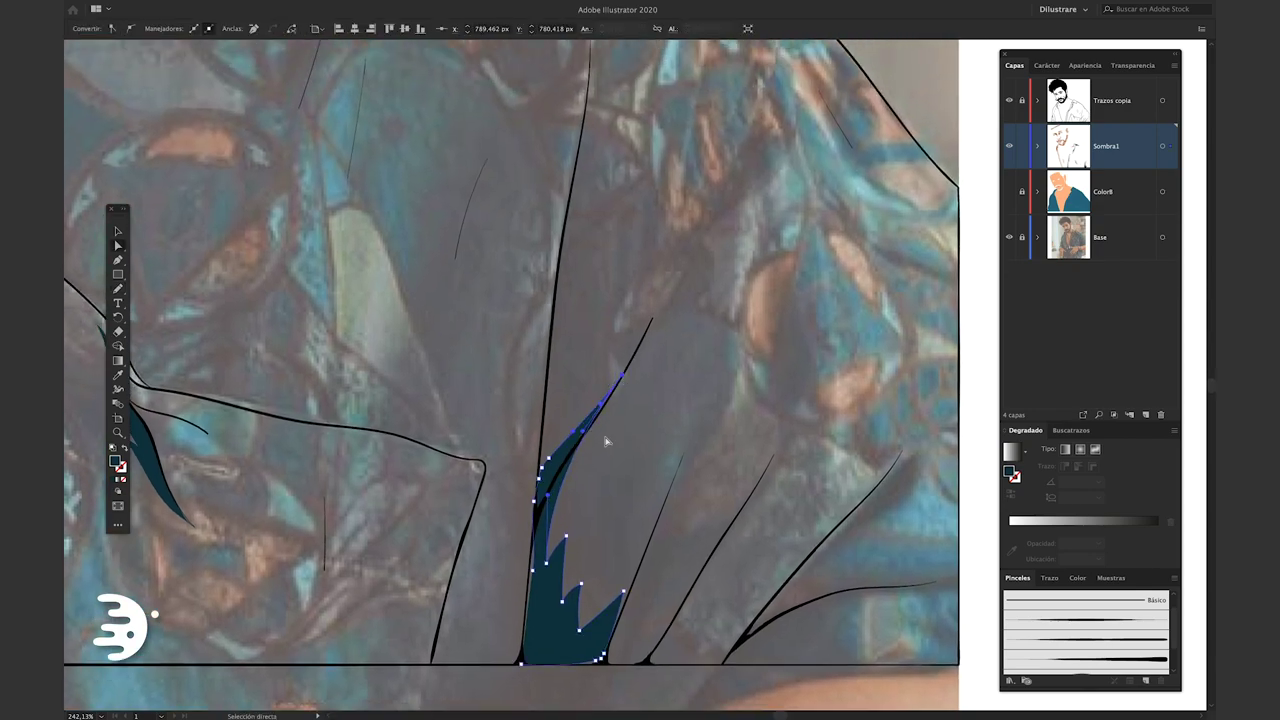
left_click(605, 441)
Redraw the hem shadow's left edge with the Pencil to widen and extend the spiky shape
key("n")
scroll(583, 424, "down", 2)
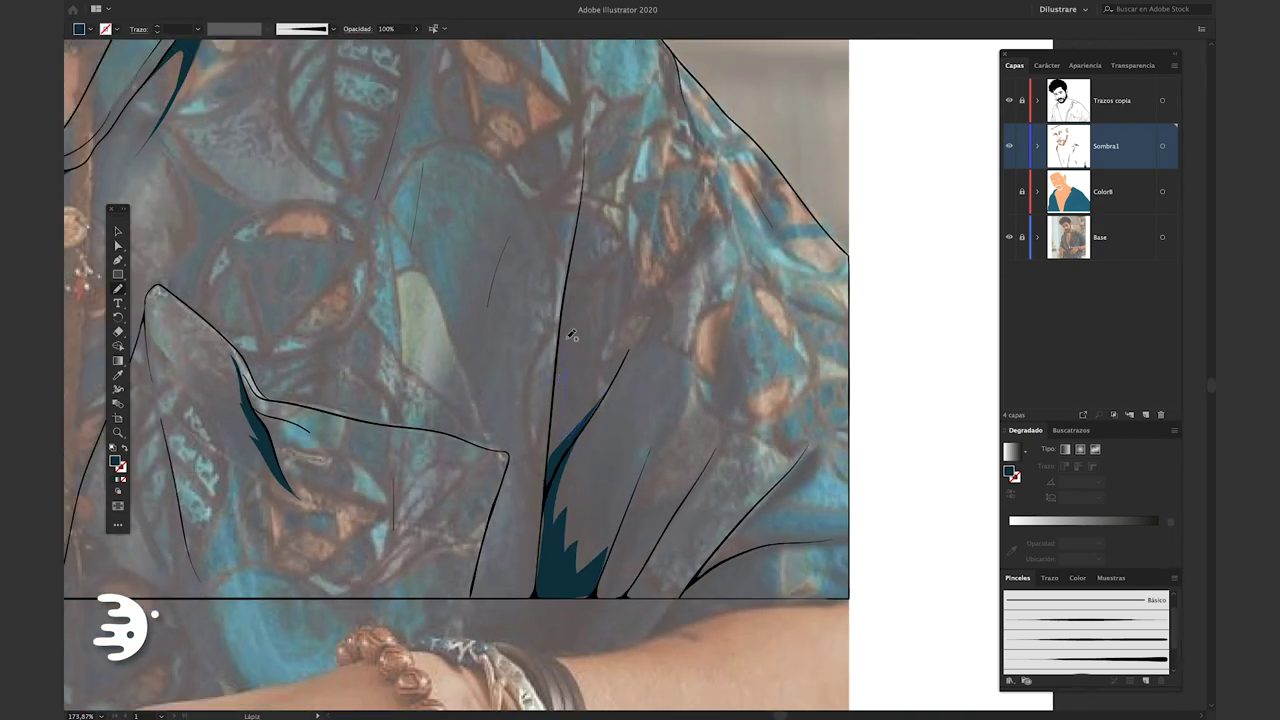
left_click_drag(583, 240, 553, 455)
scroll(553, 525, "up", 3)
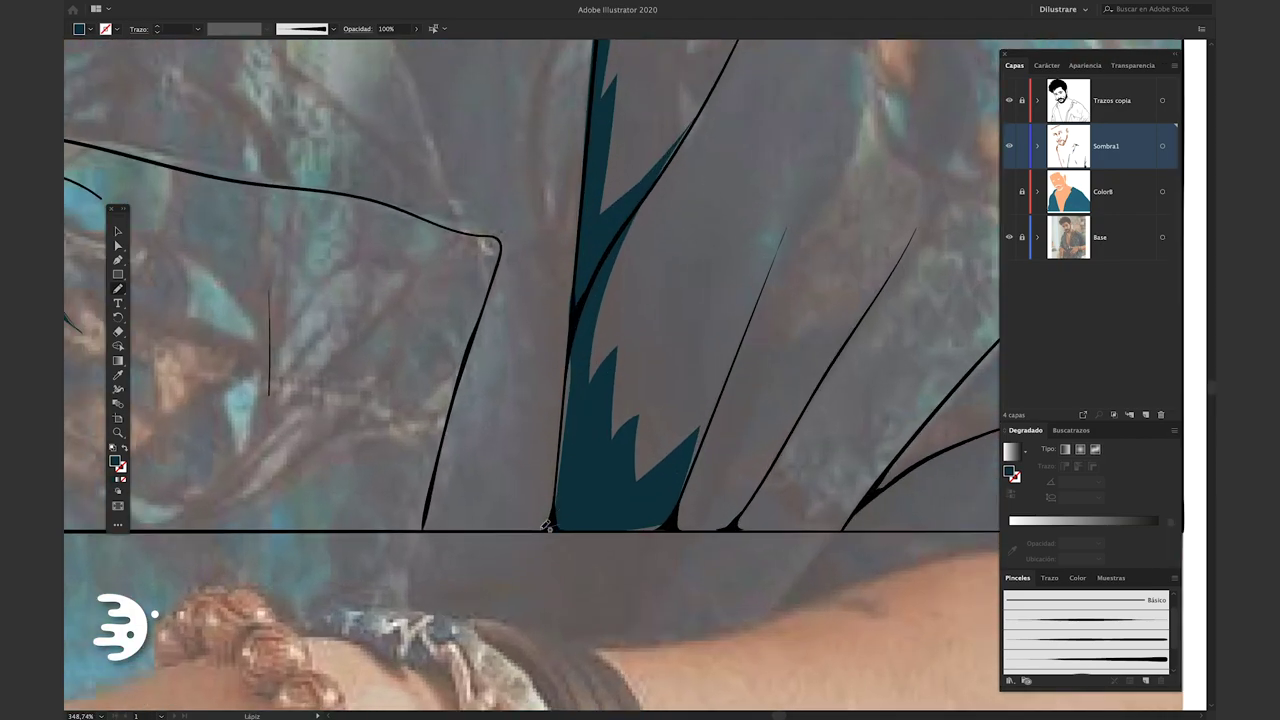
scroll(571, 471, "up", 3)
scroll(663, 528, "up", 2)
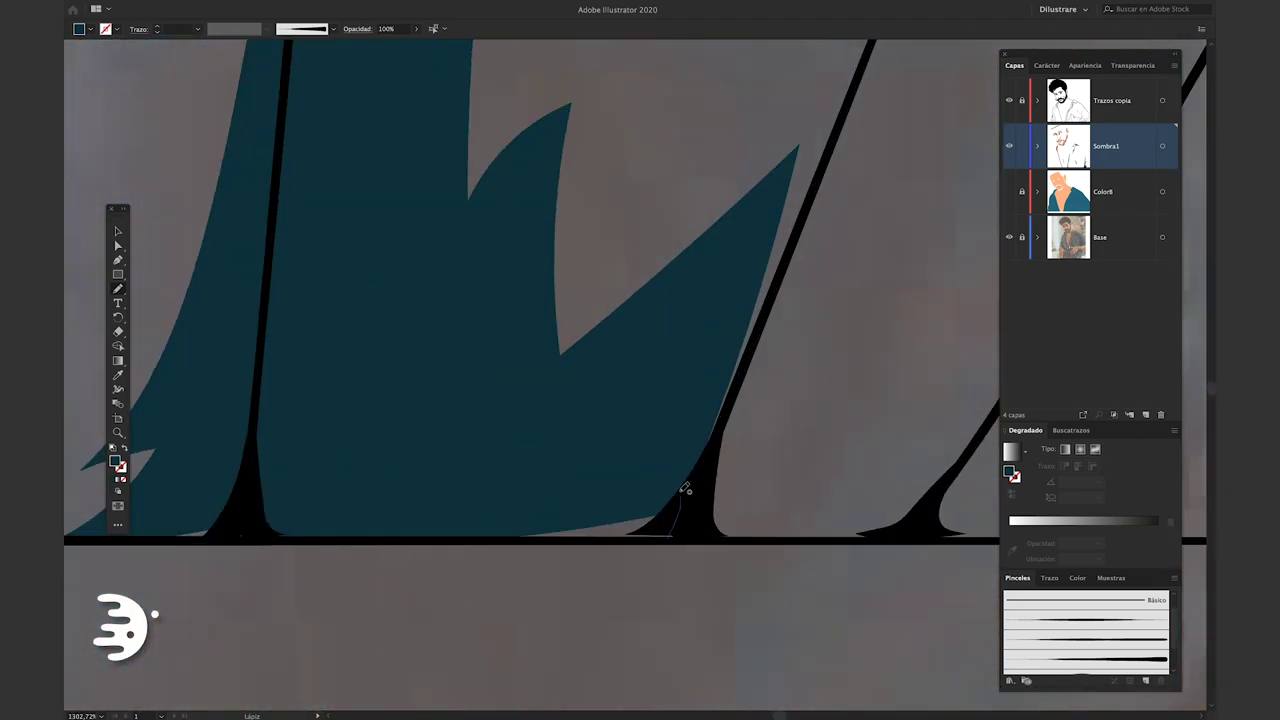
scroll(685, 488, "down", 2)
scroll(637, 506, "down", 2)
scroll(486, 506, "down", 3)
scroll(503, 335, "down", 2)
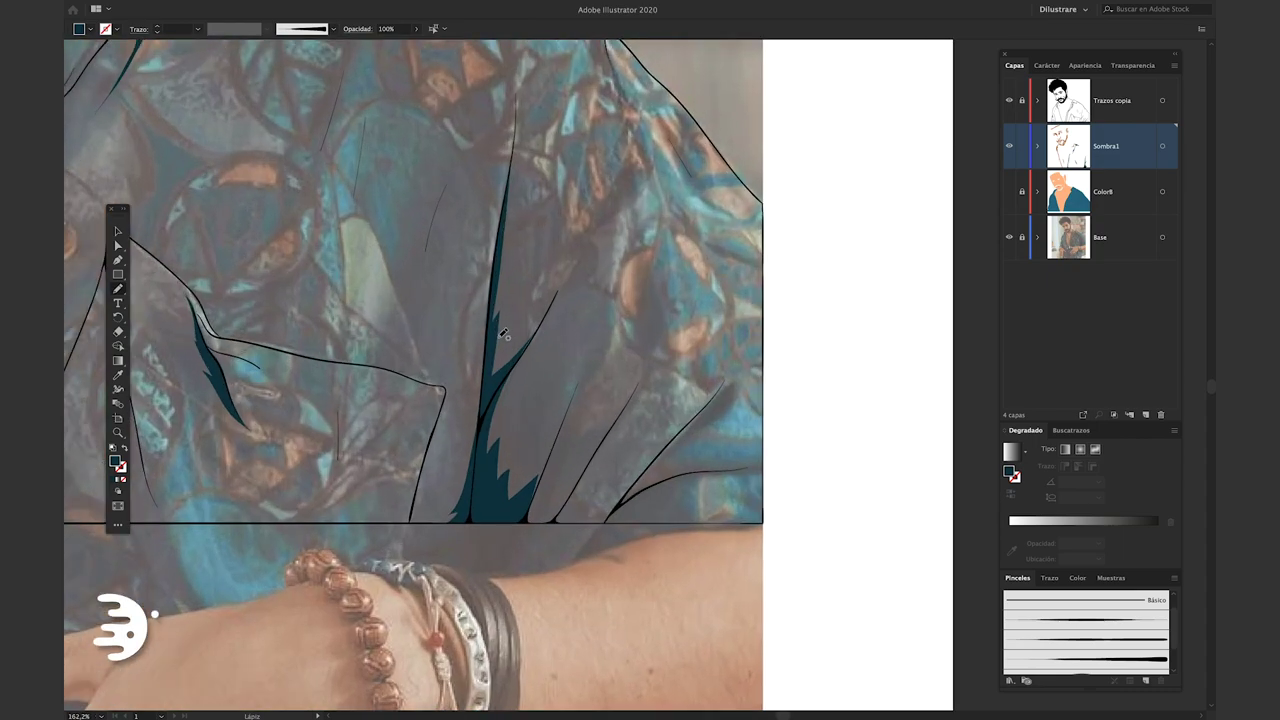
scroll(503, 335, "up", 1)
left_click_drag(469, 566, 519, 199)
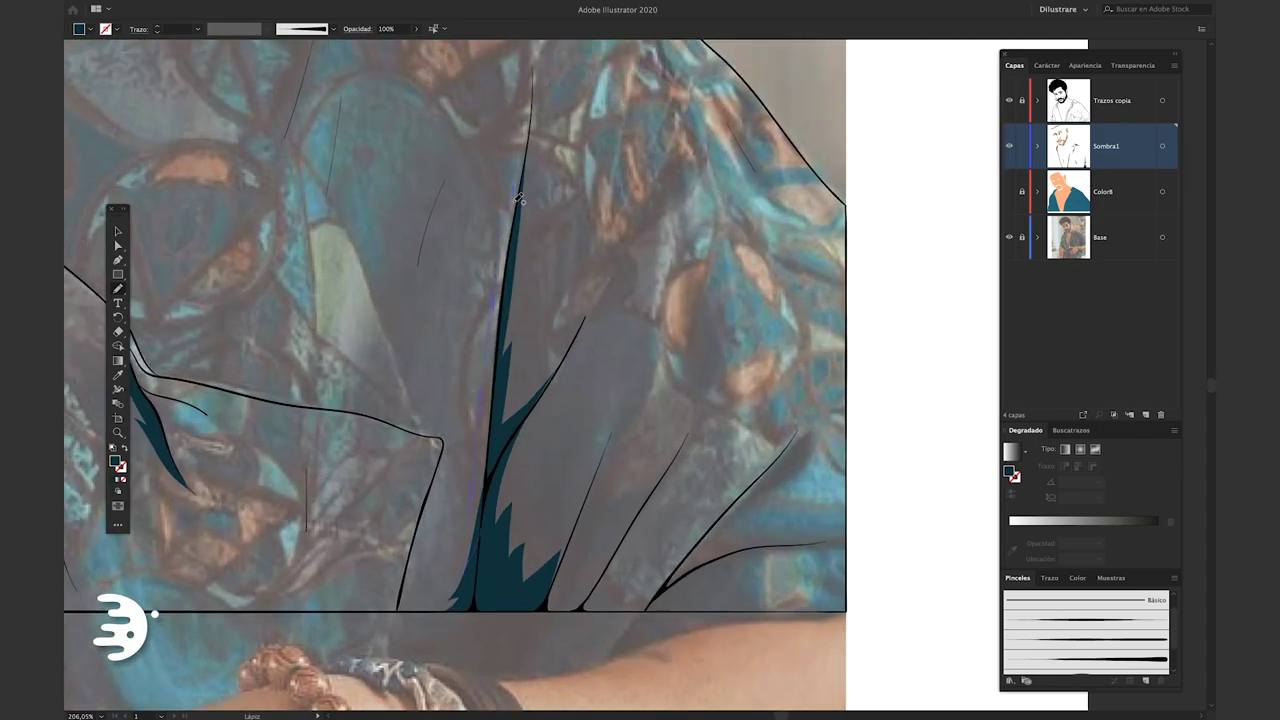
left_click_drag(512, 297, 503, 346)
scroll(503, 346, "up", 1)
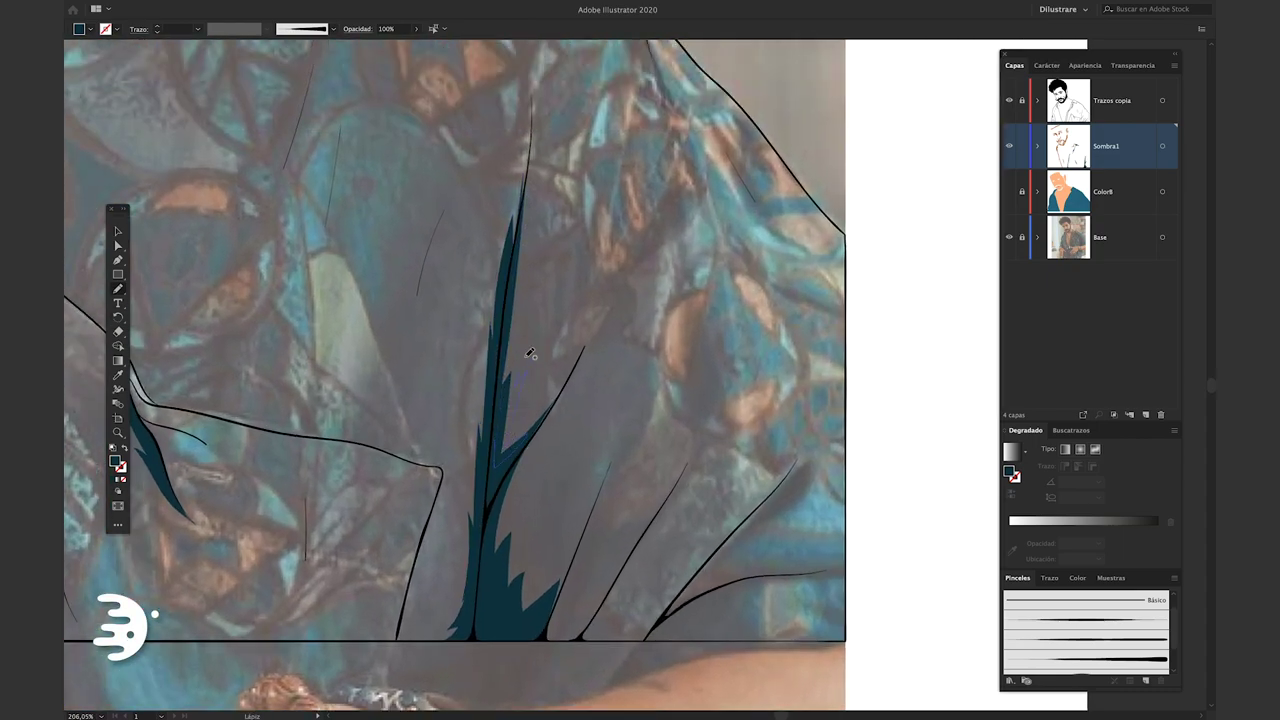
left_click_drag(524, 256, 513, 273)
scroll(455, 252, "down", 3)
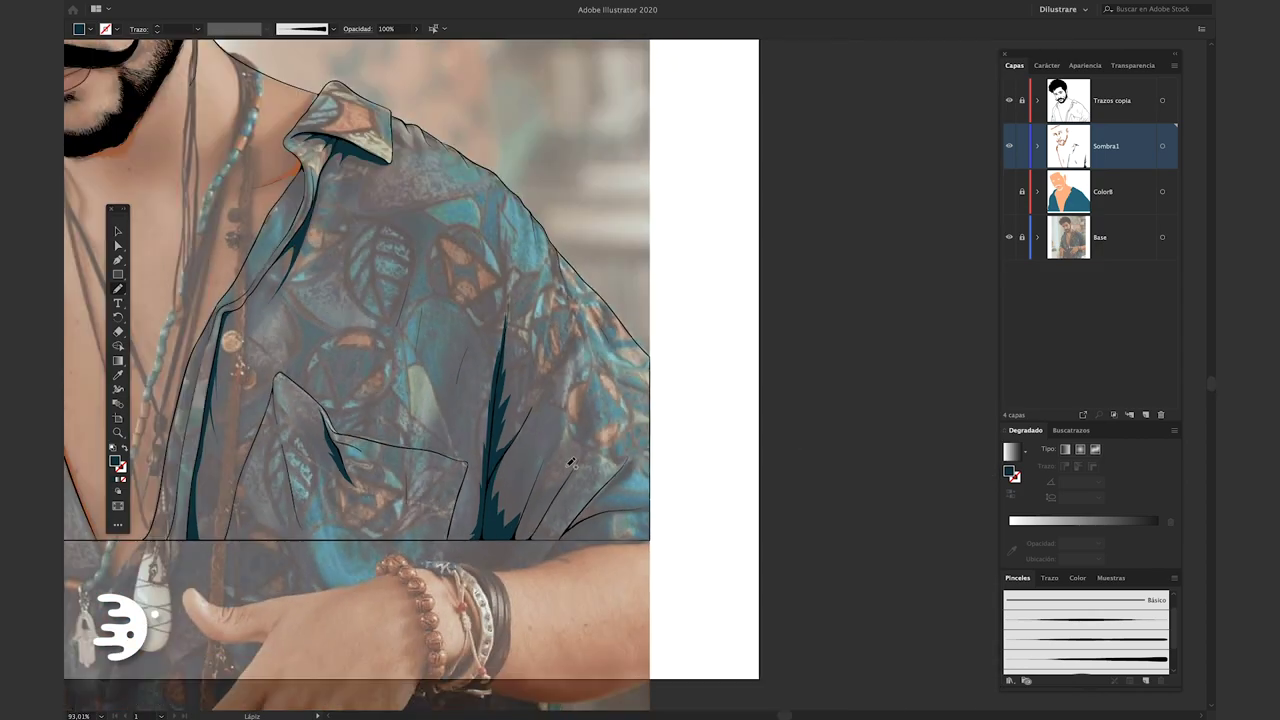
Show Color8 again and draw a dark teal shadow strip along the left shirt front edge
left_click(1009, 191)
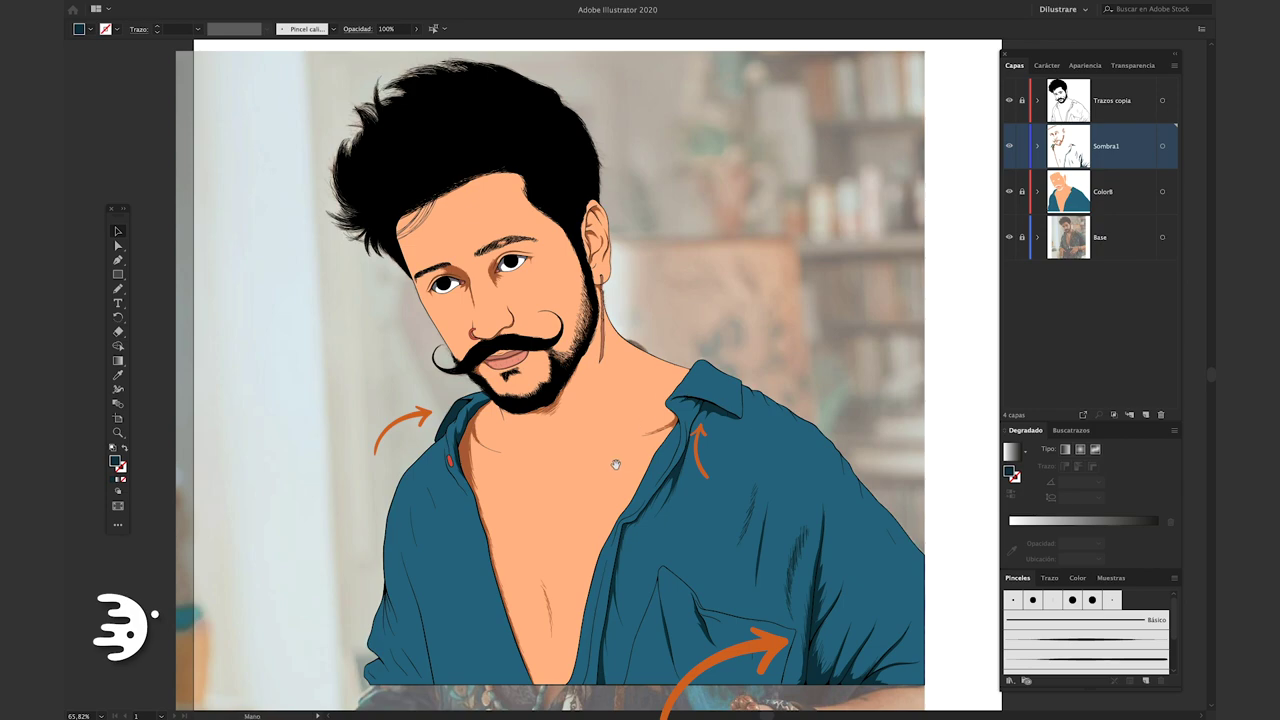
left_click_drag(613, 457, 637, 404)
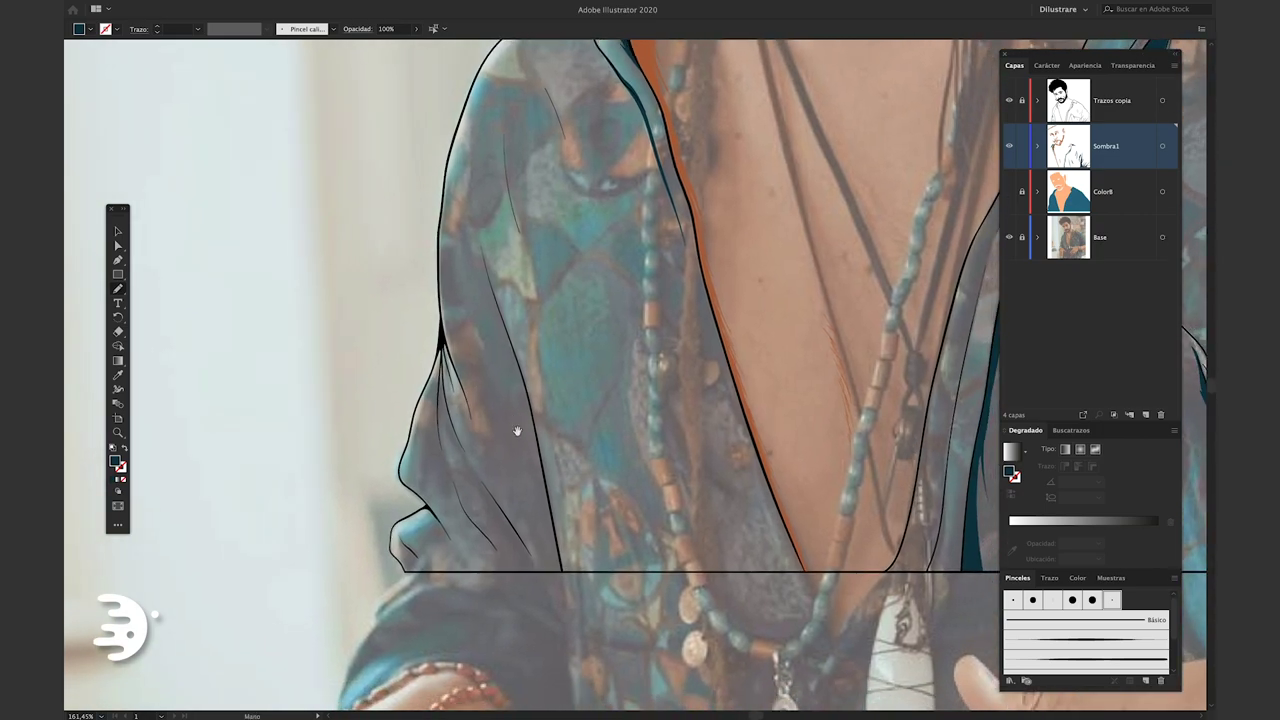
scroll(520, 440, "up", 2)
left_click_drag(535, 445, 503, 470)
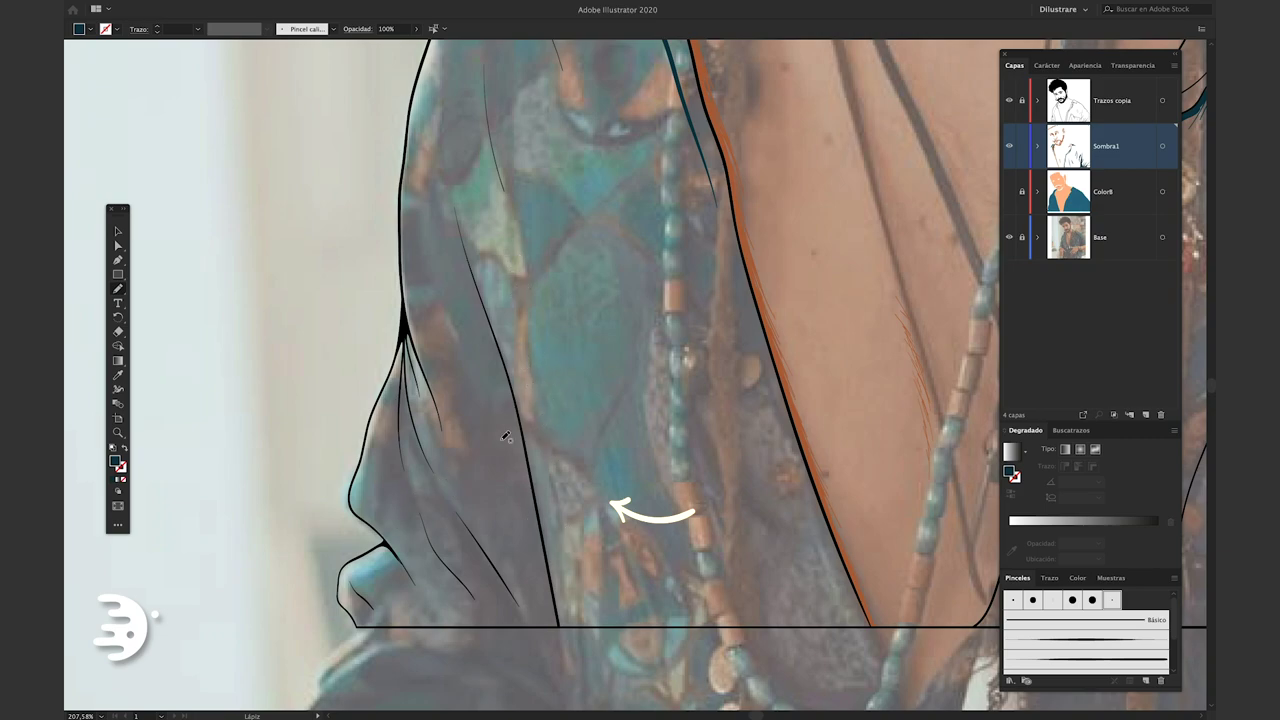
scroll(493, 549, "up", 2)
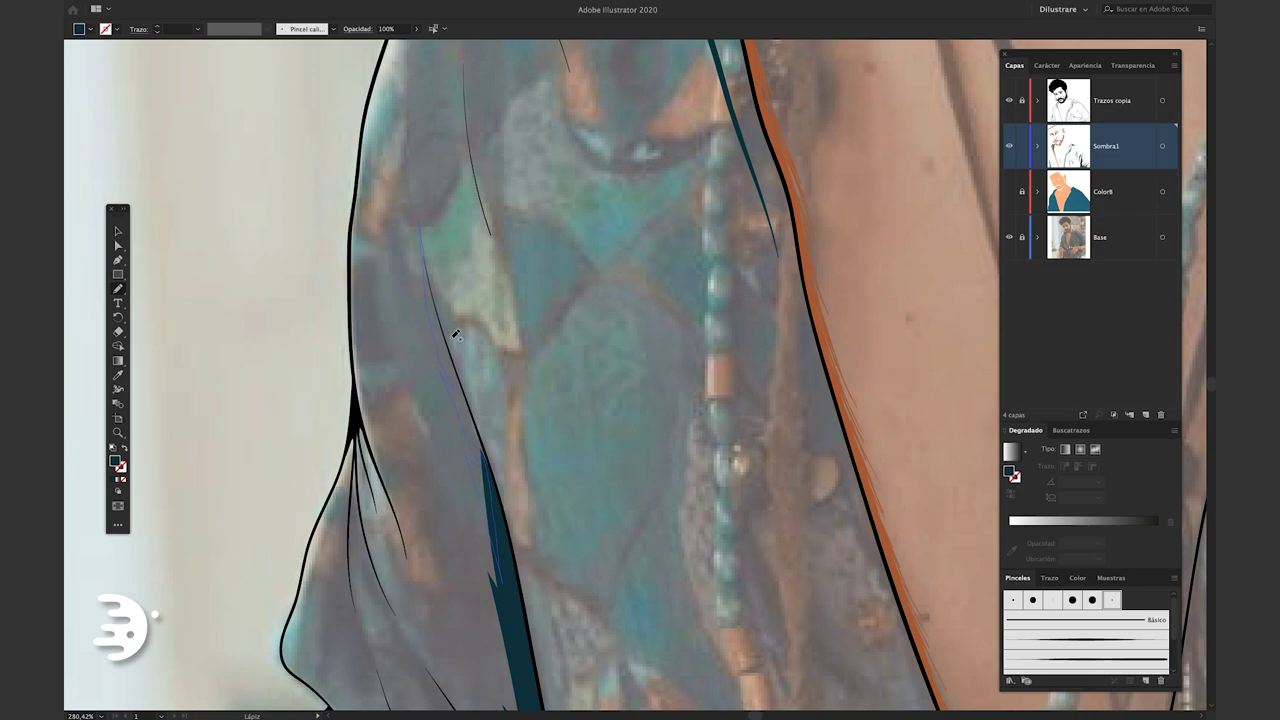
left_click_drag(480, 398, 486, 312)
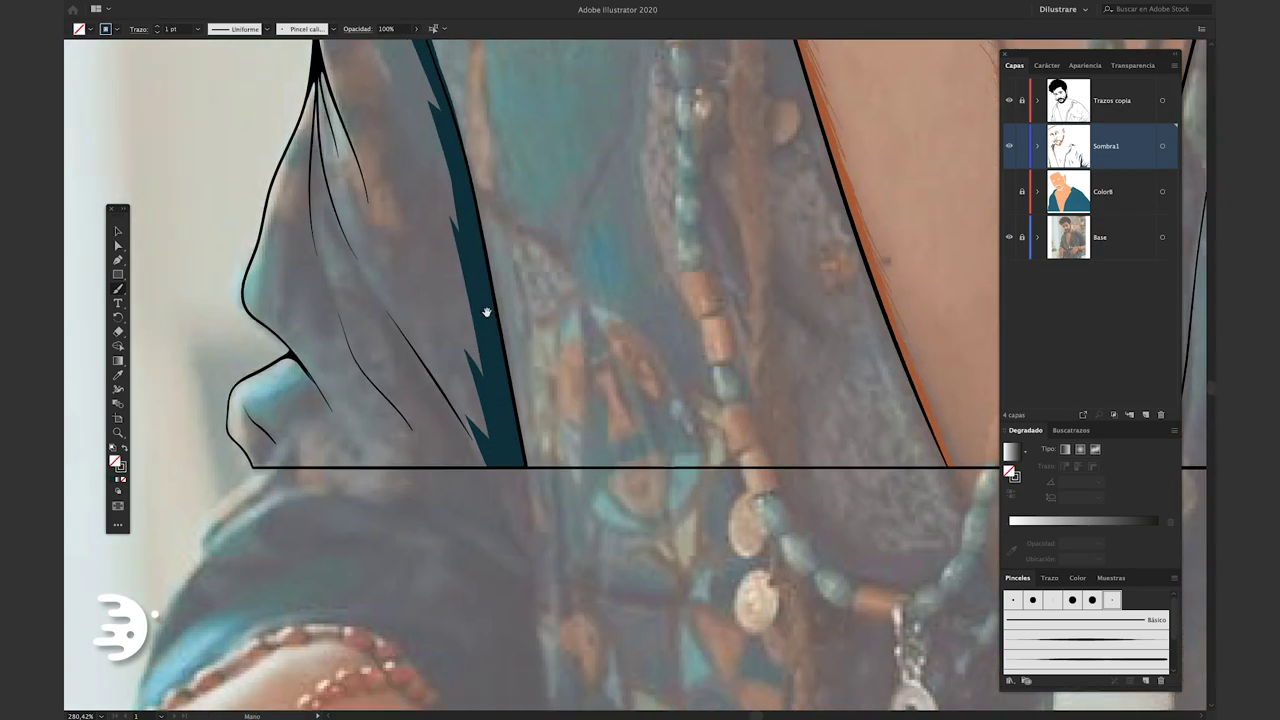
left_click_drag(392, 312, 491, 470)
scroll(480, 475, "up", 2)
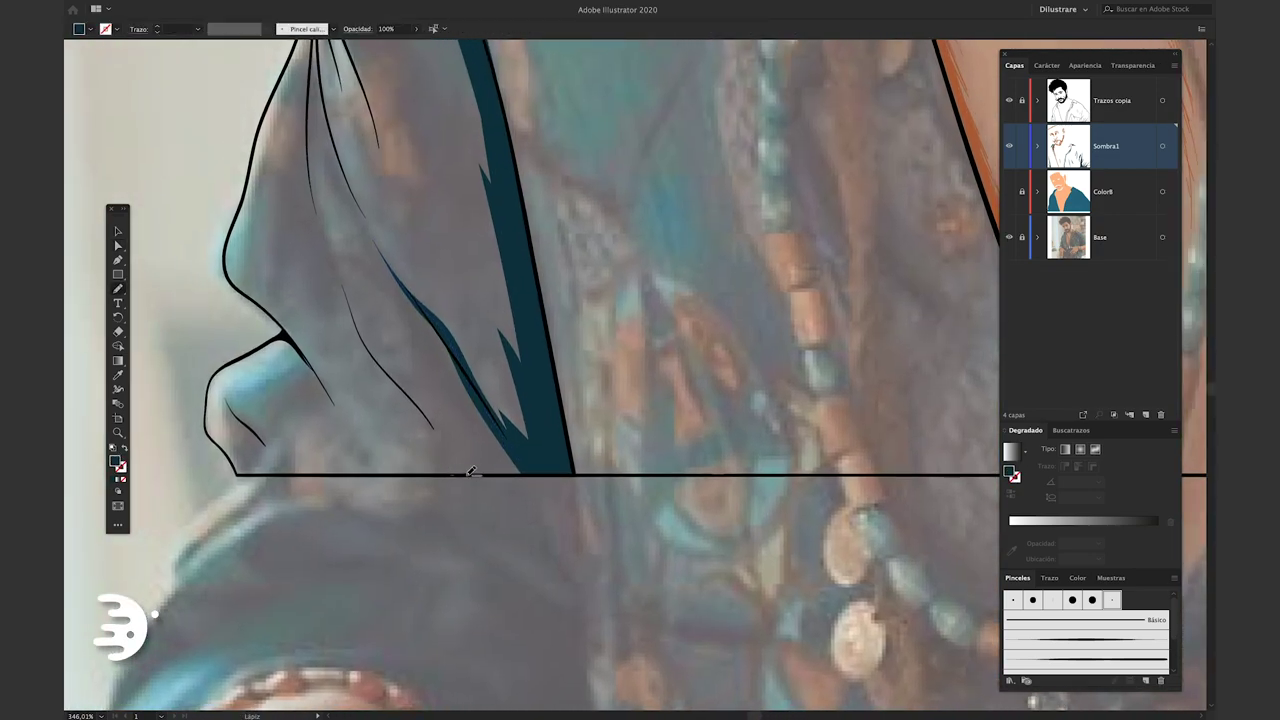
scroll(450, 460, "up", 3)
scroll(450, 460, "left", 2)
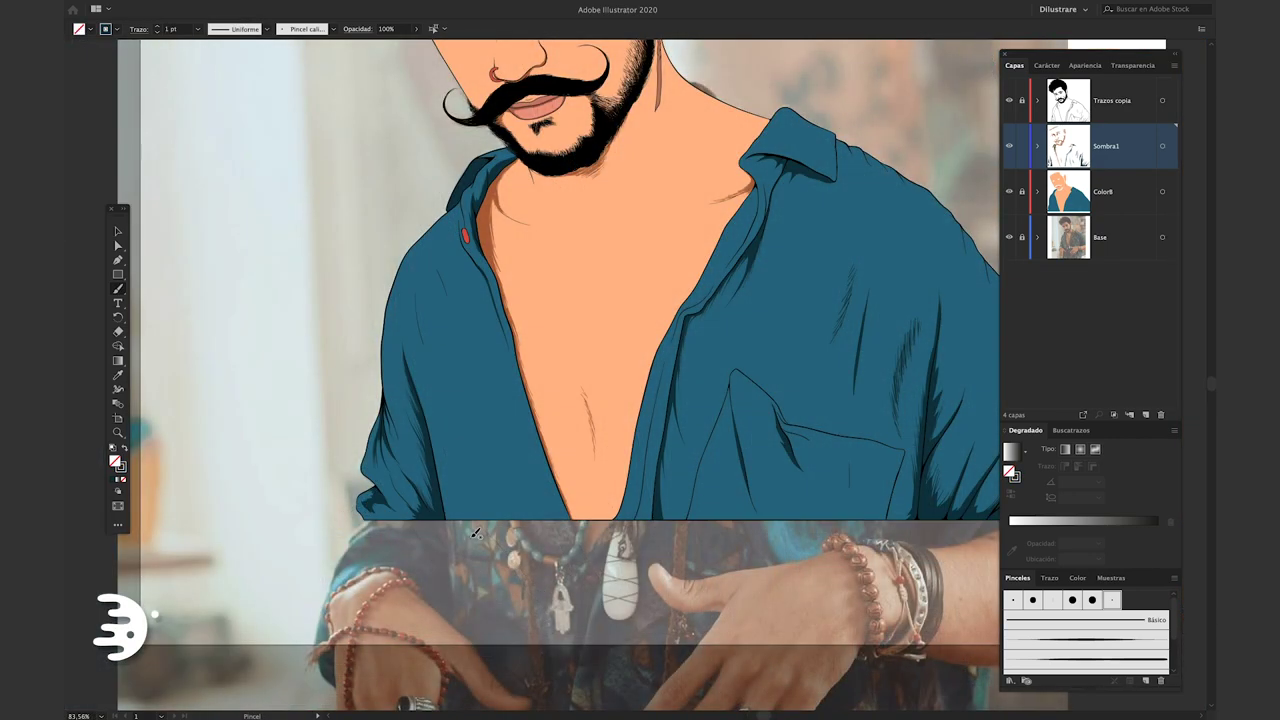
Extend the dark shadow stroke along the collar fold, then hide the Color8 fills
scroll(588, 529, "down", 2)
scroll(670, 254, "up", 1)
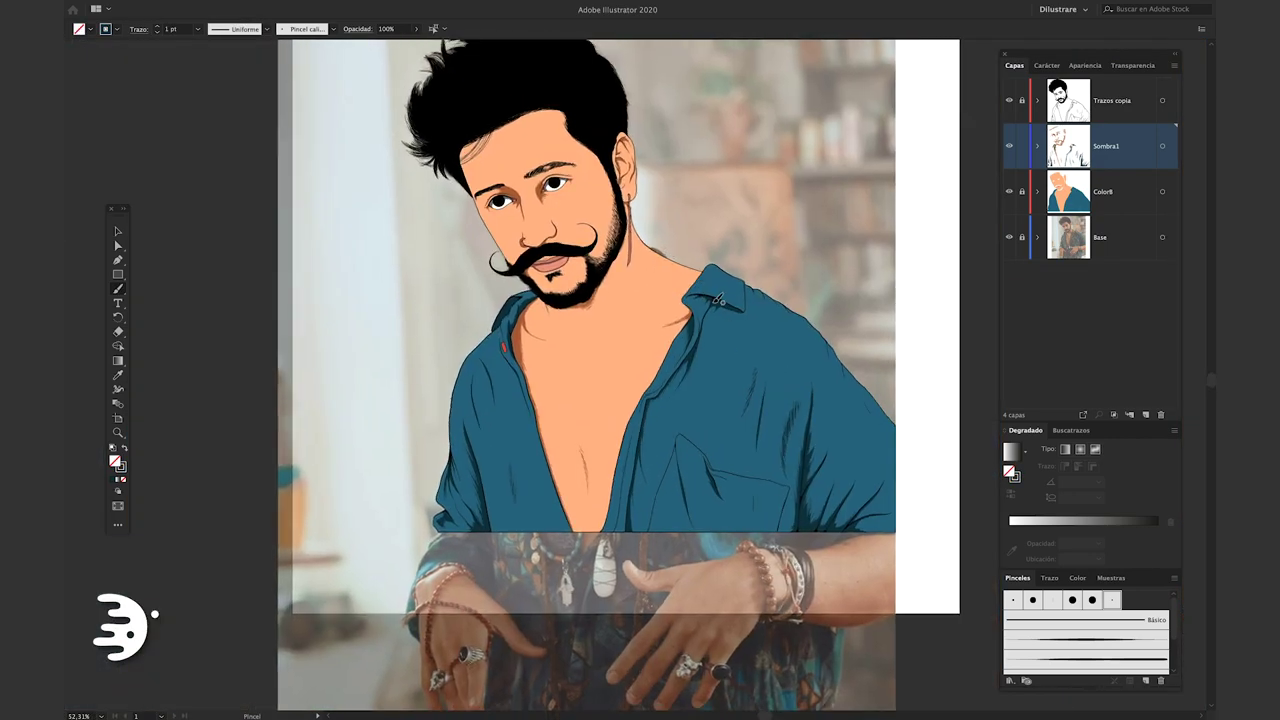
scroll(665, 275, "up", 3)
scroll(655, 320, "up", 2)
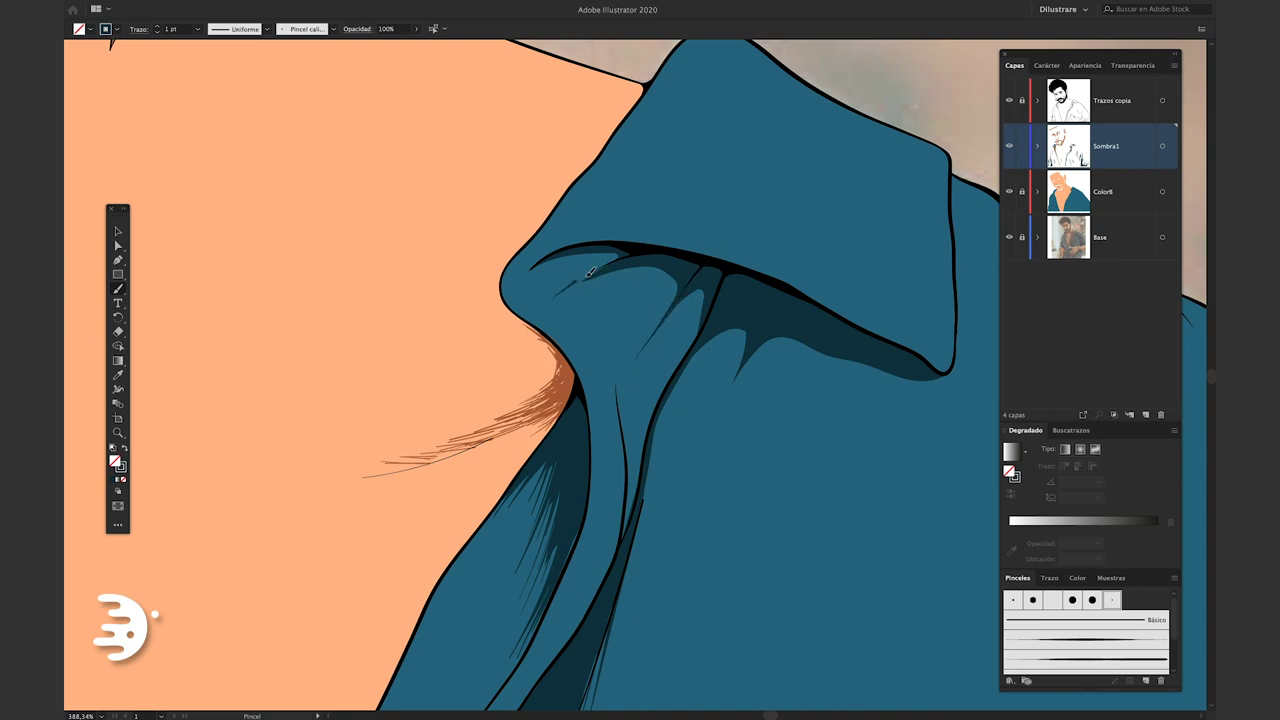
left_click_drag(589, 273, 627, 256)
scroll(737, 340, "down", 3)
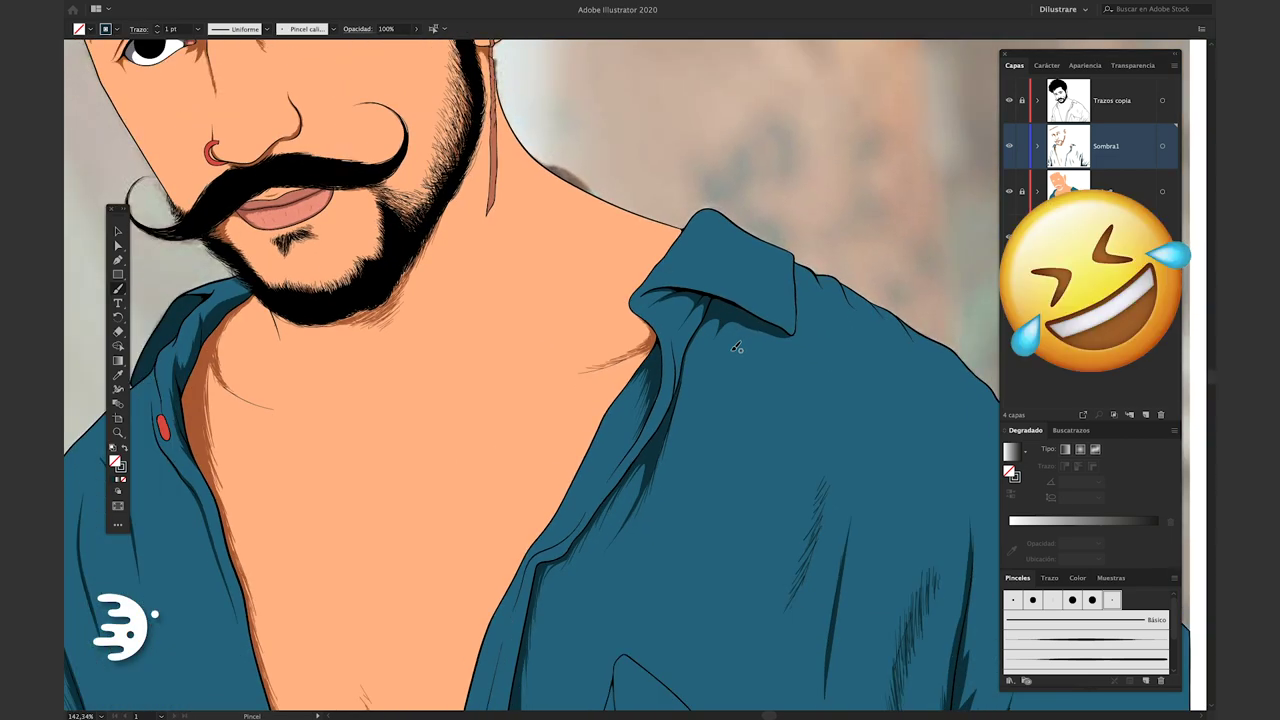
scroll(737, 347, "down", 1)
left_click(1009, 191)
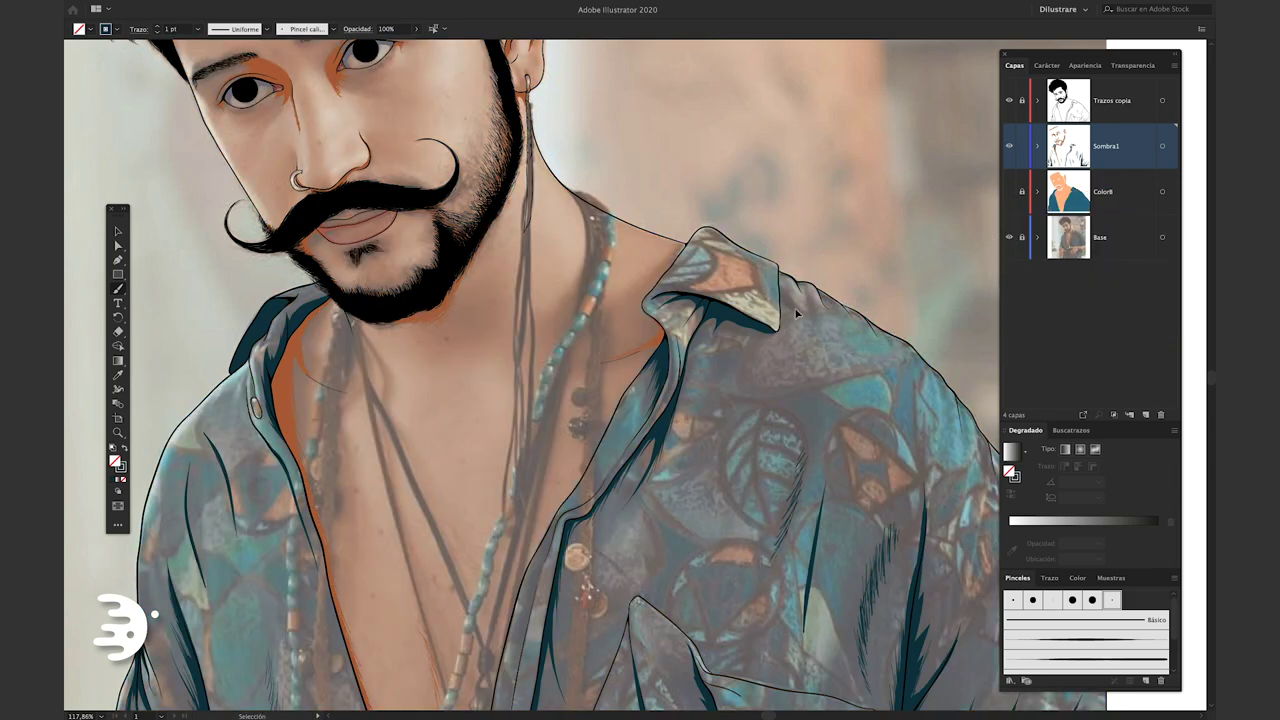
Draw thin hatch strokes along the shirt folds, then undo the stray ones
left_click_drag(887, 372, 747, 303)
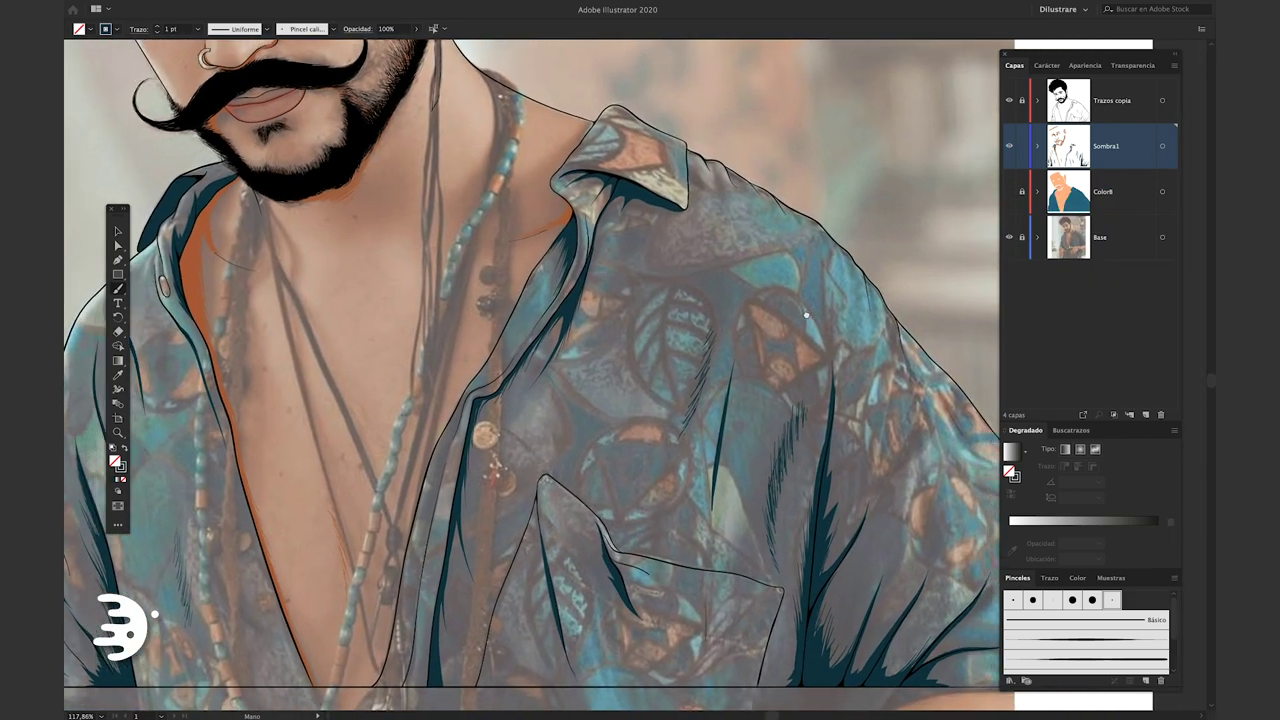
scroll(848, 414, "up", 3)
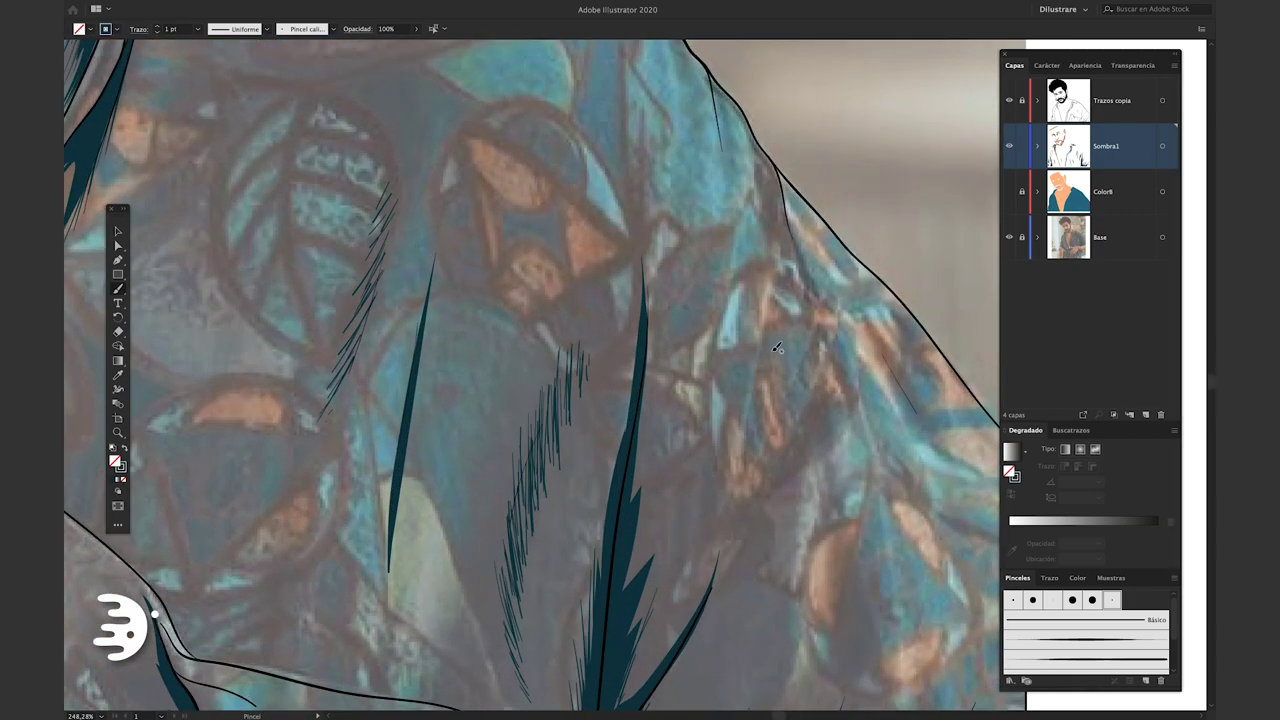
left_click_drag(776, 289, 763, 433)
mouse_move(817, 324)
left_mouse_down()
mouse_move(738, 486)
mouse_move(830, 366)
mouse_move(602, 243)
left_mouse_up()
mouse_move(619, 469)
left_mouse_down()
mouse_move(658, 238)
mouse_move(553, 436)
left_mouse_up()
key("ctrl+z")
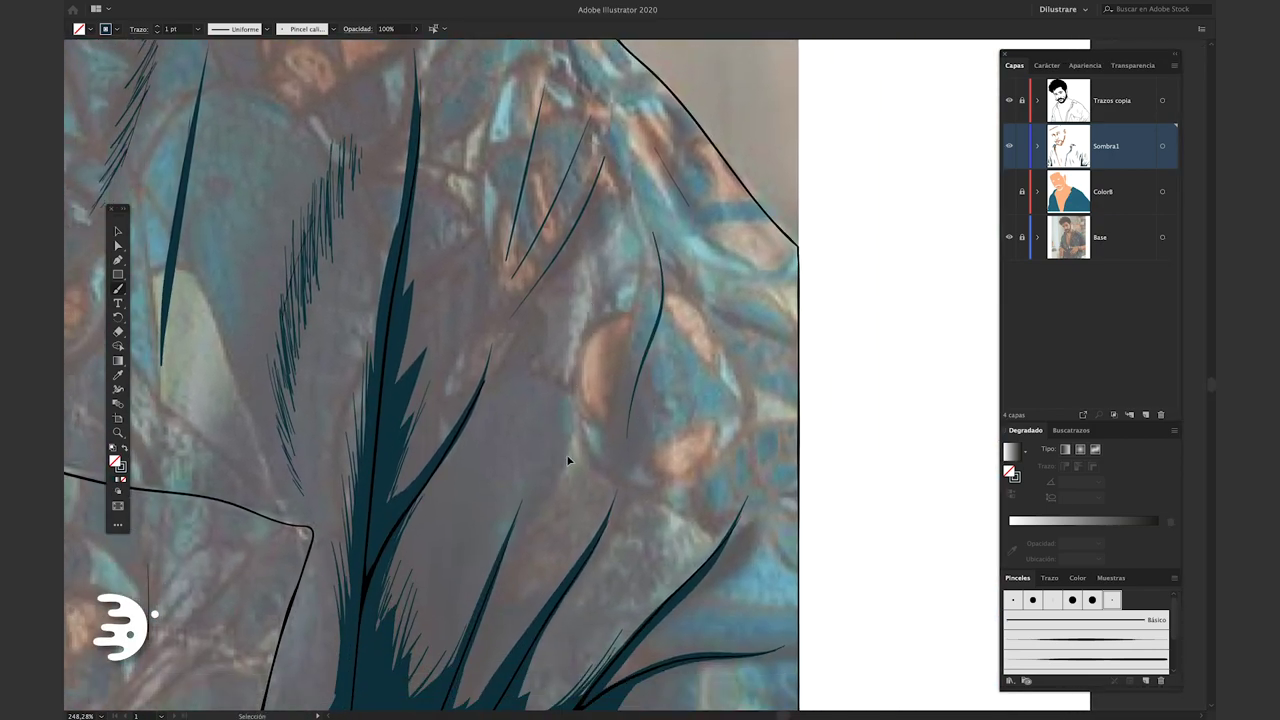
key("ctrl+z")
key("ctrl+z")
key("ctrl+z")
key("ctrl+z")
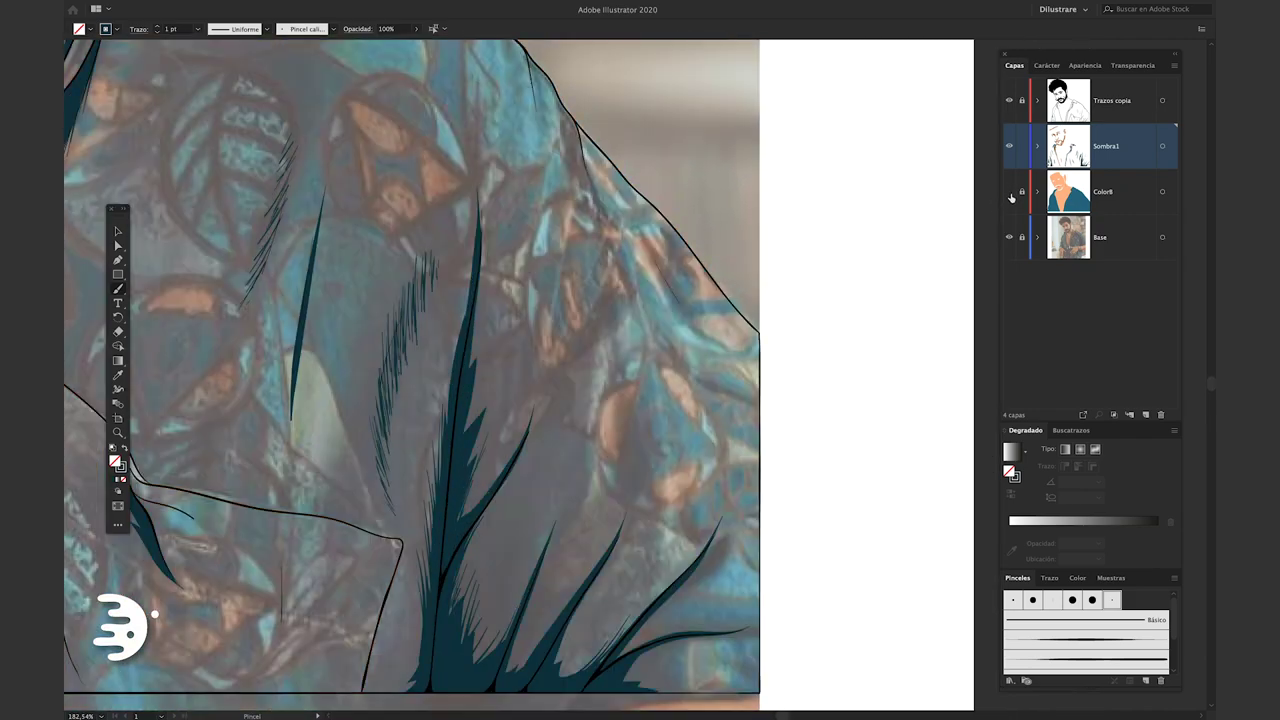
With Color8 shown, add three thin fold strokes on the shirt and hide the Base photo
left_click(1009, 191)
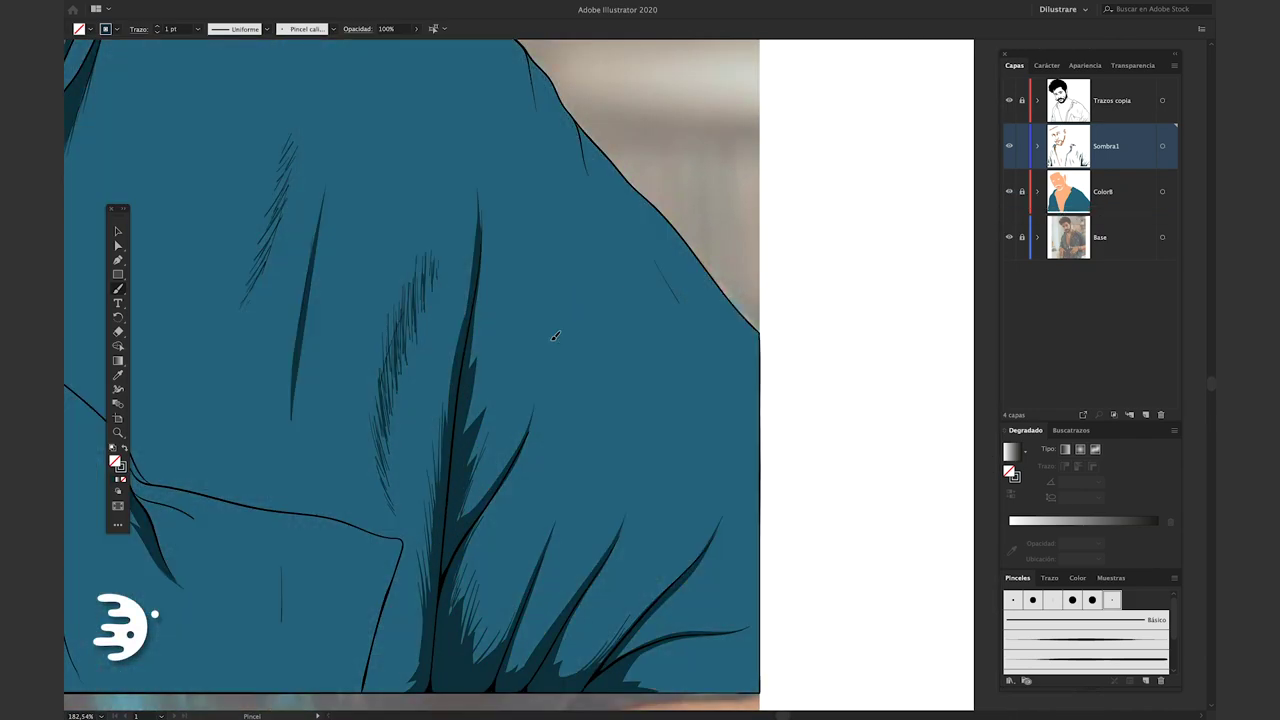
left_click_drag(587, 252, 552, 364)
left_click_drag(648, 462, 657, 332)
left_click_drag(727, 392, 746, 458)
key("ctrl+0")
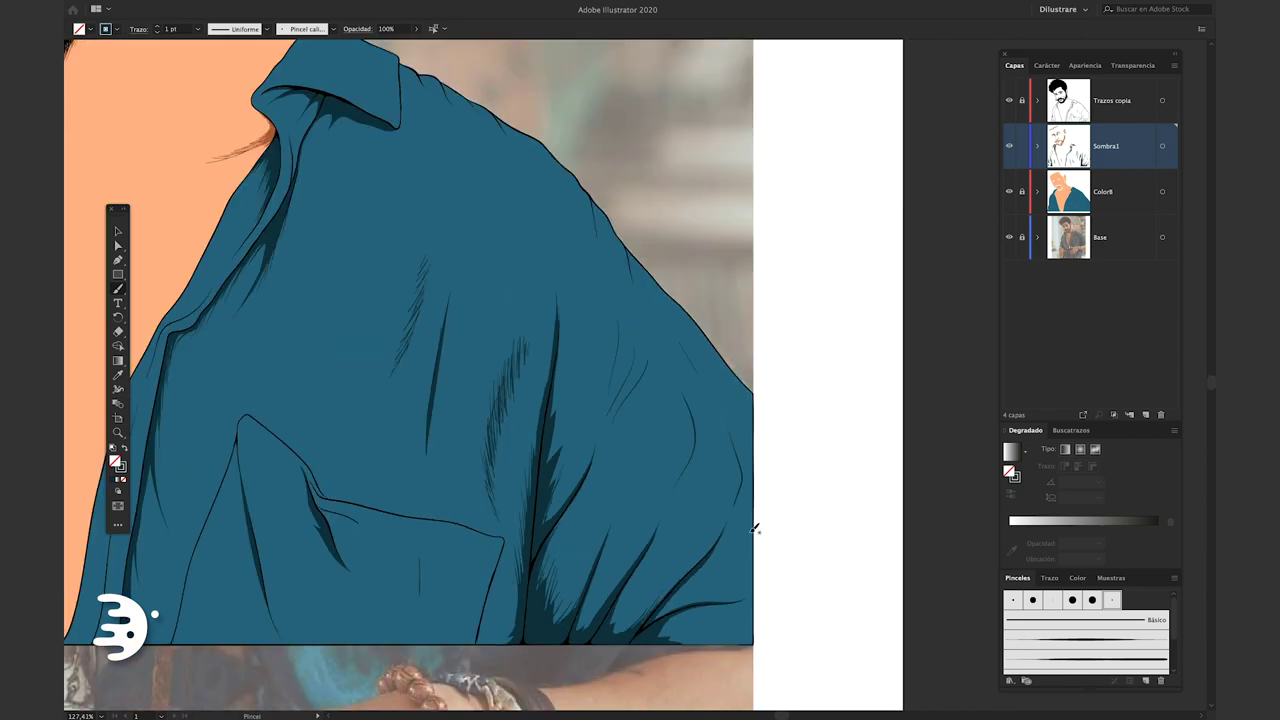
left_click(1009, 237)
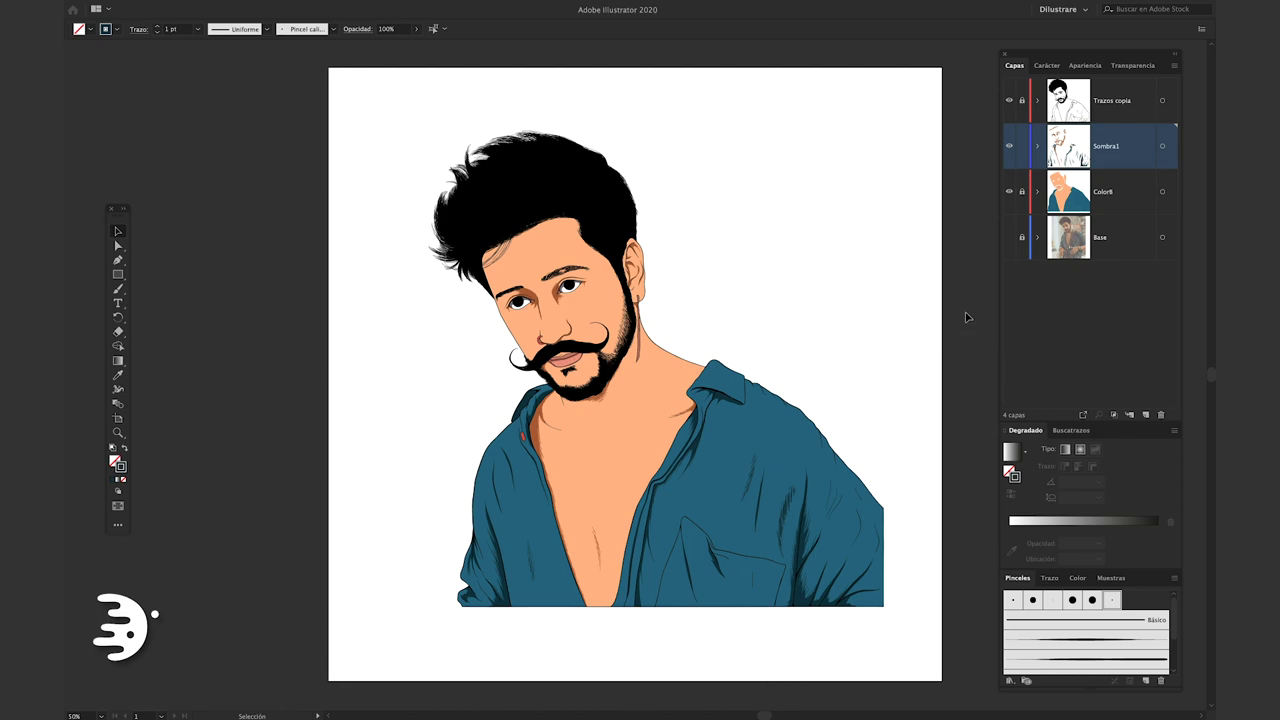
Create a new layer named Sombra2 directly above Color8
left_click(1131, 190)
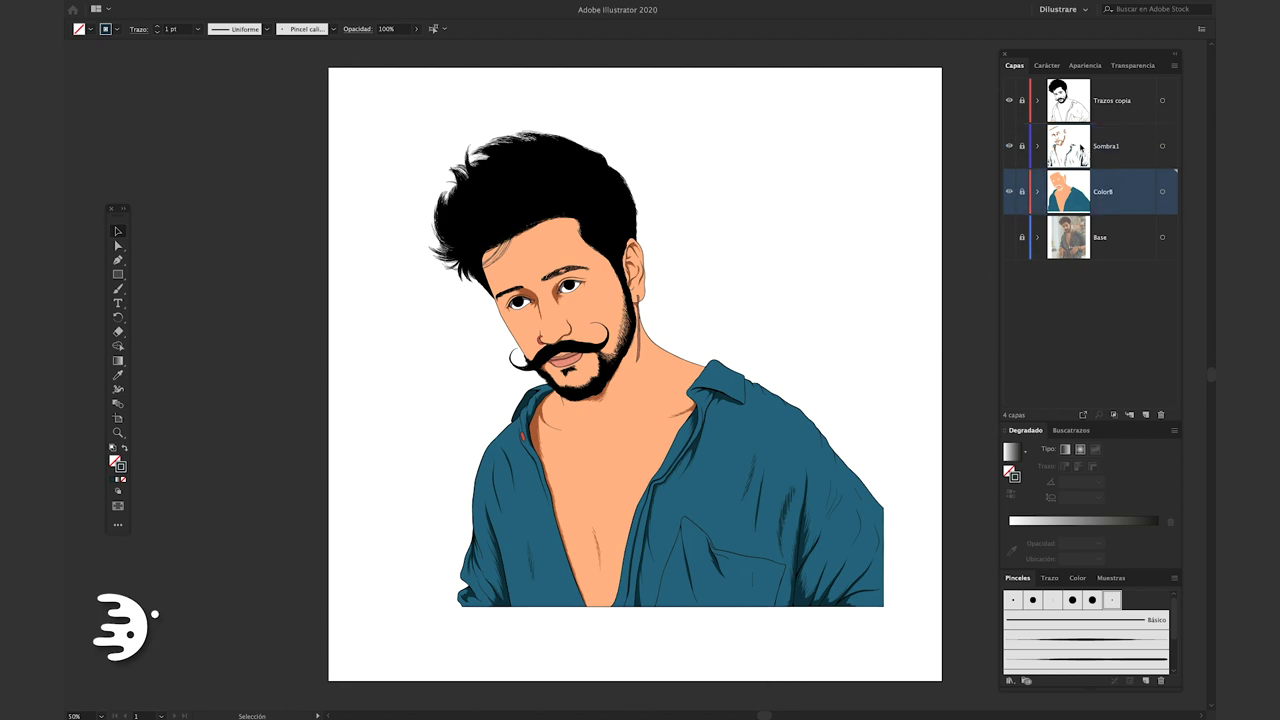
left_click(1146, 413)
double_click(1104, 192)
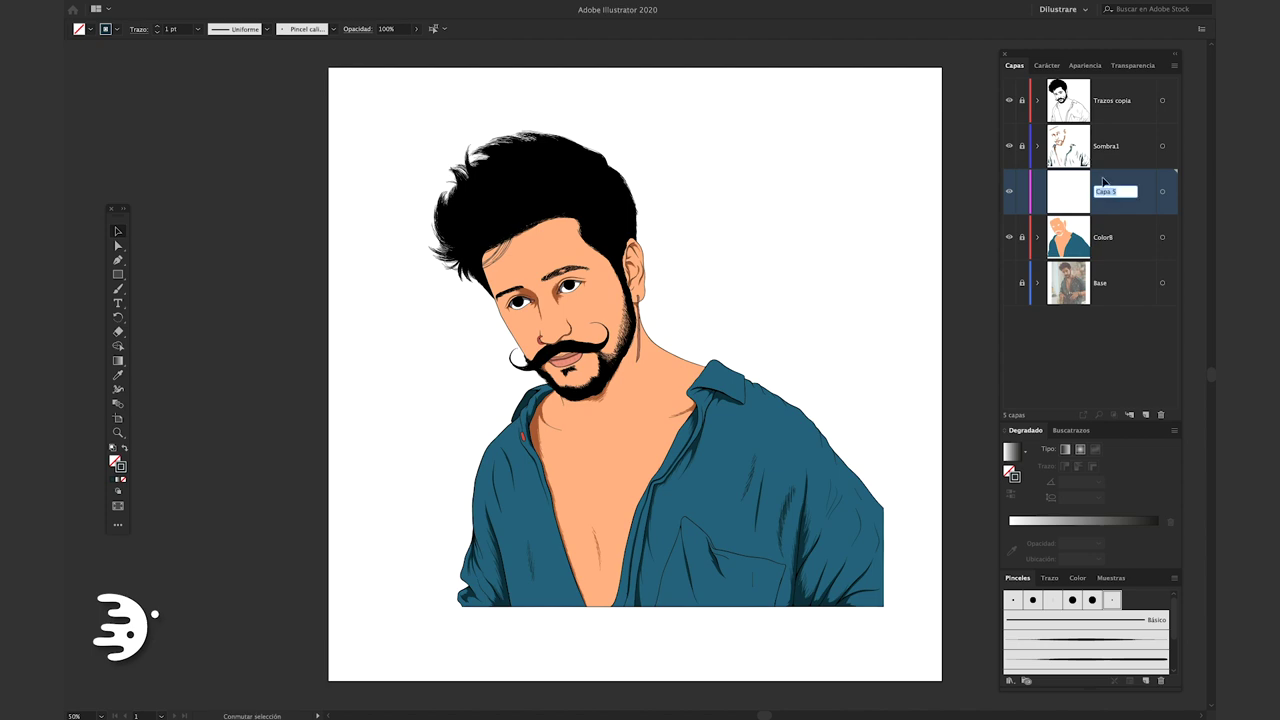
type("Sombra")
type("2")
key("Return")
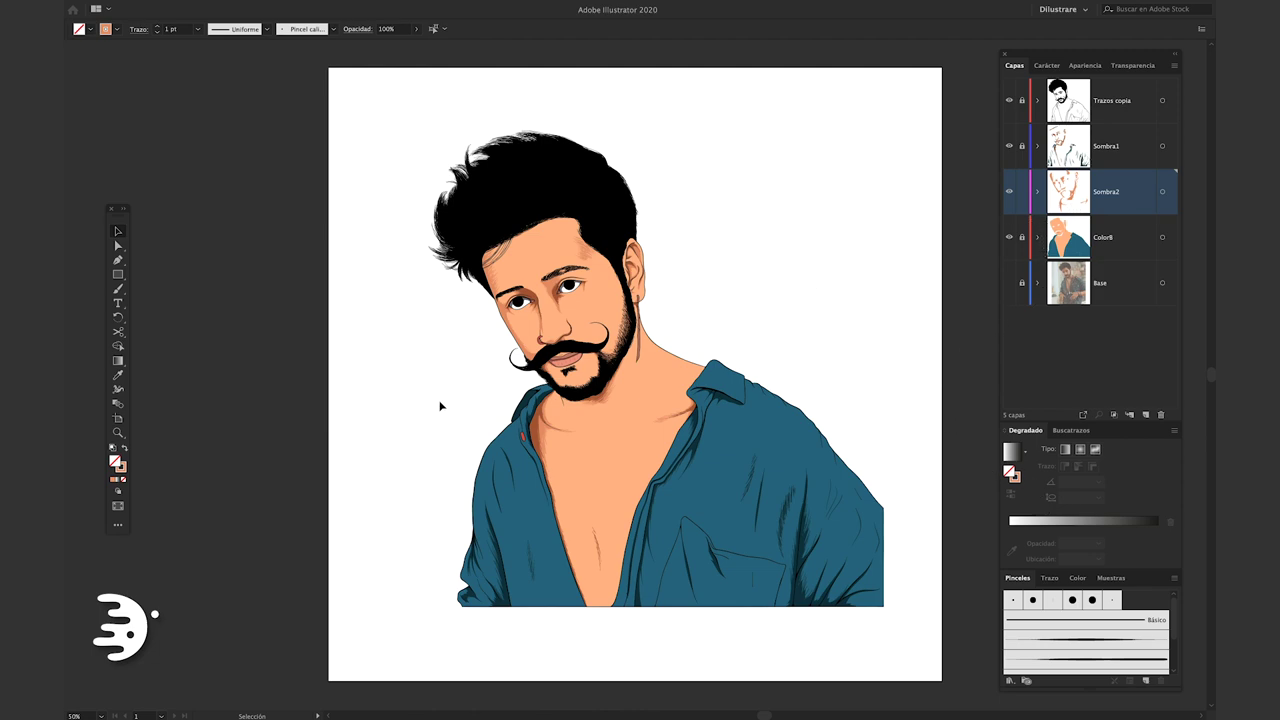
Sample the shirt's teal with the Eyedropper and darken it in the Color Picker
key("i")
left_click(518, 504)
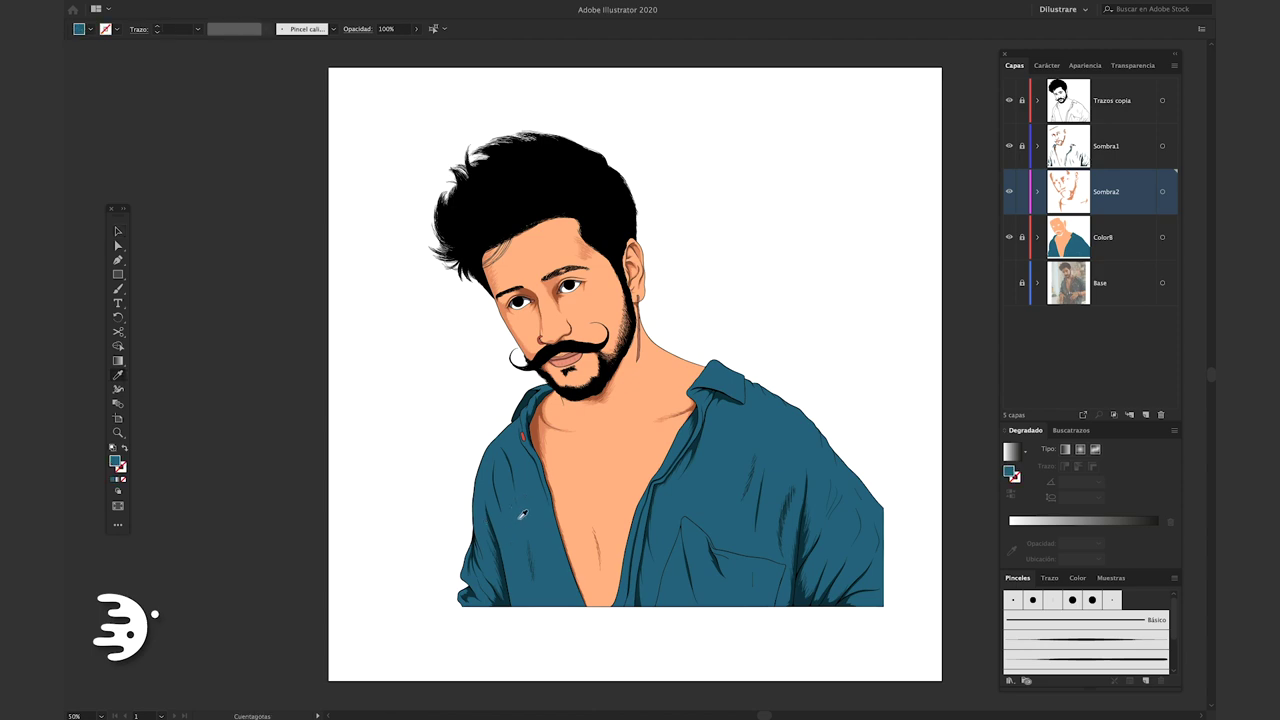
key("n")
double_click(115, 461)
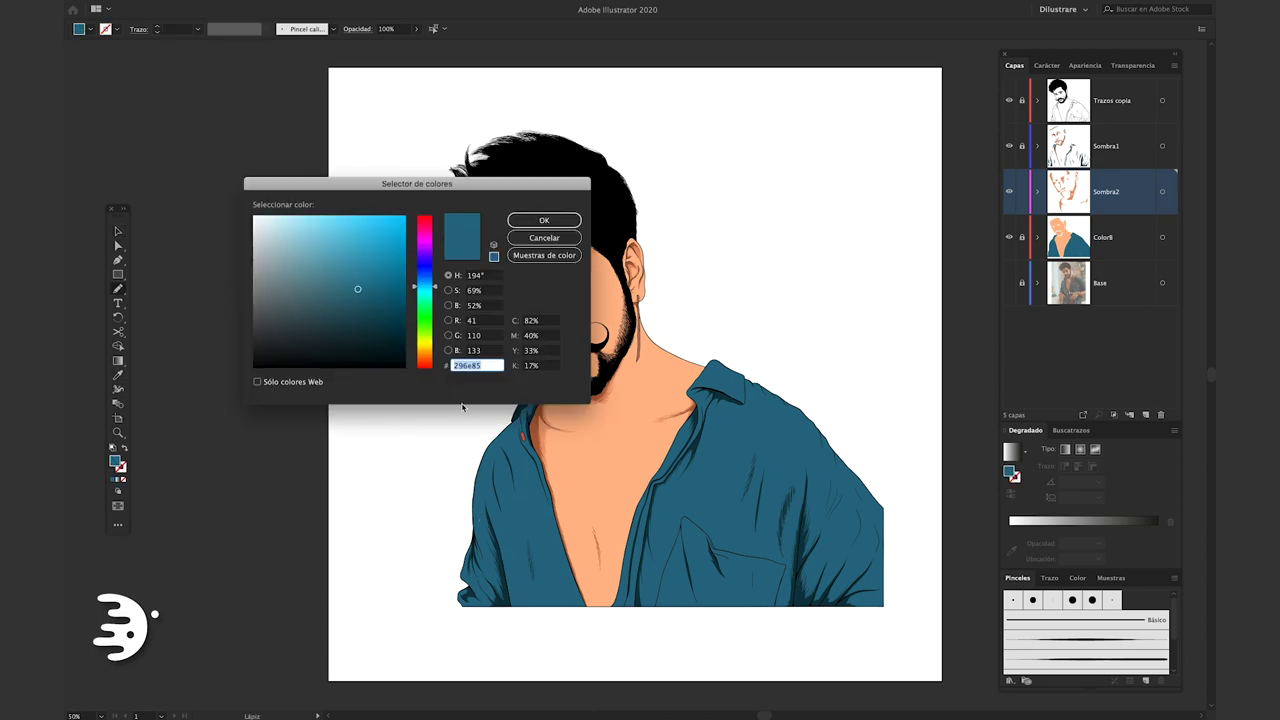
left_click_drag(372, 326, 366, 303)
left_click(544, 220)
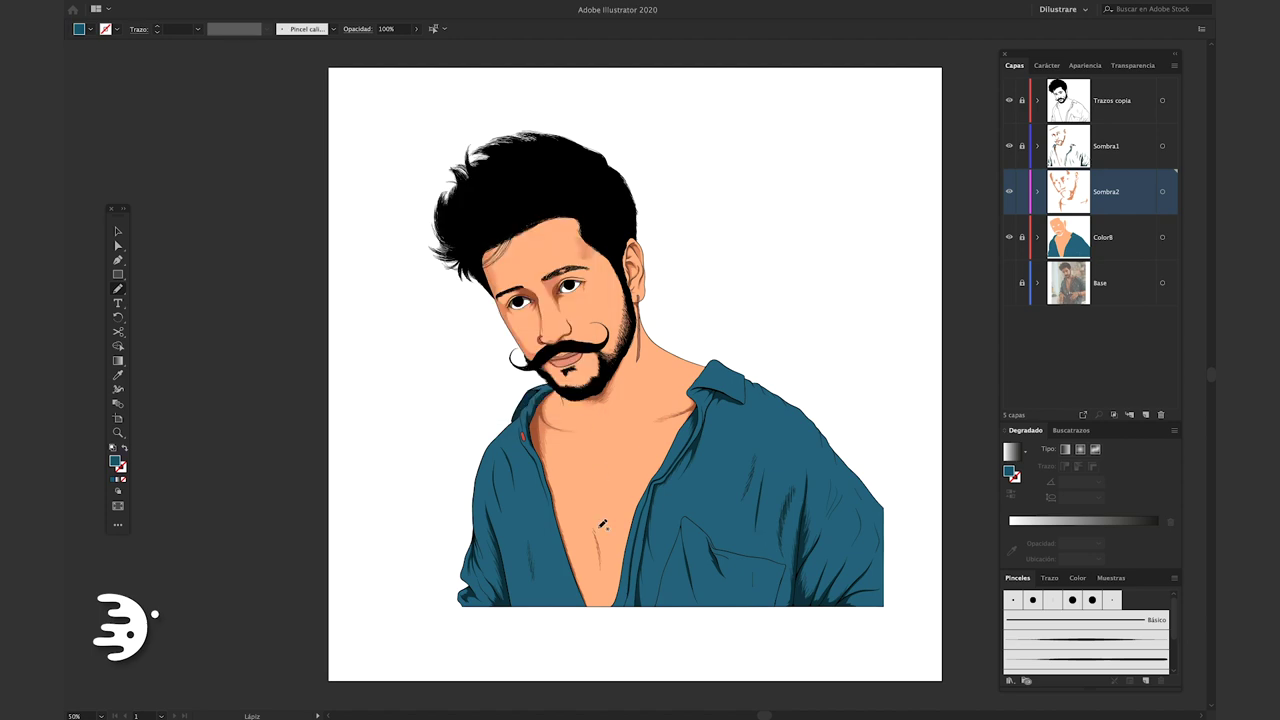
Draw Pencil shadow shapes along the main shirt fold and the shirt's front edge
scroll(602, 524, "up", 3)
scroll(602, 524, "up", 3)
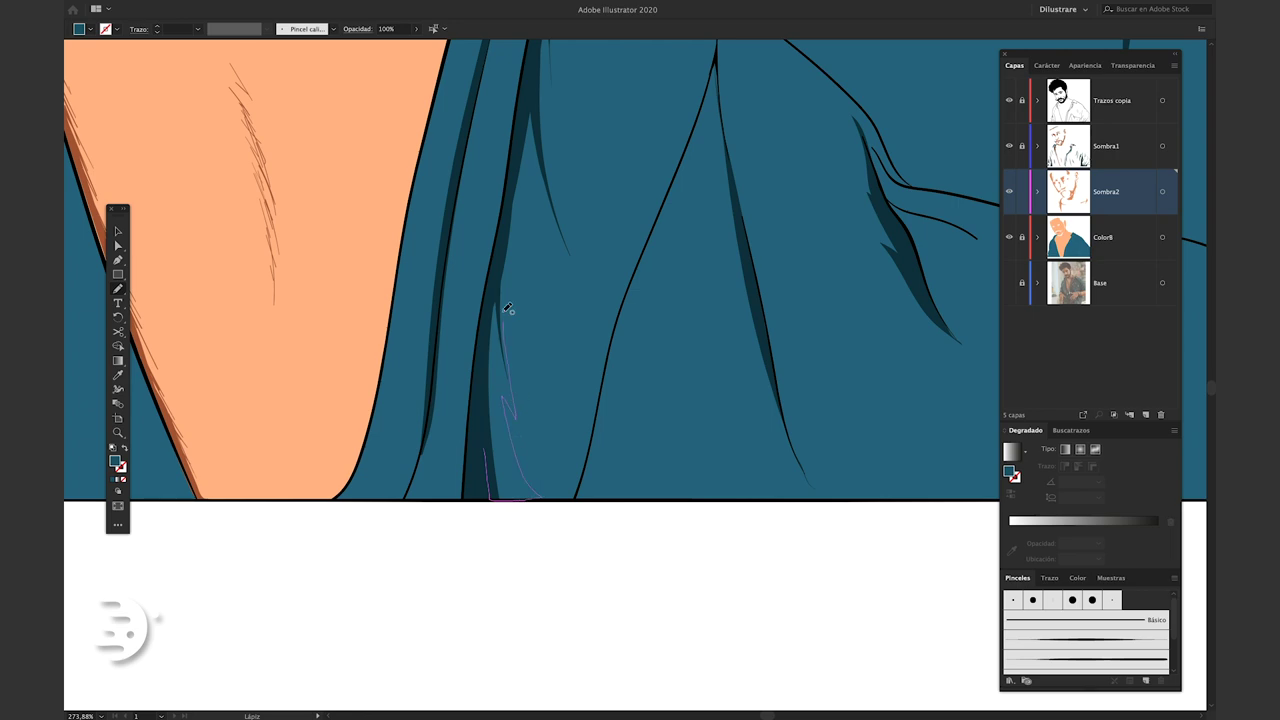
left_click_drag(546, 494, 490, 345)
mouse_move(484, 307)
left_mouse_down()
mouse_move(479, 427)
mouse_move(565, 373)
mouse_move(541, 210)
left_mouse_up()
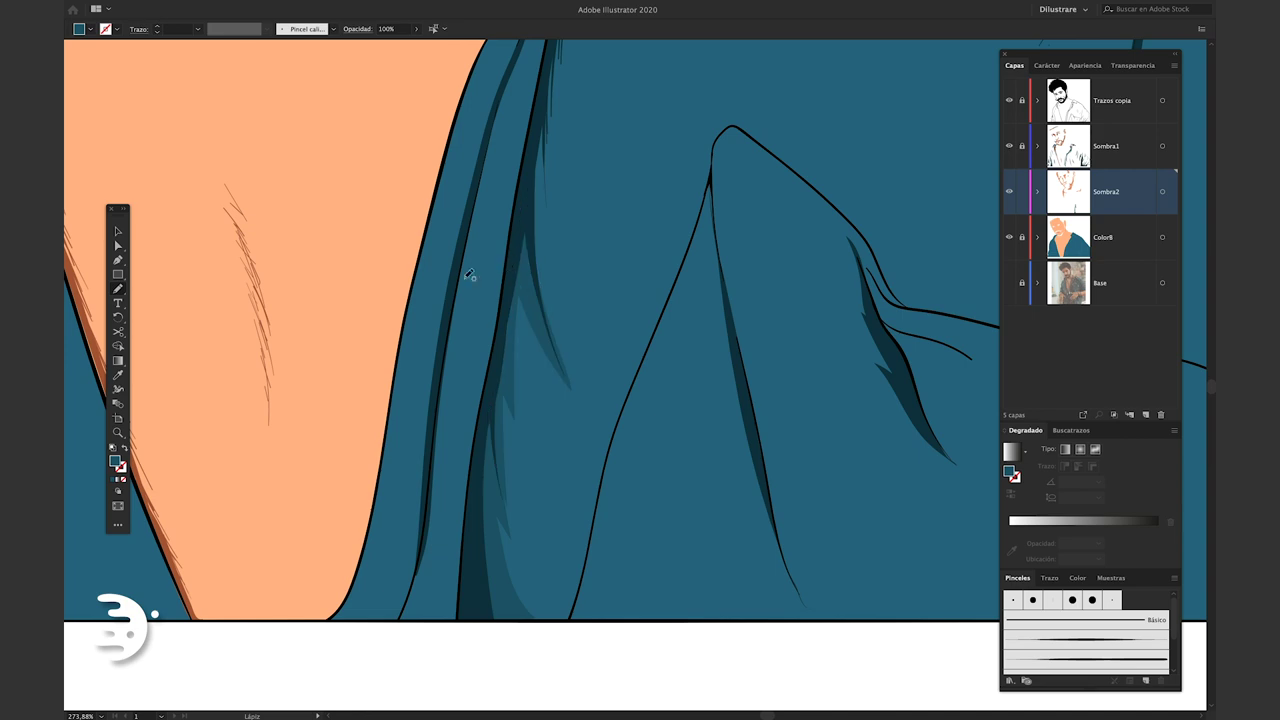
scroll(537, 306, "up", 2)
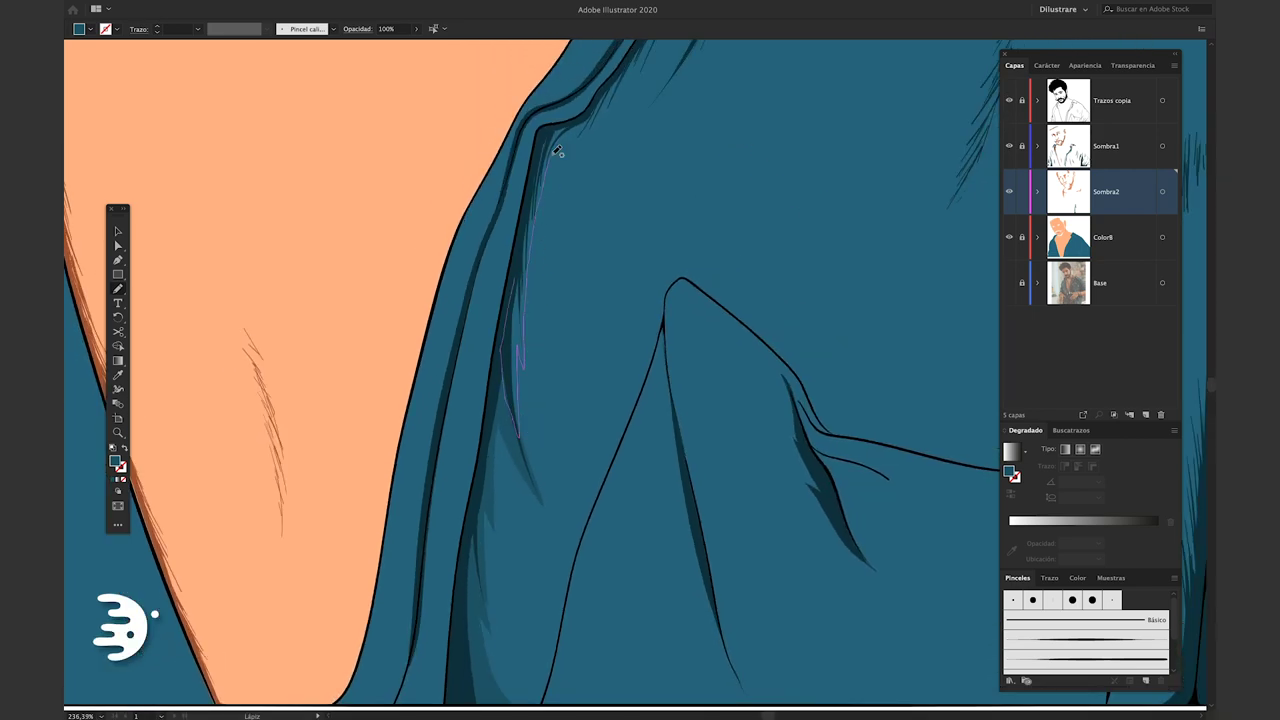
mouse_move(557, 150)
left_mouse_down()
mouse_move(506, 297)
mouse_move(418, 459)
left_mouse_up()
mouse_move(566, 229)
left_mouse_down()
mouse_move(481, 362)
mouse_move(614, 206)
left_mouse_up()
scroll(609, 223, "down", 2)
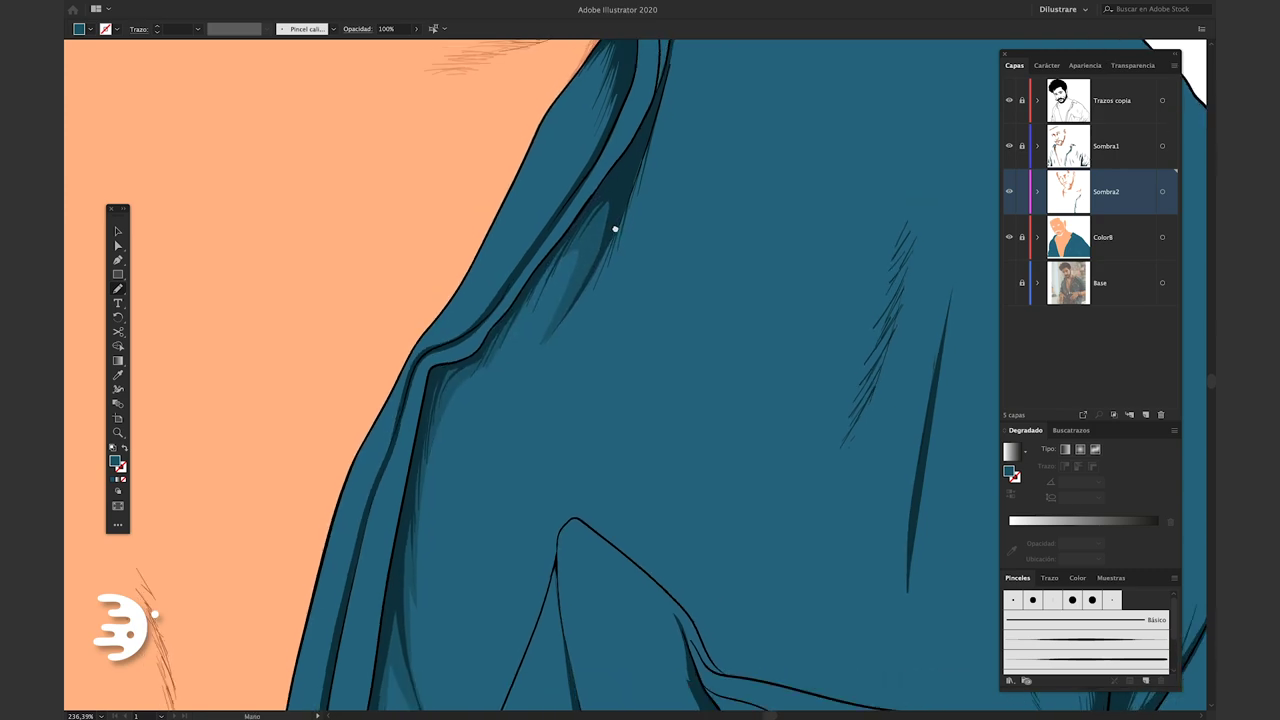
scroll(591, 281, "down", 3)
scroll(591, 281, "up", 3)
scroll(586, 286, "up", 2)
Add shadow shapes under and along the collar and on a fold near the pocket
mouse_move(529, 291)
left_mouse_down()
mouse_move(537, 383)
mouse_move(484, 360)
mouse_move(580, 297)
mouse_move(434, 246)
mouse_move(502, 224)
left_mouse_up()
scroll(600, 280, "down", 3)
scroll(700, 290, "up", 2)
mouse_move(737, 294)
left_mouse_down()
mouse_move(629, 286)
mouse_move(488, 300)
mouse_move(543, 234)
left_mouse_up()
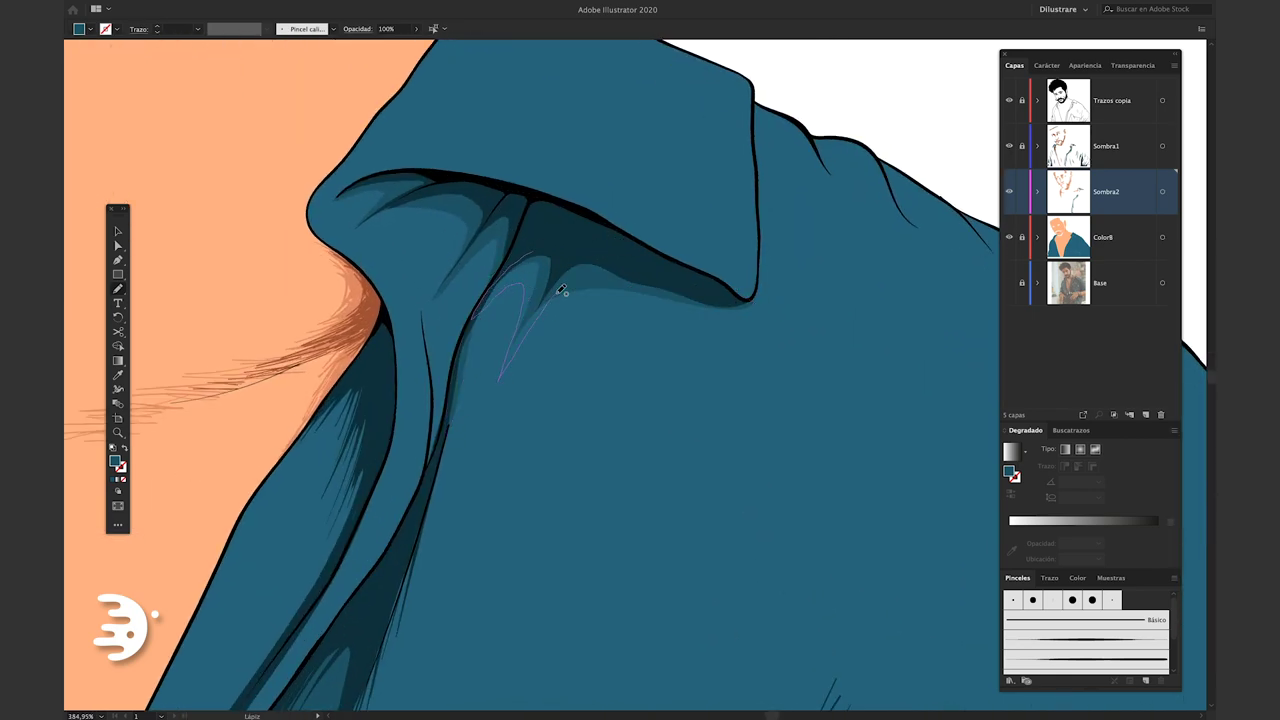
scroll(563, 289, "down", 3)
scroll(594, 317, "up", 3)
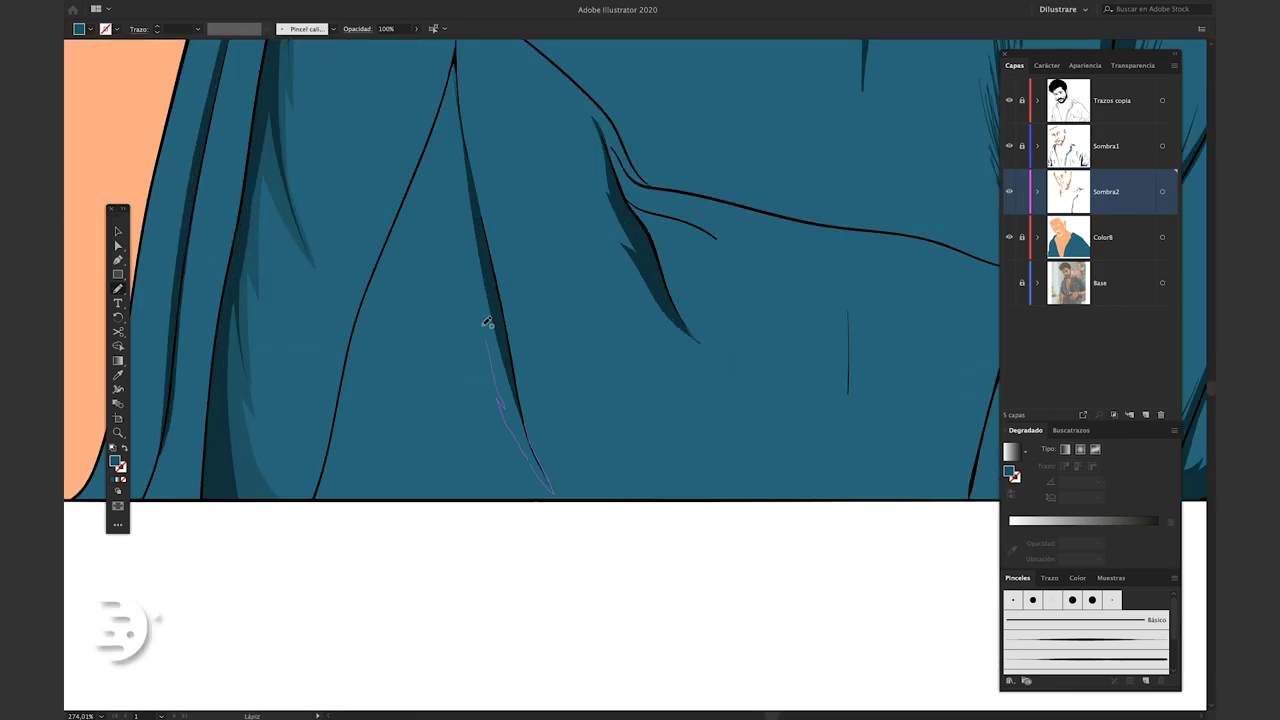
scroll(486, 320, "up", 1)
mouse_move(500, 390)
left_mouse_down()
mouse_move(475, 135)
mouse_move(498, 385)
left_mouse_up()
scroll(523, 357, "down", 3)
scroll(663, 366, "up", 2)
scroll(606, 314, "up", 2)
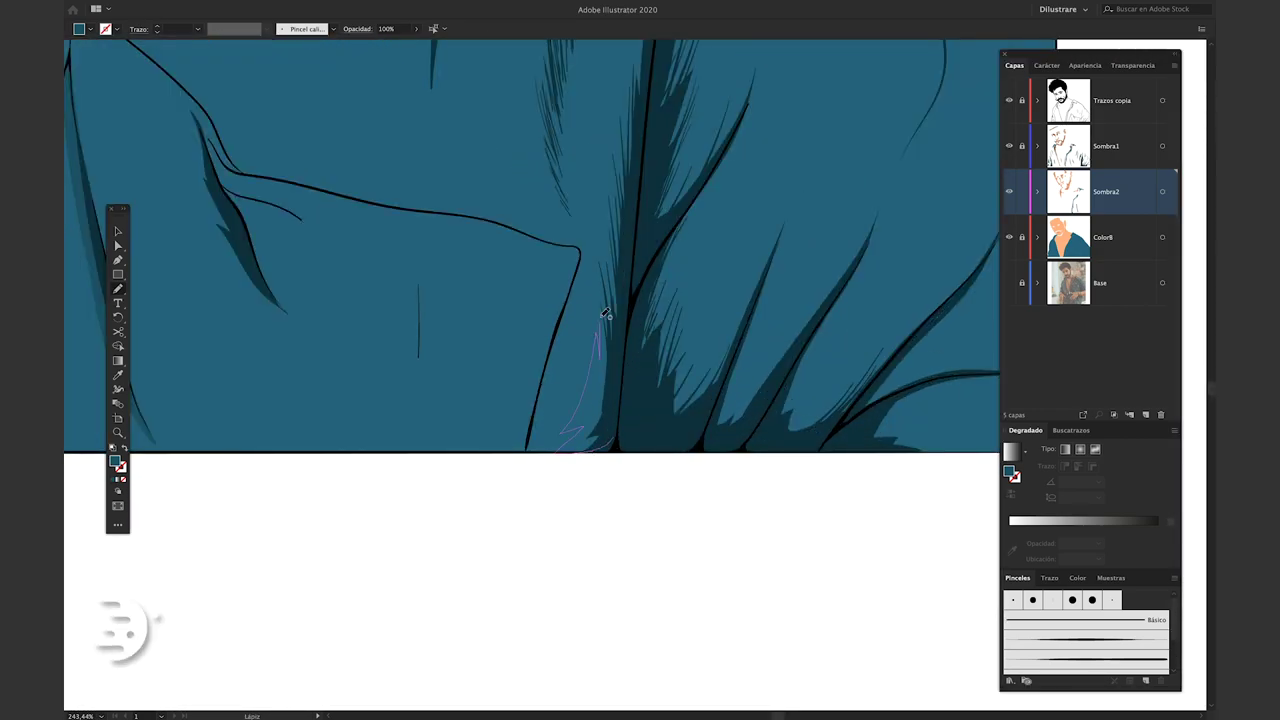
scroll(606, 314, "down", 1)
Add dark teal shadows on the chest fold, pocket flap, shirt front and hem
mouse_move(636, 178)
left_mouse_down()
mouse_move(644, 345)
mouse_move(504, 505)
left_mouse_up()
left_click_drag(560, 450, 584, 358)
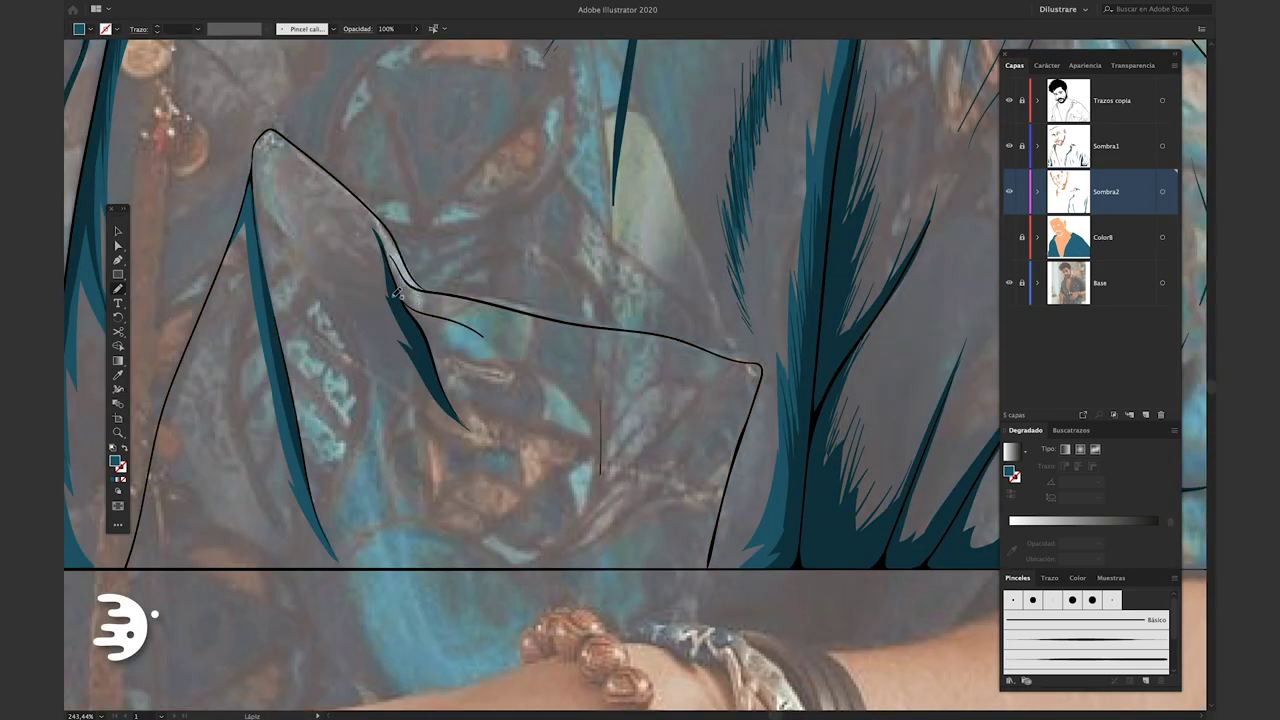
left_click_drag(395, 300, 487, 434)
scroll(430, 364, "down", 2)
scroll(430, 364, "left", 1)
left_click_drag(620, 344, 628, 346)
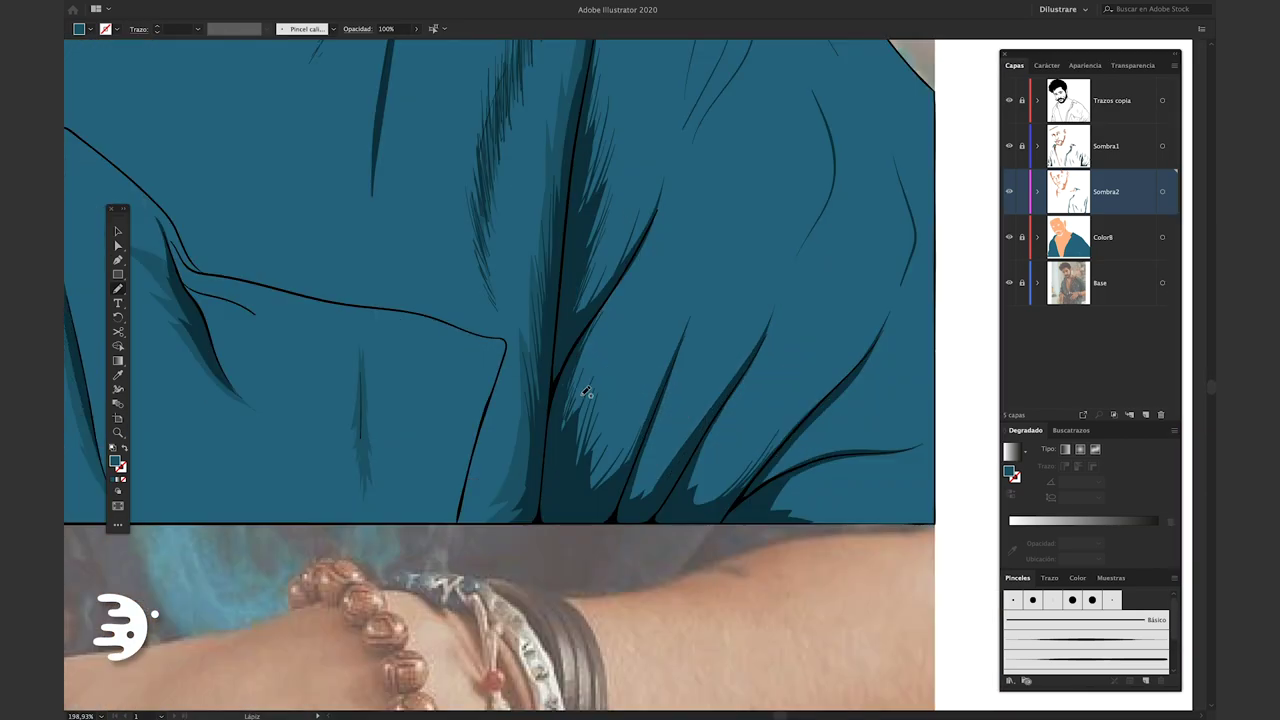
left_click_drag(552, 360, 607, 320)
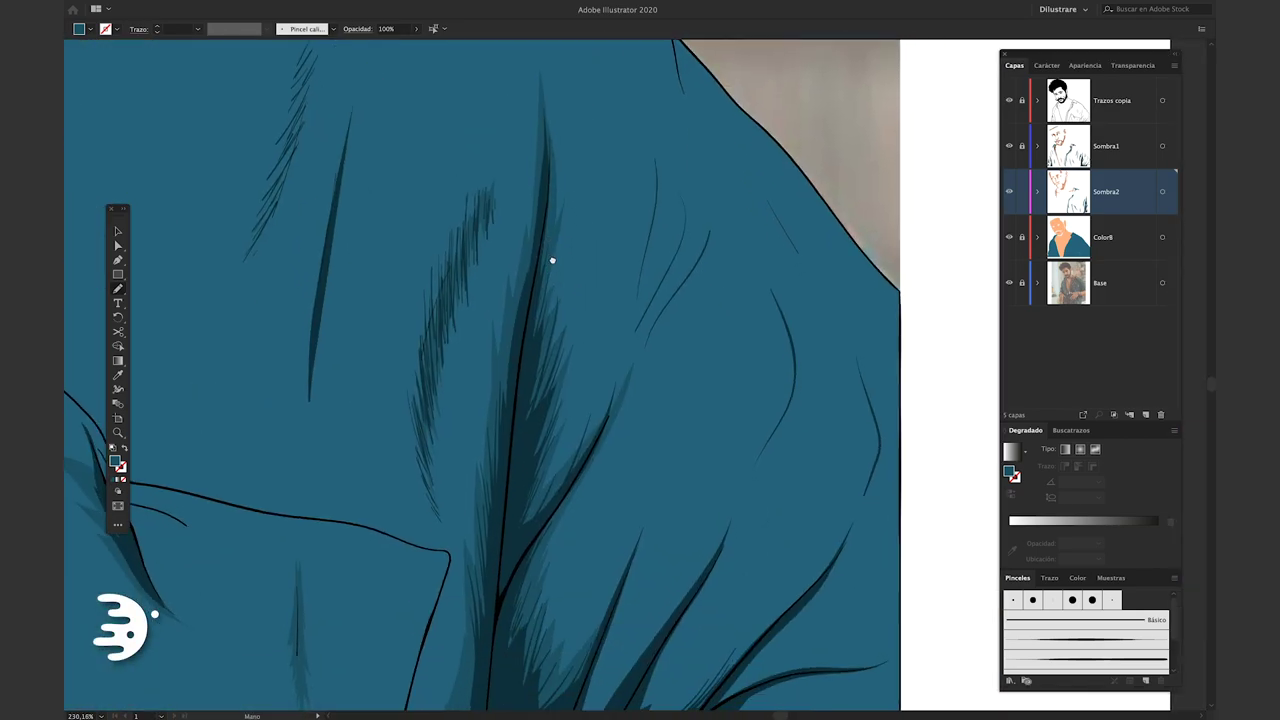
Swap fill and stroke, then paint dark teal strokes down the central shirt fold and its right edge
left_click_drag(677, 251, 605, 385)
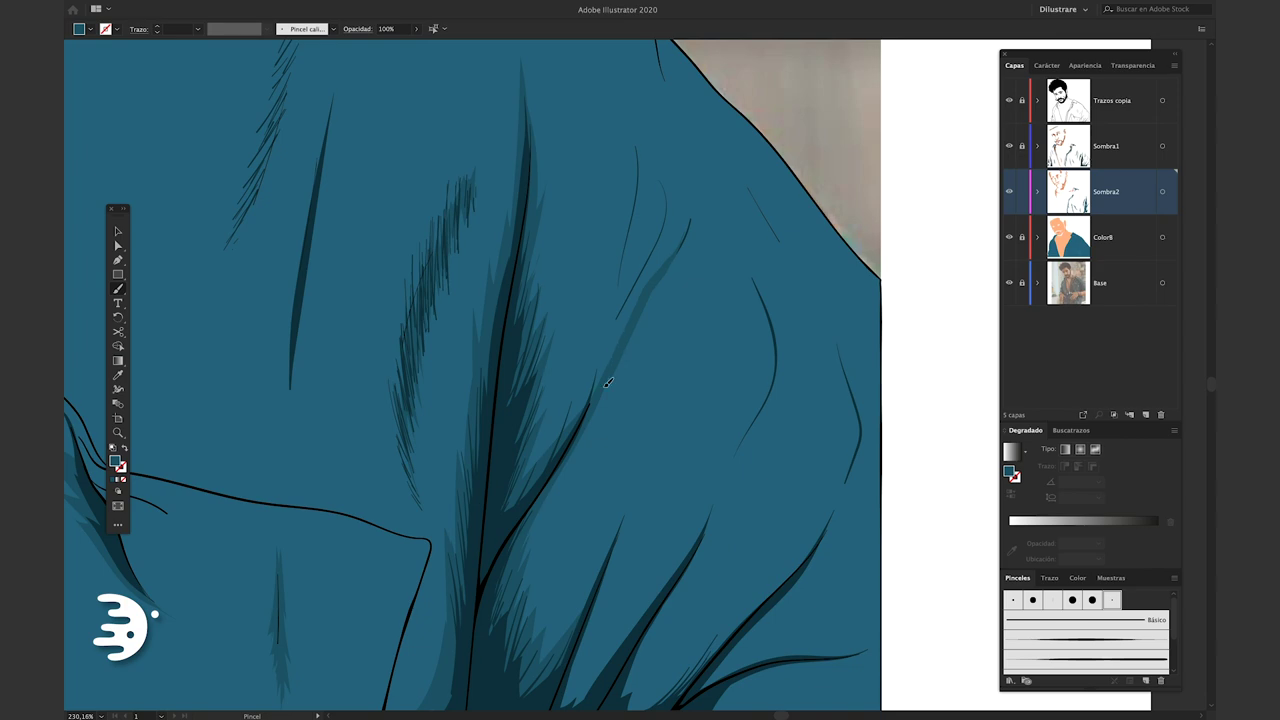
key("shift+x")
left_click_drag(650, 260, 533, 490)
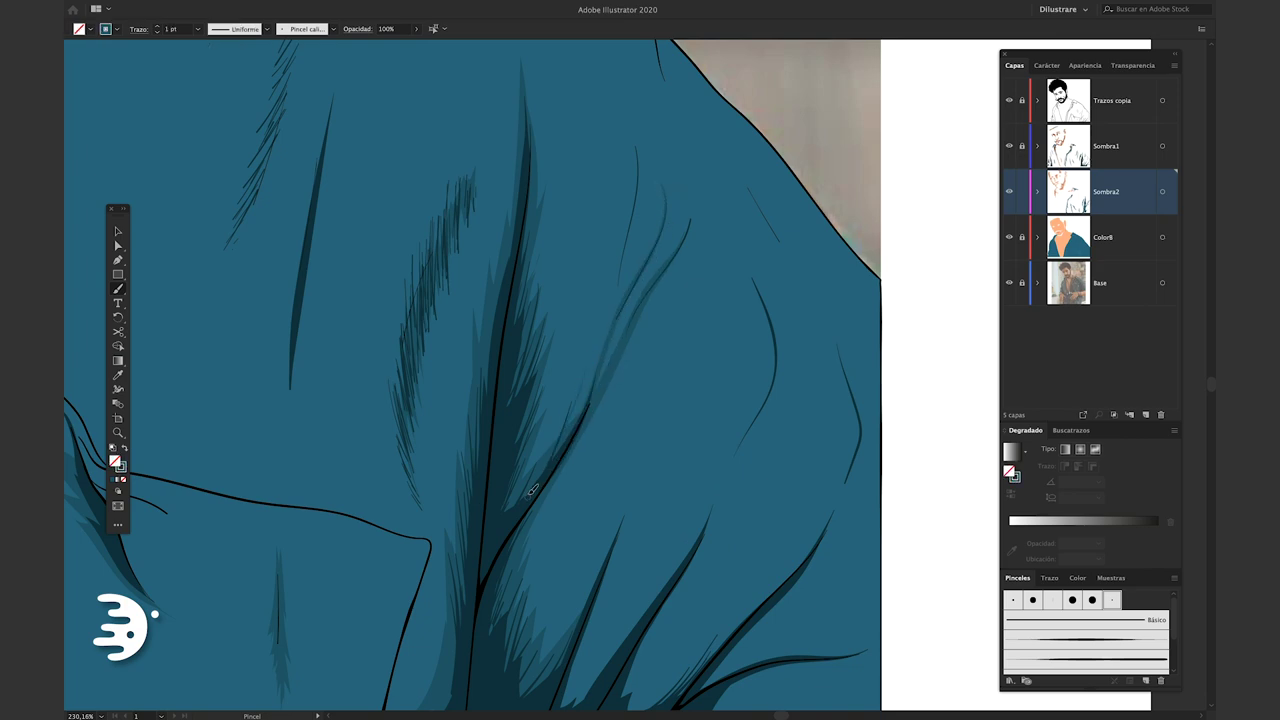
mouse_move(640, 210)
left_mouse_down()
mouse_move(622, 345)
mouse_move(575, 500)
left_mouse_up()
left_click_drag(630, 451, 567, 294)
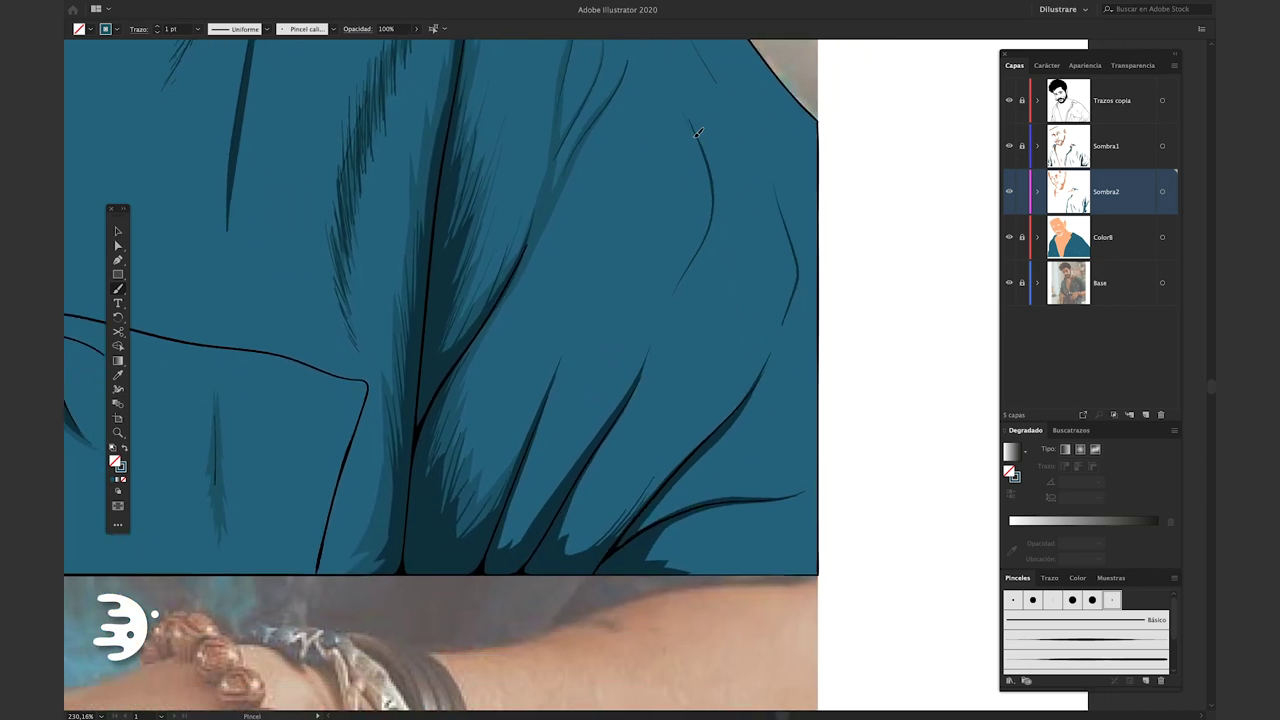
left_click_drag(684, 92, 628, 388)
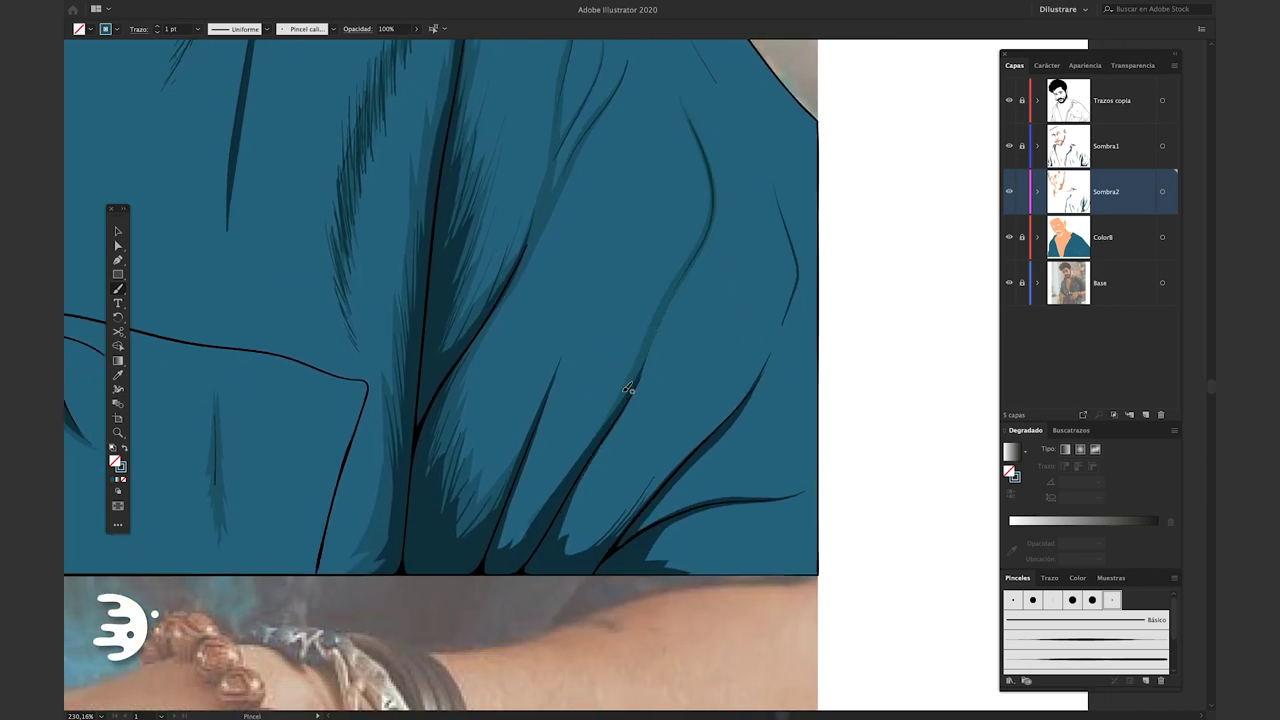
left_click_drag(783, 193, 648, 496)
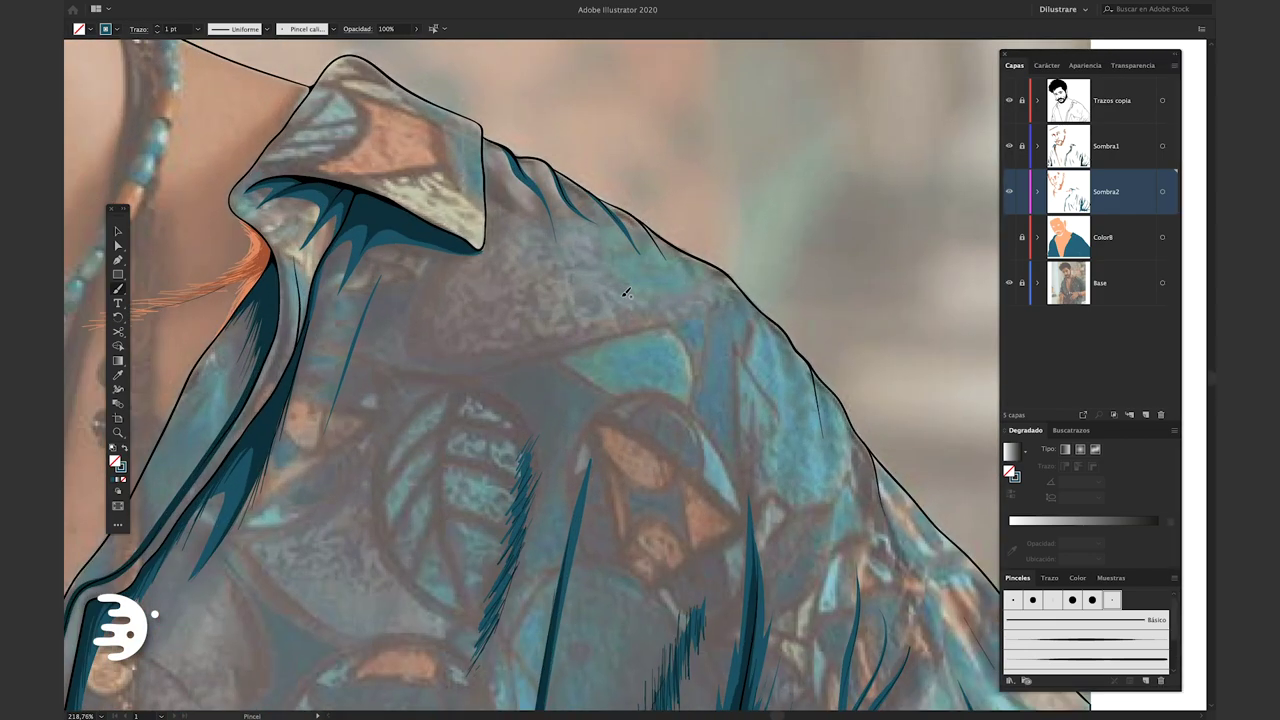
Paint thin shadow strokes on the shoulder and undo a stray brush stroke below the portrait
left_click_drag(648, 290, 622, 380)
left_click_drag(565, 262, 555, 358)
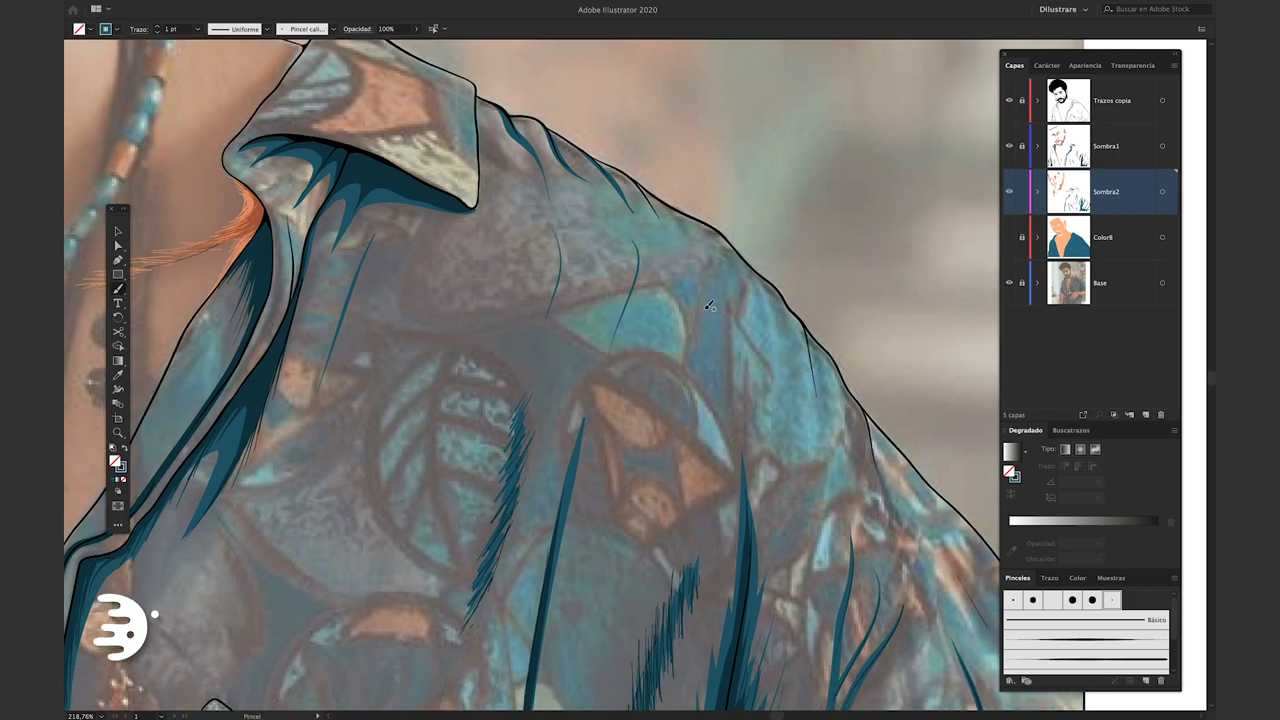
scroll(700, 340, "down", 3)
scroll(700, 340, "right", 2)
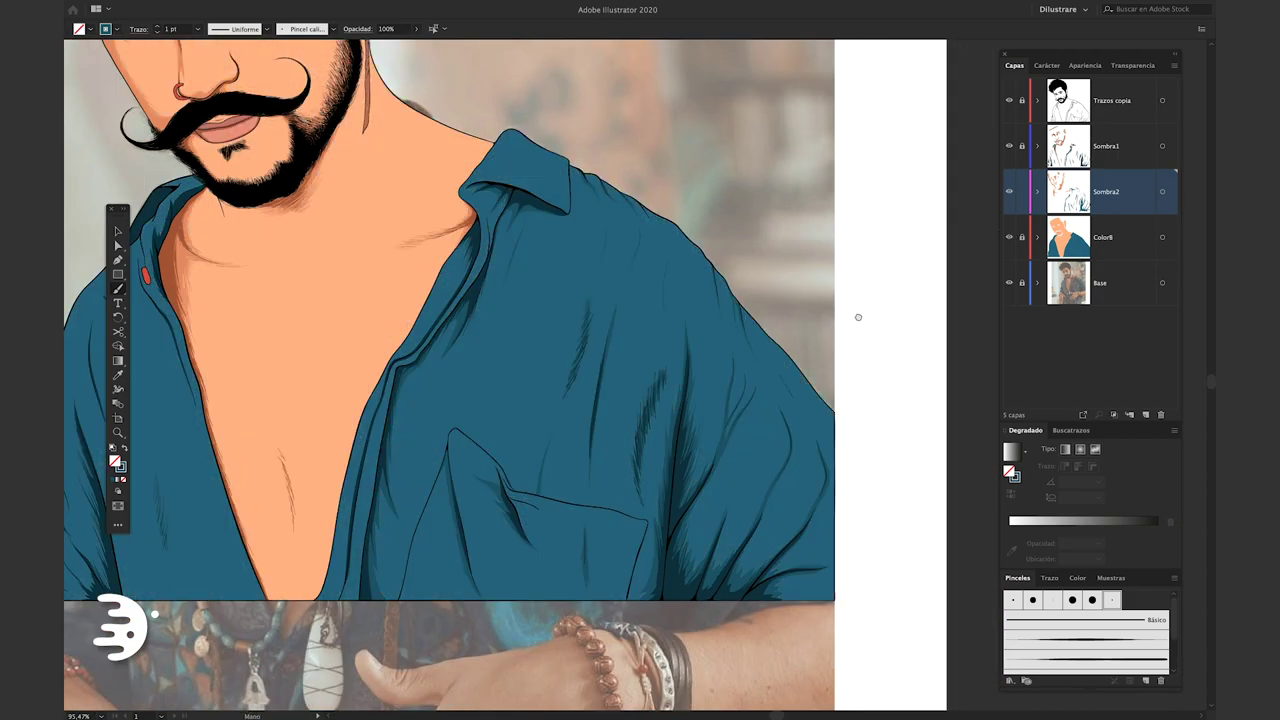
scroll(858, 317, "left", 3)
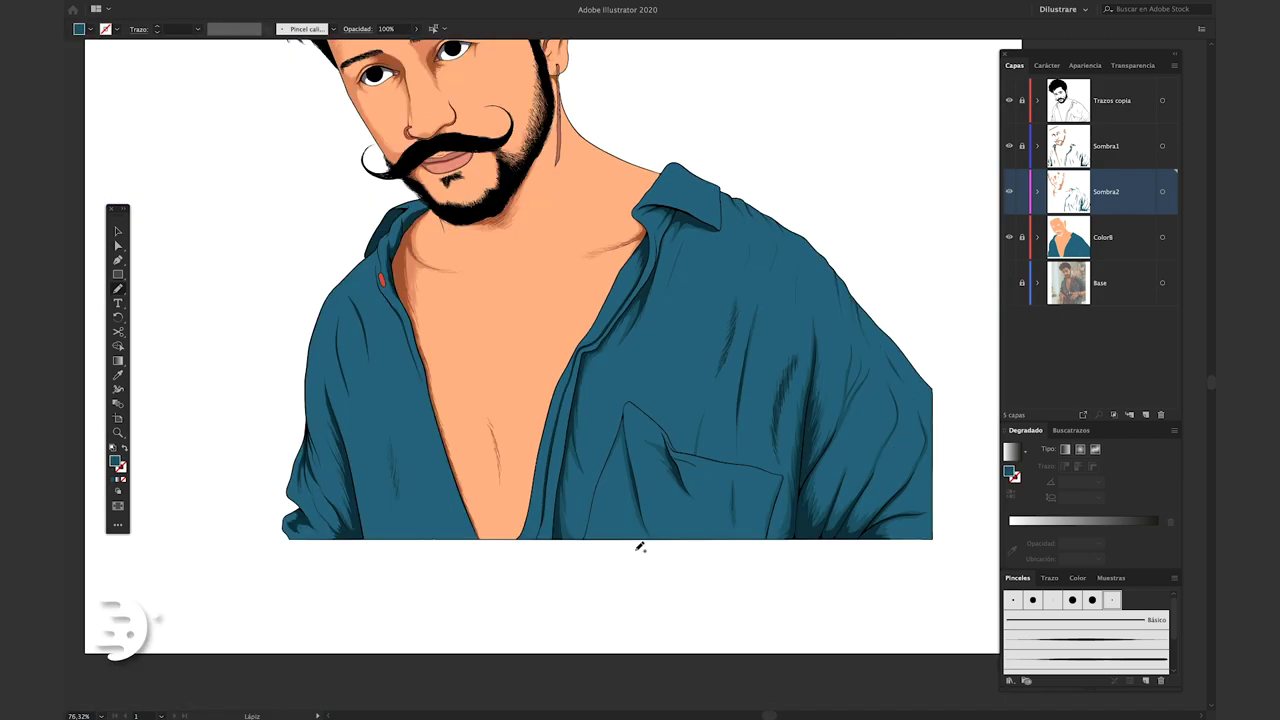
key("b")
left_click_drag(635, 562, 447, 566)
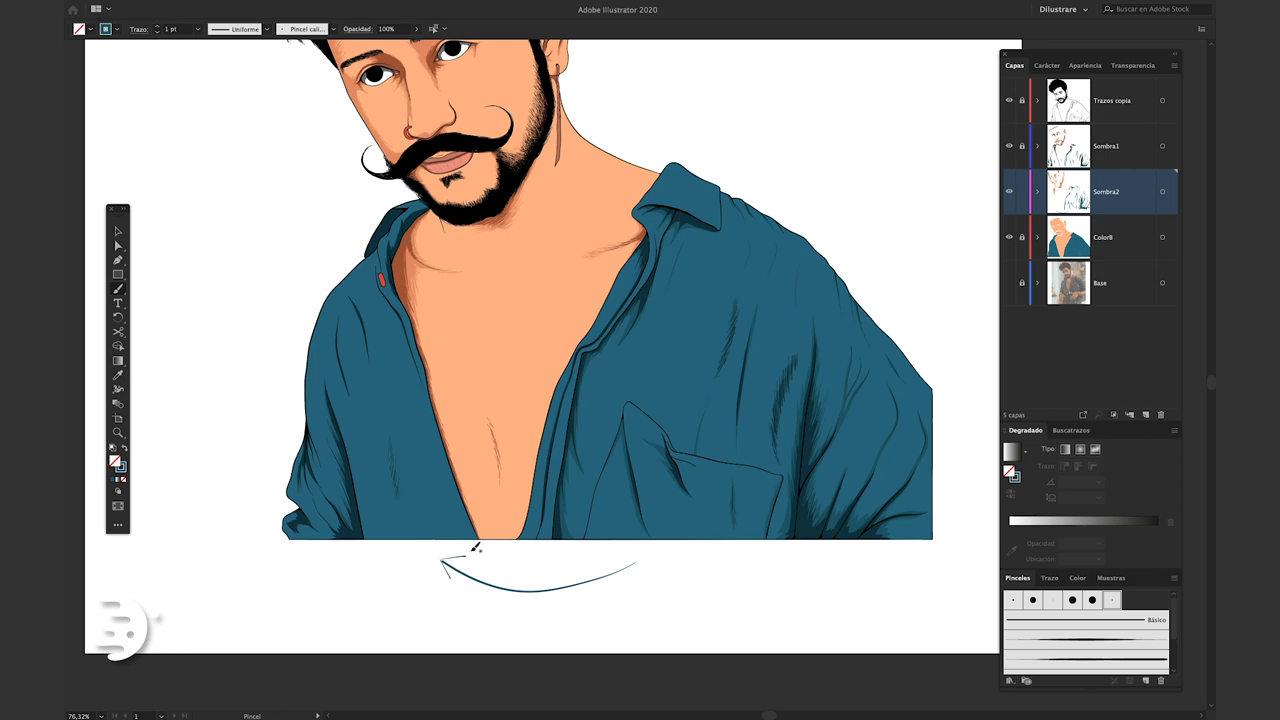
key("ctrl+z")
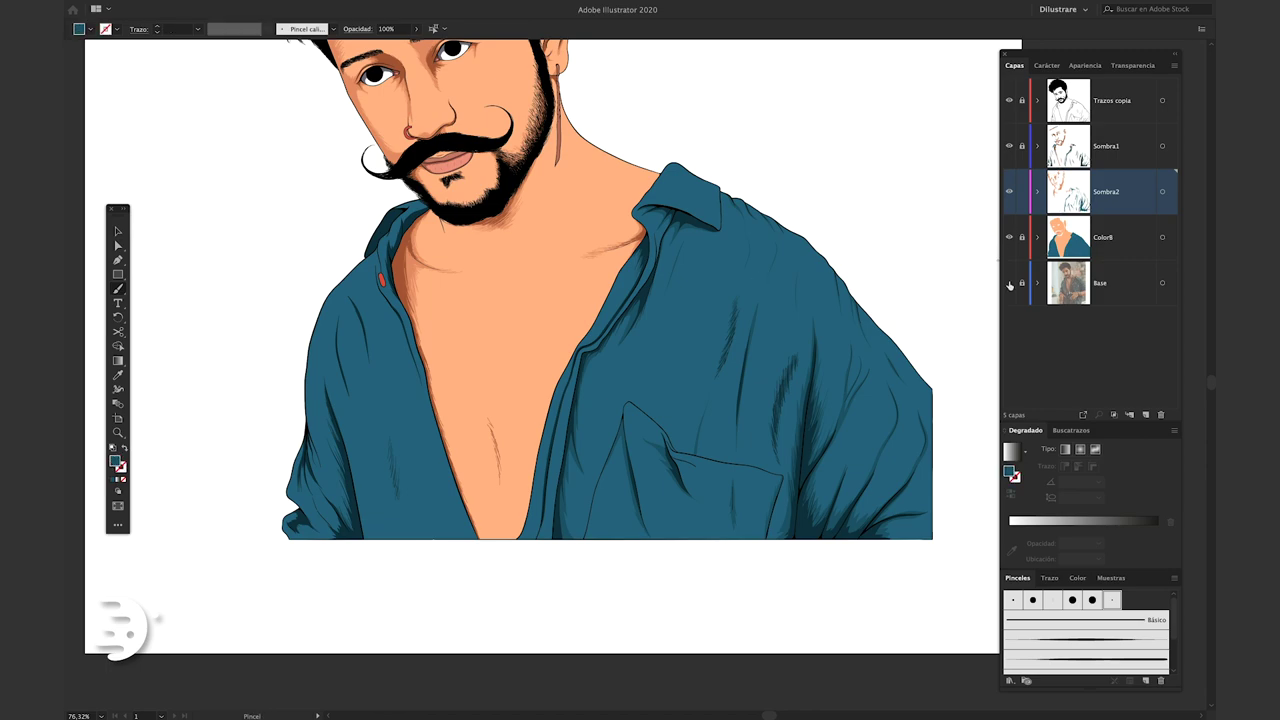
With the Base photo visible, Pencil-hatch the fold shadows and fit the artboard in view
left_click(1009, 283)
scroll(486, 466, "up", 6)
key("n")
mouse_move(530, 518)
left_mouse_down()
mouse_move(460, 275)
mouse_move(457, 286)
left_mouse_up()
mouse_move(466, 140)
left_mouse_down()
mouse_move(525, 410)
mouse_move(541, 380)
mouse_move(671, 431)
left_mouse_up()
scroll(541, 379, "up", 3)
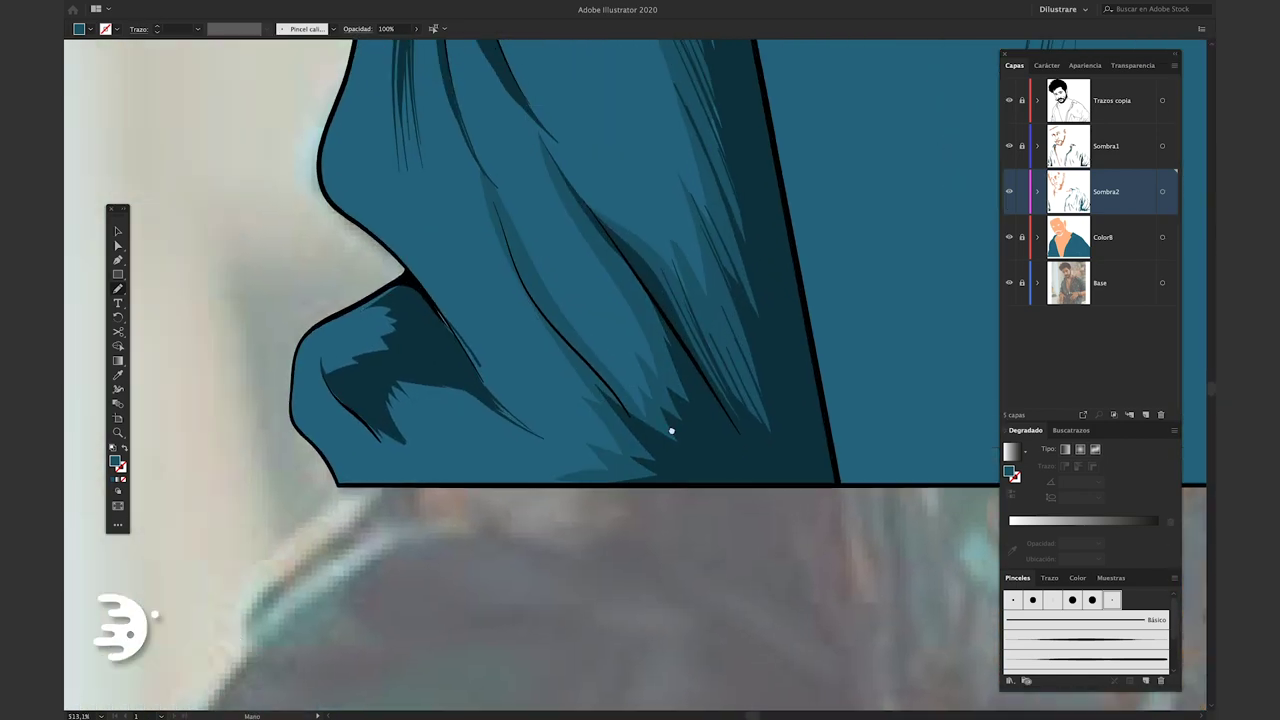
scroll(513, 389, "up", 5)
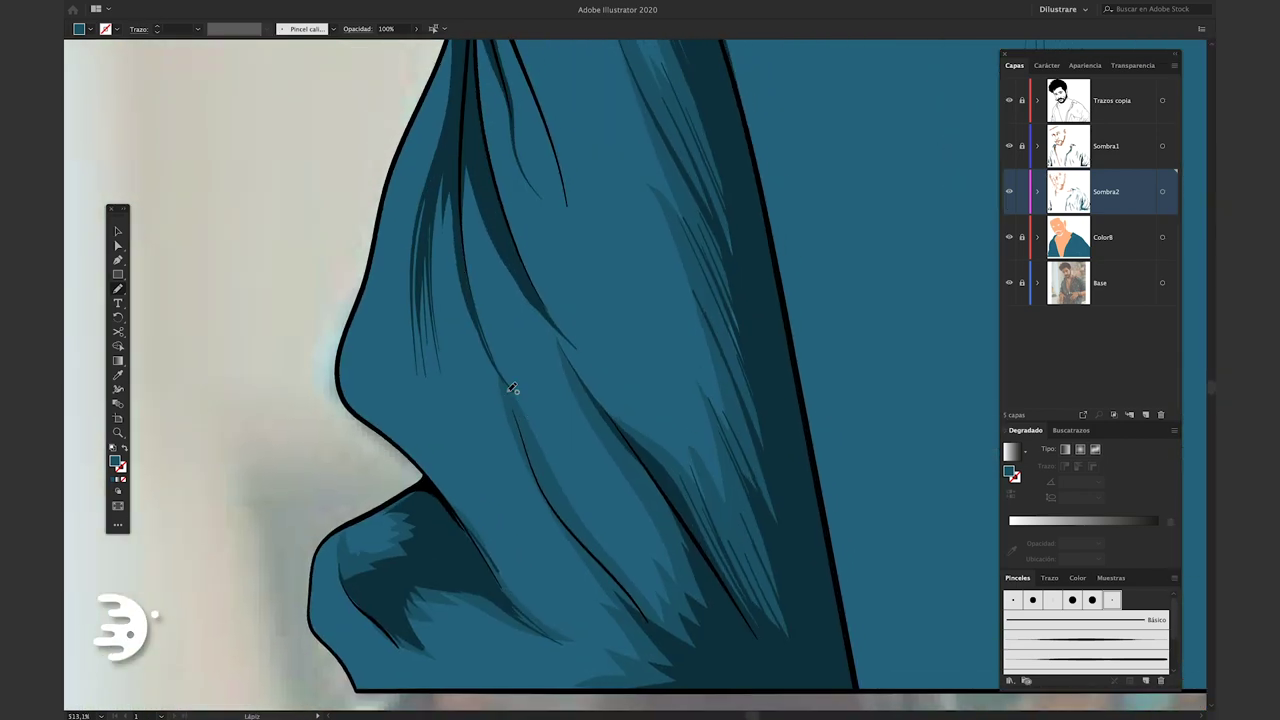
left_click_drag(513, 389, 440, 195)
scroll(560, 357, "up", 1)
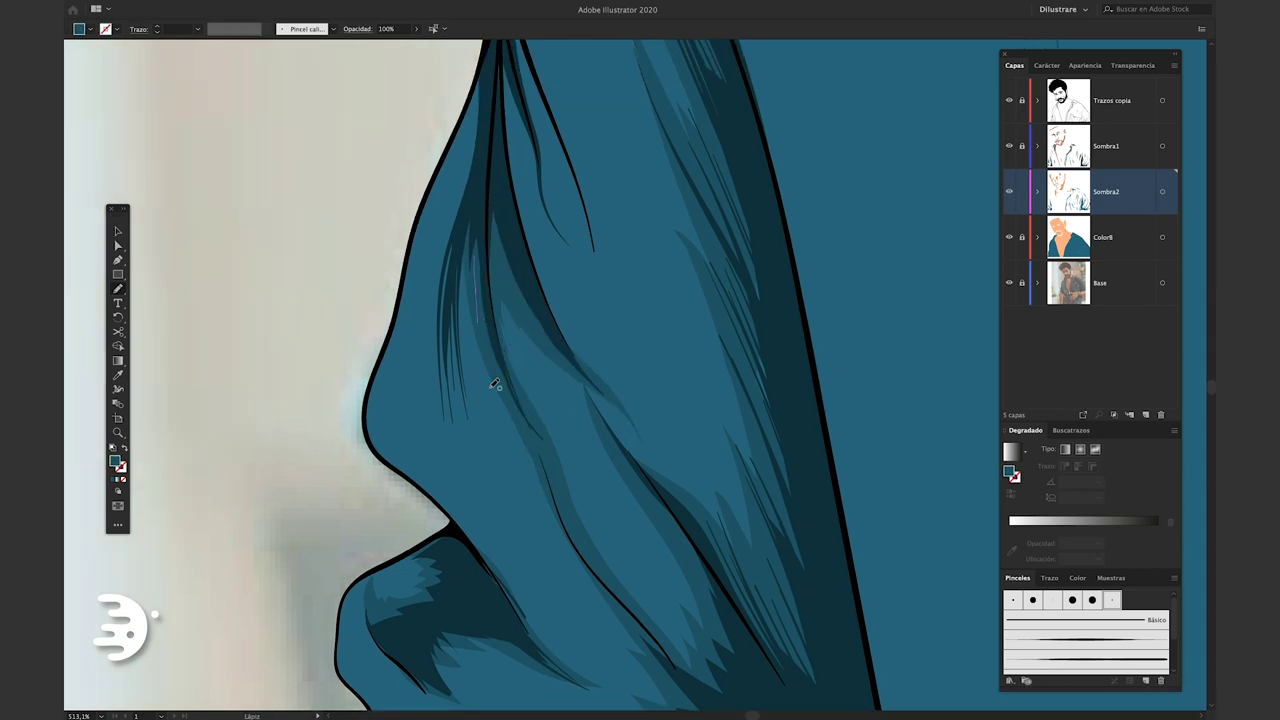
left_click_drag(494, 385, 463, 300)
key("ctrl+0")
key("v")
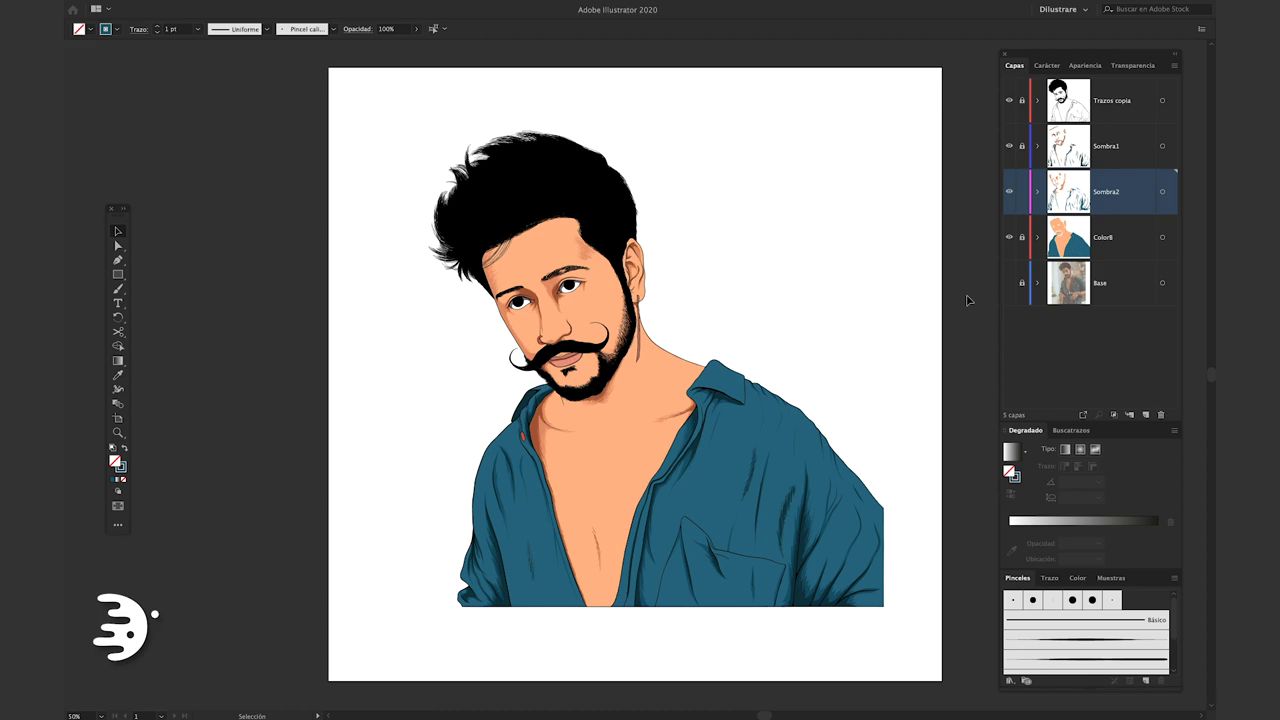
Undo the last change, then create a new layer Sombra3 above Sombra1
key("ctrl+z")
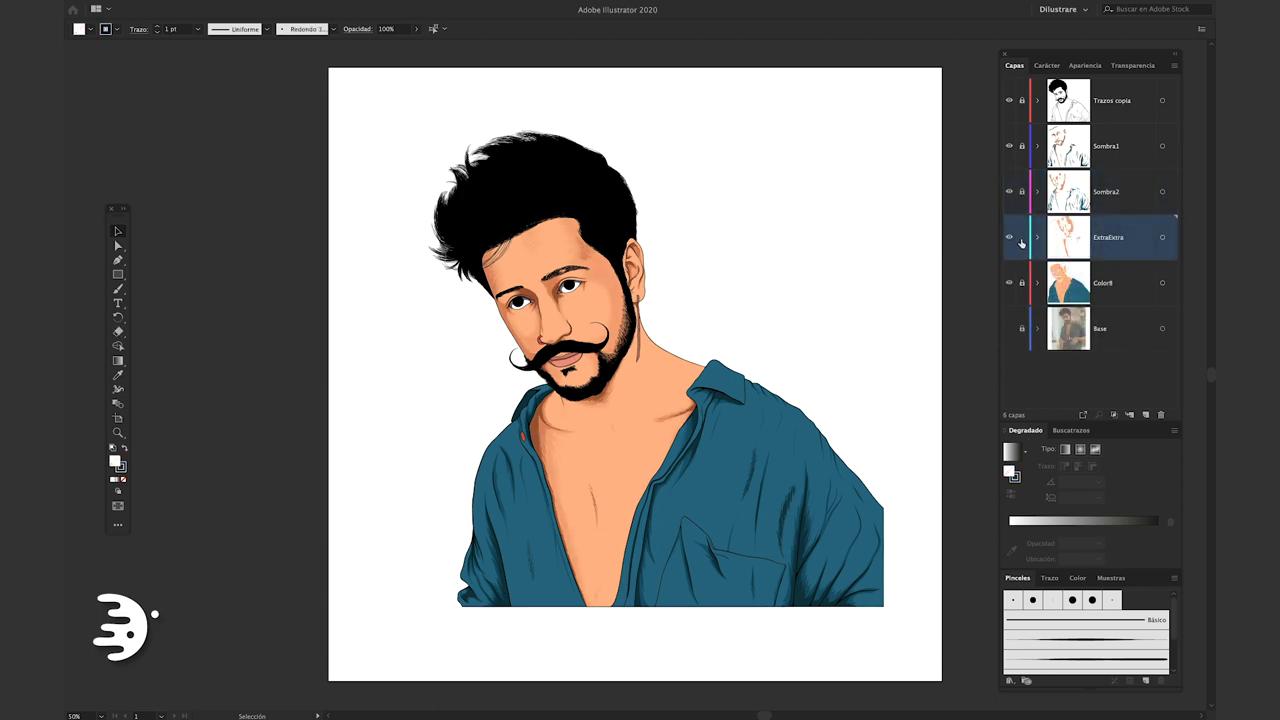
left_click(1098, 133)
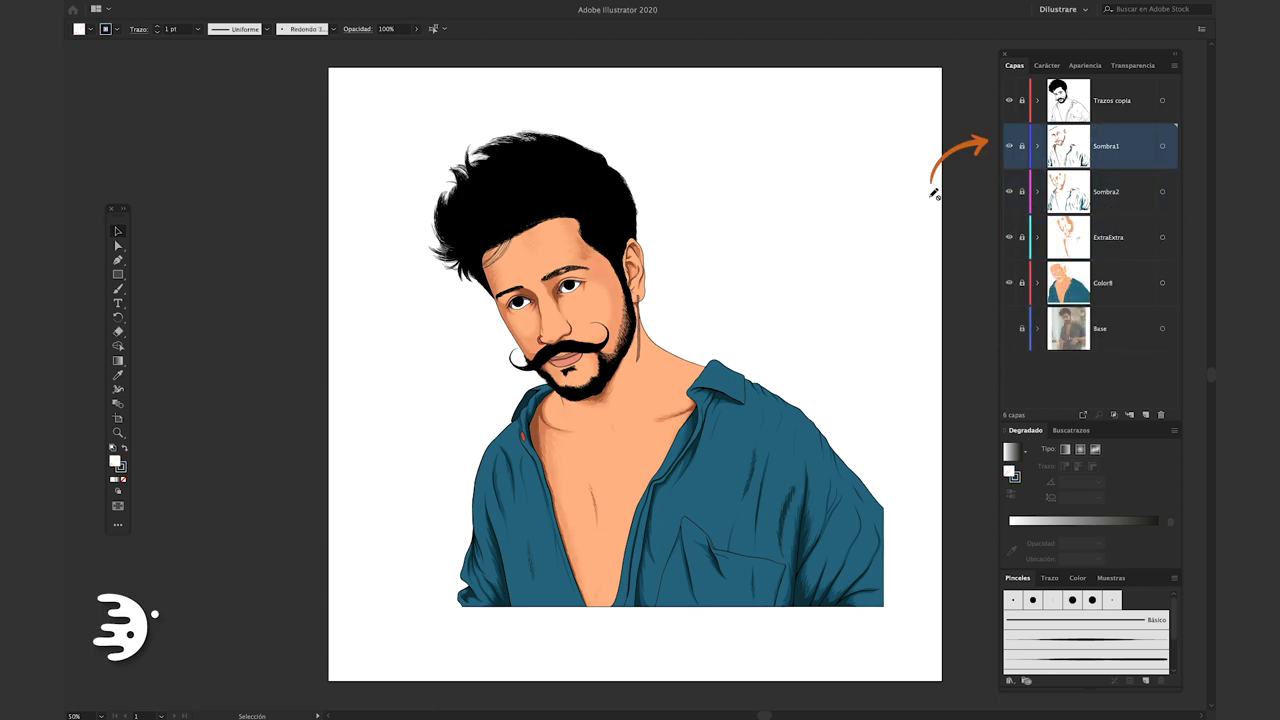
left_click(1145, 414)
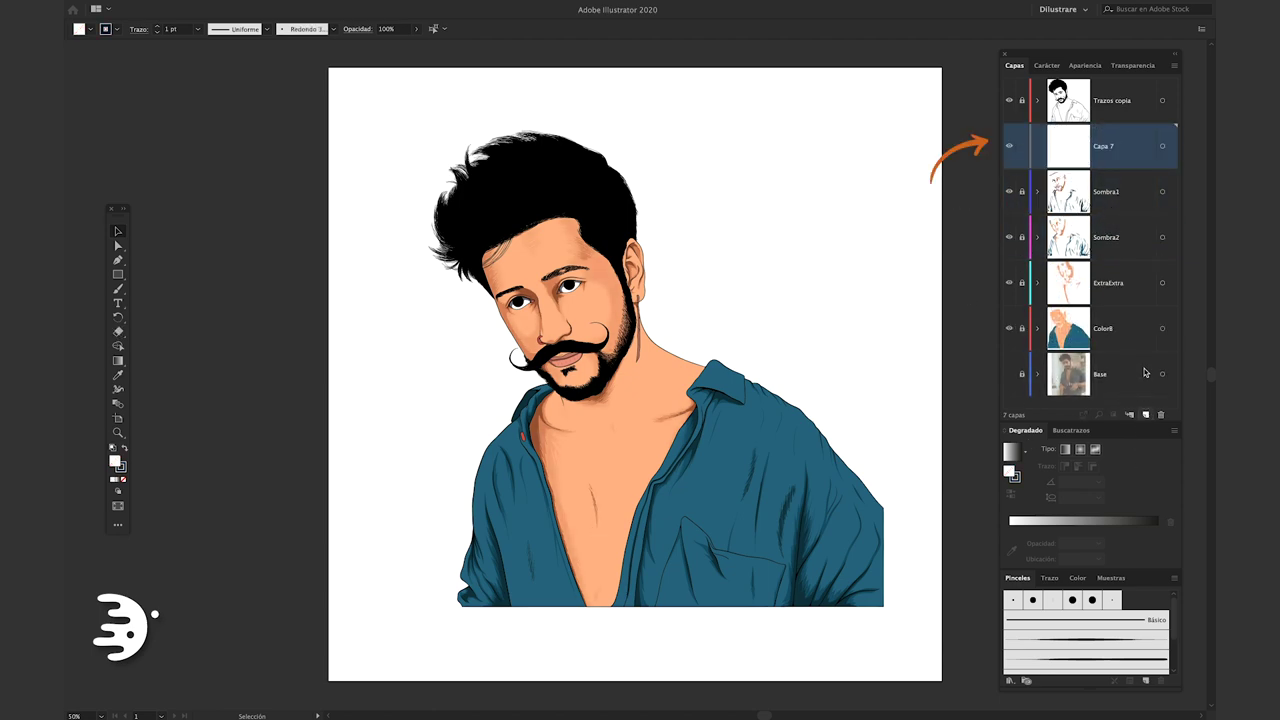
double_click(1105, 146)
type("Sombra3")
key("Return")
Try a darker teal but cancel it, then draw Pencil shadow strokes under the collar fold
key("n")
double_click(115, 461)
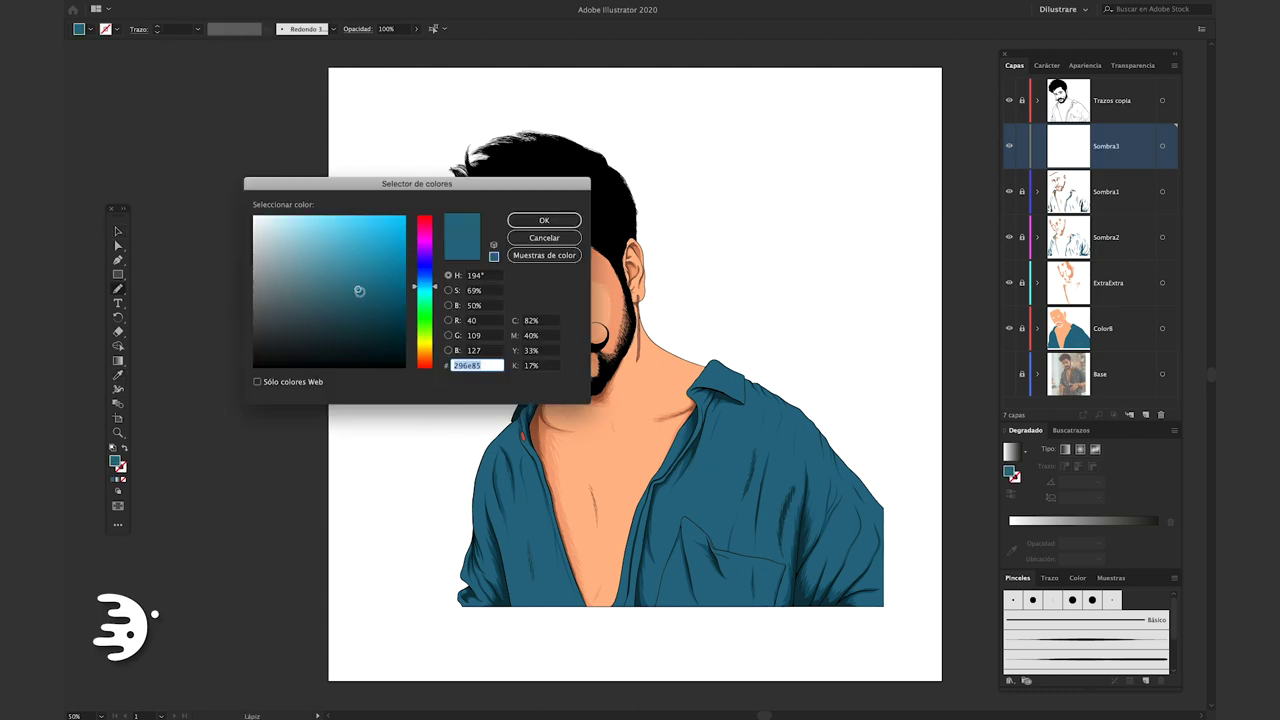
left_click_drag(358, 290, 376, 336)
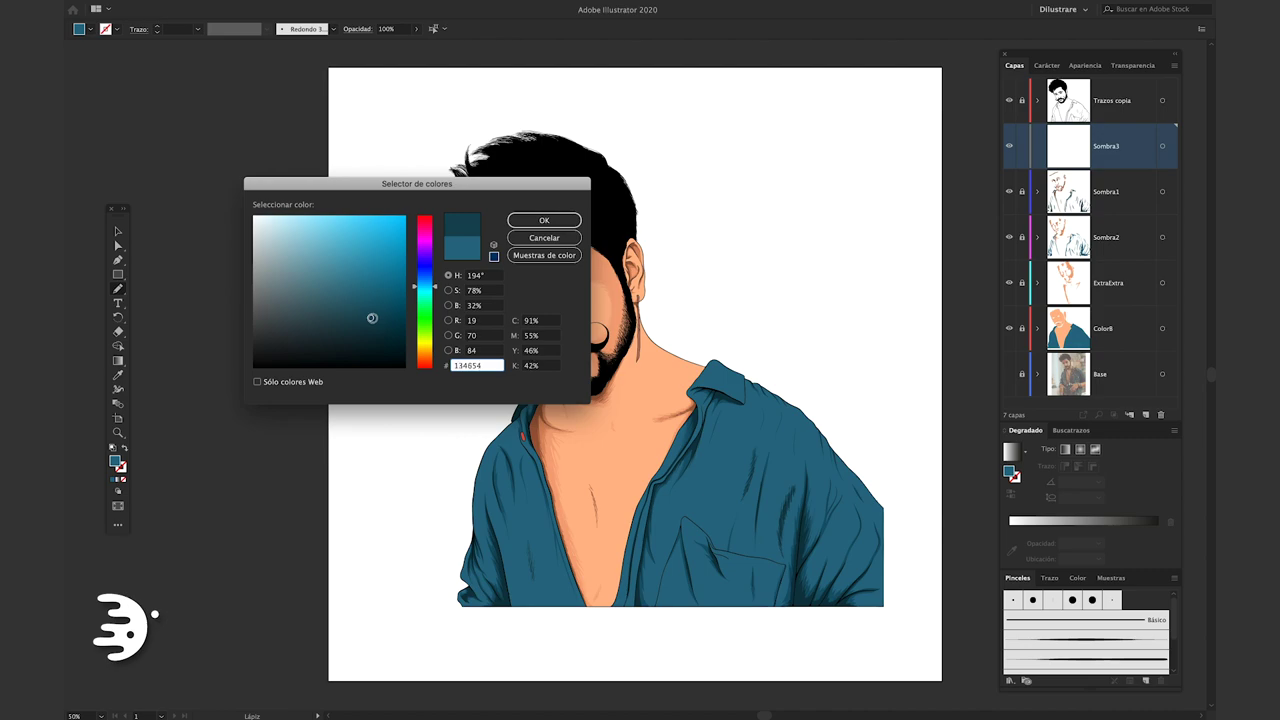
left_click(553, 239)
scroll(752, 396, "up", 3)
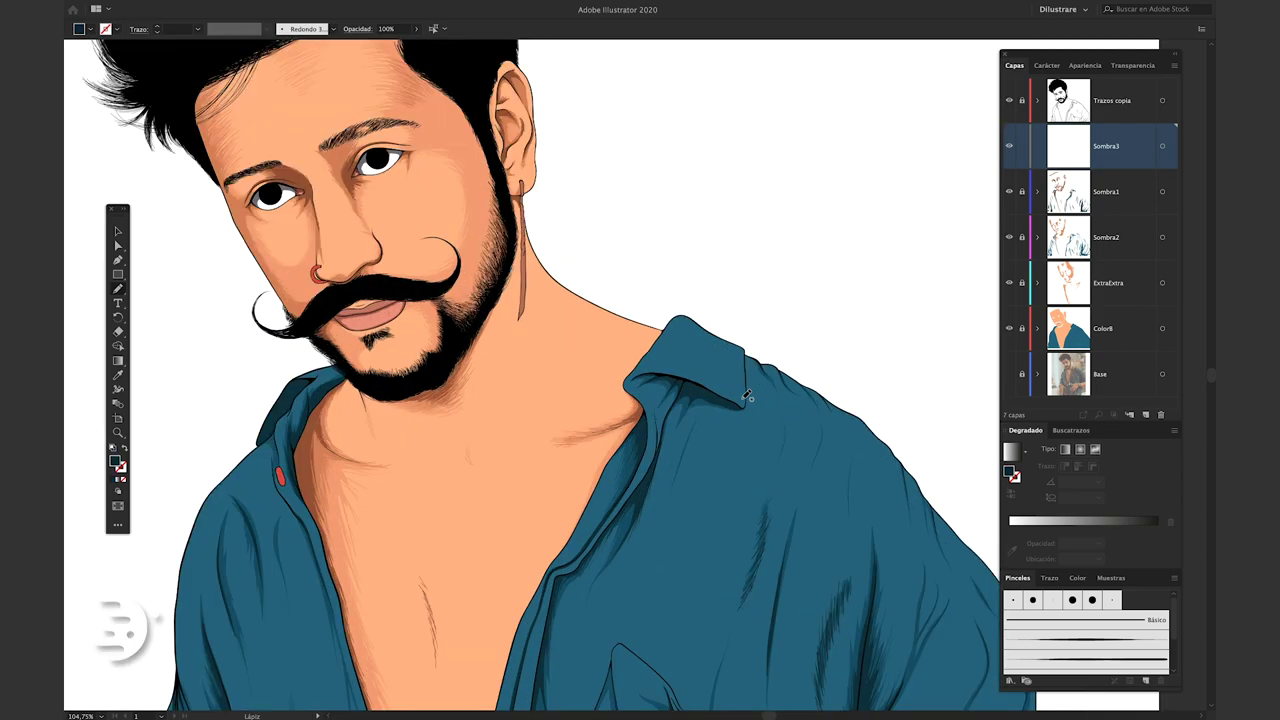
scroll(720, 386, "up", 3)
scroll(691, 366, "up", 3)
scroll(860, 372, "up", 3)
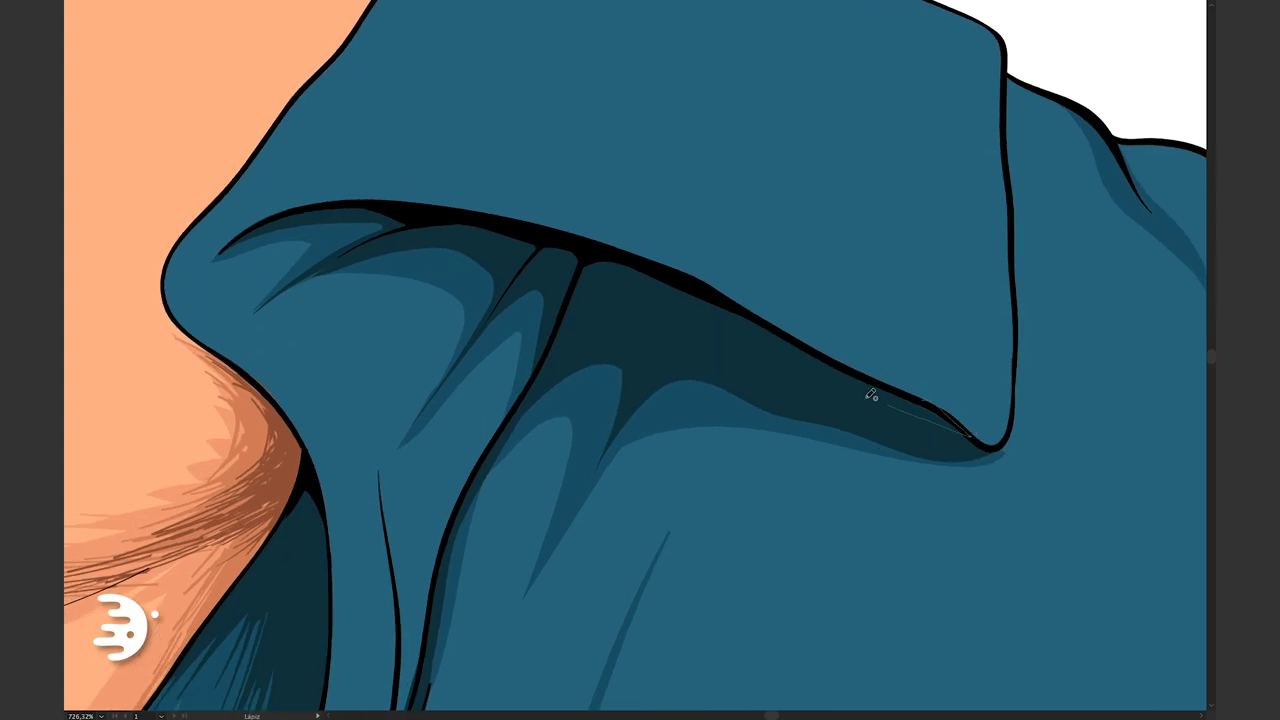
scroll(654, 327, "up", 1)
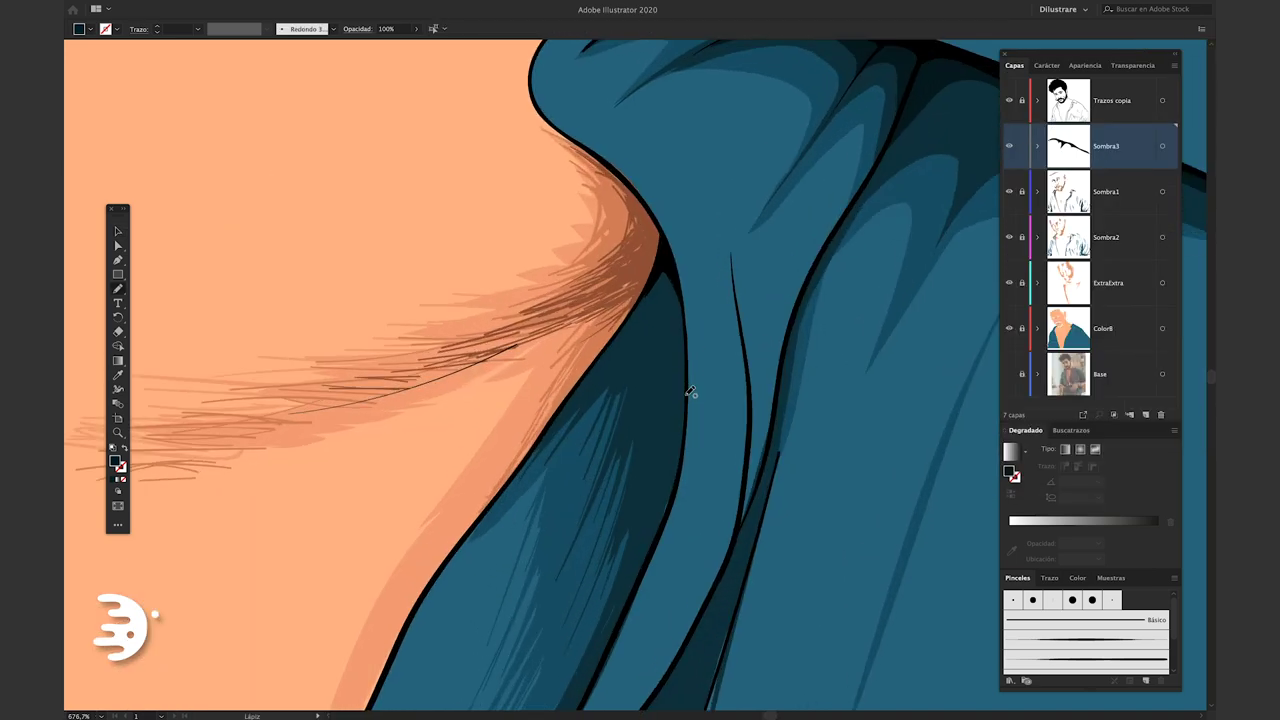
scroll(690, 393, "up", 1)
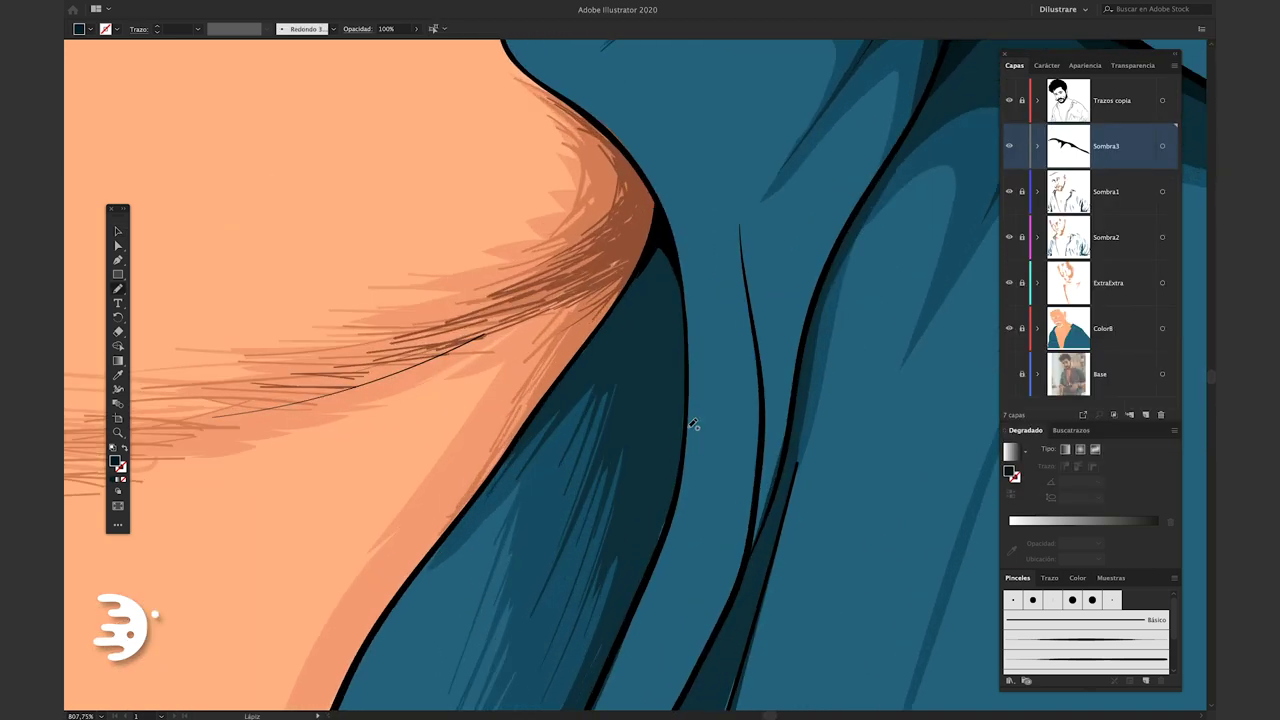
mouse_move(658, 550)
left_mouse_down()
mouse_move(585, 355)
mouse_move(689, 400)
left_mouse_up()
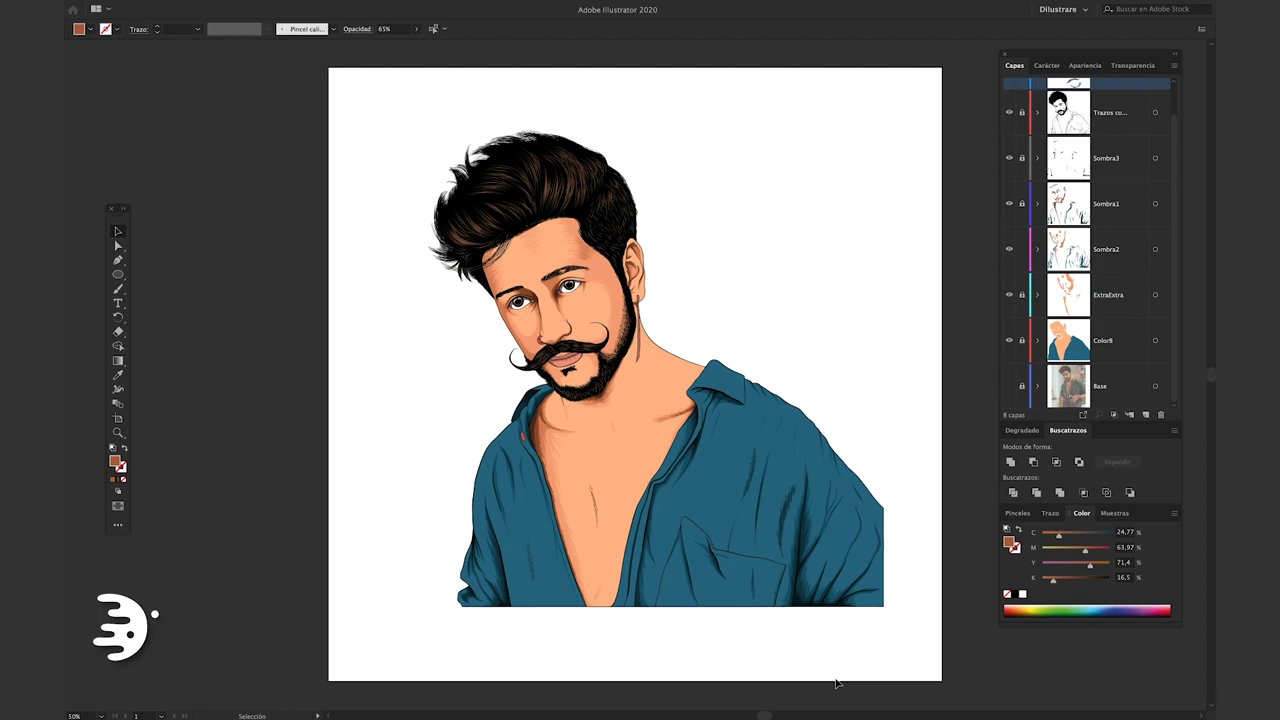
Create a new layer named Luces above Sombra3
left_click(1097, 178)
left_click(1145, 414)
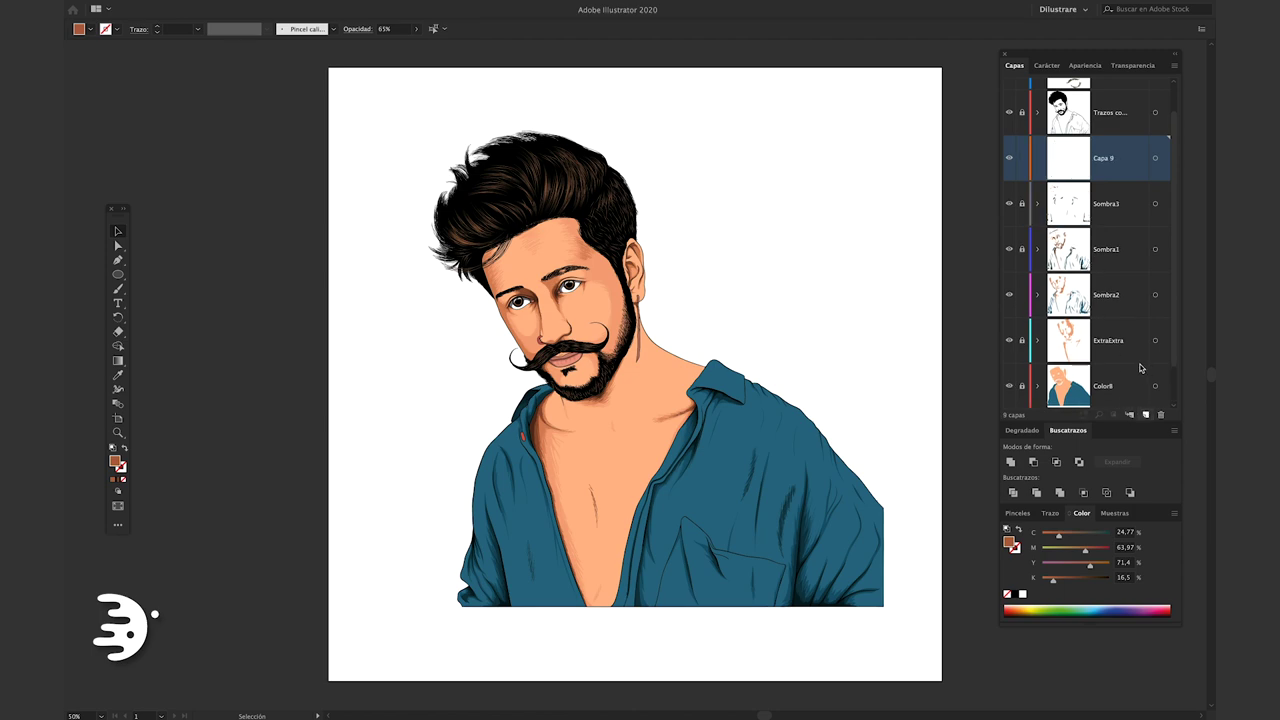
double_click(1107, 160)
type("Luces")
key("Return")
Sample the shirt teal and lighten it to #5193a5 for Paintbrush highlights on the collar
key("i")
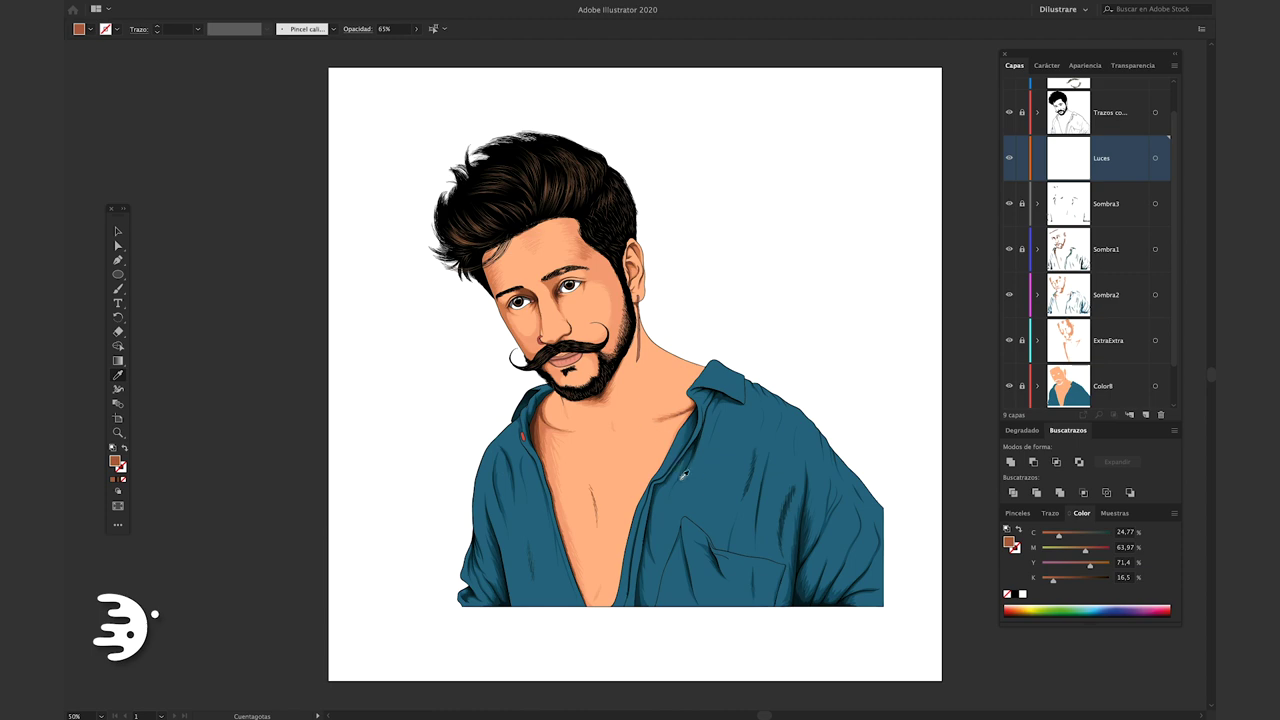
left_click(691, 489)
double_click(115, 461)
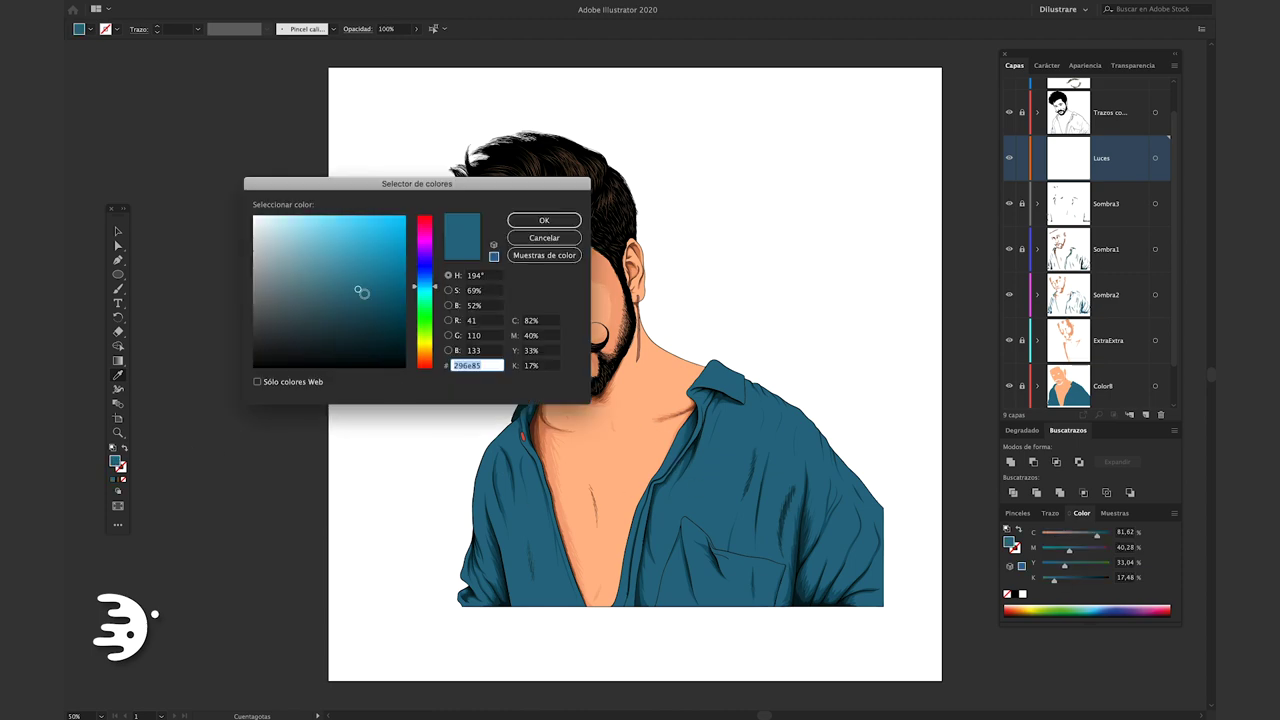
left_click_drag(364, 294, 349, 279)
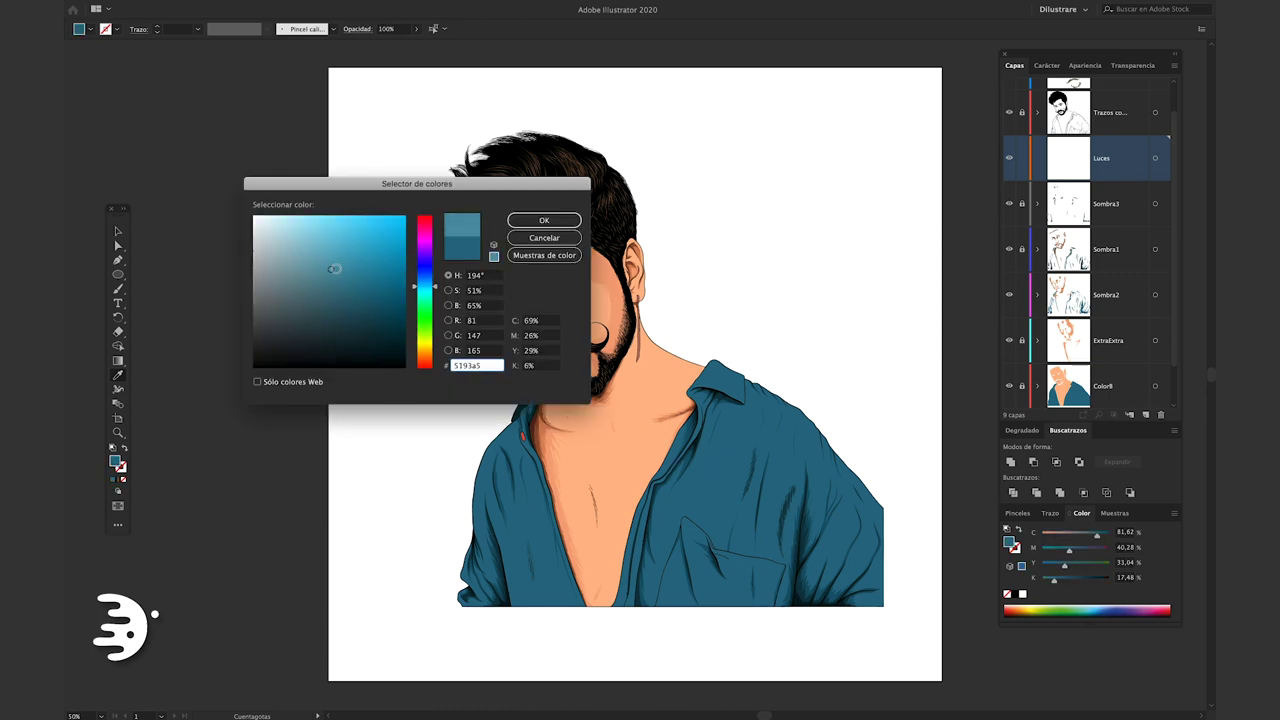
key("Return")
key("b")
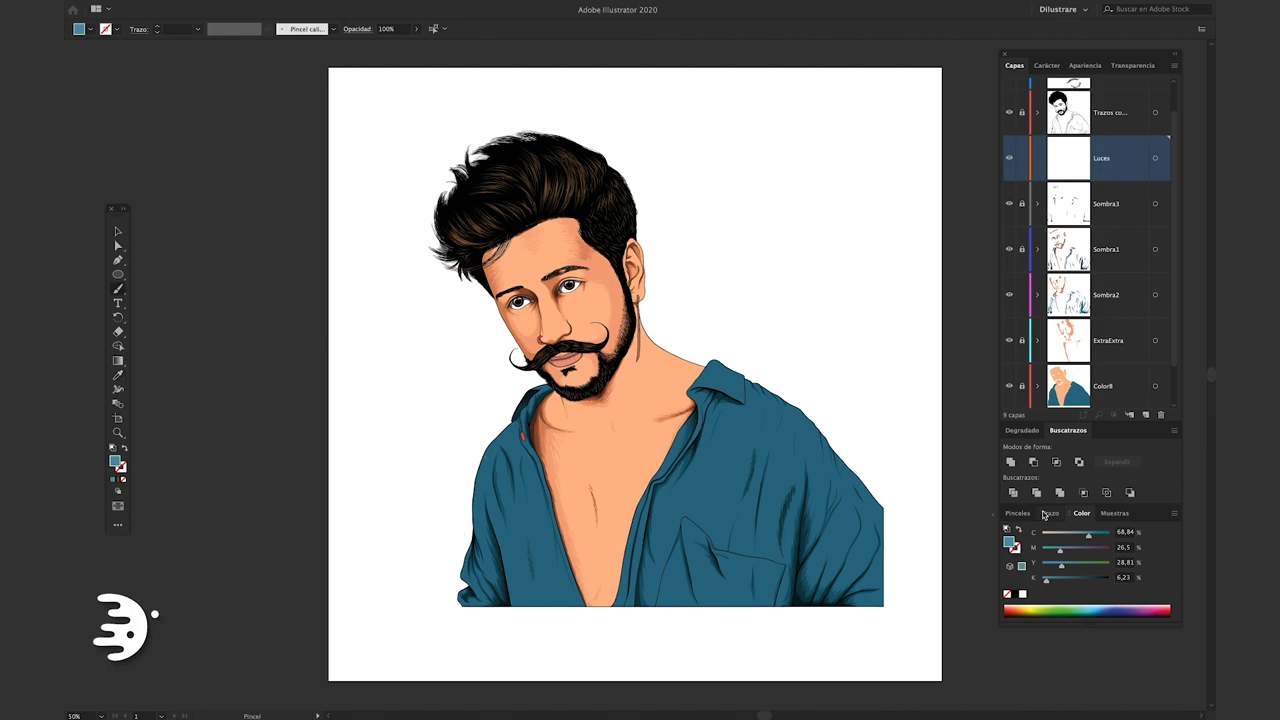
key("F5")
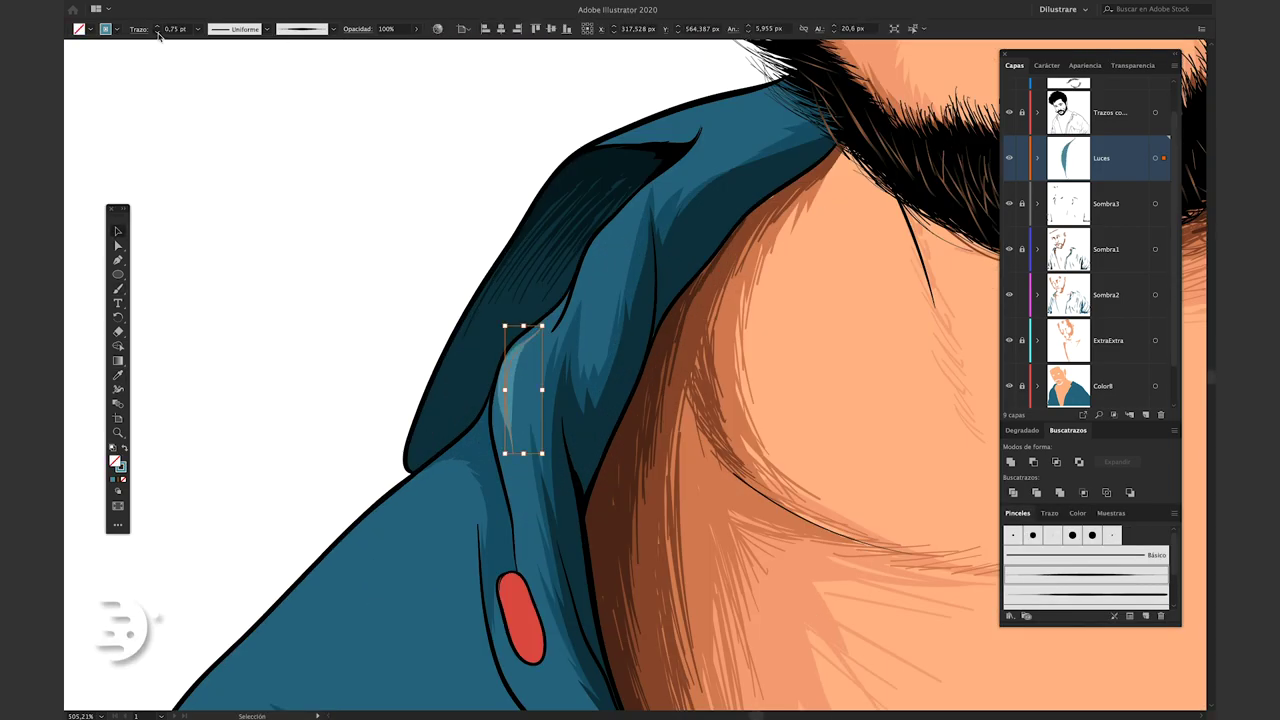
Select the highlight beside the red button and draw a light highlight along the collar edge
key("ctrl+shift+a")
scroll(563, 420, "down", 5)
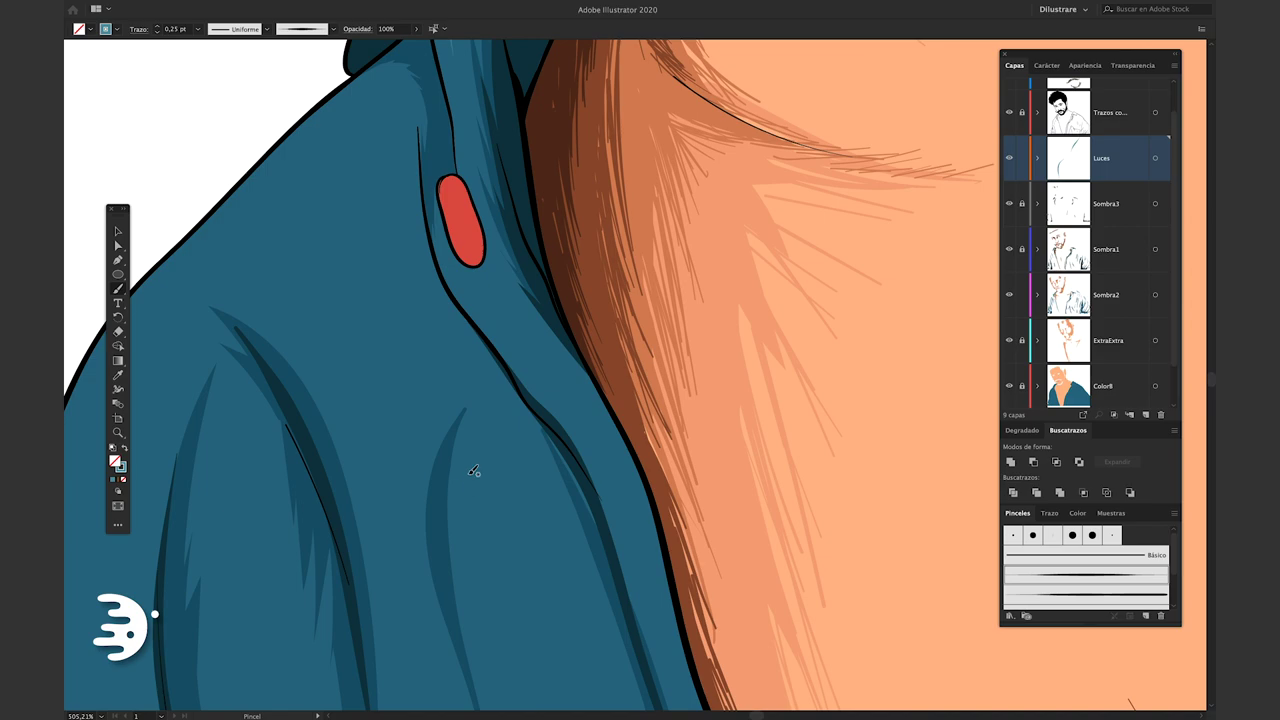
scroll(509, 324, "down", 2)
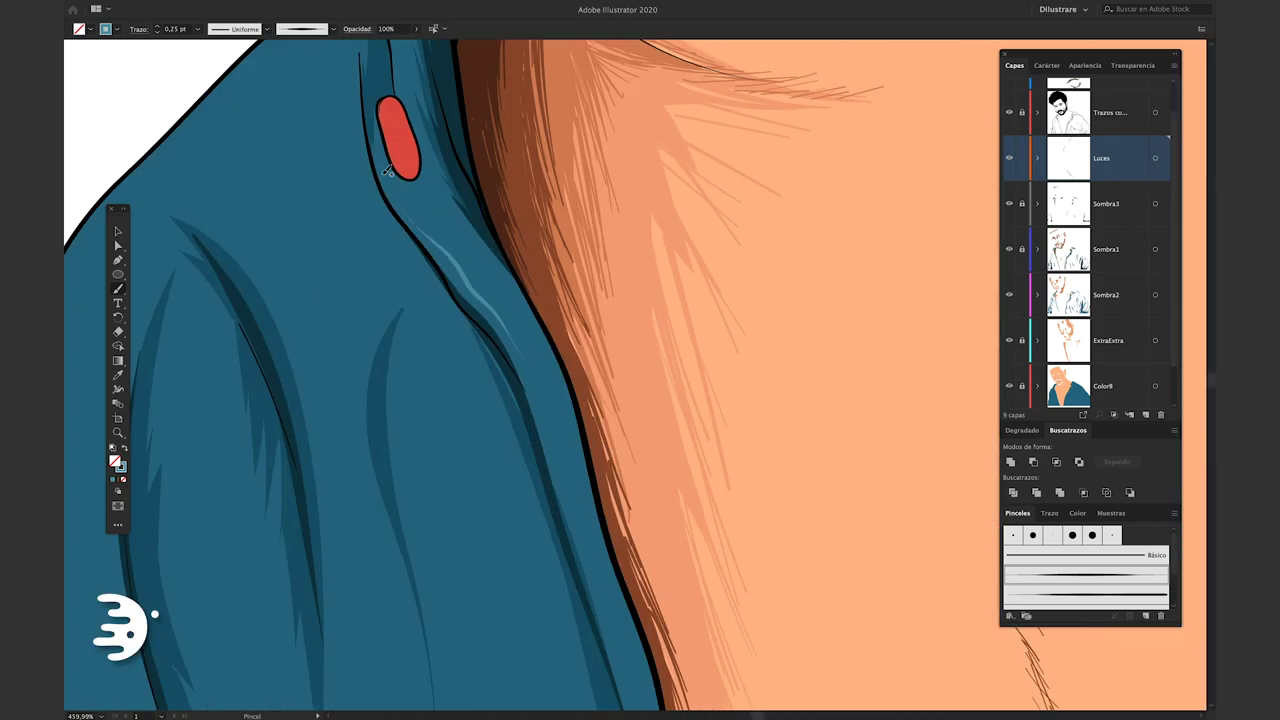
scroll(509, 324, "down", 5)
scroll(510, 380, "up", 3)
key("v")
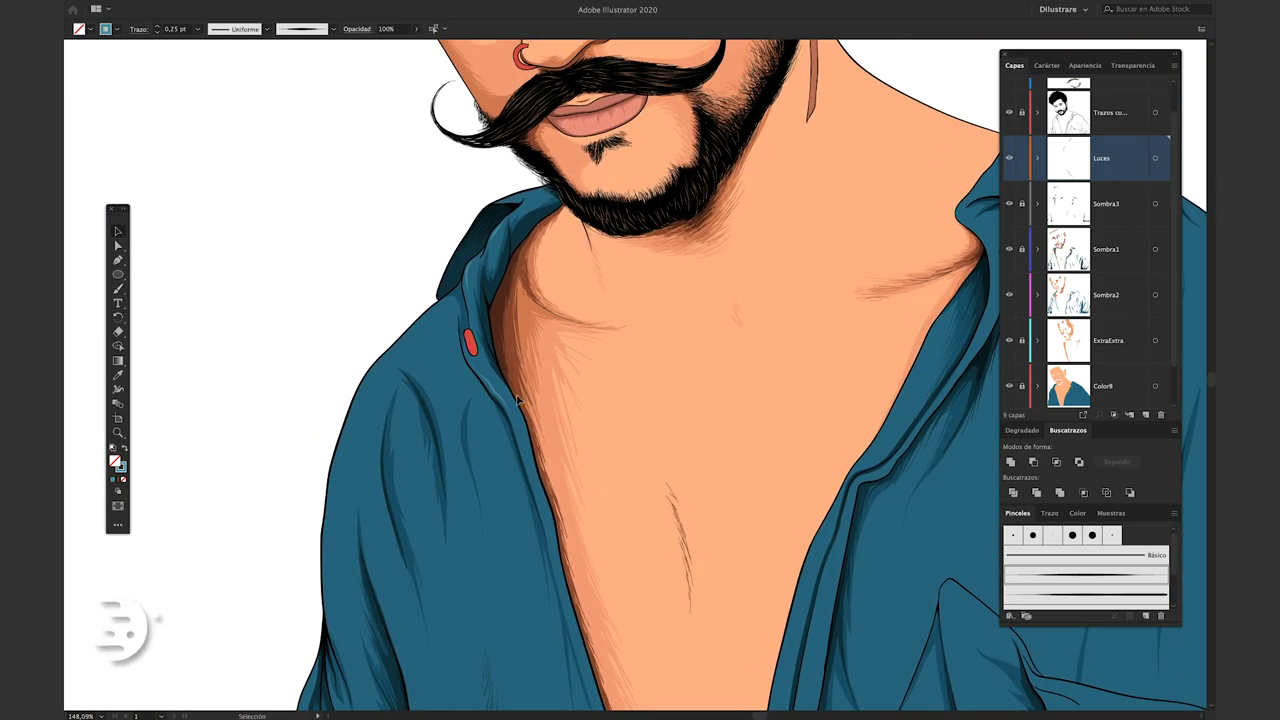
left_click_drag(509, 402, 471, 358)
scroll(483, 364, "up", 1)
scroll(483, 364, "up", 3)
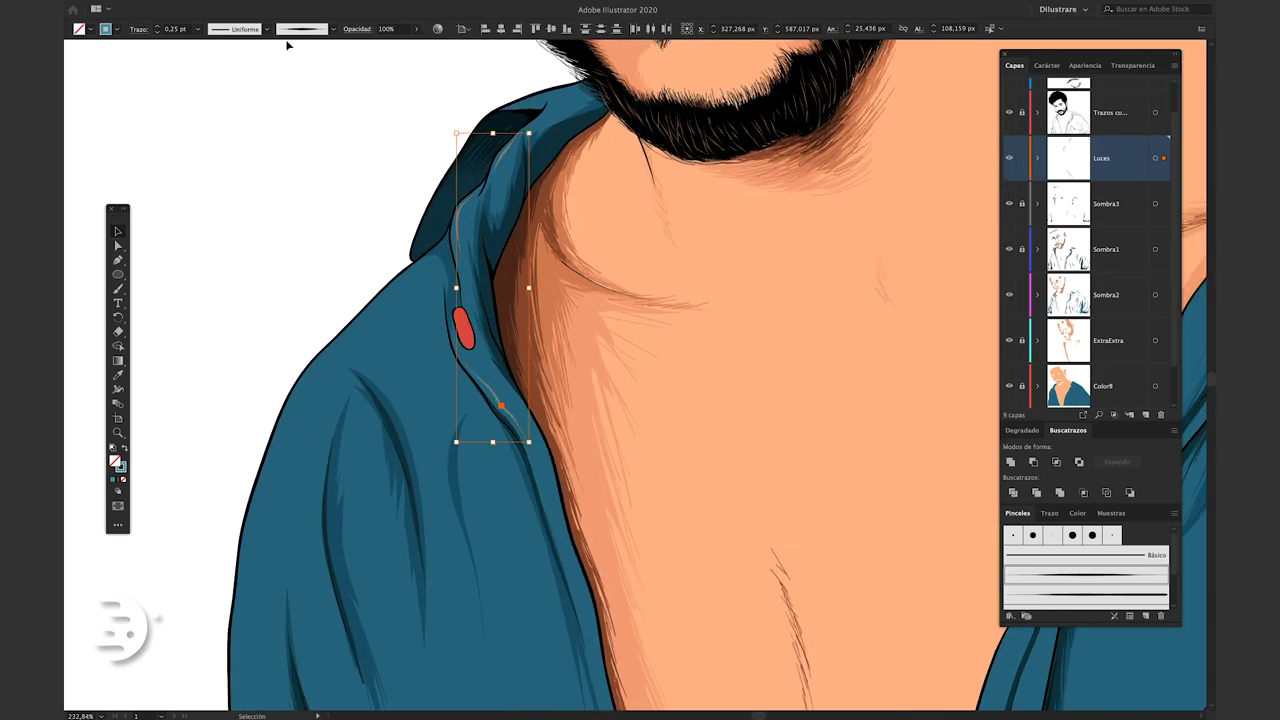
left_click(437, 28)
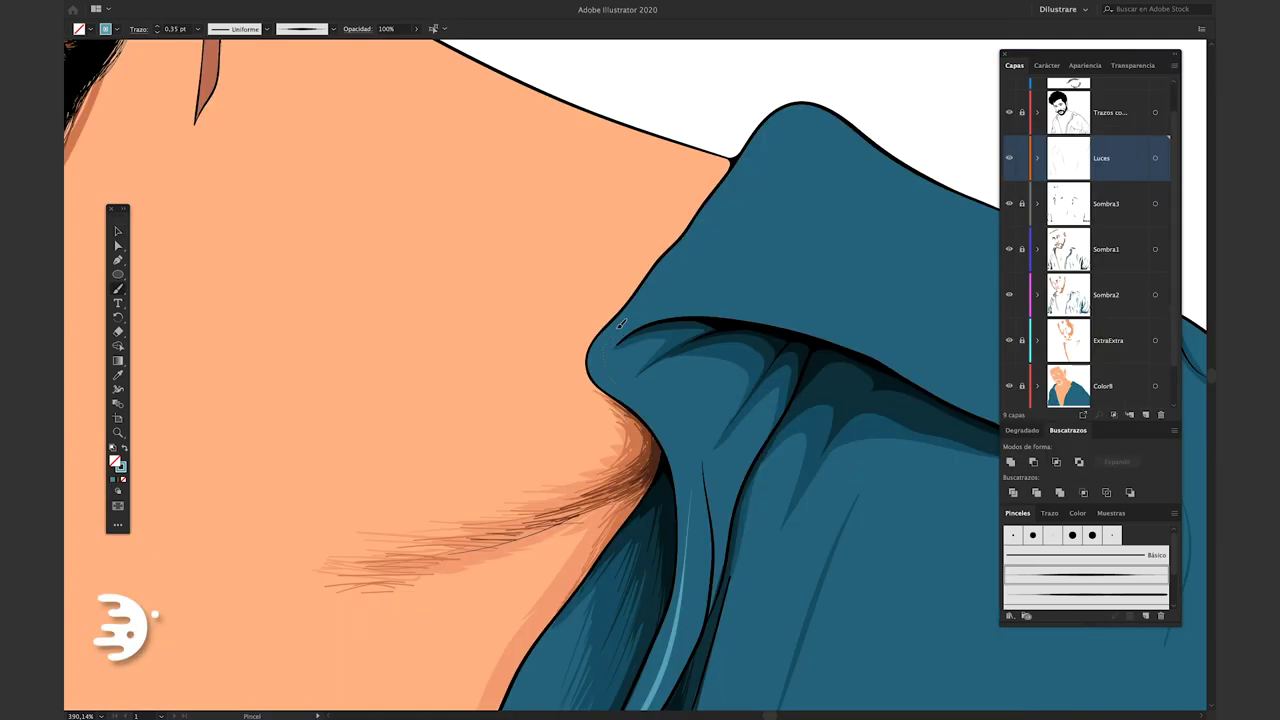
left_click_drag(686, 244, 605, 372)
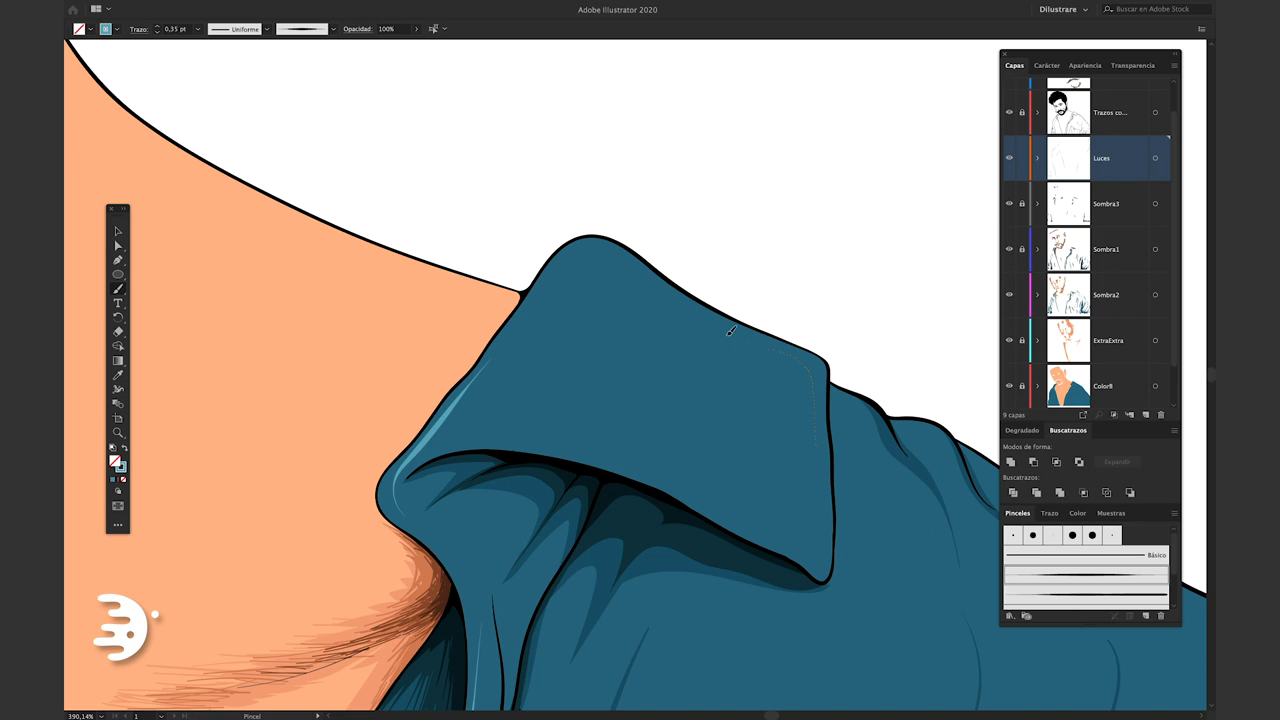
Select the upper and lower collar highlights and increase their stroke weight
scroll(630, 350, "right", 5)
scroll(630, 350, "down", 2)
scroll(635, 345, "right", 3)
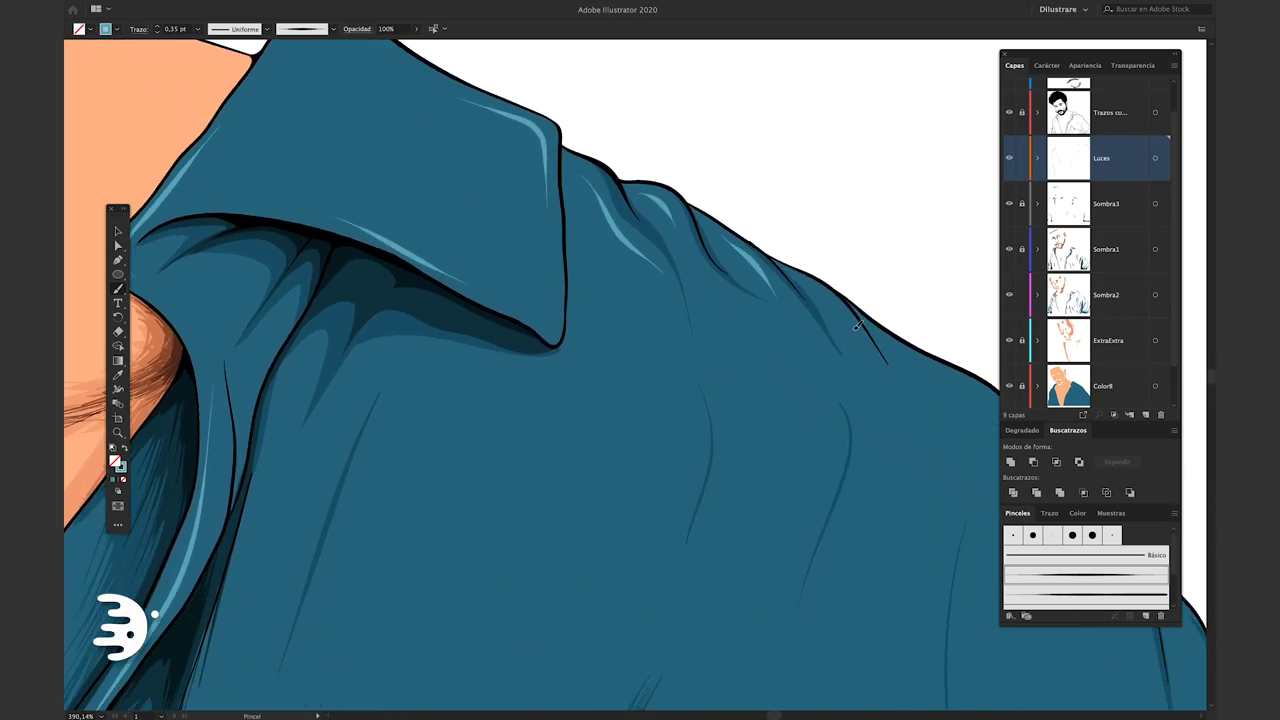
scroll(640, 290, "right", 6)
scroll(600, 330, "down", 2)
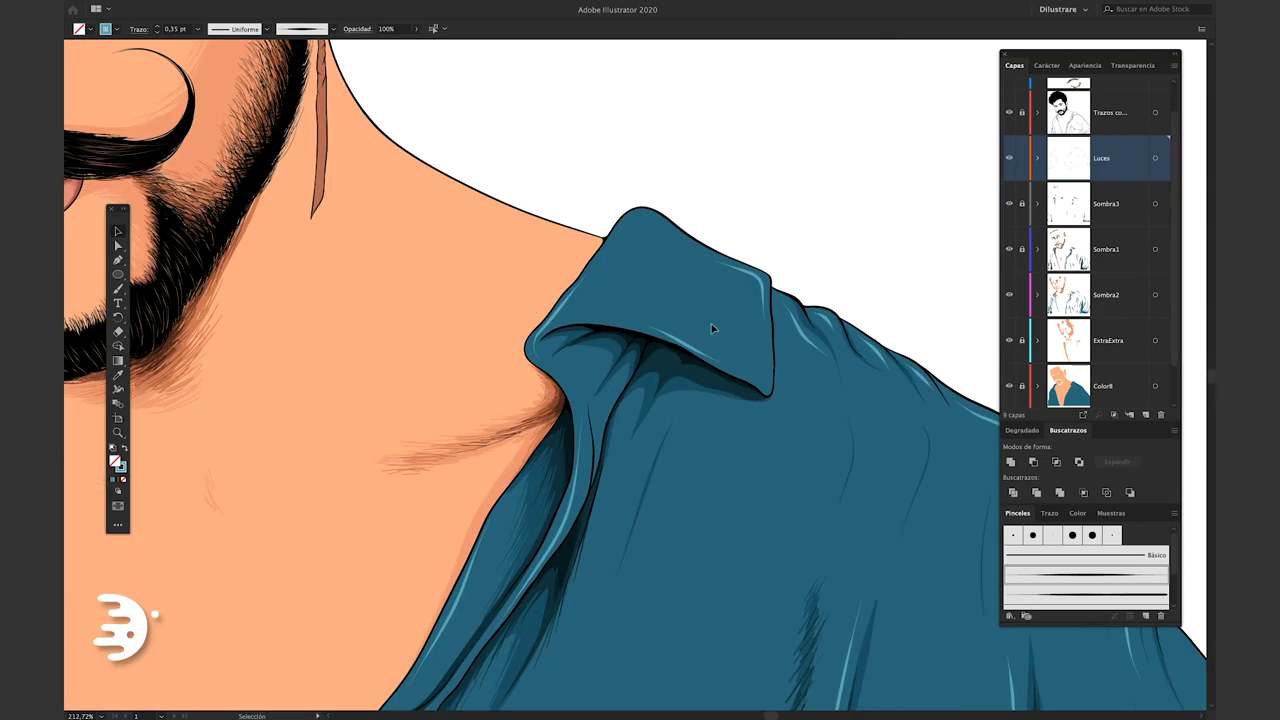
left_click(686, 358)
left_click(770, 245, "shift")
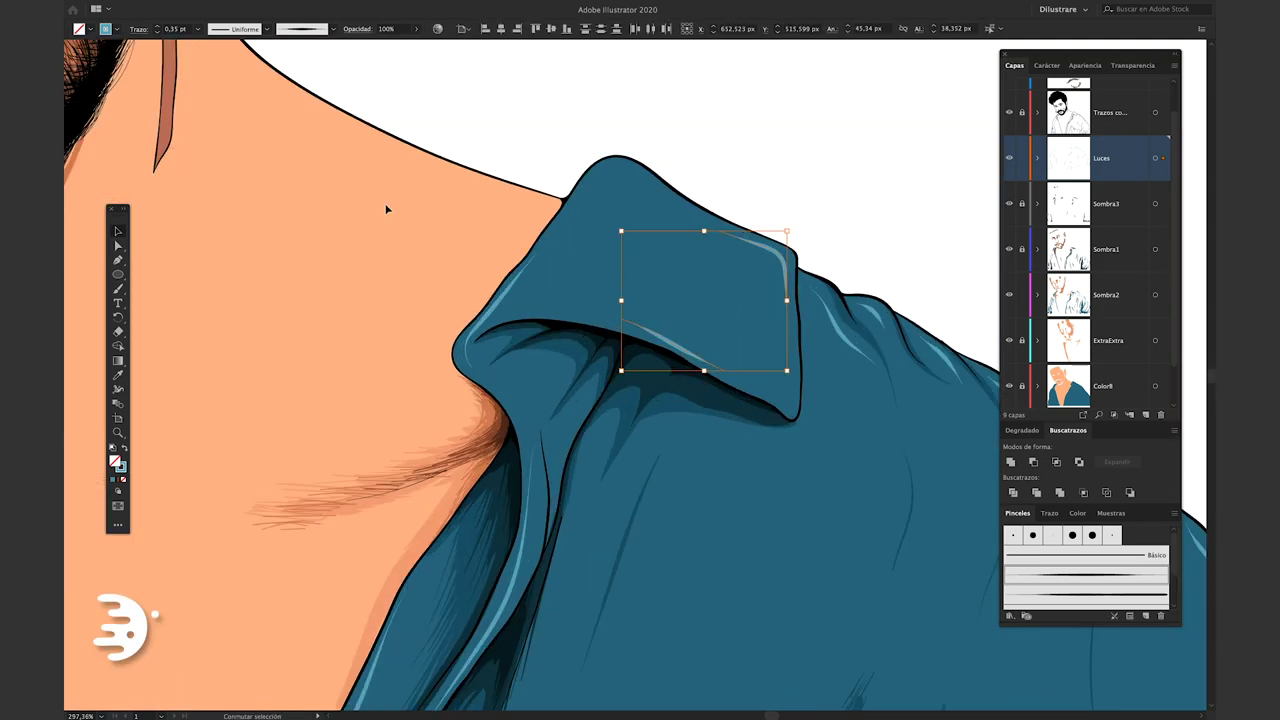
left_click(157, 26)
left_click(335, 215)
scroll(320, 245, "down", 2)
scroll(310, 273, "down", 2)
Swap fill and stroke, then draw two thin highlights along the collar crease
key("b")
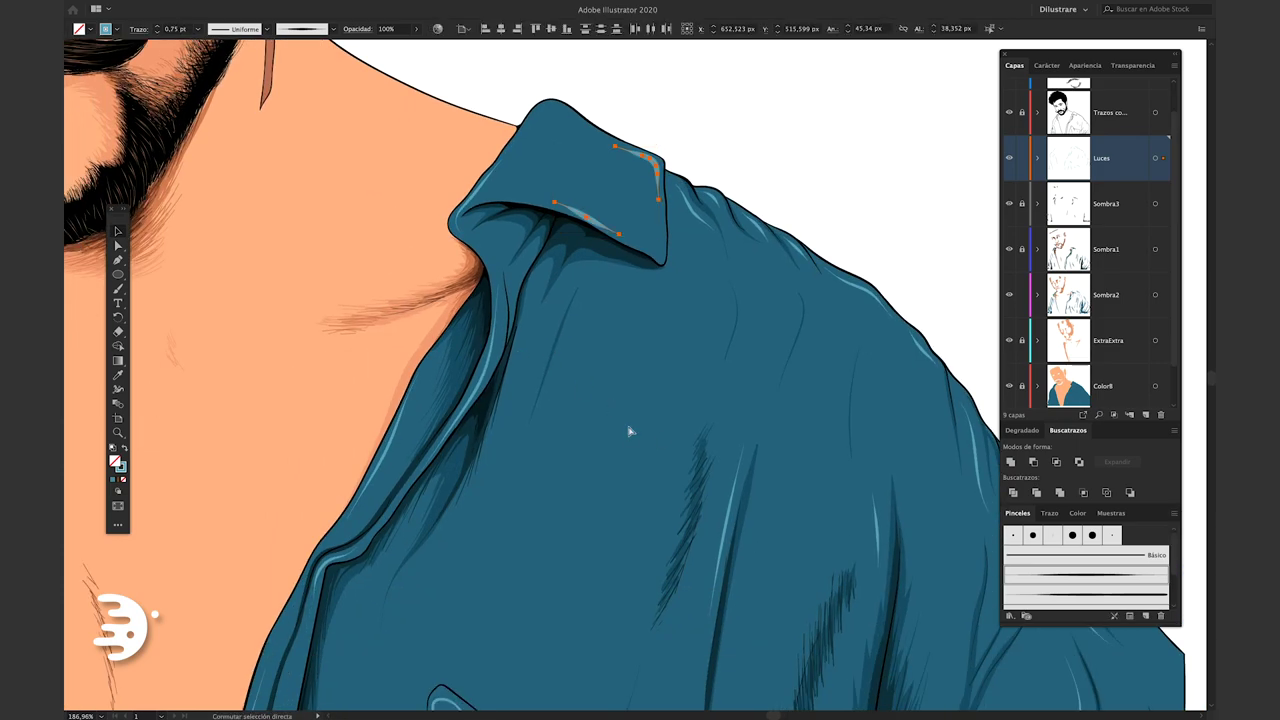
key("ctrl+0")
scroll(470, 454, "down", 1)
key("shift+x")
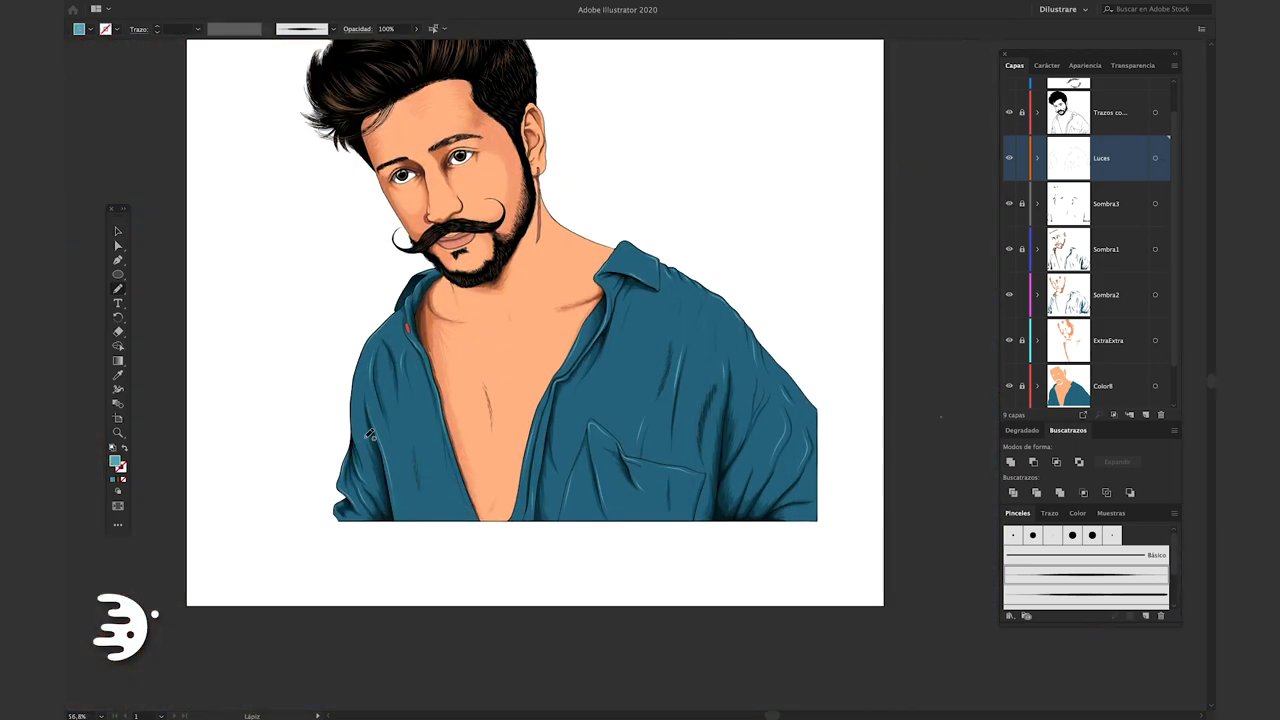
scroll(370, 435, "up", 2)
scroll(440, 297, "up", 1)
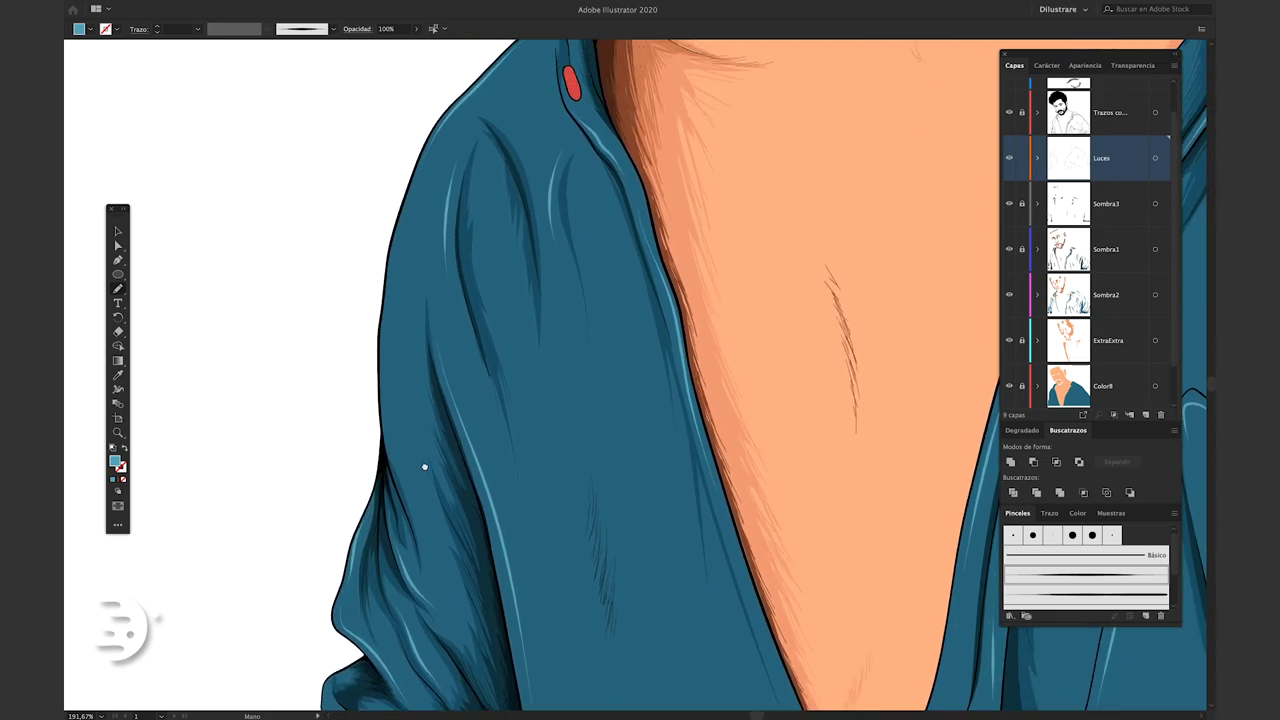
scroll(600, 380, "up", 2)
scroll(631, 385, "up", 1)
left_click_drag(631, 385, 524, 268)
scroll(524, 268, "up", 2)
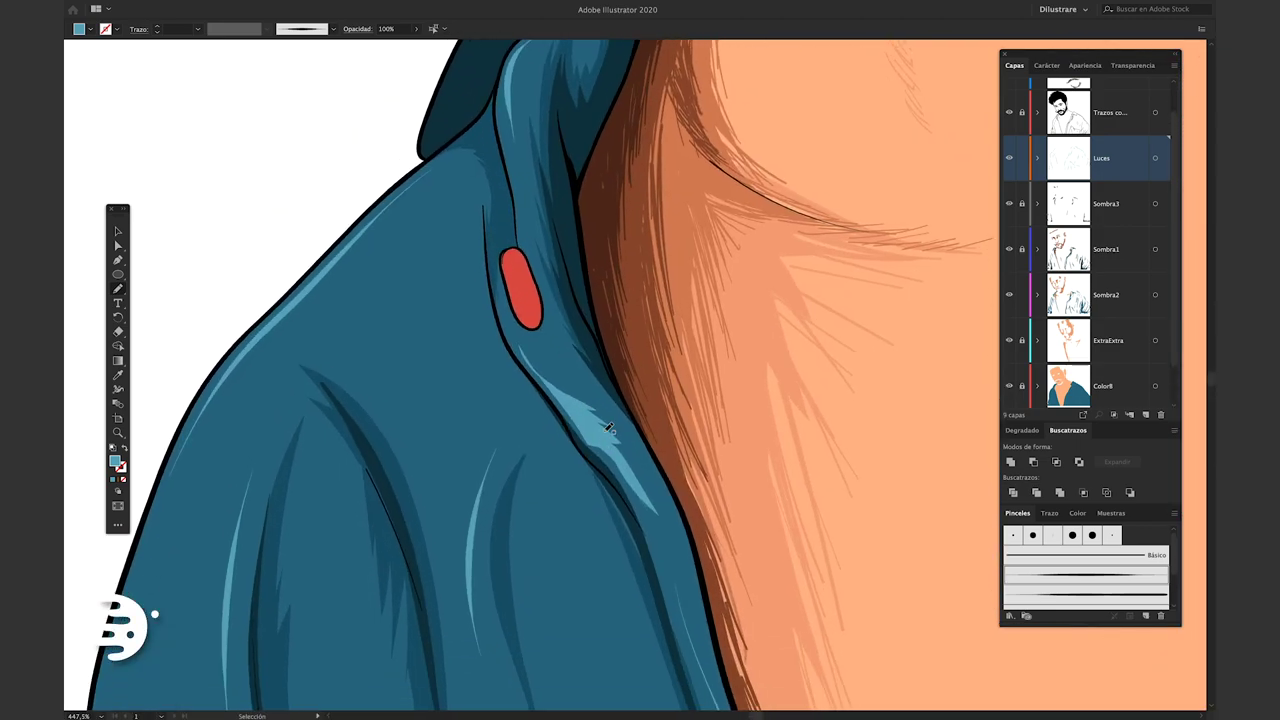
left_click_drag(639, 479, 527, 338)
Draw two light teal highlights on the shirt shoulder and its fold
scroll(527, 338, "up", 2)
scroll(531, 391, "up", 1)
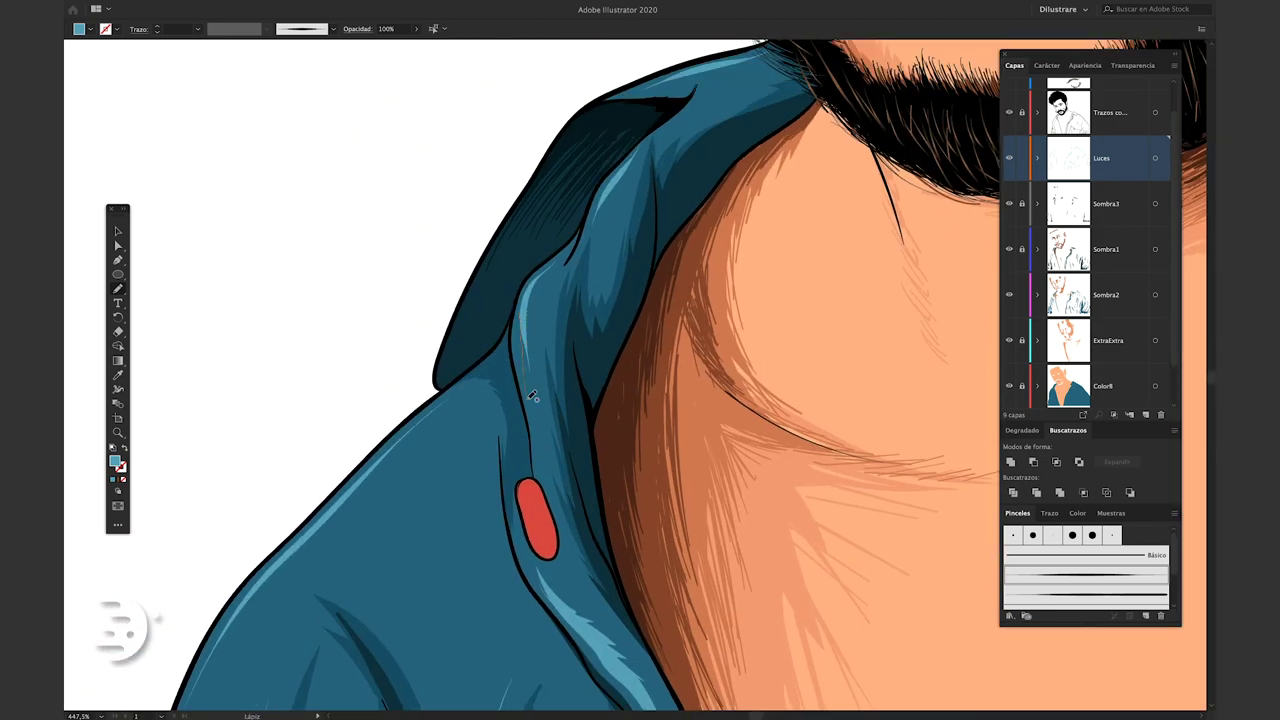
scroll(550, 290, "up", 1)
scroll(565, 275, "down", 4)
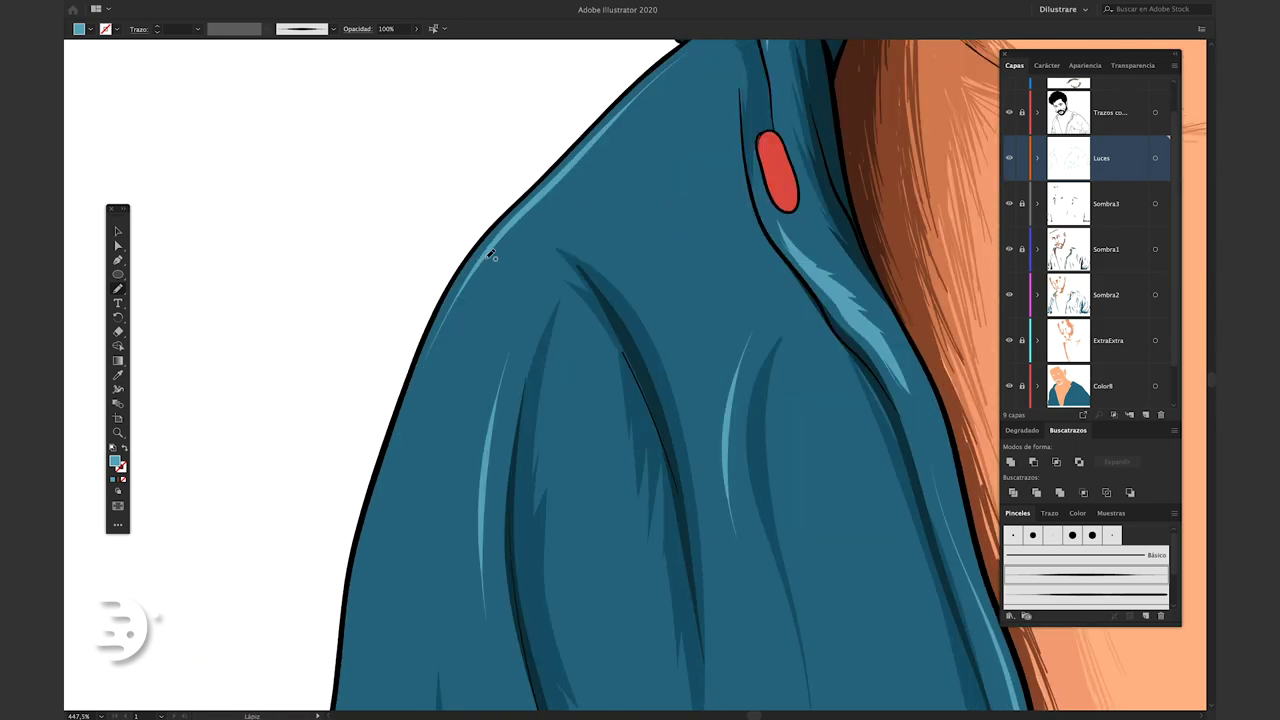
scroll(508, 287, "down", 1)
scroll(508, 287, "down", 3)
left_click_drag(665, 255, 693, 405)
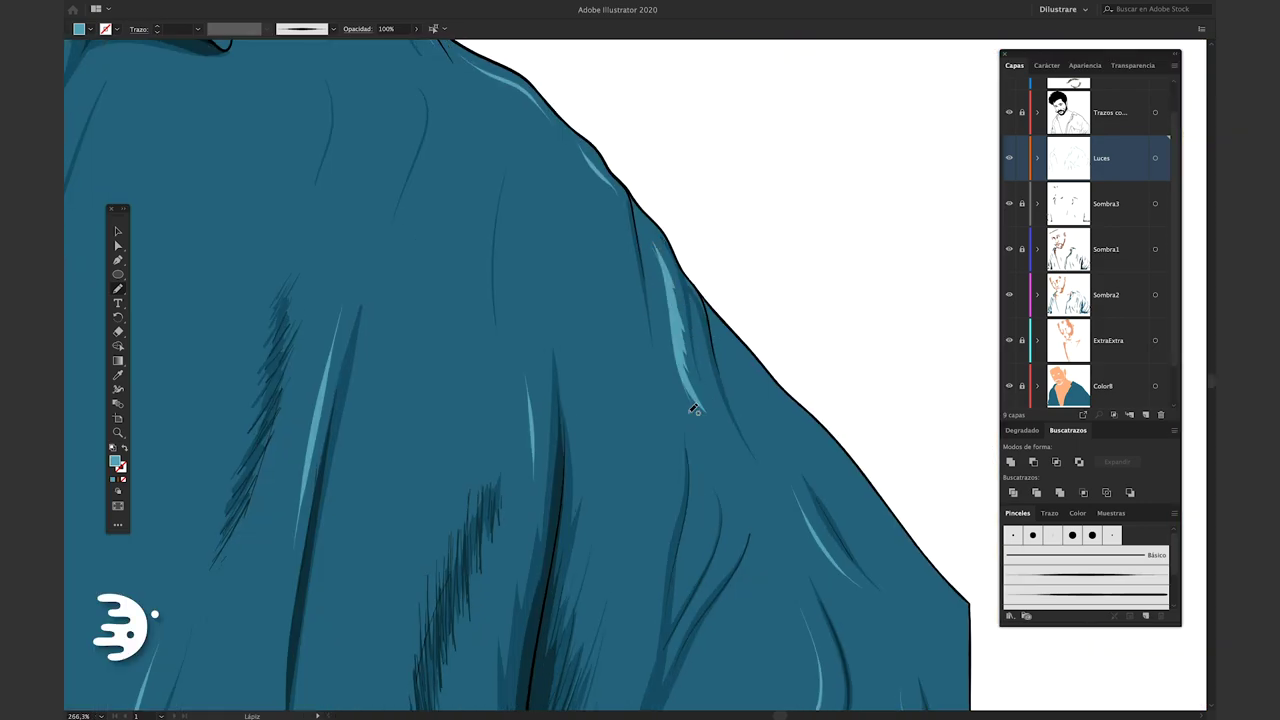
scroll(693, 405, "down", 2)
left_click_drag(778, 455, 742, 403)
scroll(730, 350, "down", 2)
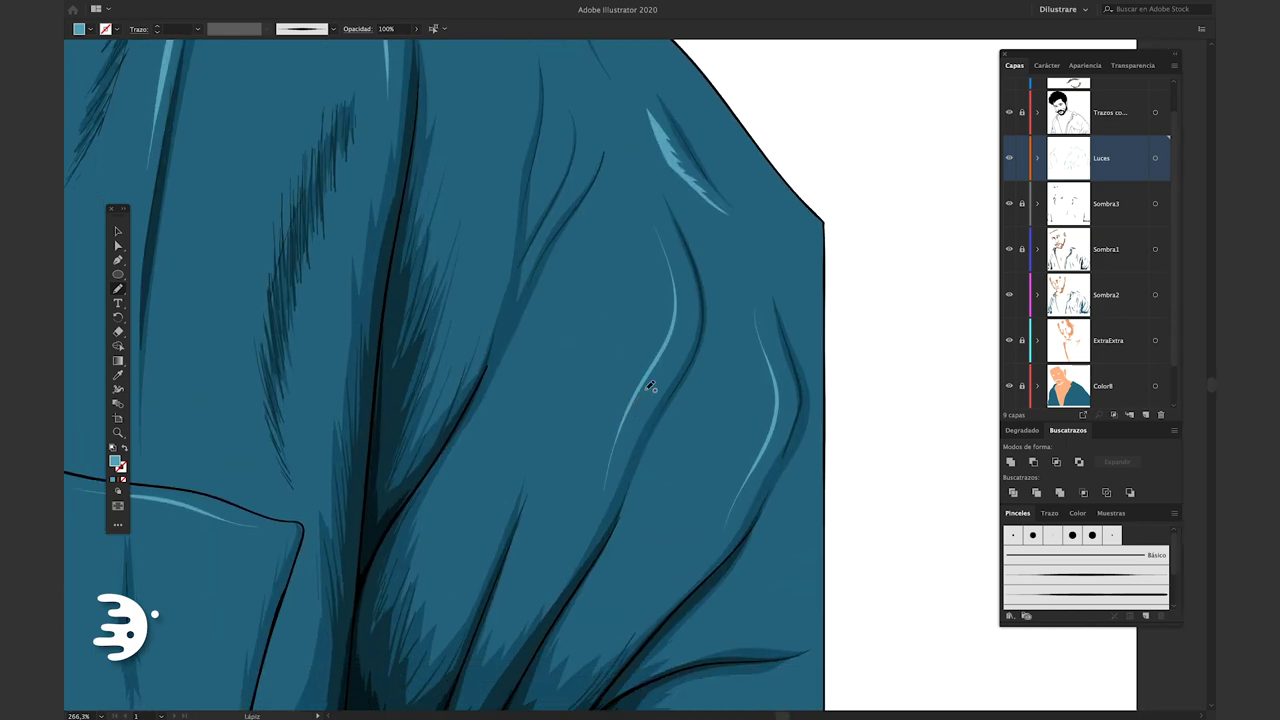
key("ctrl+0")
key("v")
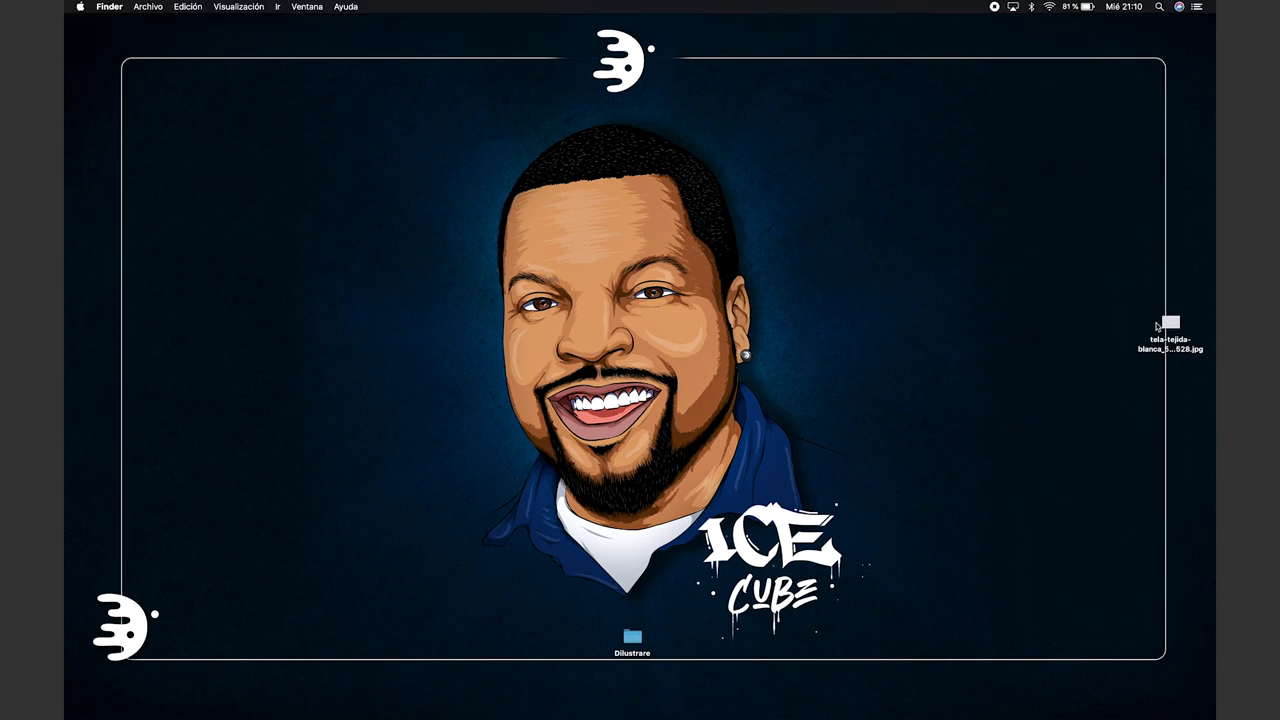
left_click(1160, 326)
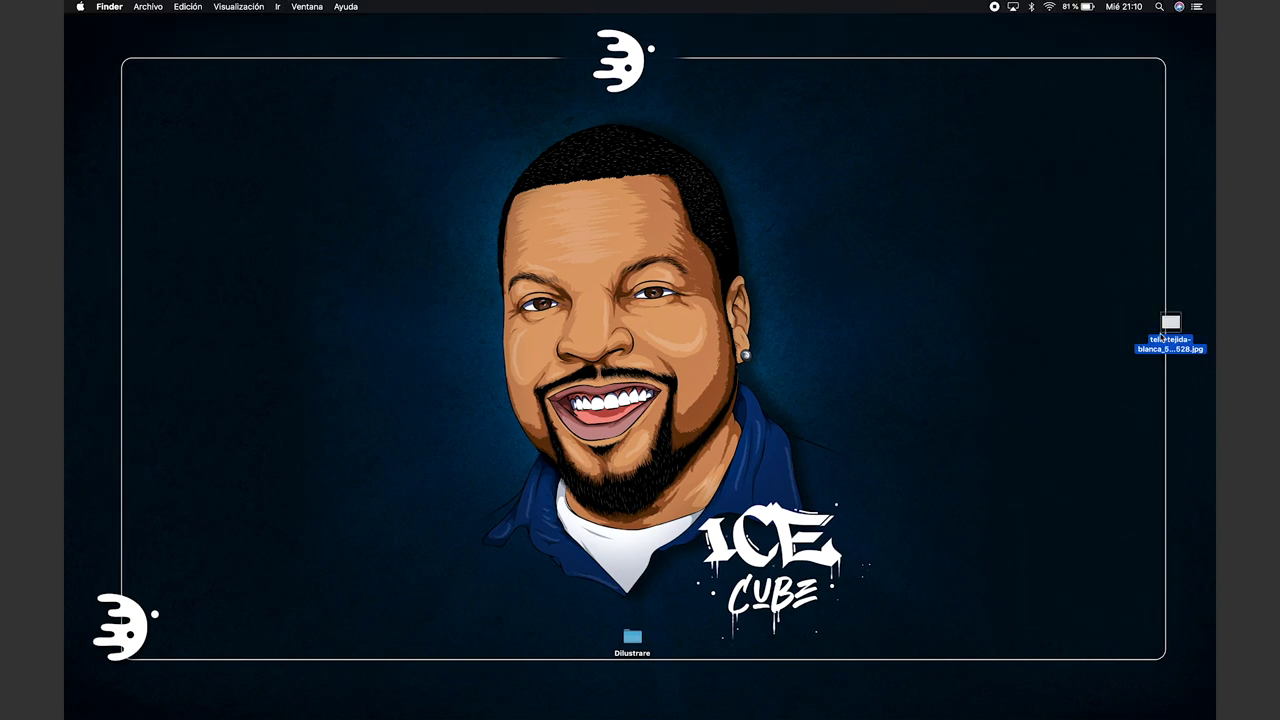
key("space")
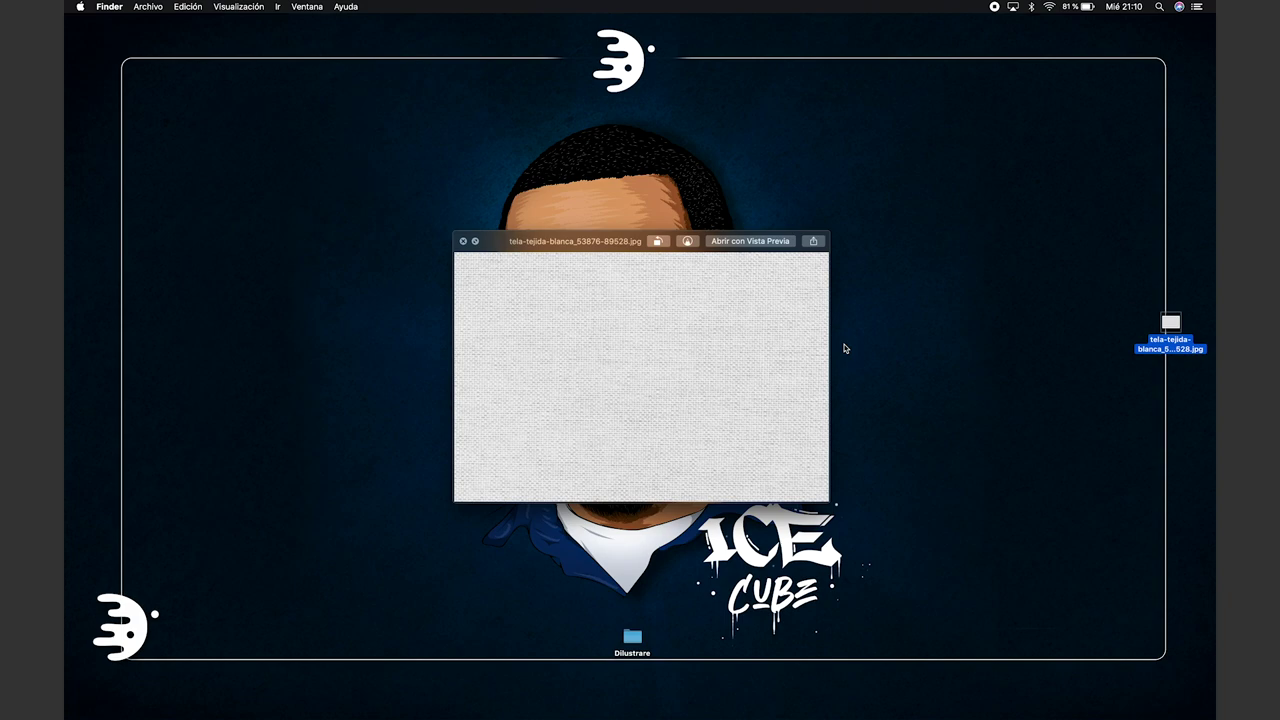
key("space")
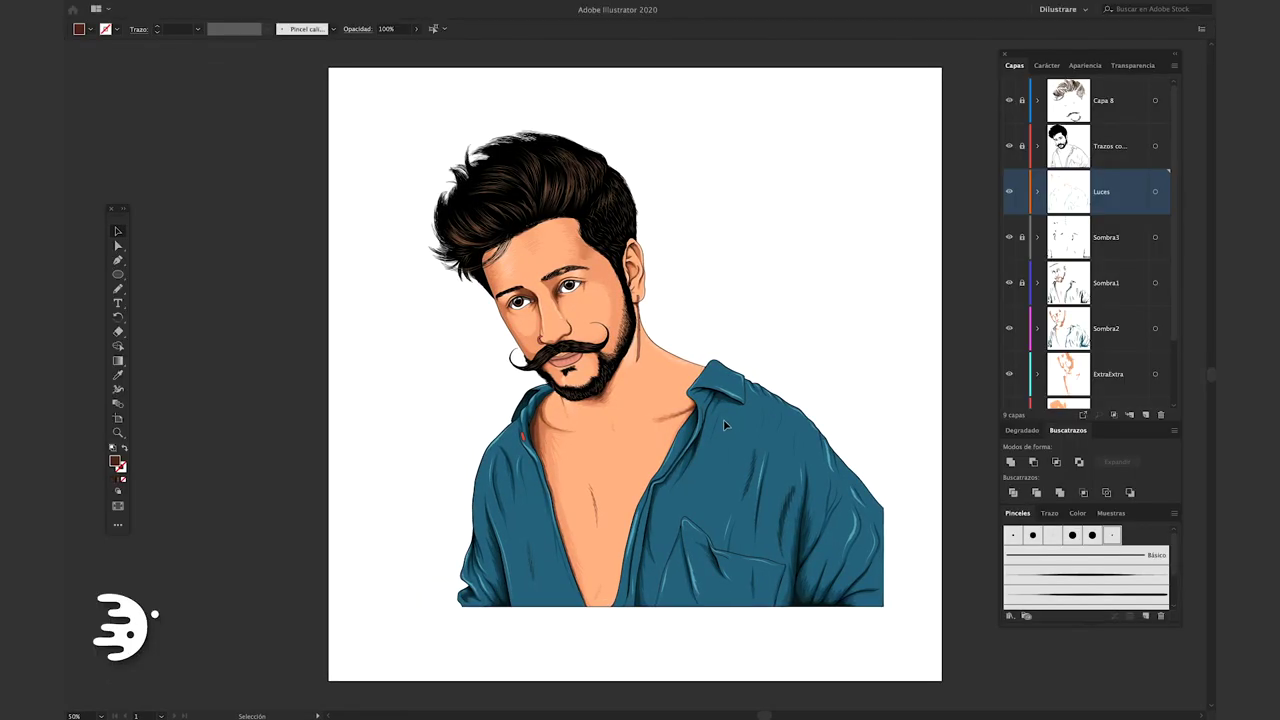
Select all shapes sharing the shirt's teal fill on Color8 and group them
scroll(1060, 205, "down", 2)
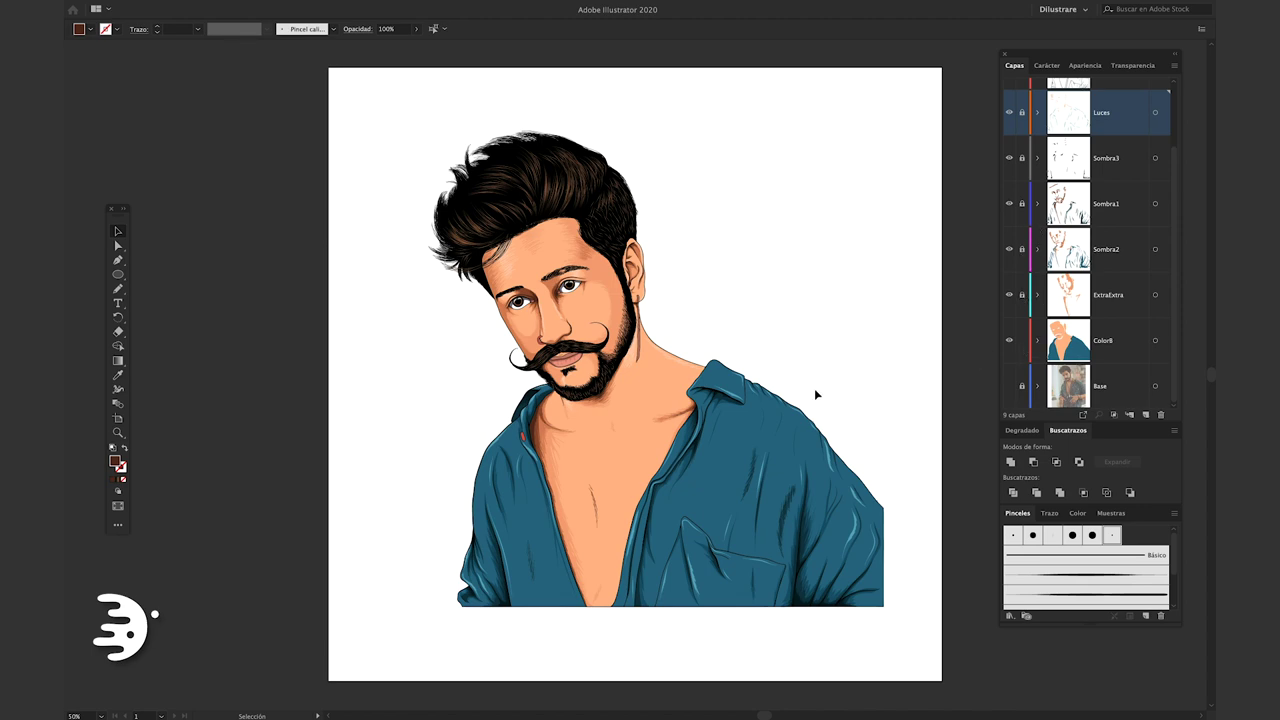
left_click(750, 426)
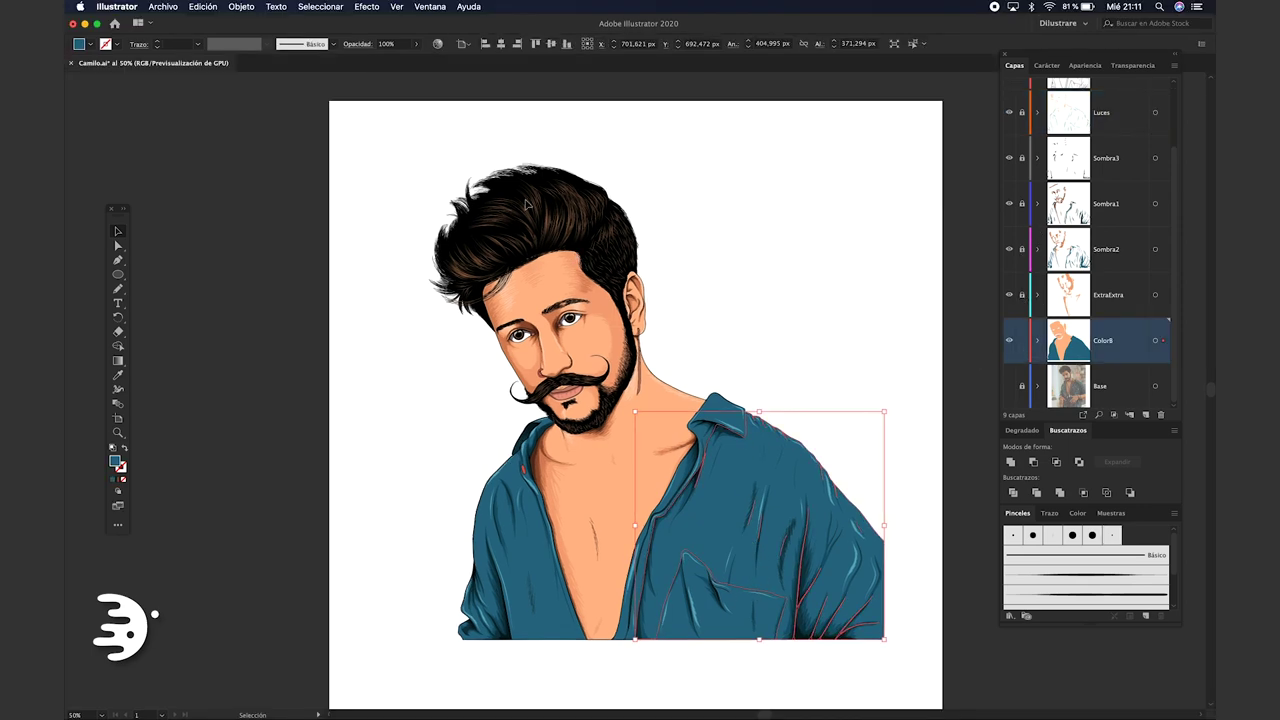
left_click(322, 7)
mouse_move(380, 126)
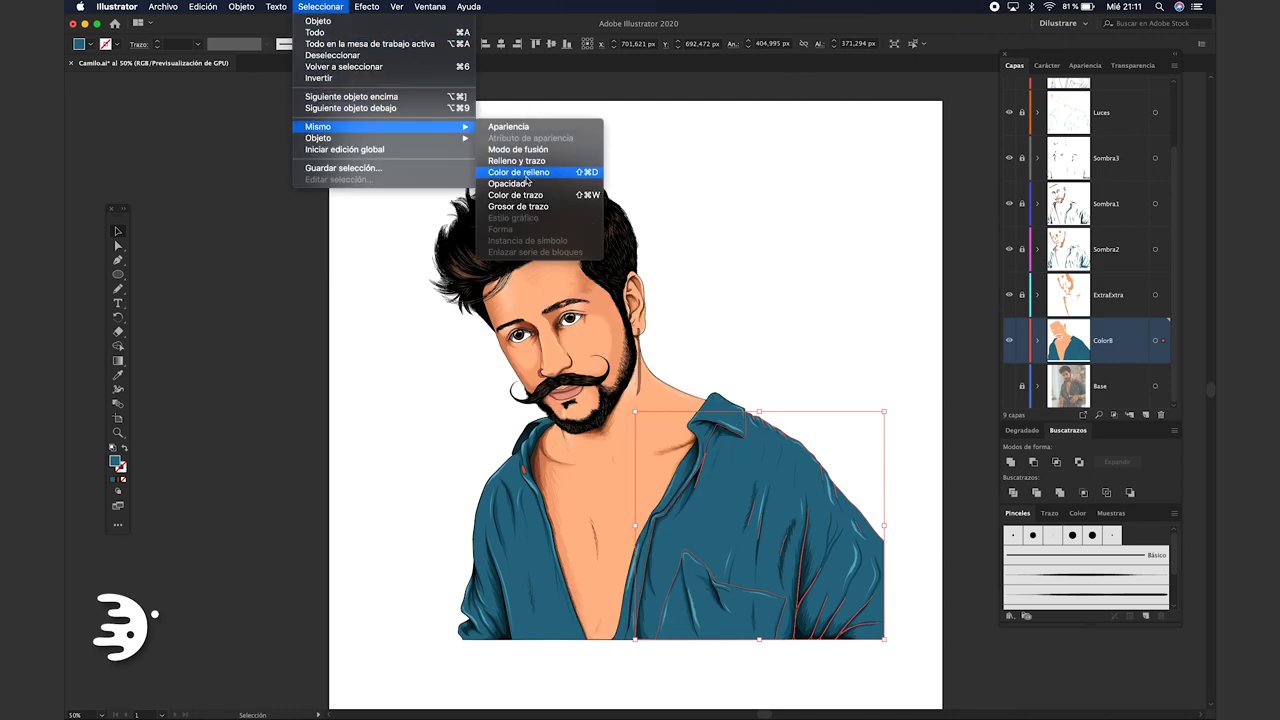
left_click(530, 176)
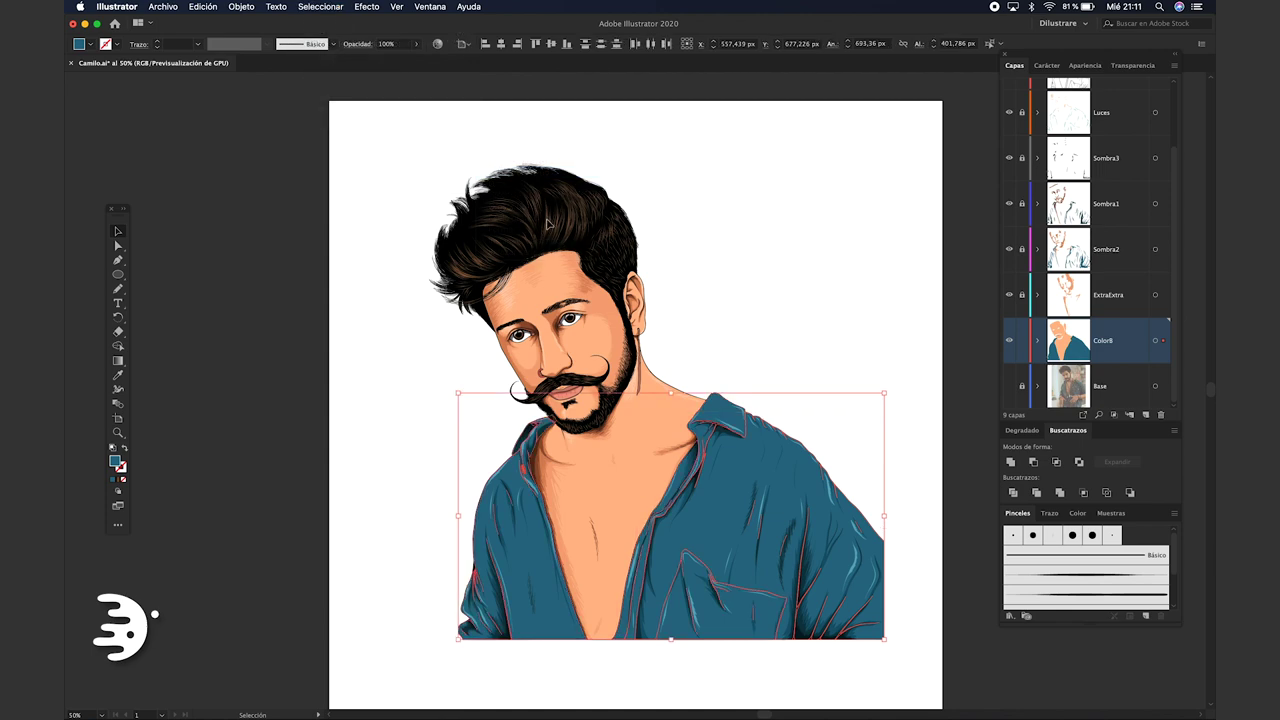
key("ctrl+g")
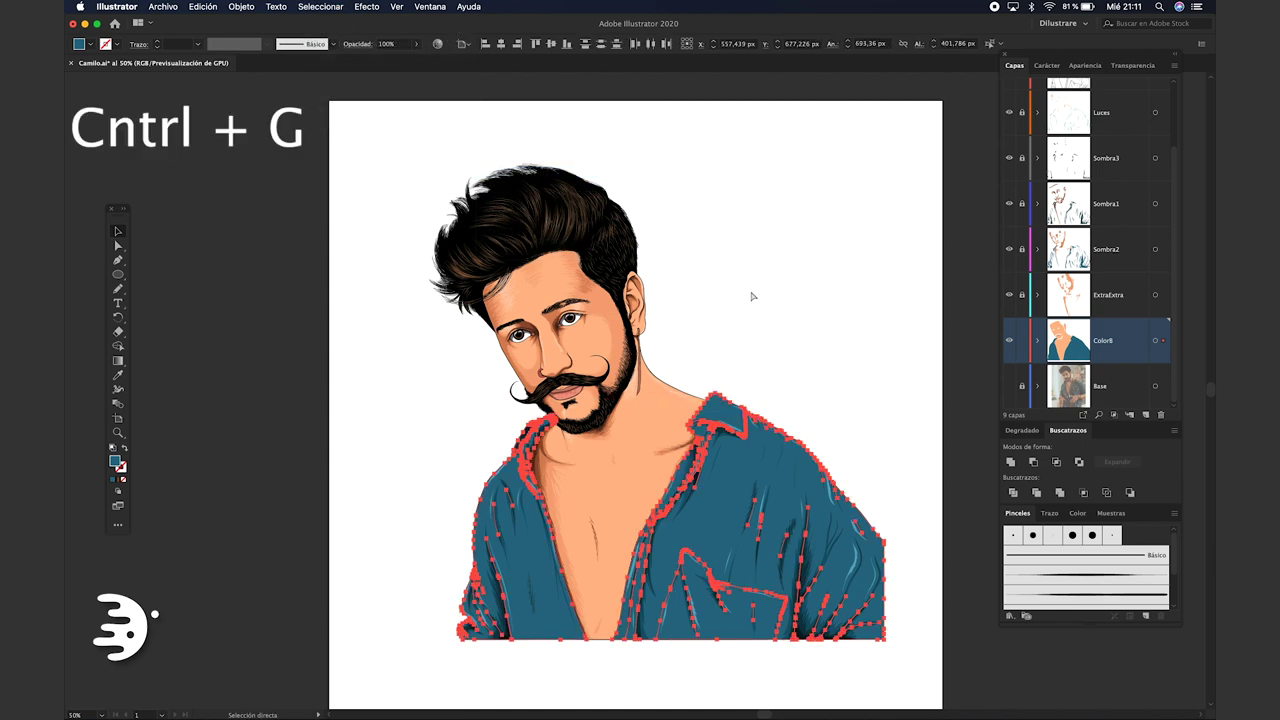
key("v")
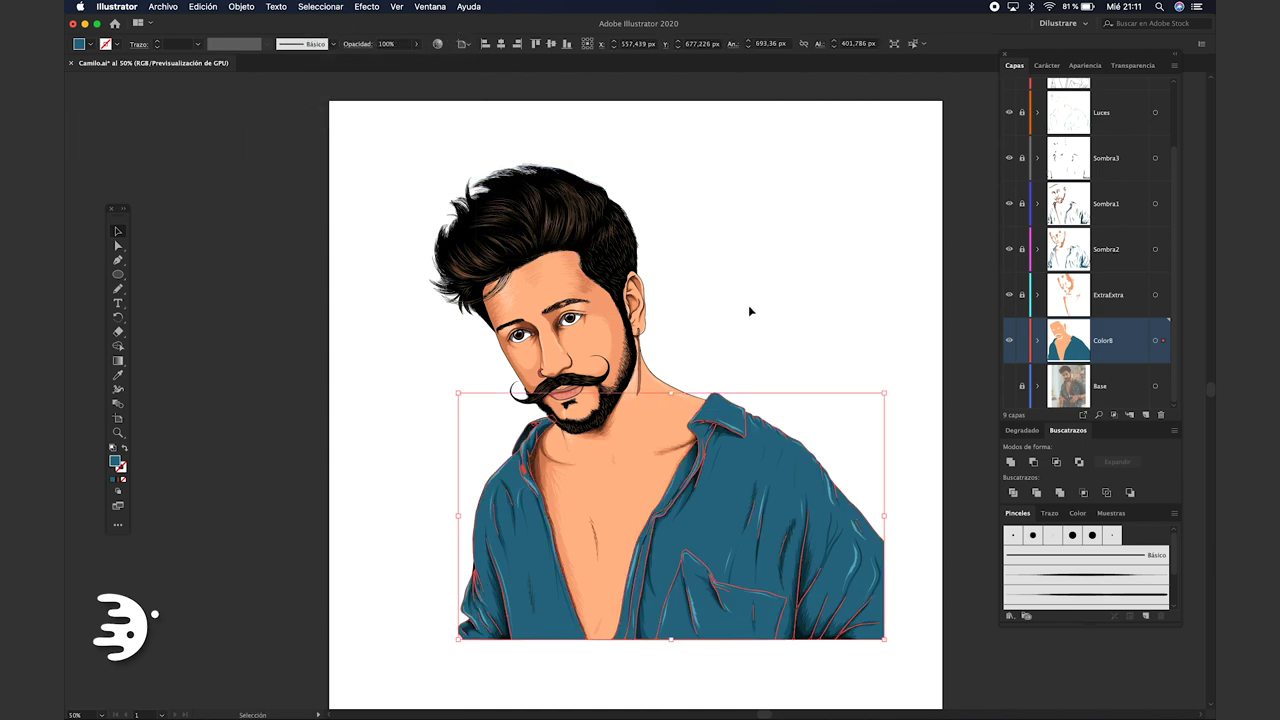
Copy the grouped shirt shapes and paste a copy in front, in place
left_click(246, 7)
mouse_move(203, 7)
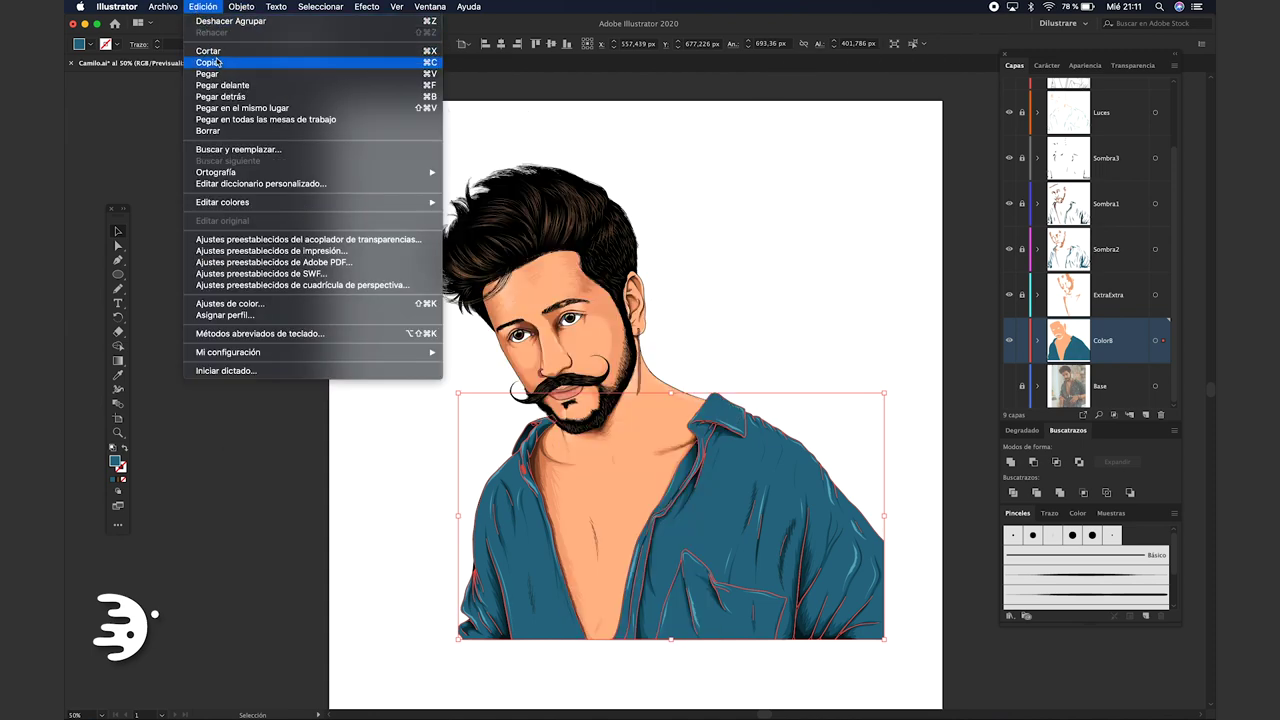
left_click(217, 62)
left_click(203, 7)
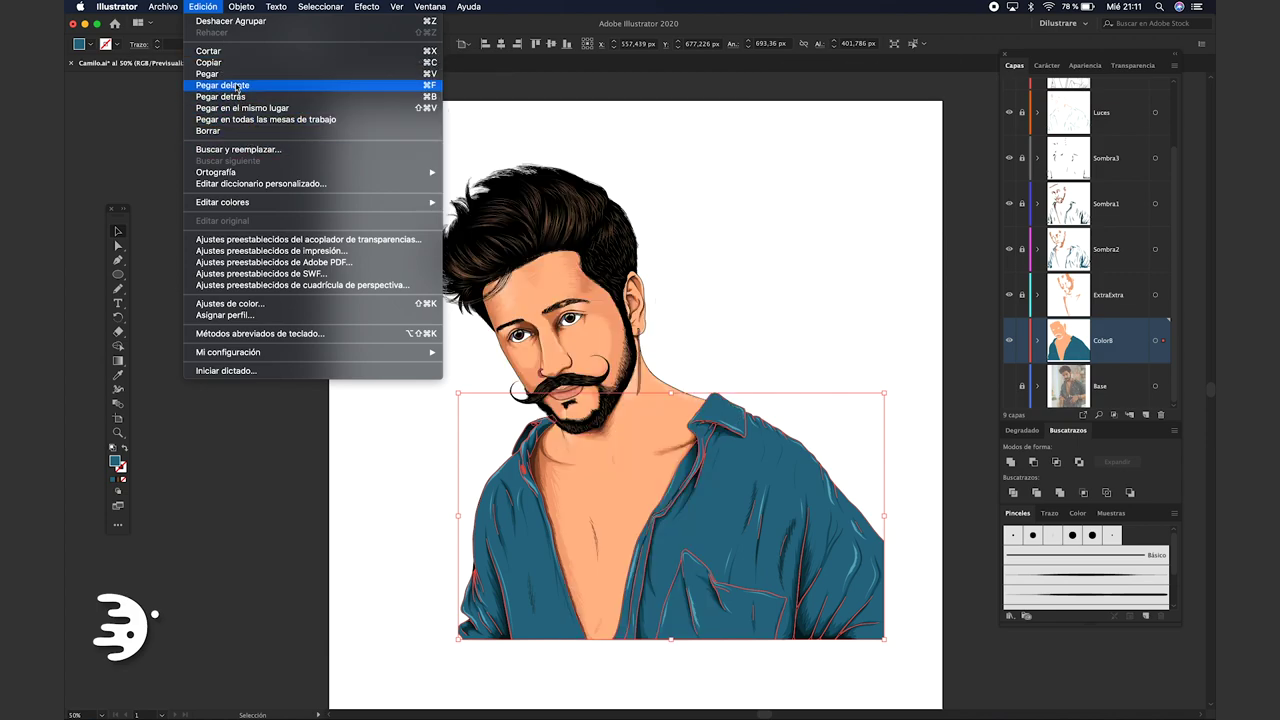
left_click(237, 88)
Make the shirt pieces a compound path and deselect to check the result
left_click(1037, 340)
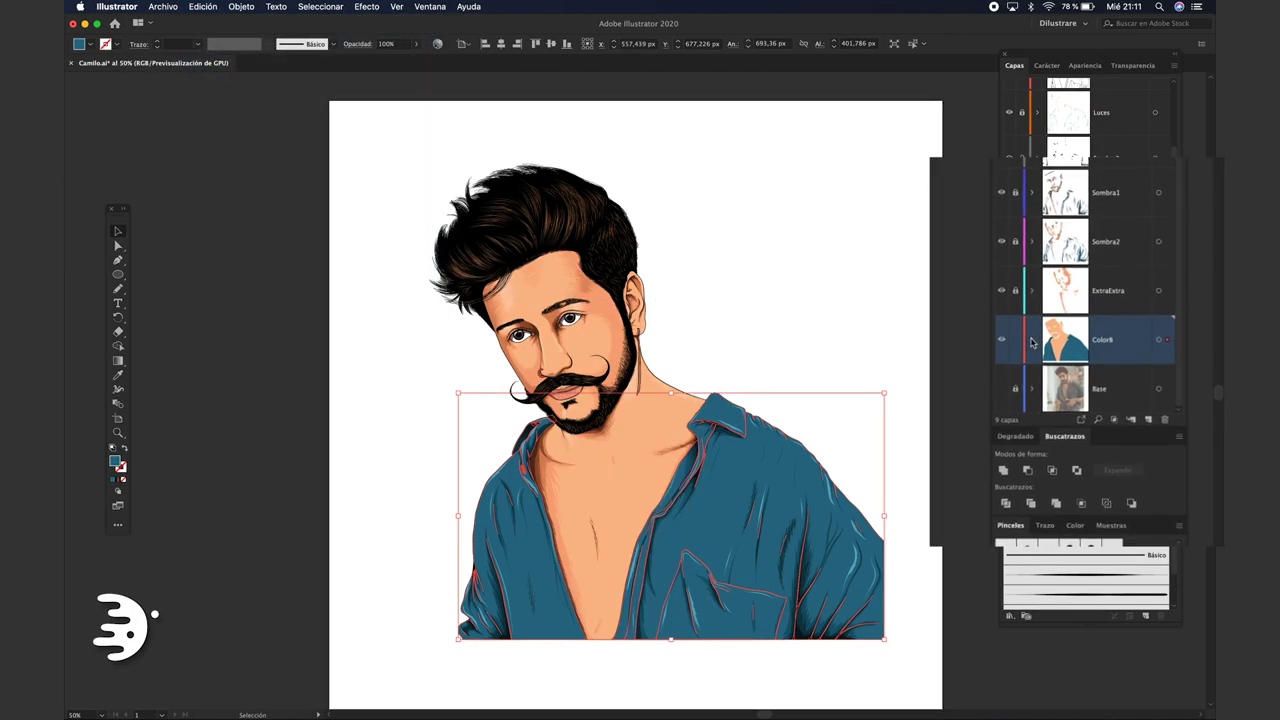
scroll(1104, 234, "down", 3)
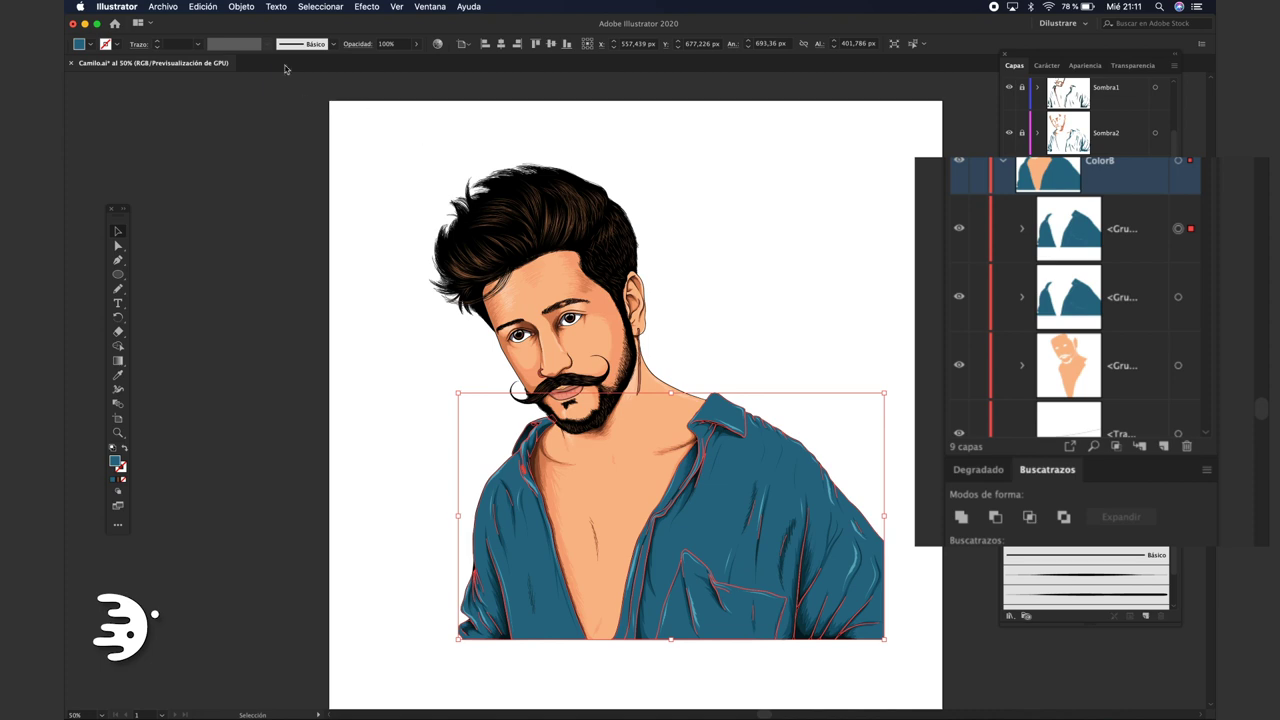
left_click(203, 6)
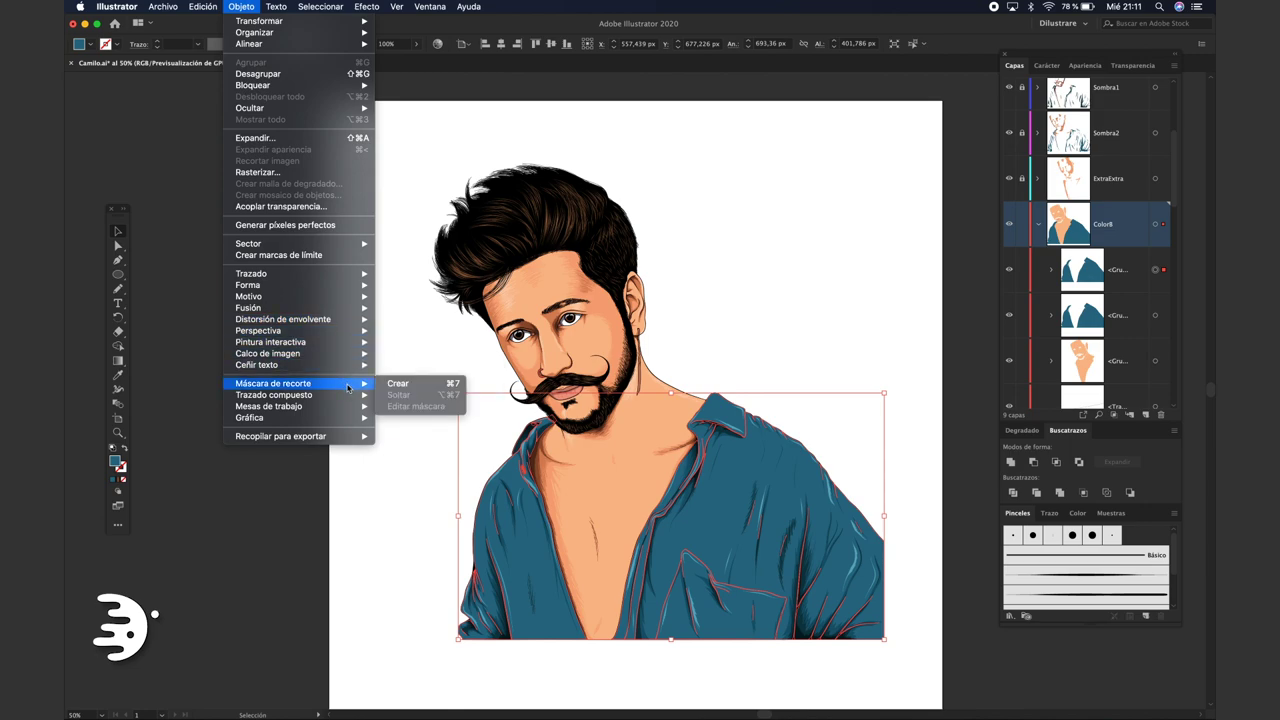
mouse_move(273, 395)
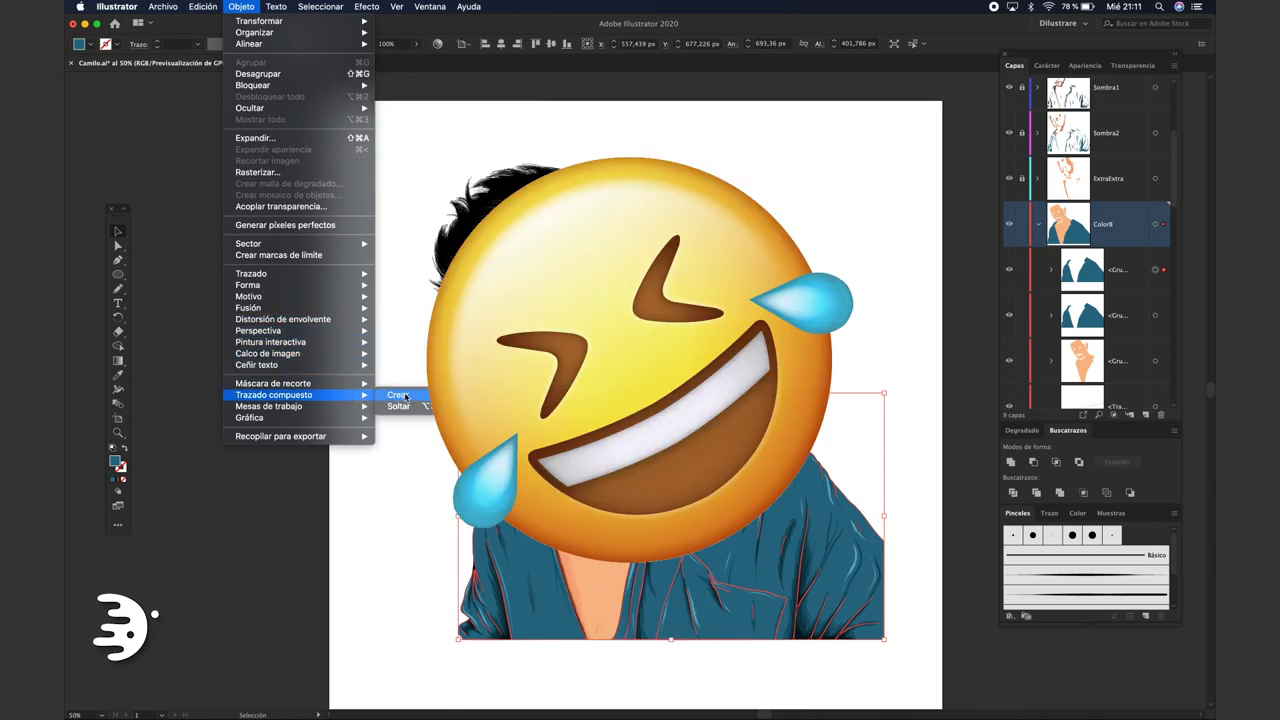
left_click(403, 396)
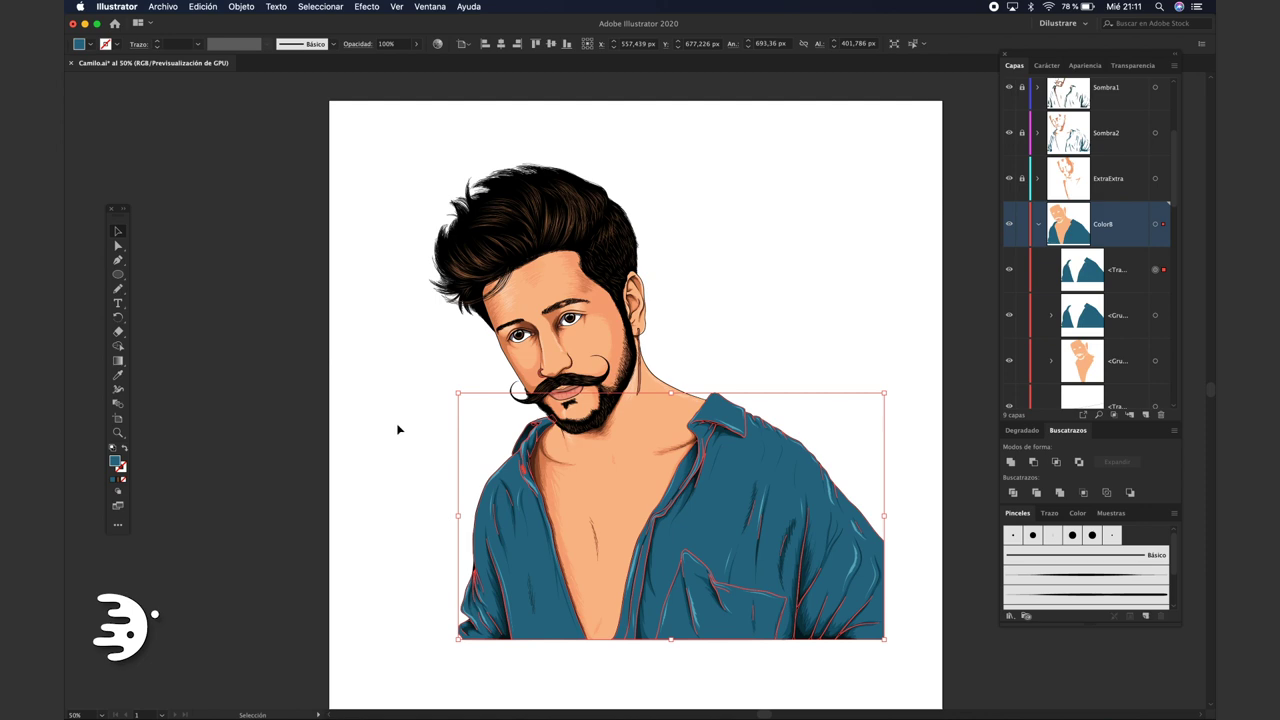
left_click(796, 303)
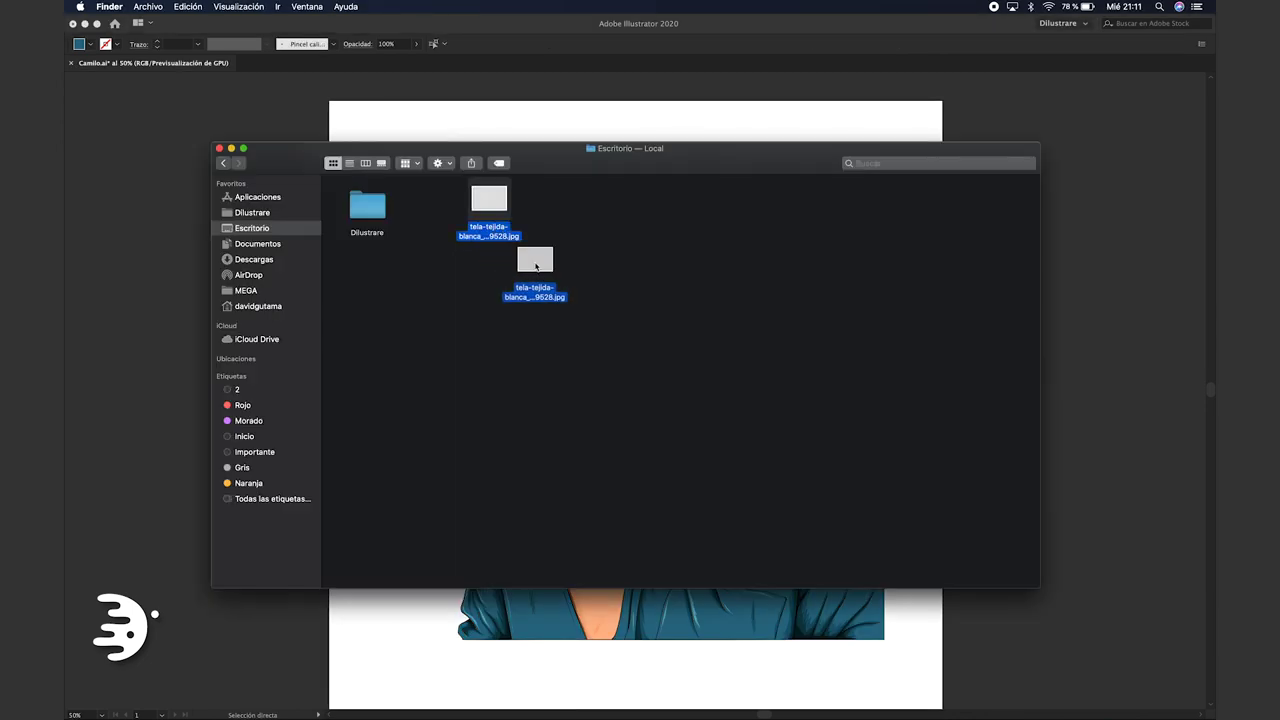
Place the woven fabric JPG on the canvas and embed it
left_click_drag(534, 257, 648, 549)
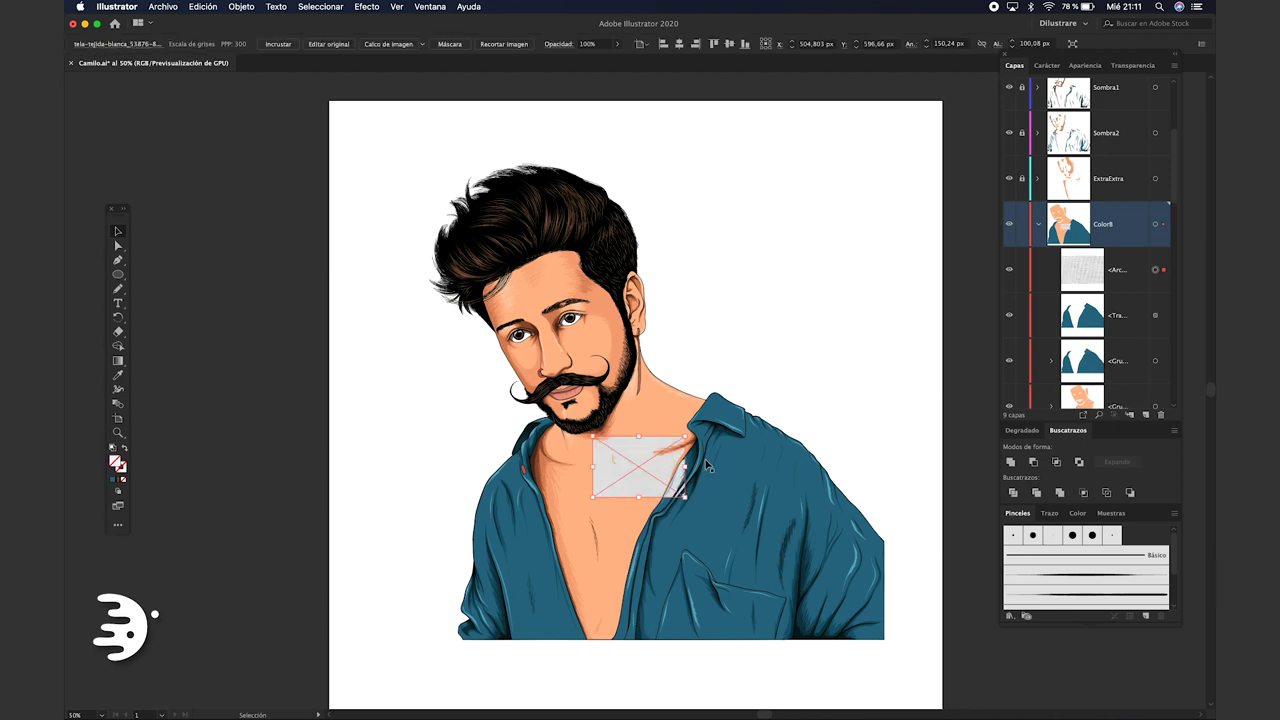
scroll(712, 462, "down", 2)
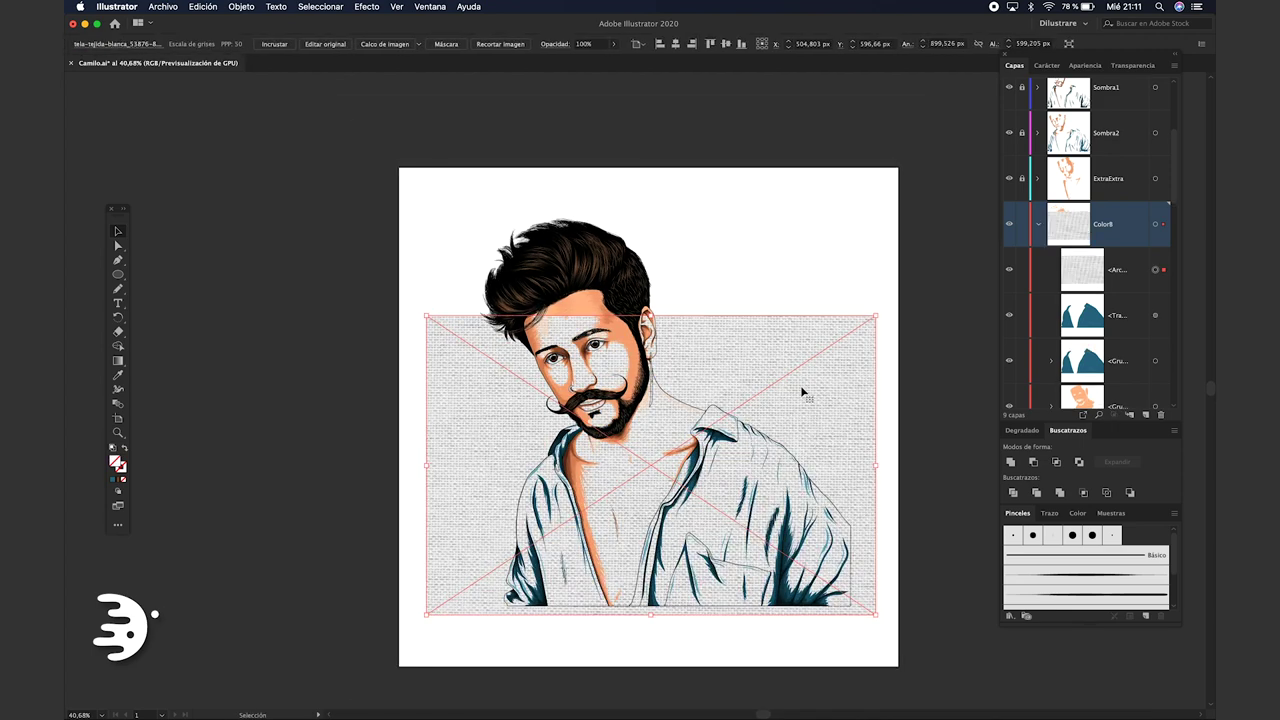
left_click(274, 44)
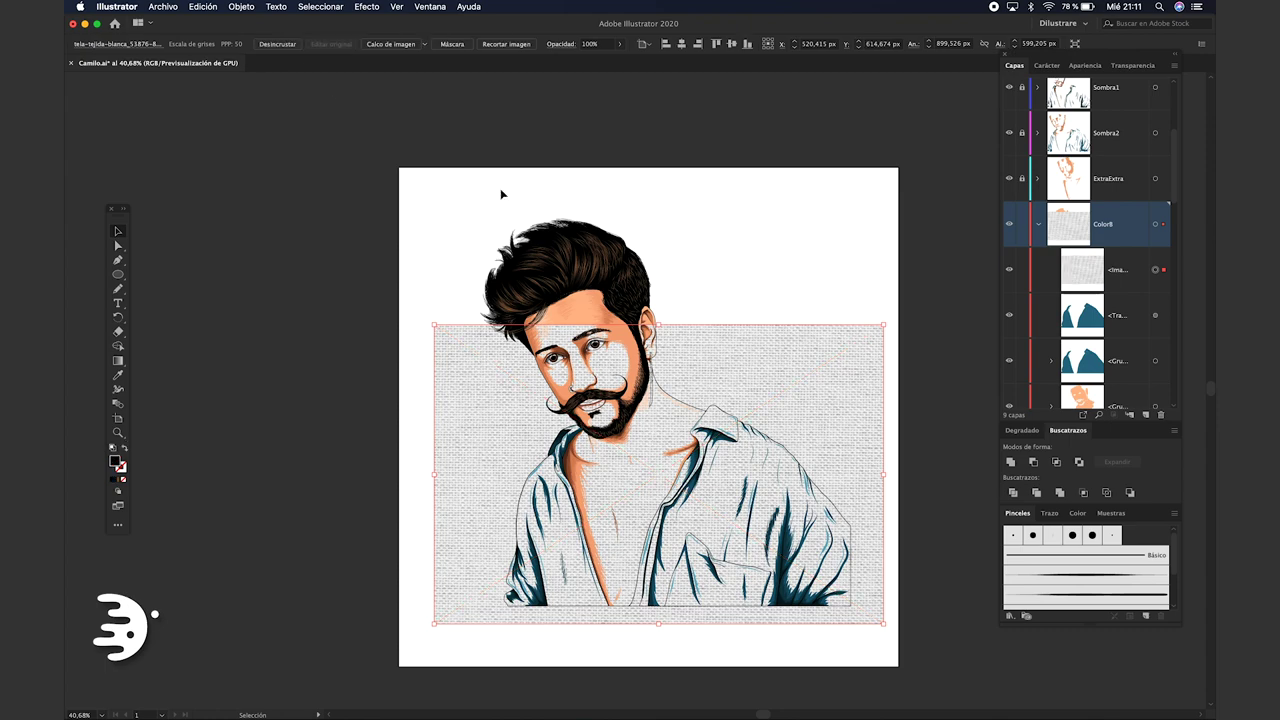
Send the fabric image behind the shirt and clip it with the shirt as mask
right_click(786, 367)
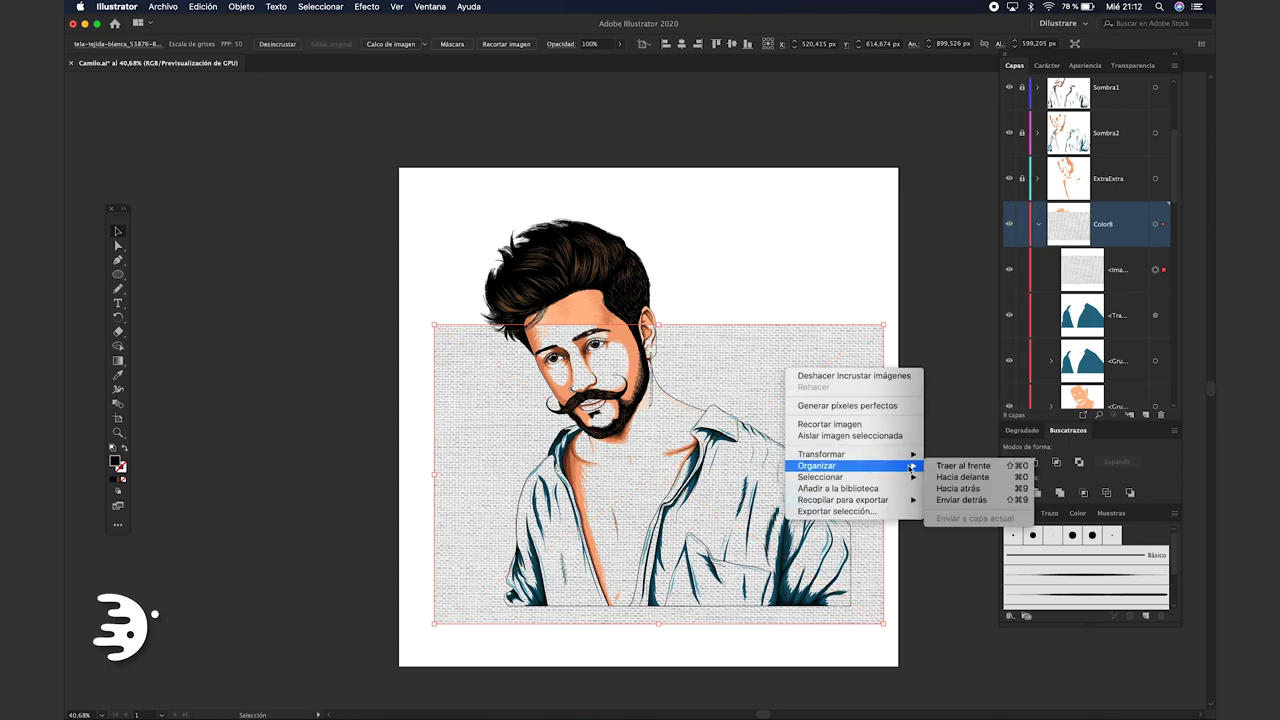
mouse_move(817, 466)
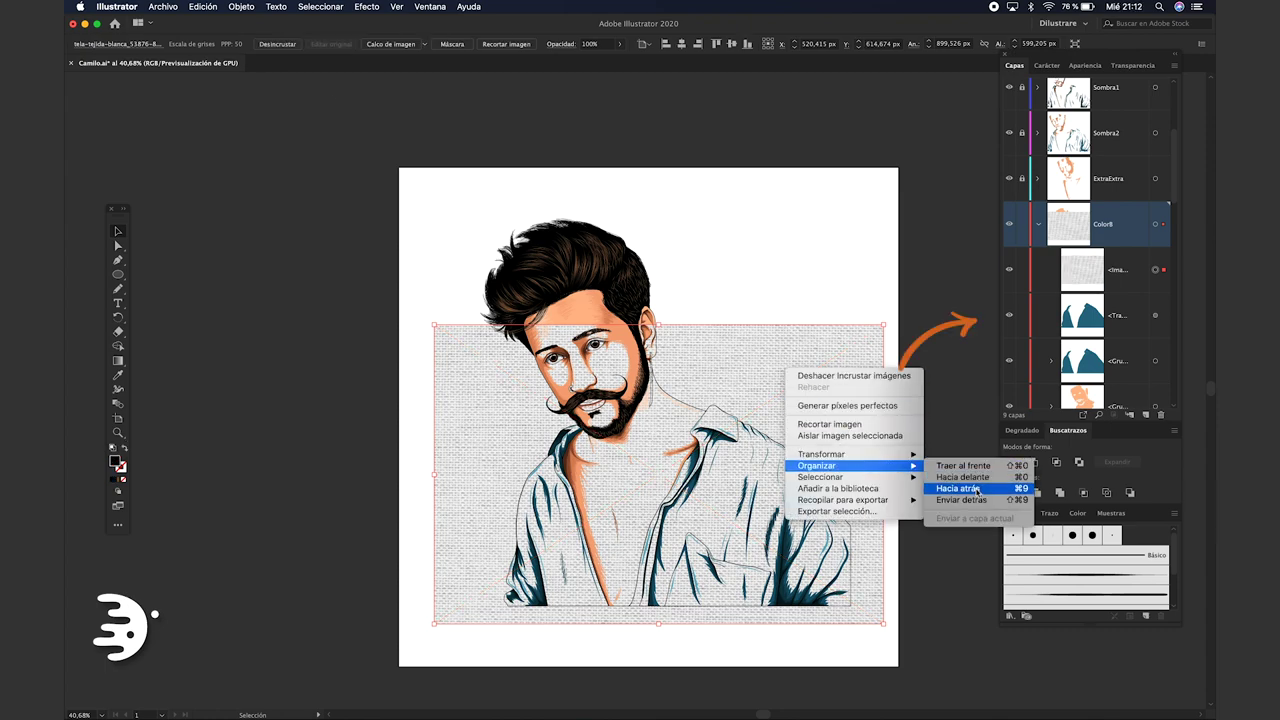
left_click(976, 489)
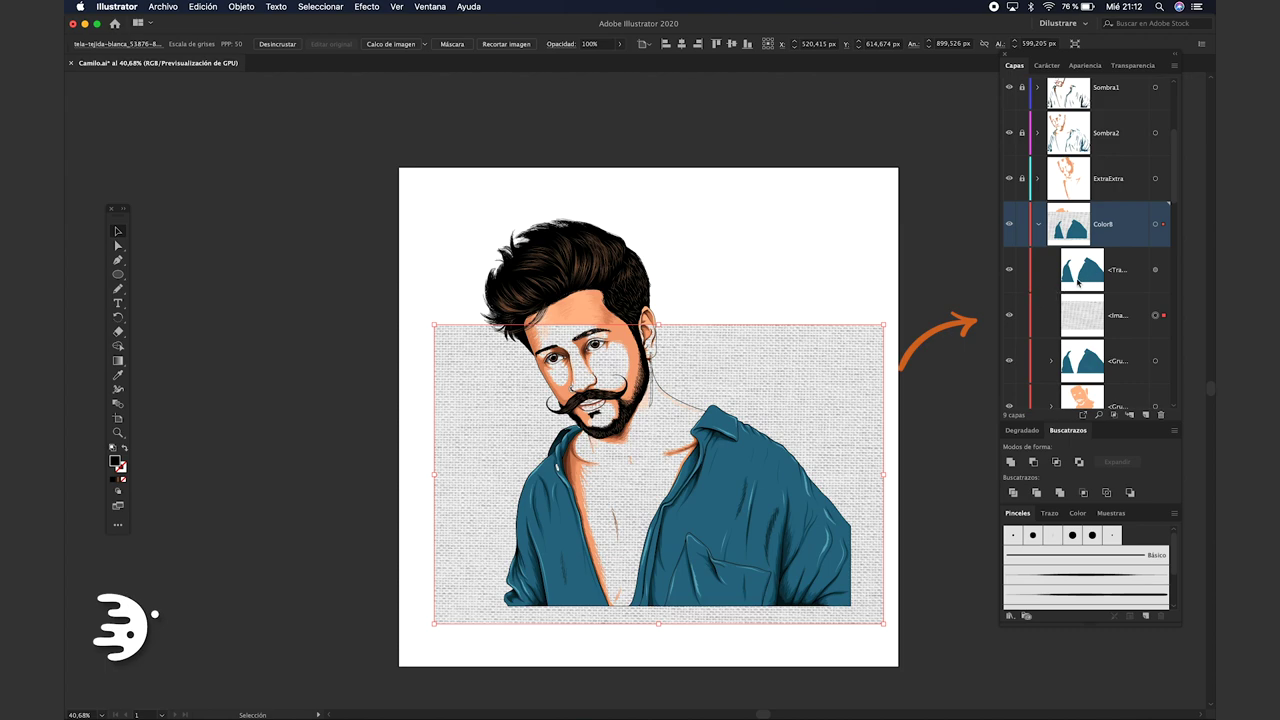
left_click(1155, 269)
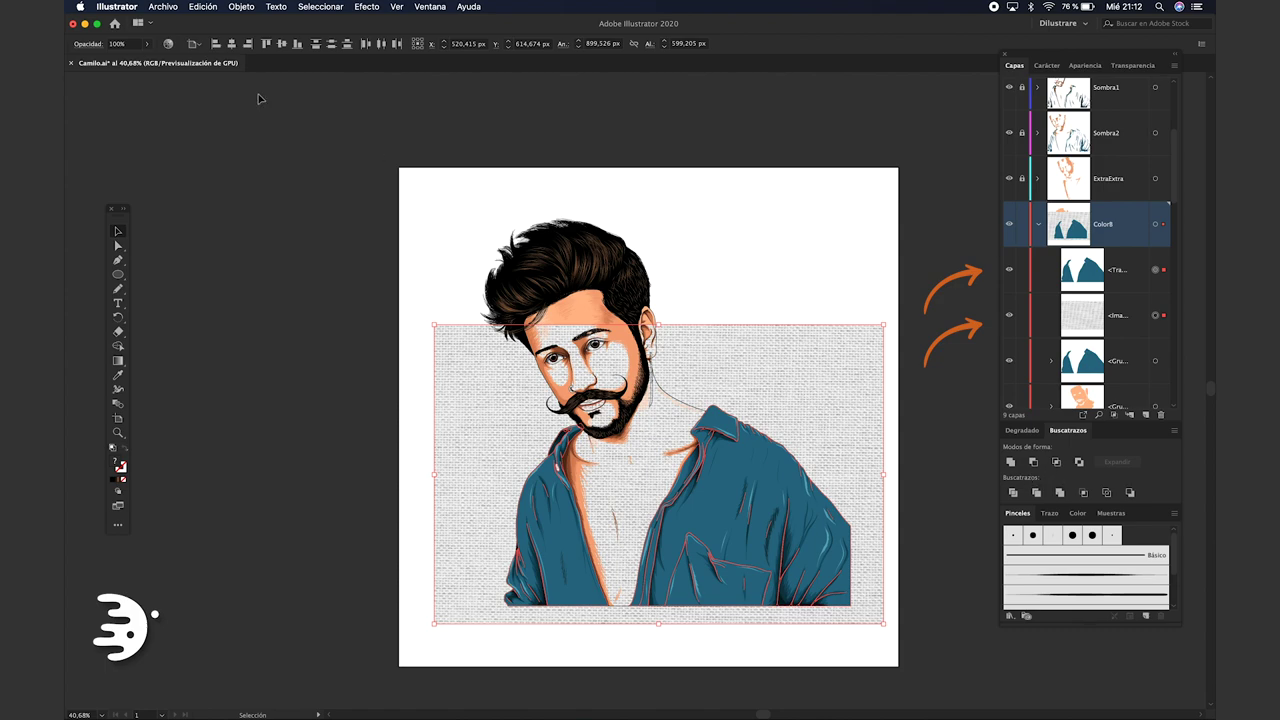
left_click(204, 7)
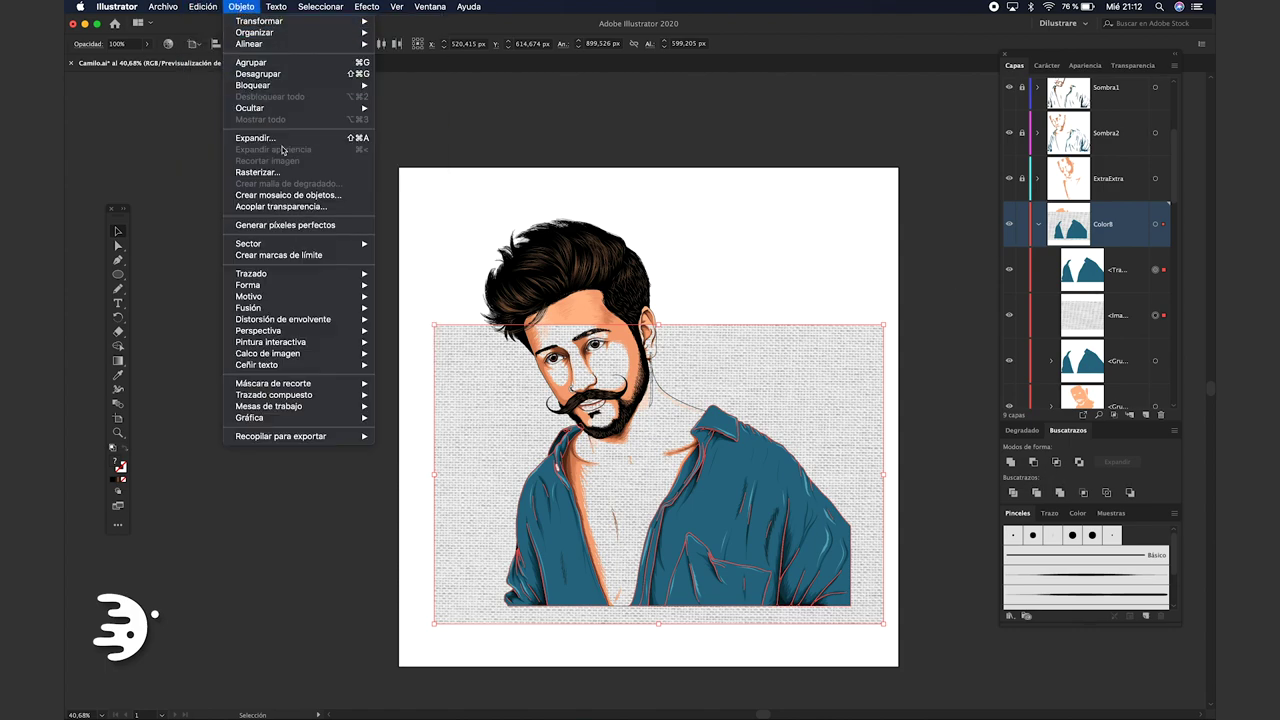
mouse_move(273, 383)
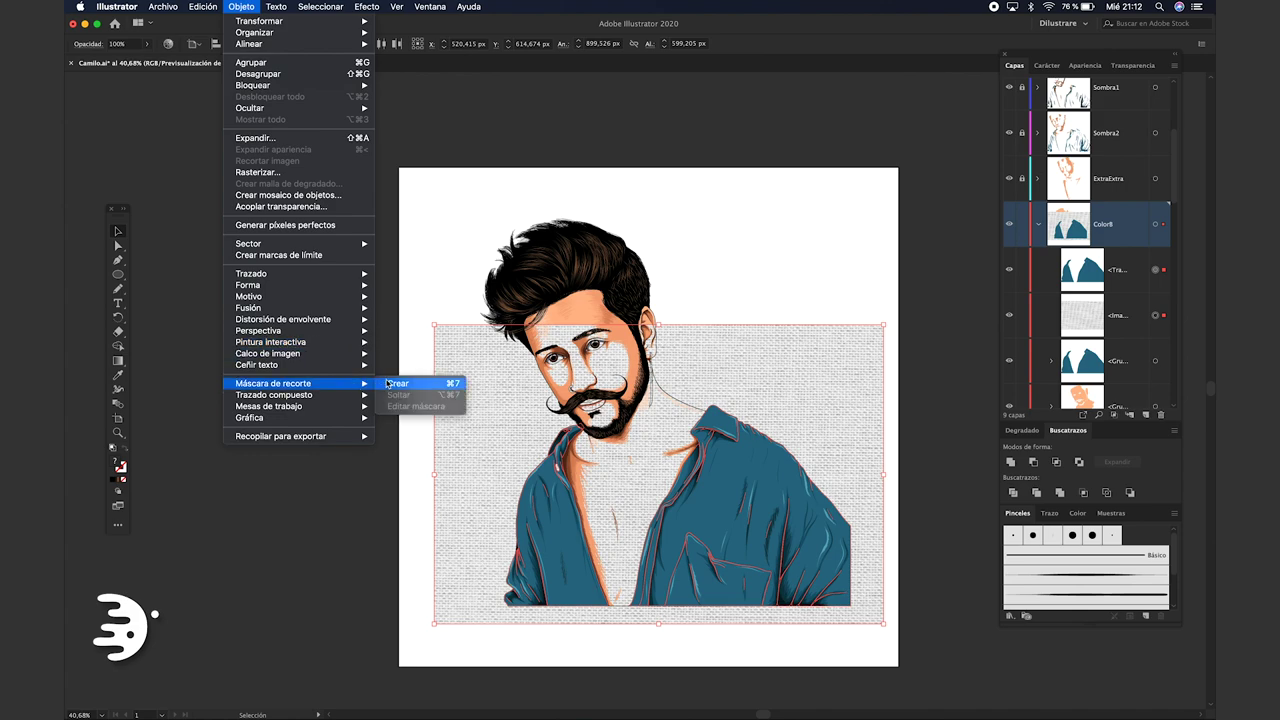
left_click(405, 384)
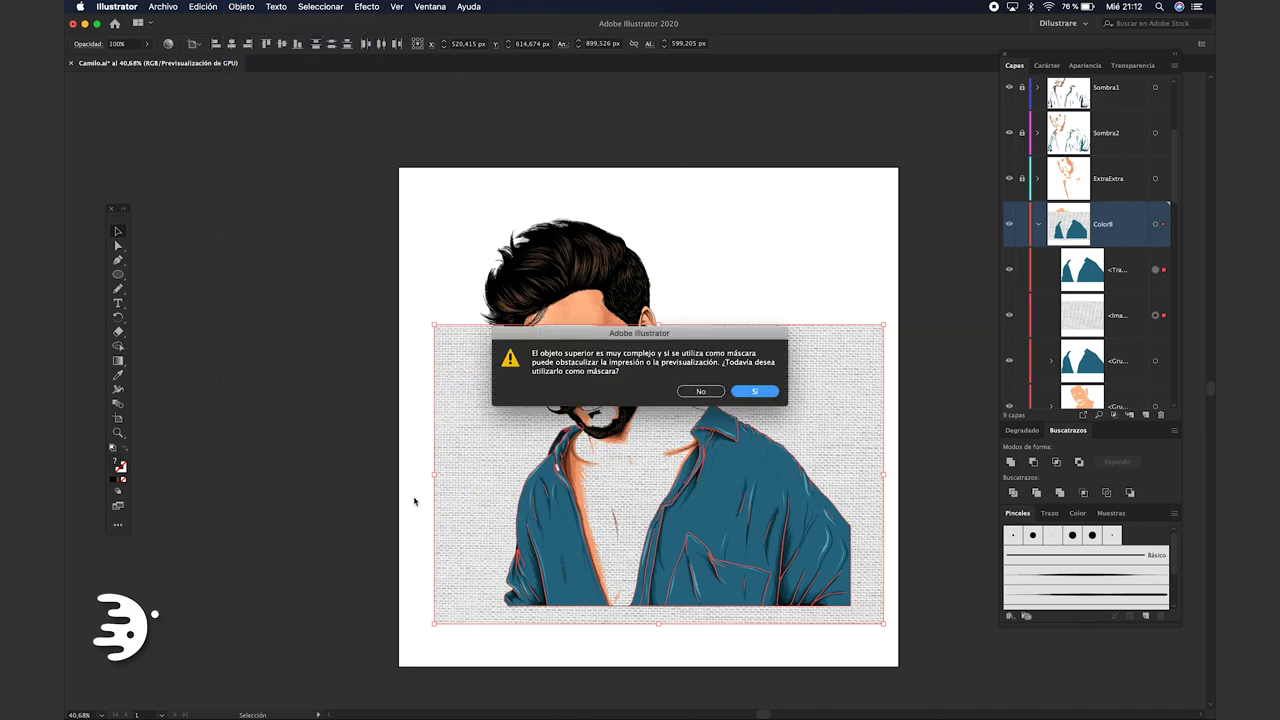
left_click(757, 391)
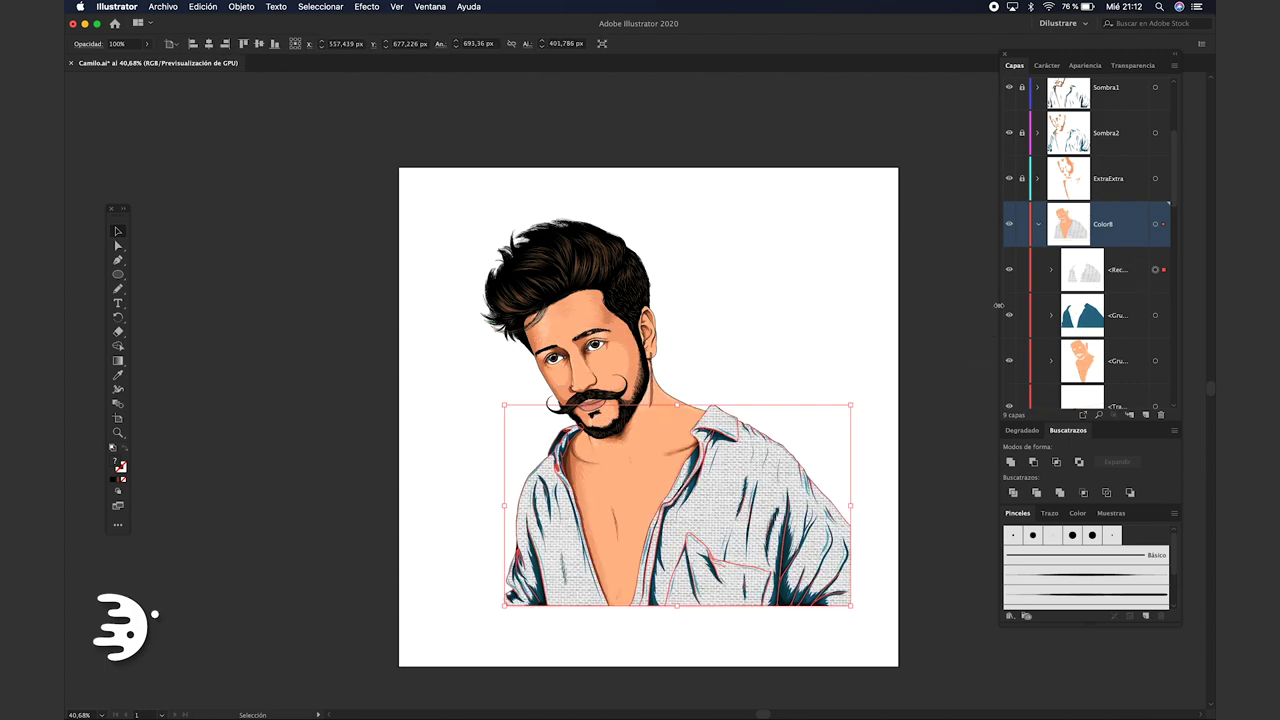
Set the fabric texture's transparency blend mode to Multiplicar
left_click(1130, 65)
left_click(420, 6)
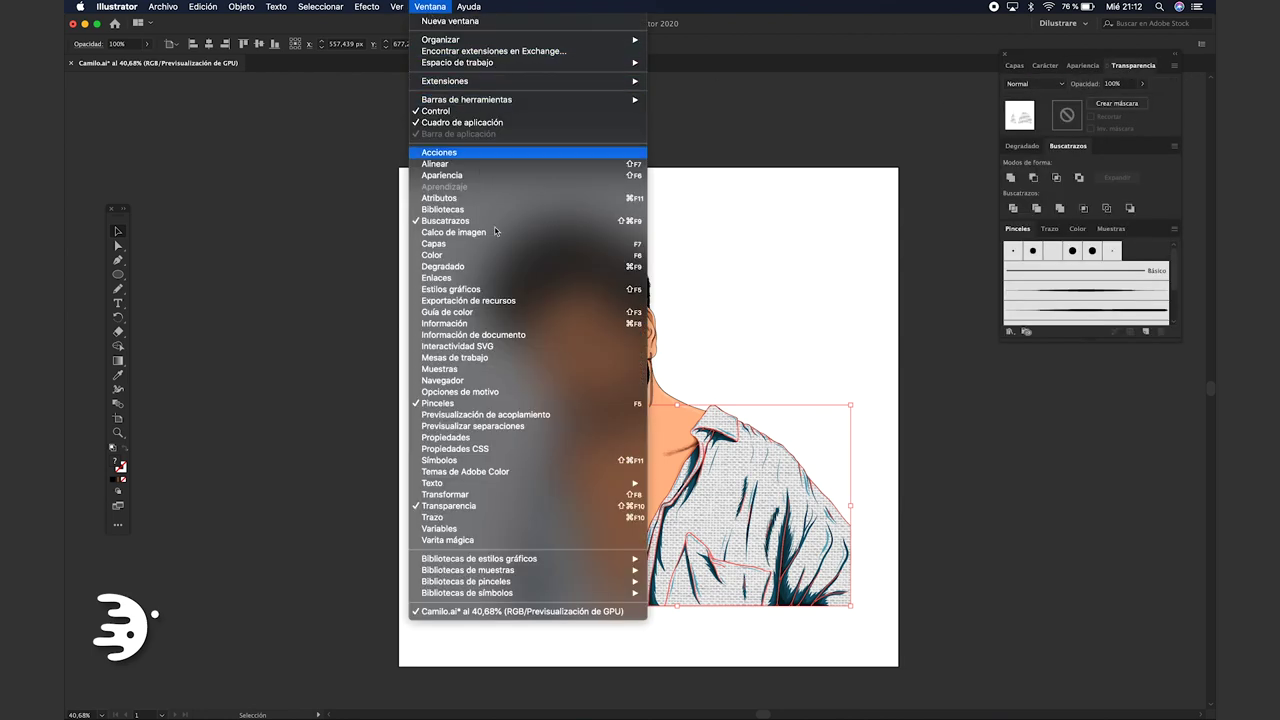
left_click(900, 265)
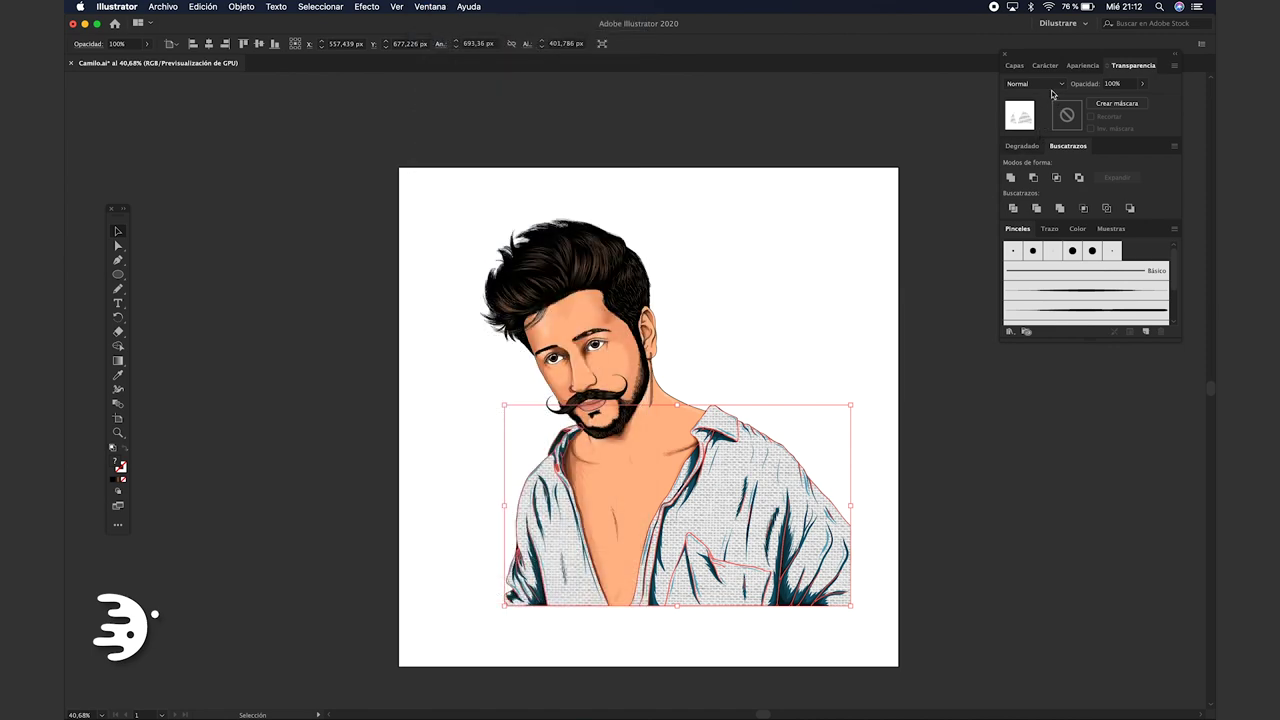
left_click(1050, 84)
left_click(1035, 127)
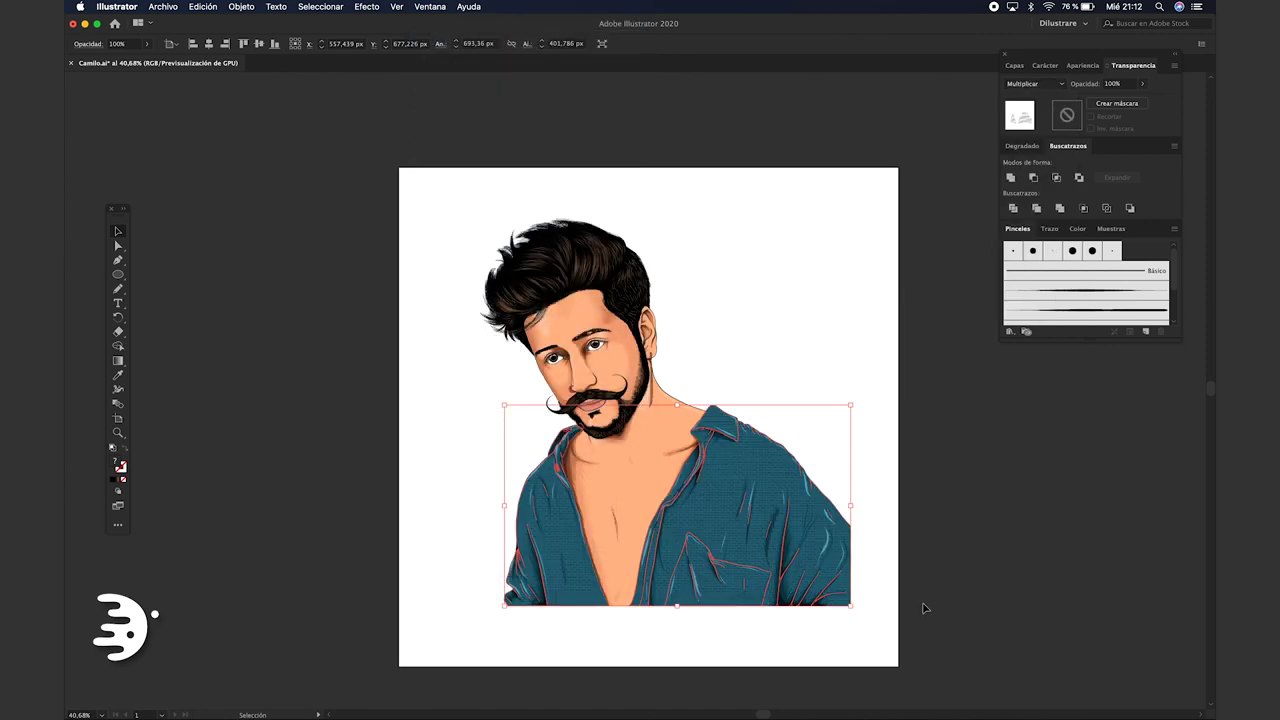
Lower the fabric's opacity to 54% and review the textured shirt
scroll(732, 590, "up", 3)
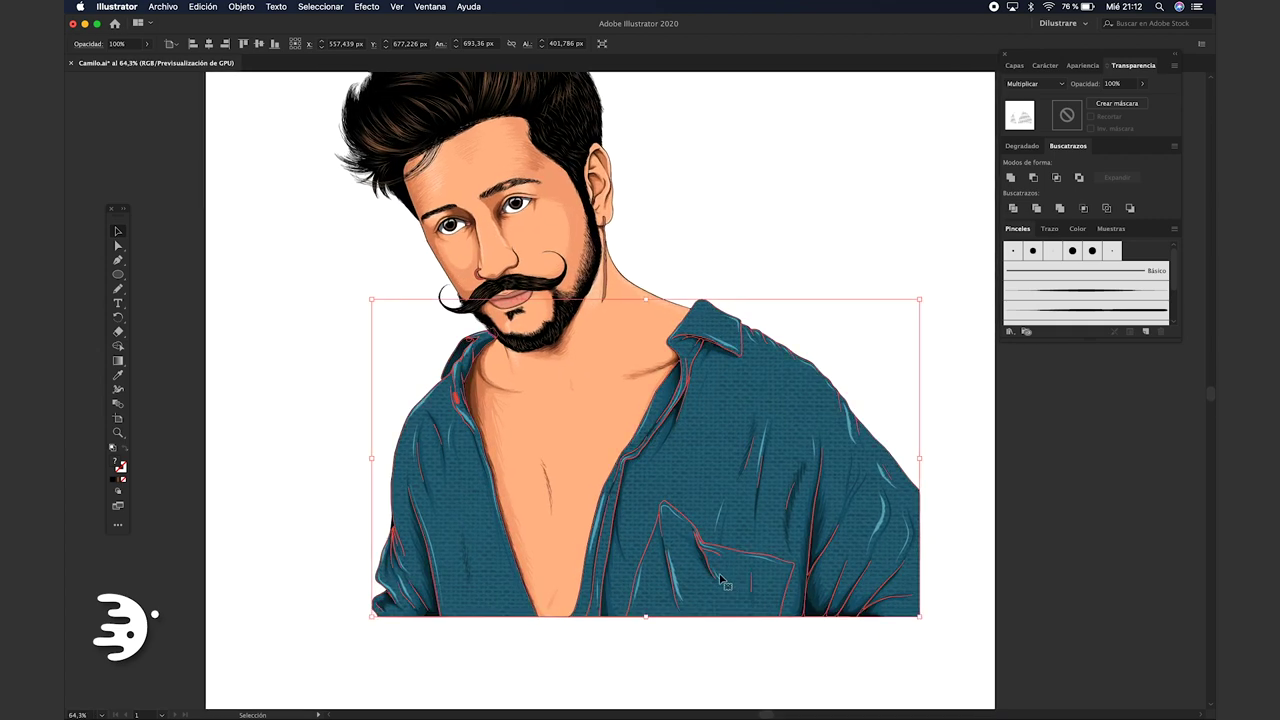
left_click(1142, 85)
left_click_drag(1125, 99, 1119, 100)
left_click(900, 269)
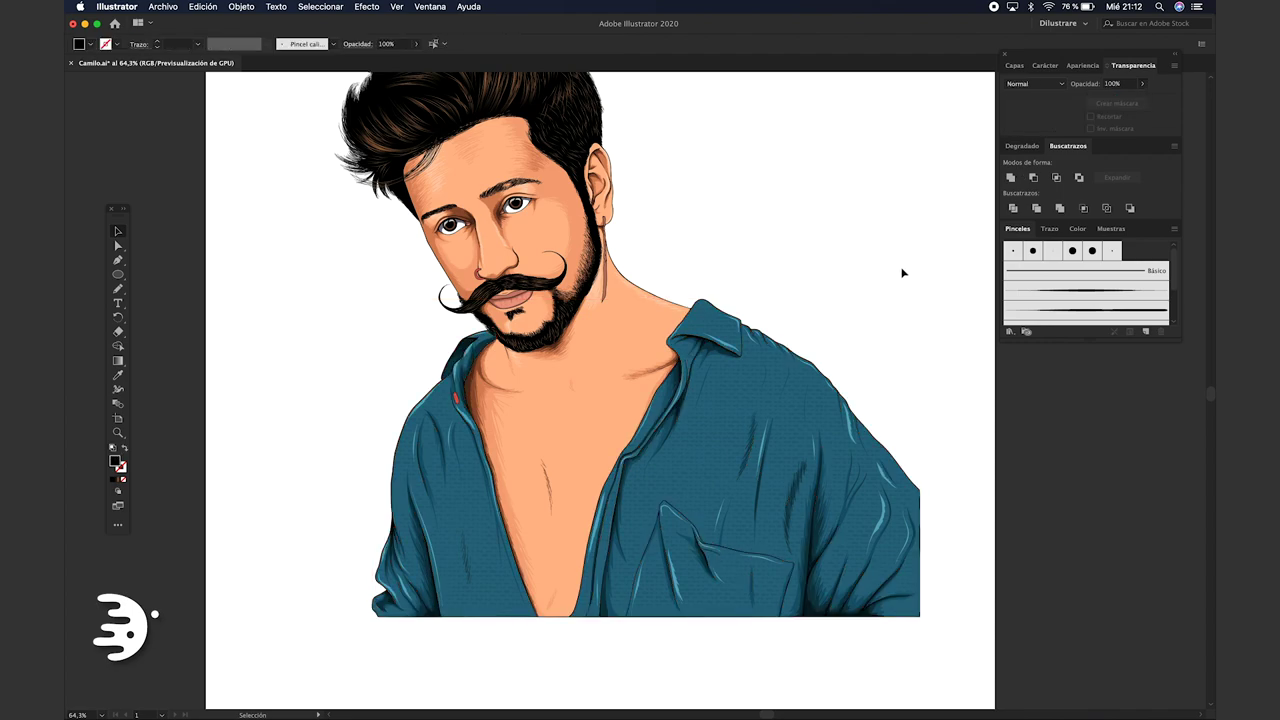
scroll(900, 269, "down", 2)
scroll(894, 297, "up", 3)
scroll(894, 297, "right", 2)
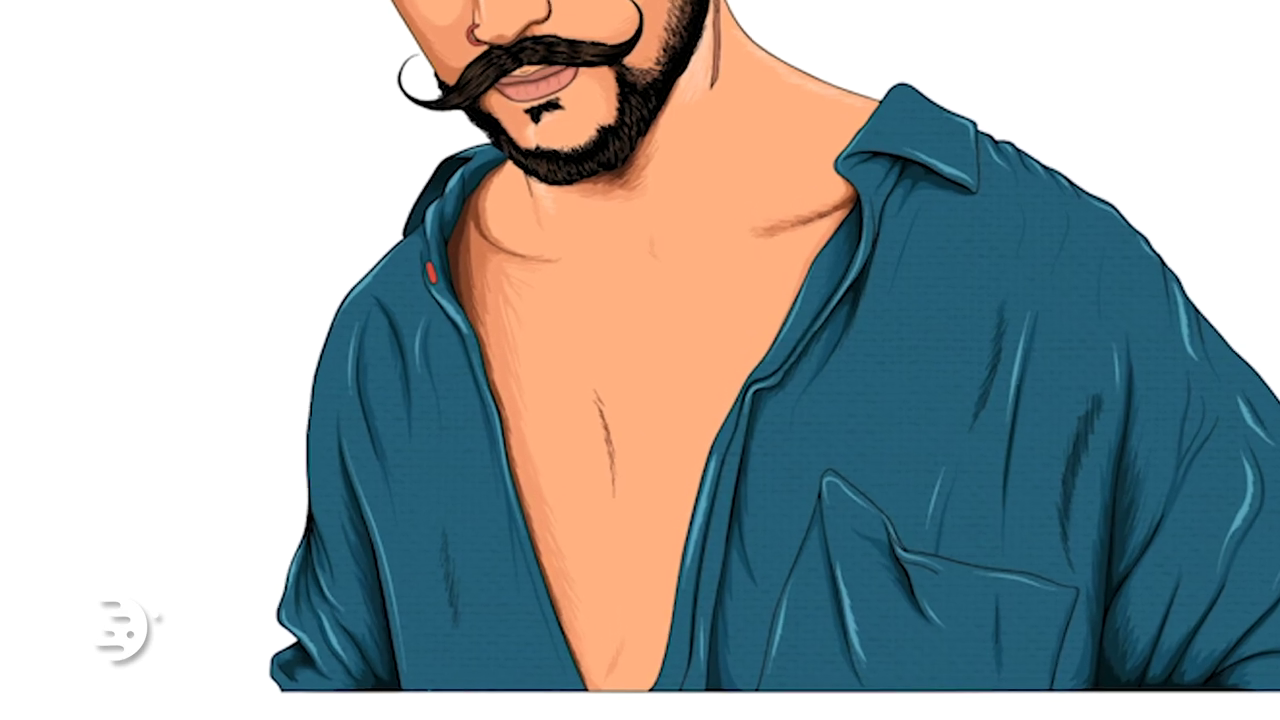
left_click(1029, 343)
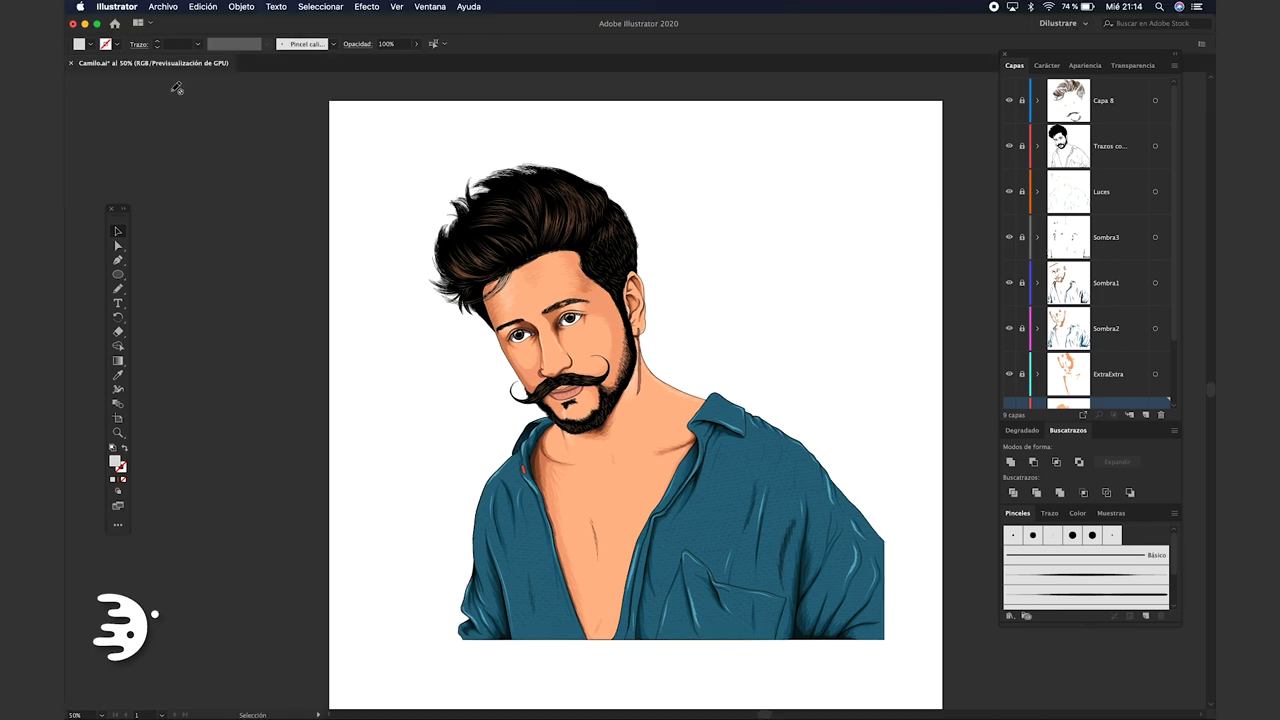
Export the artwork as Camilo.png in PNG format to the Escritorio folder
left_click(165, 8)
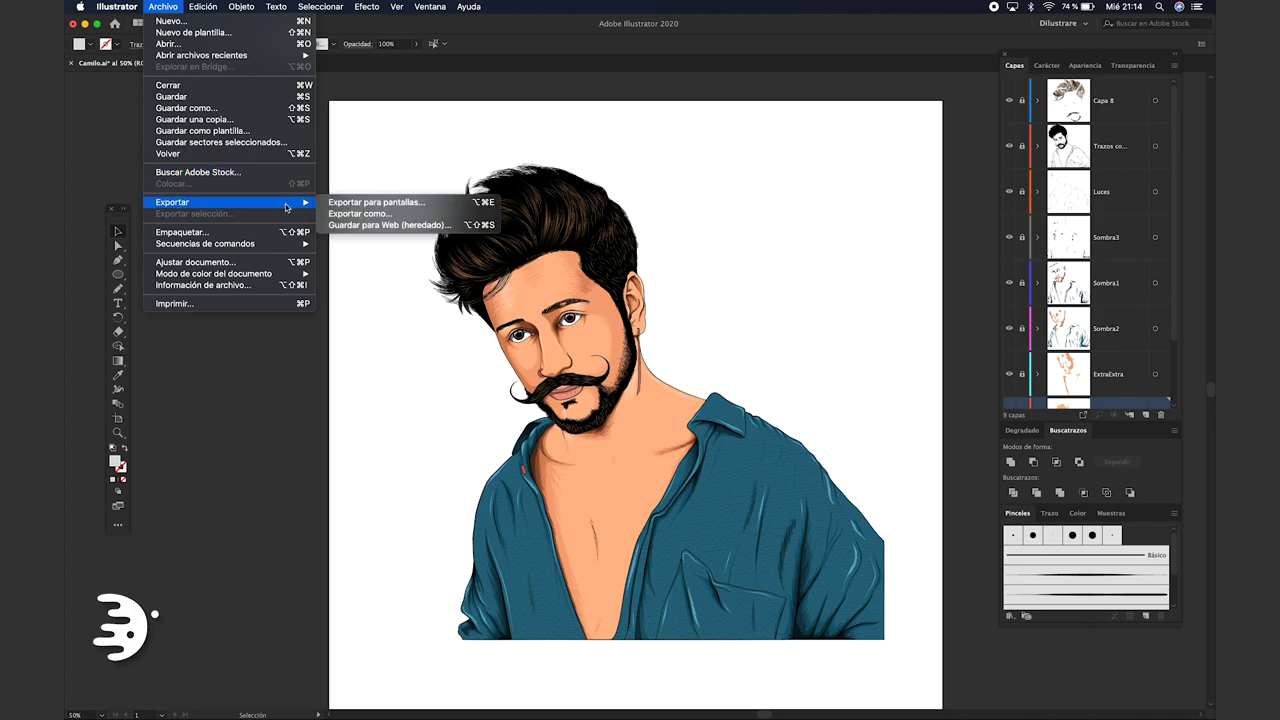
mouse_move(228, 202)
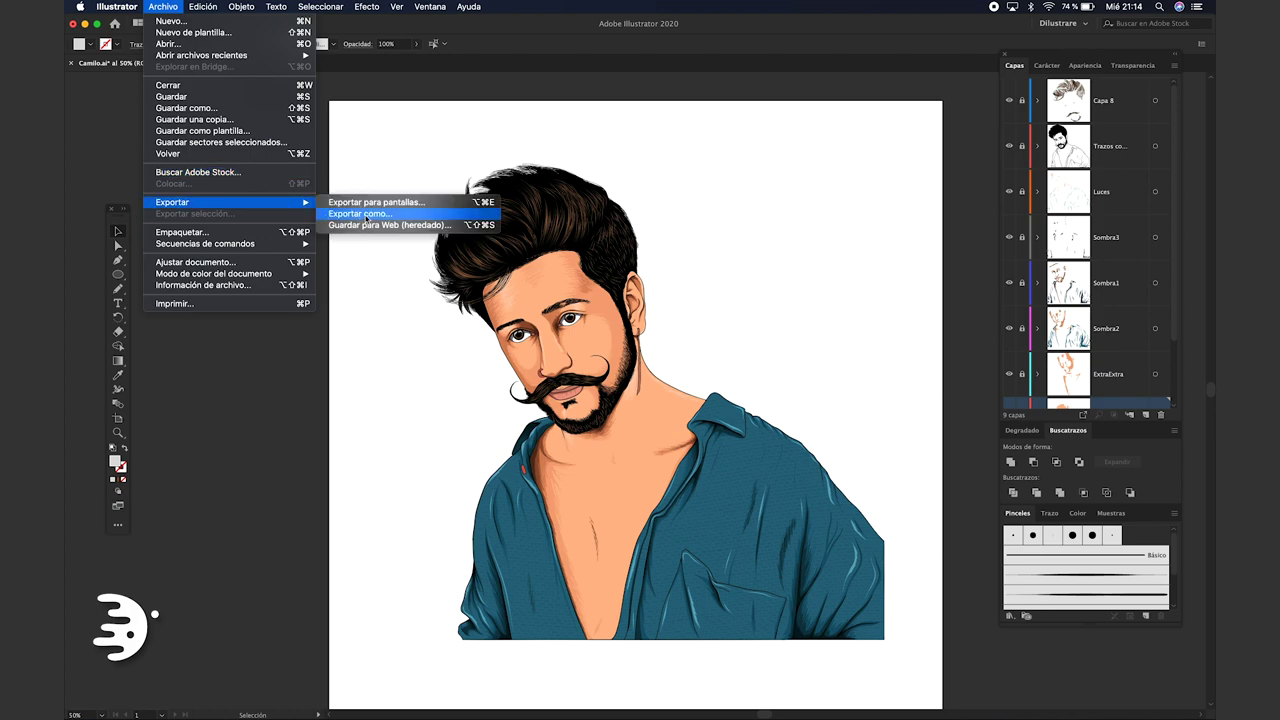
left_click(366, 216)
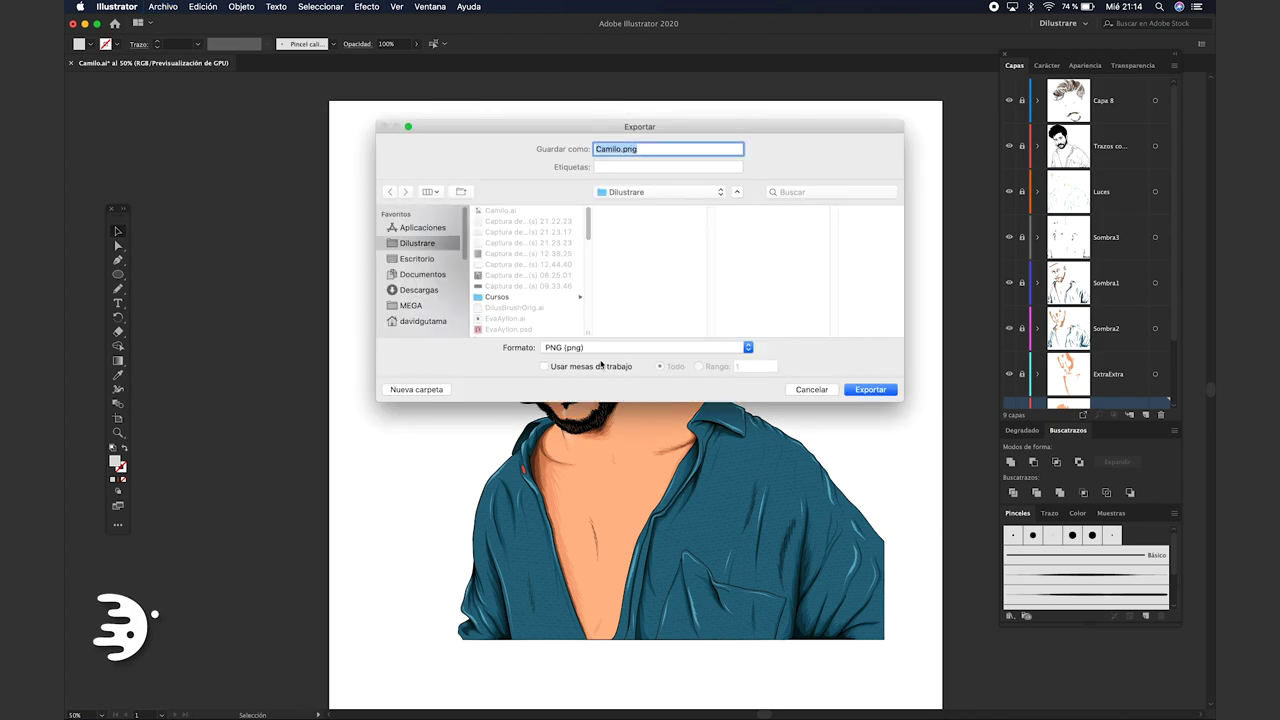
left_click(421, 259)
left_click_drag(484, 145, 500, 183)
left_click(887, 427)
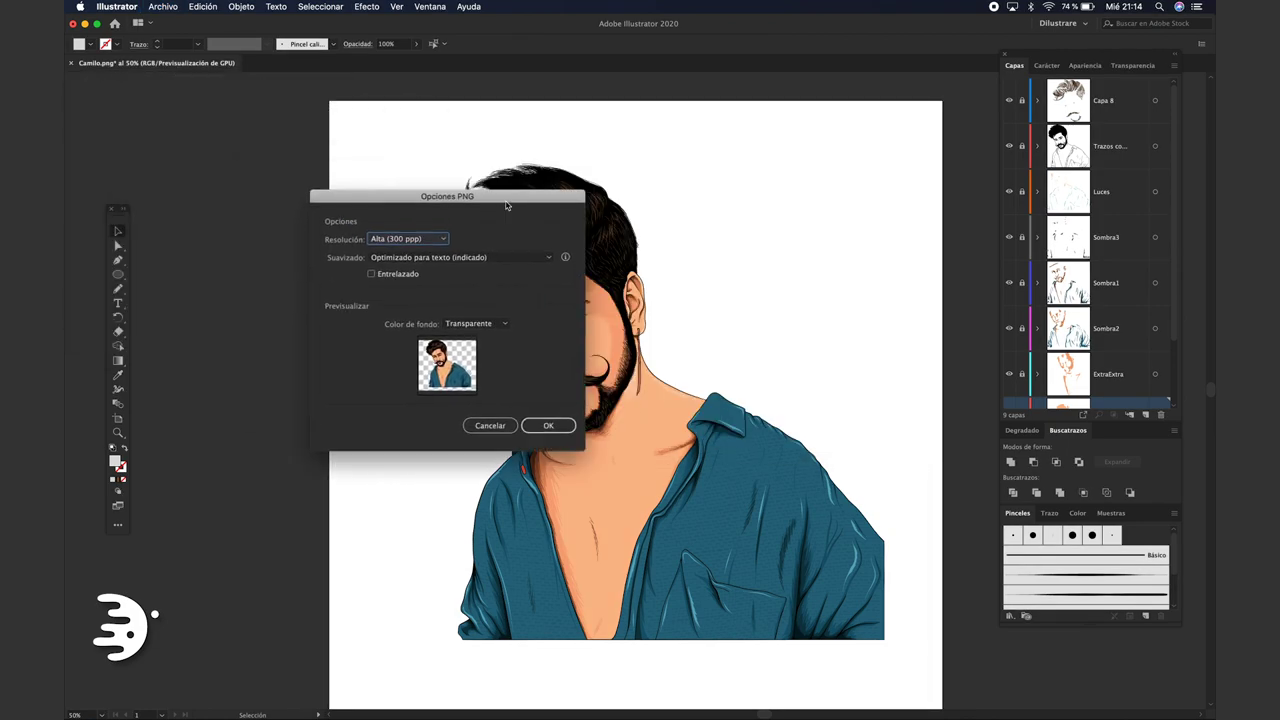
Finish the PNG export at Media (150 ppp) resolution, then tidy the desktop
left_click(569, 322)
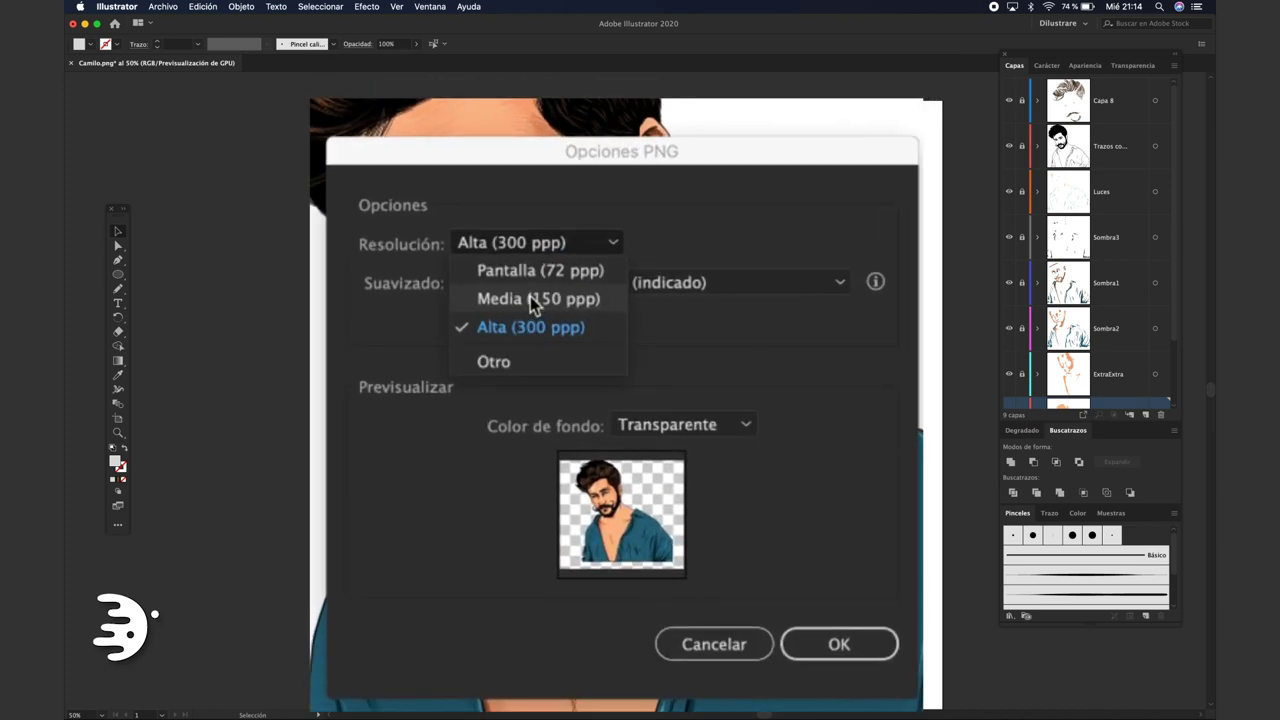
left_click(478, 302)
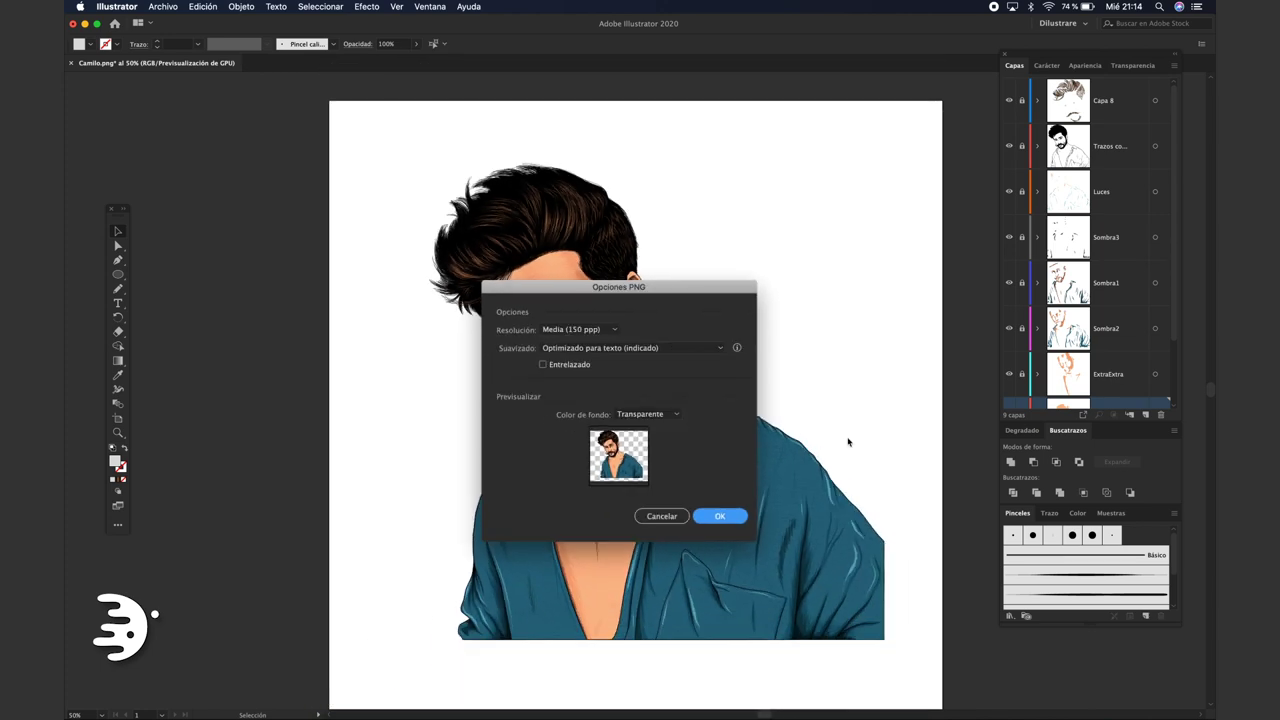
key("Return")
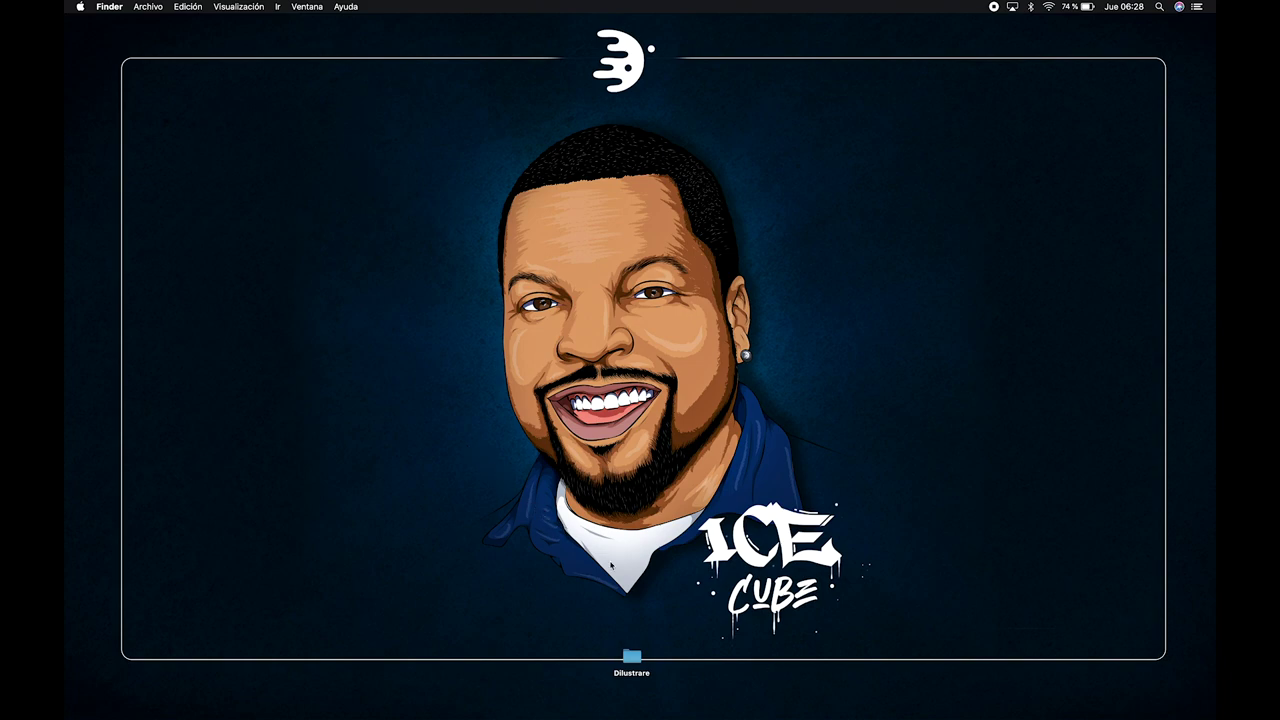
left_click_drag(637, 658, 635, 630)
left_click(663, 623)
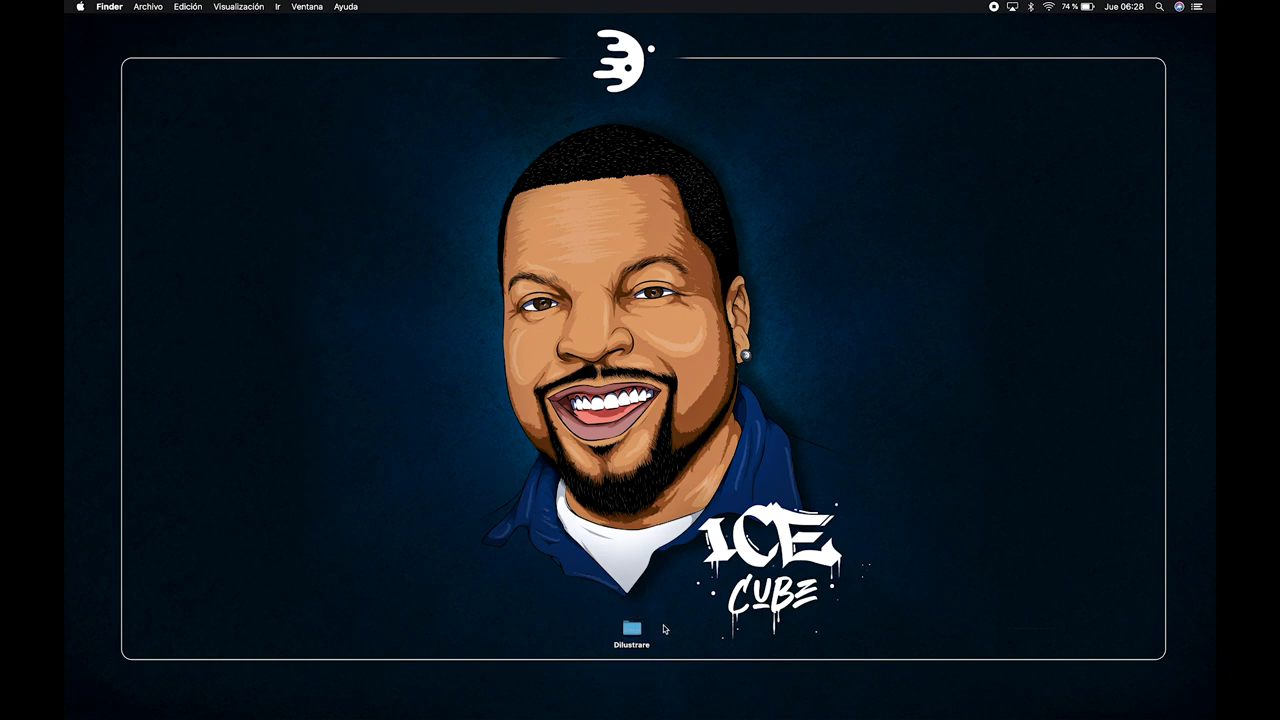